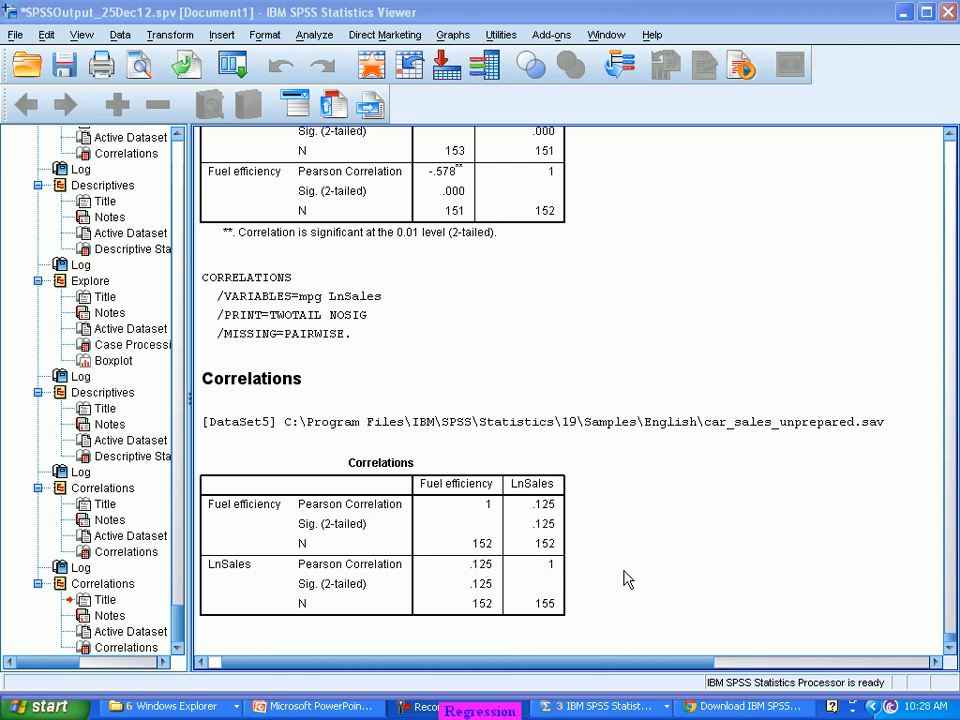
# Step: Switch to the car_sales_unprepared.sav dataset, examine its variable definitions, and return to the output document
pyautogui.click(603, 706)
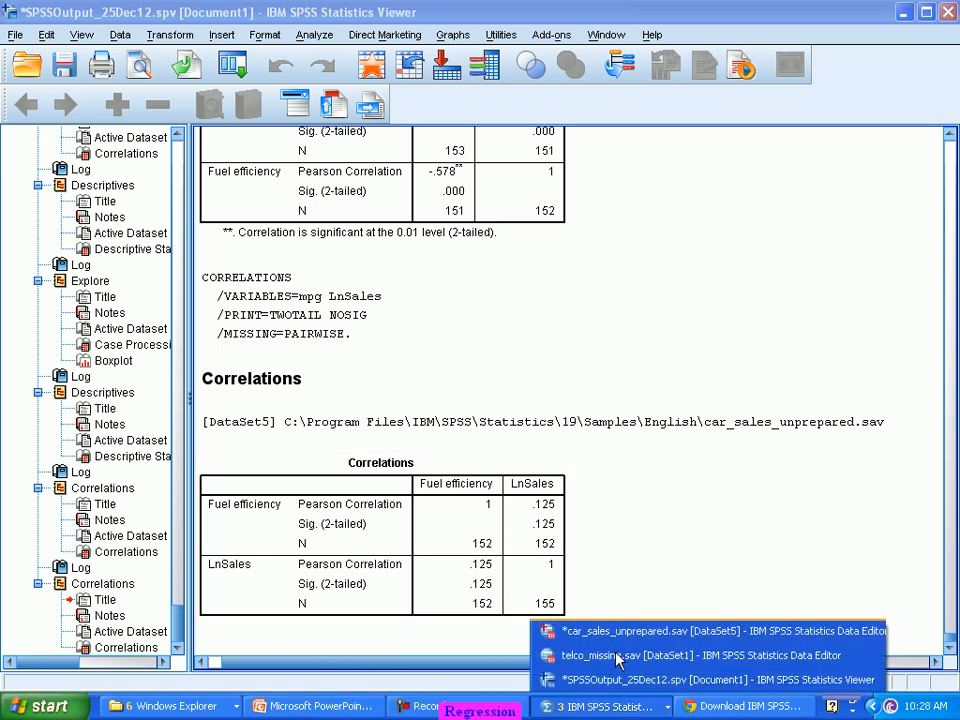
pyautogui.click(580, 630)
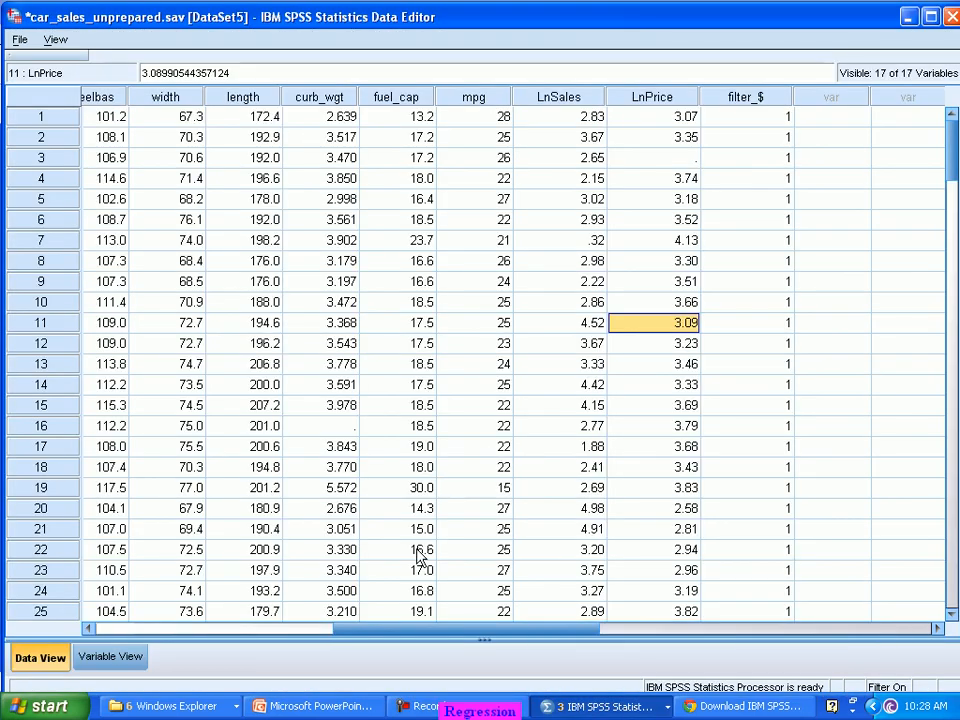
pyautogui.click(120, 662)
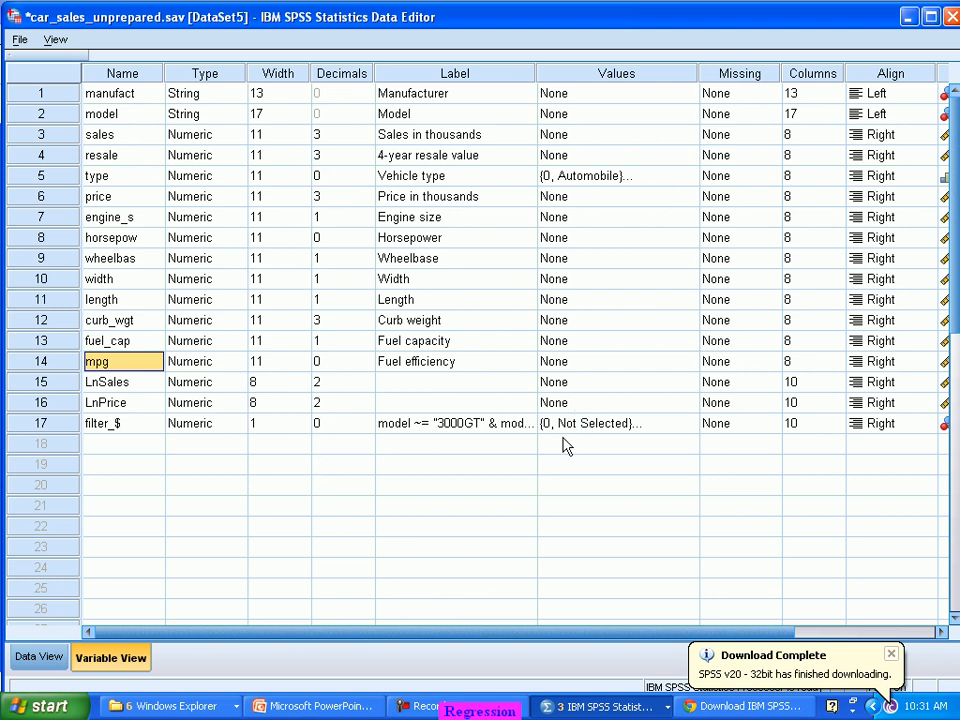
pyautogui.click(551, 490)
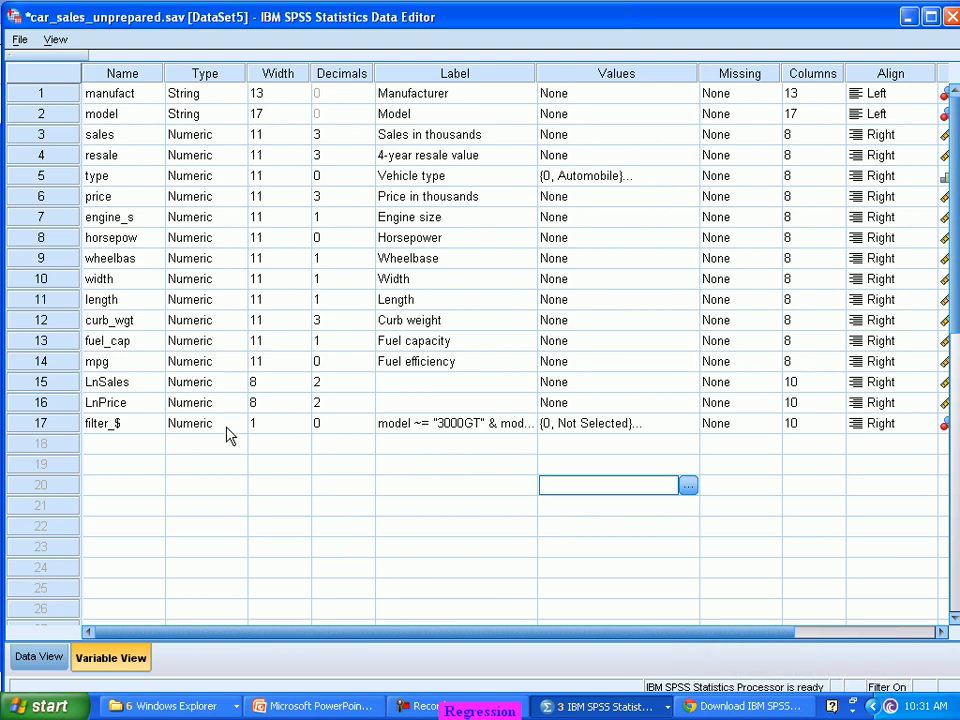
pyautogui.click(610, 706)
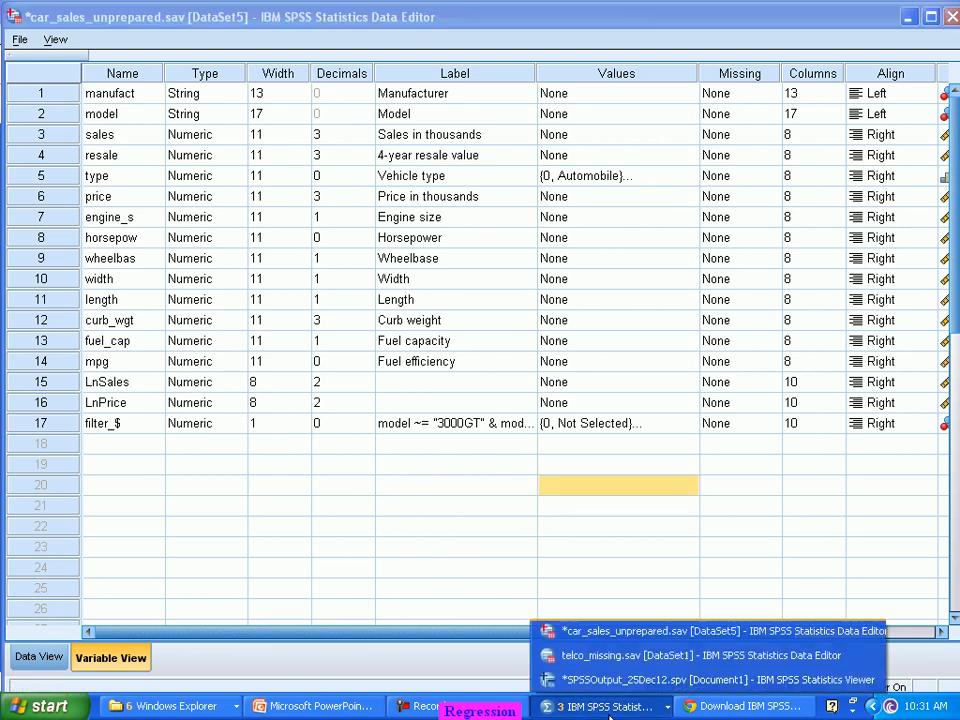
pyautogui.click(632, 680)
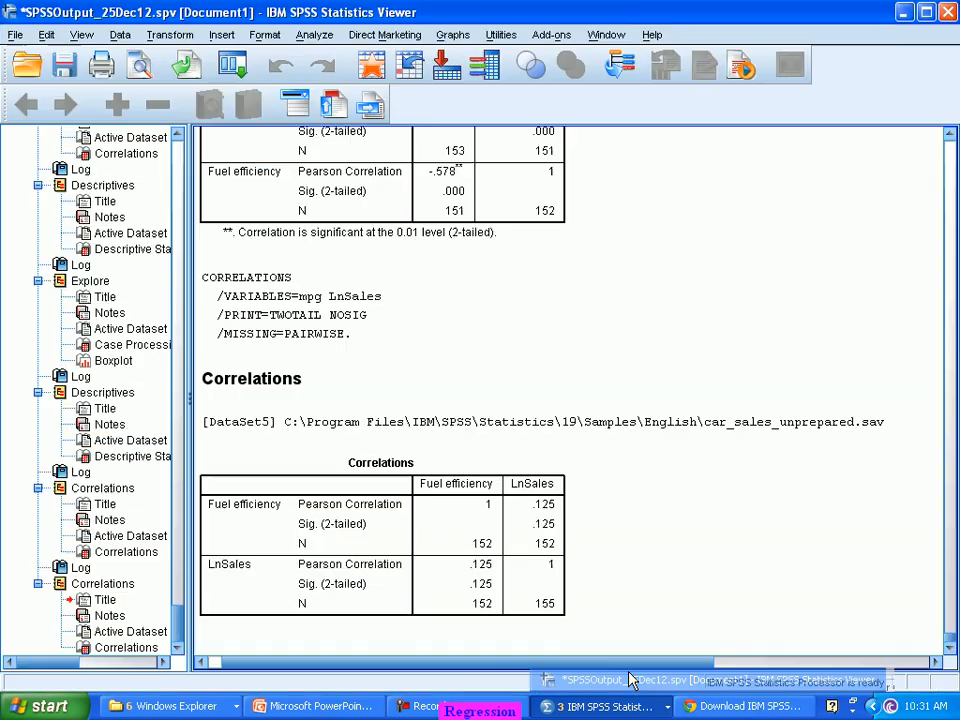
pyautogui.click(305, 33)
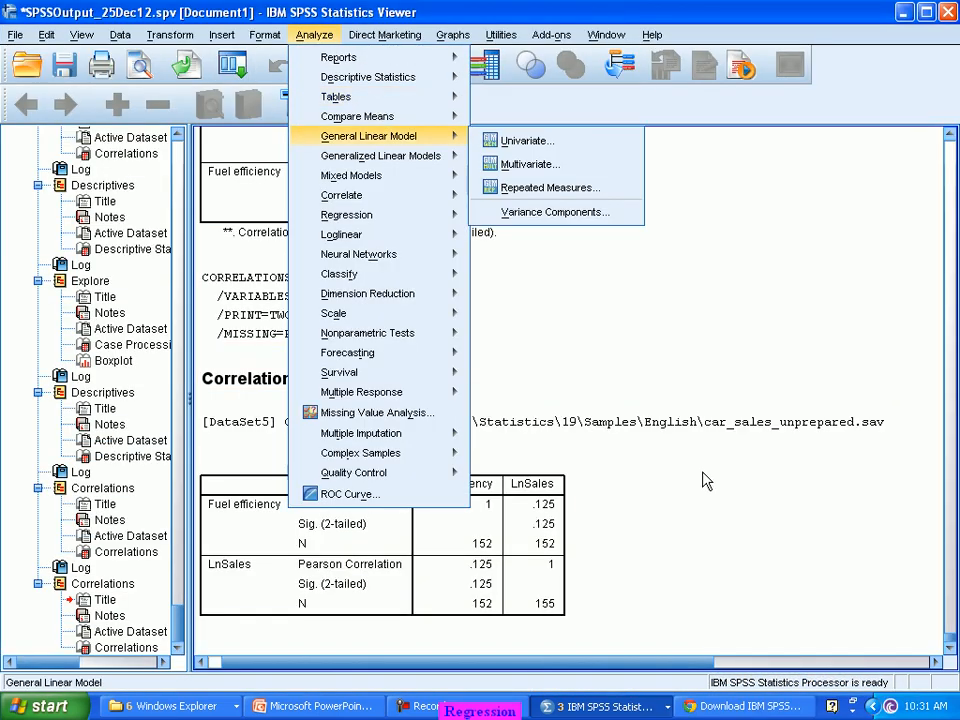
pyautogui.click(717, 599)
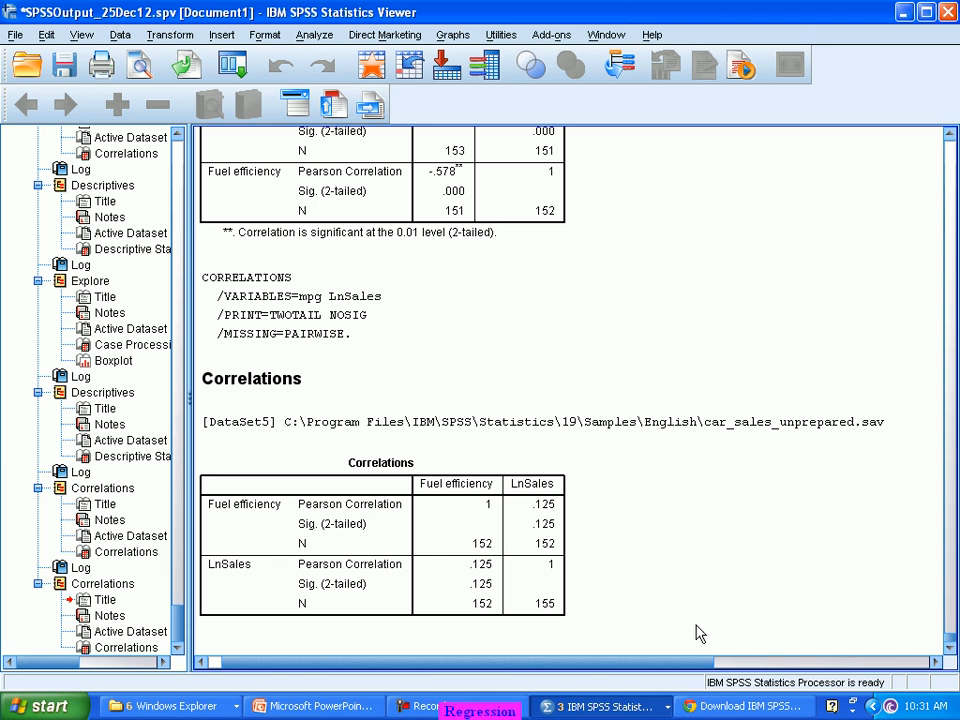
pyautogui.click(606, 707)
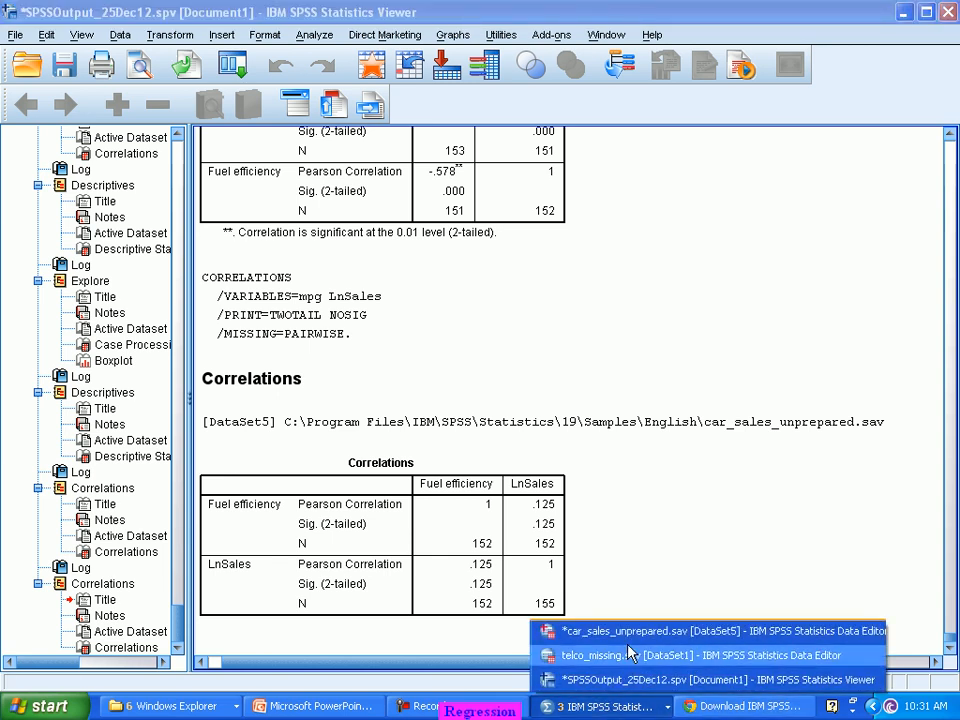
pyautogui.click(590, 636)
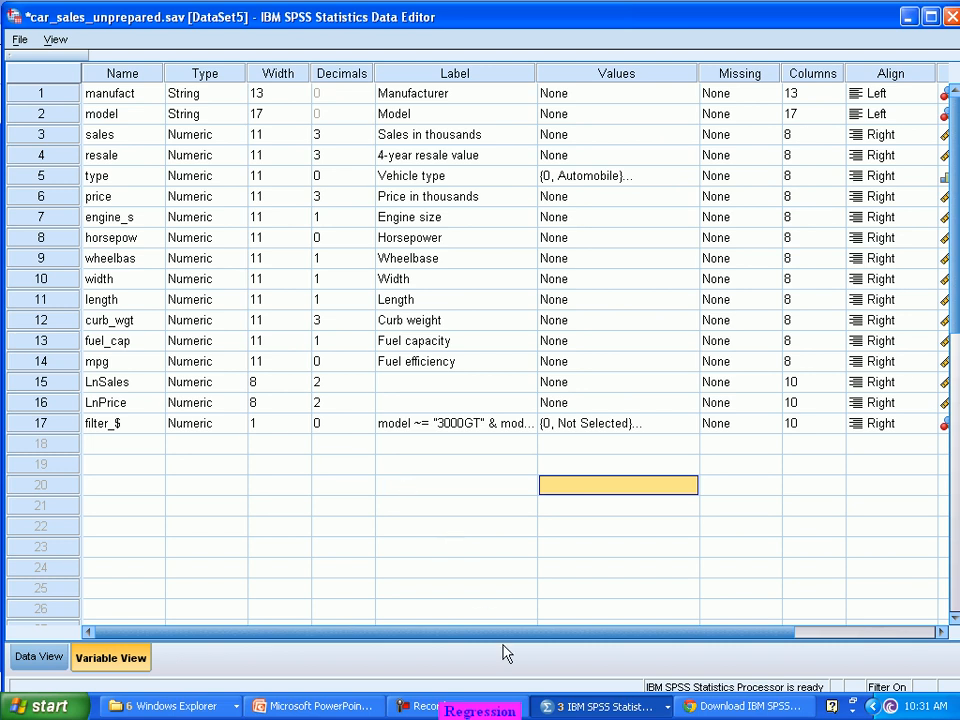
pyautogui.click(564, 711)
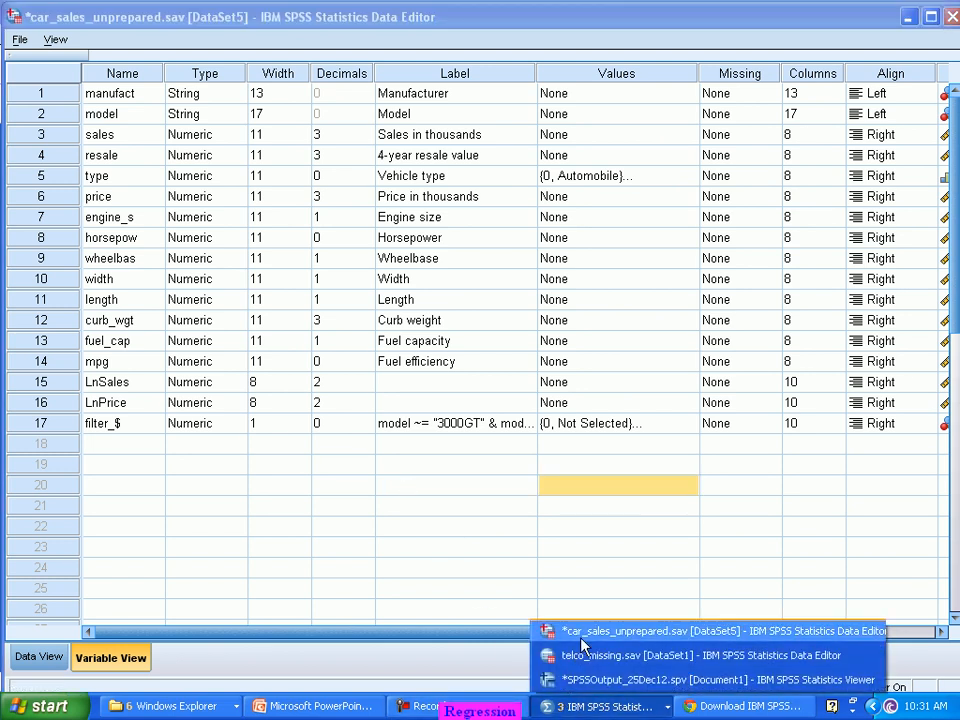
pyautogui.click(585, 681)
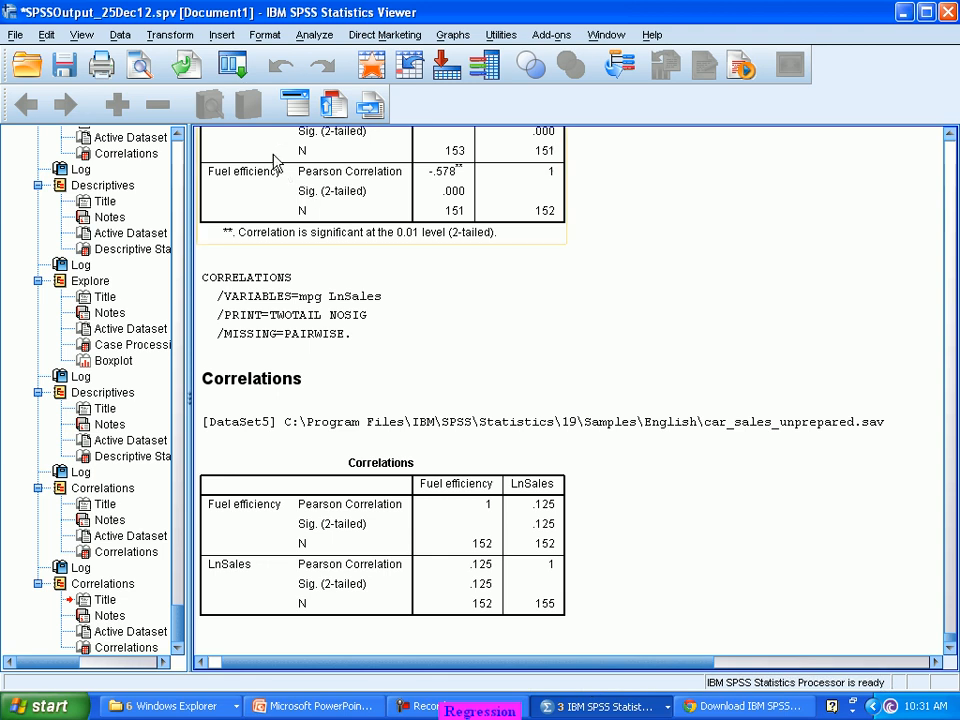
# Step: Recall the Descriptives dialog and remove Fuel efficiency from the variables to analyze
pyautogui.click(232, 65)
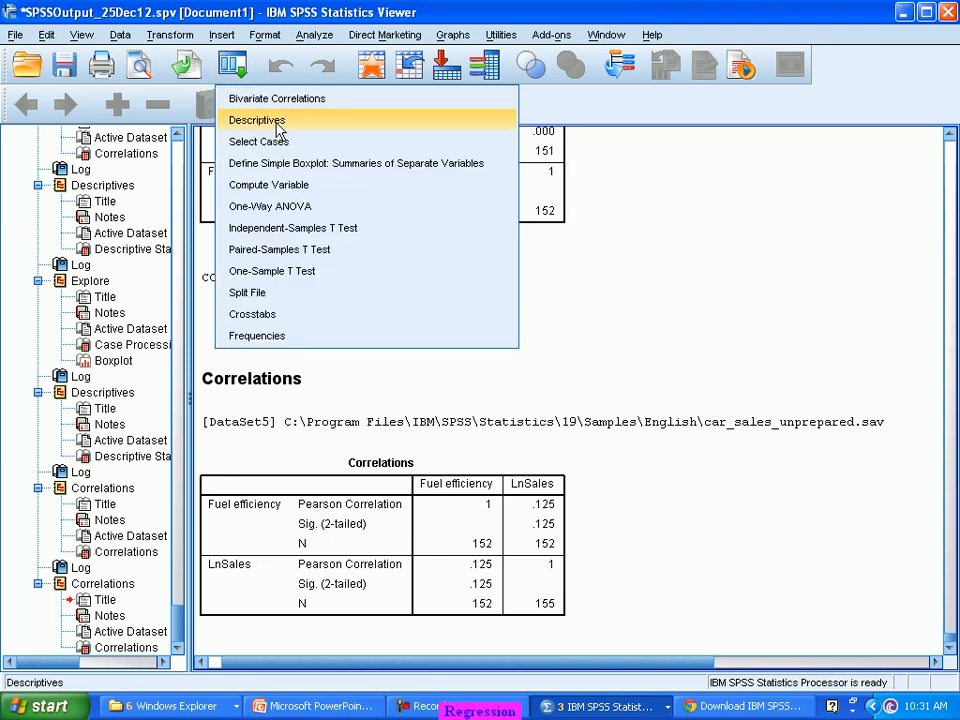
pyautogui.click(272, 122)
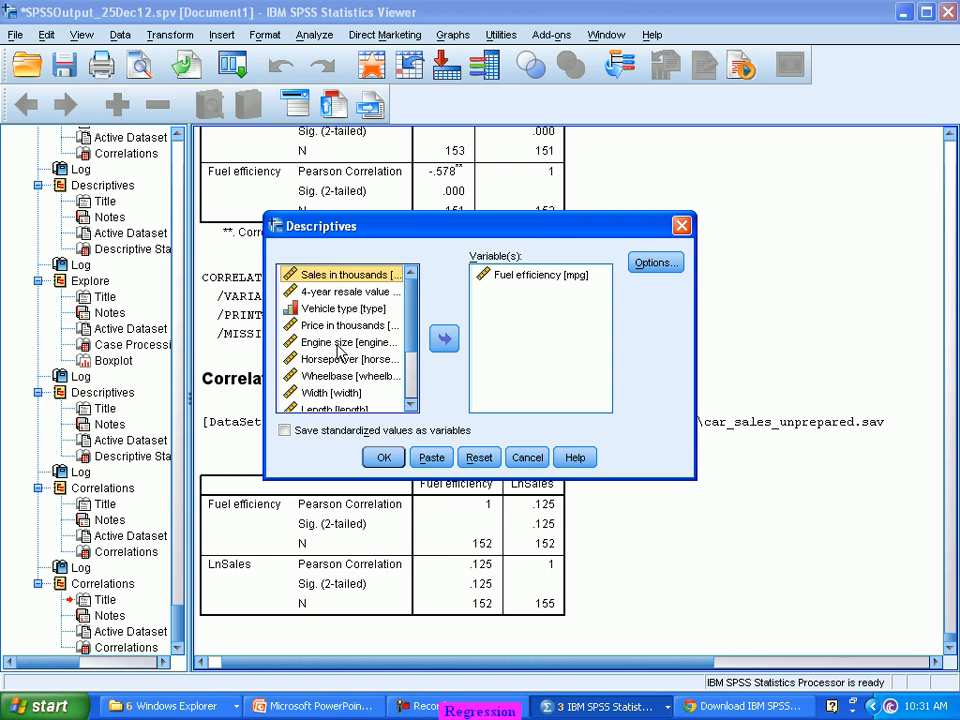
pyautogui.click(338, 344)
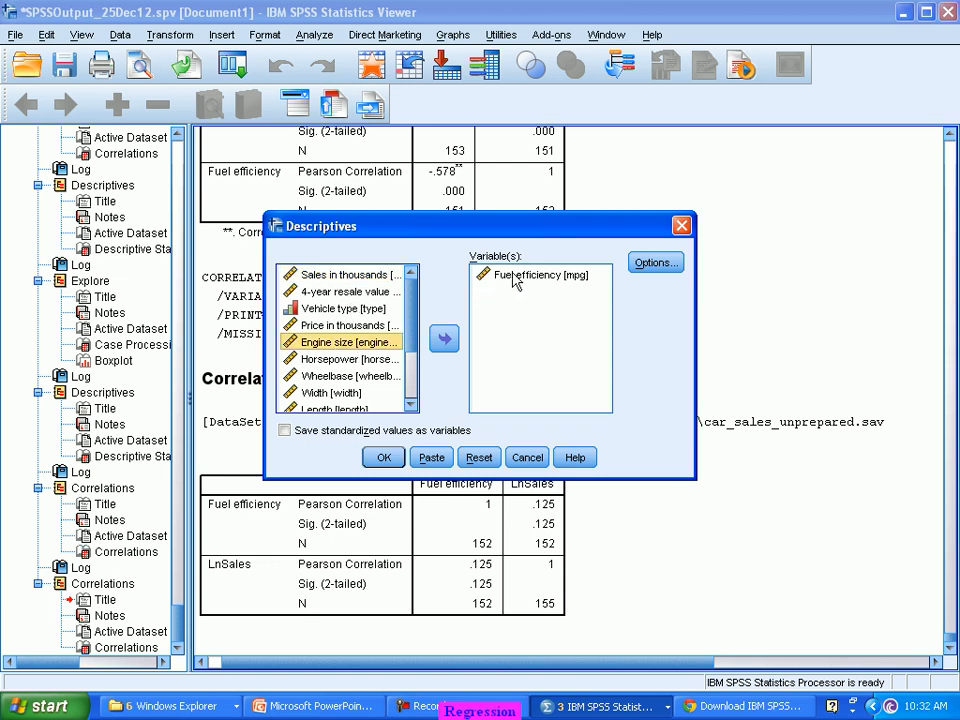
pyautogui.click(510, 279)
pyautogui.click(444, 340)
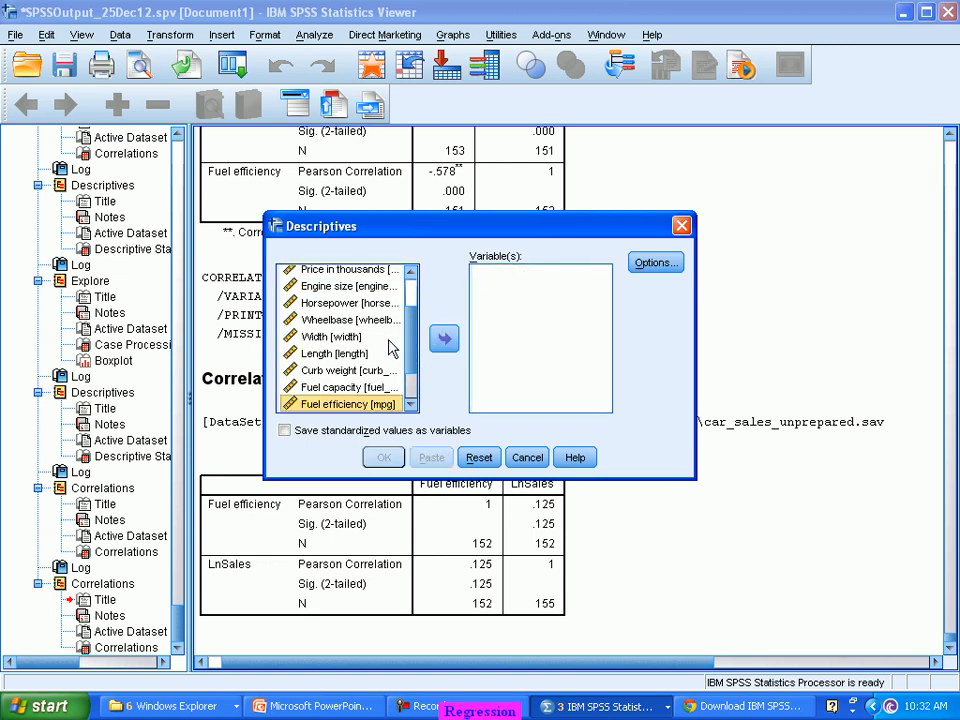
# Step: Add Engine size, Horsepower, Wheelbase, Width, Length, Curb weight and Fuel capacity as the Descriptives variables
pyautogui.scroll(1, 420, 302)
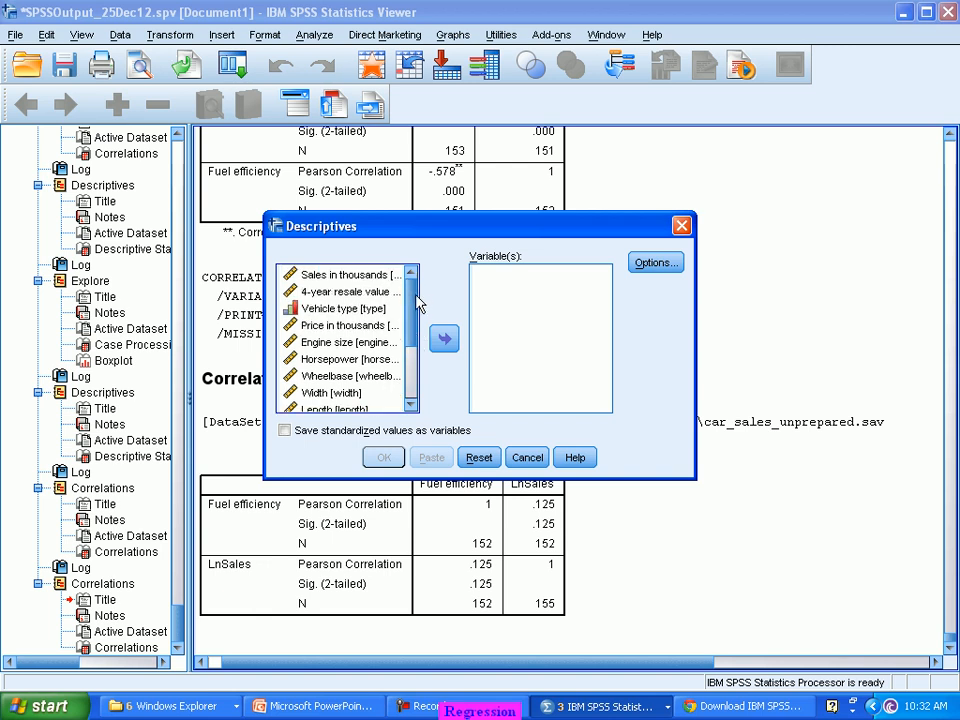
pyautogui.click(378, 343)
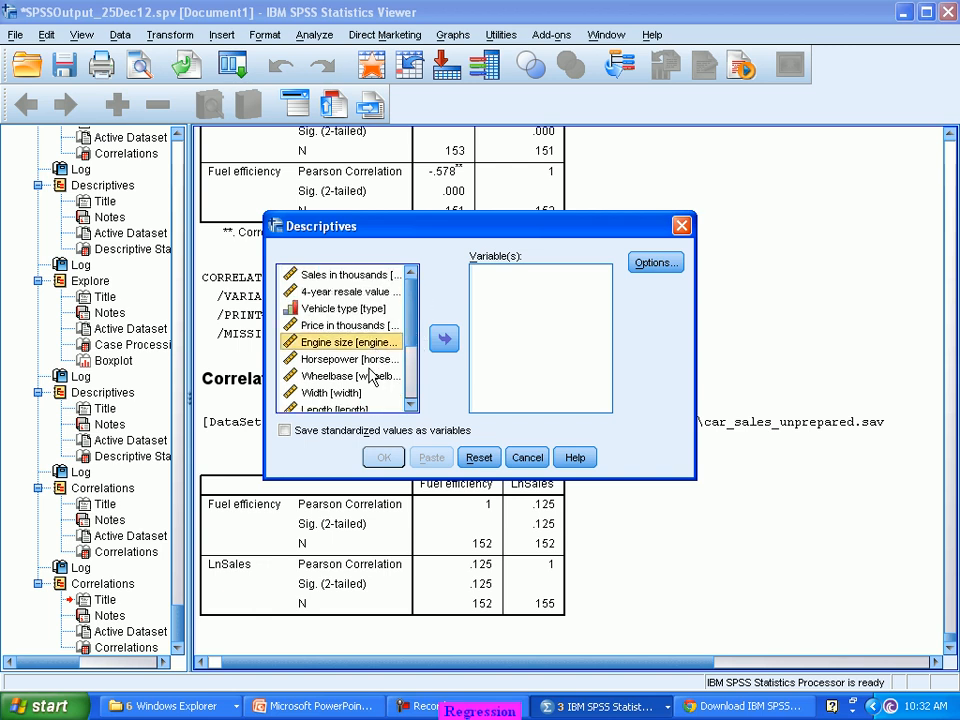
pyautogui.moveTo(373, 366); pyautogui.dragTo(432, 413)
pyautogui.scroll(-2, 355, 360)
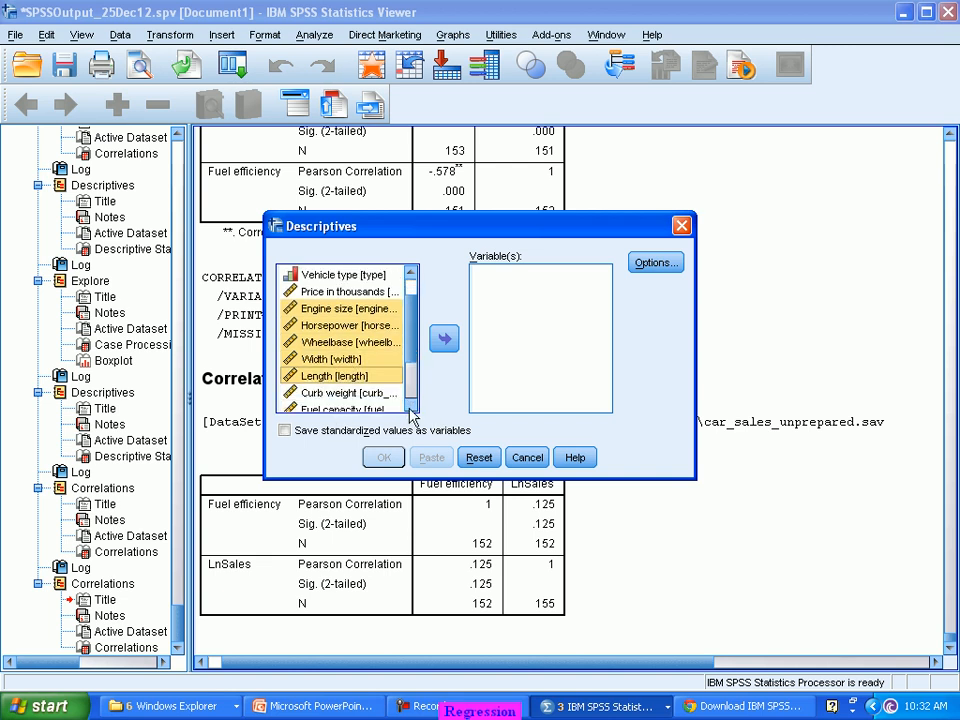
pyautogui.keyDown('ctrl'); pyautogui.click(362, 320); pyautogui.keyUp('ctrl')
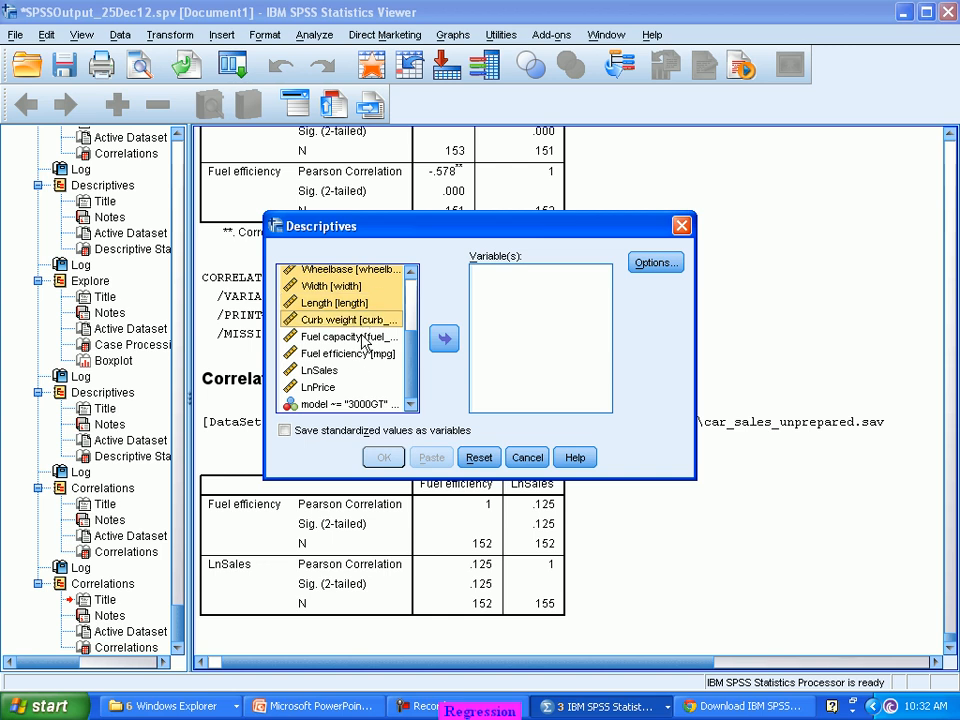
pyautogui.keyDown('ctrl'); pyautogui.click(362, 338); pyautogui.keyUp('ctrl')
pyautogui.keyDown('ctrl'); pyautogui.click(363, 354); pyautogui.keyUp('ctrl')
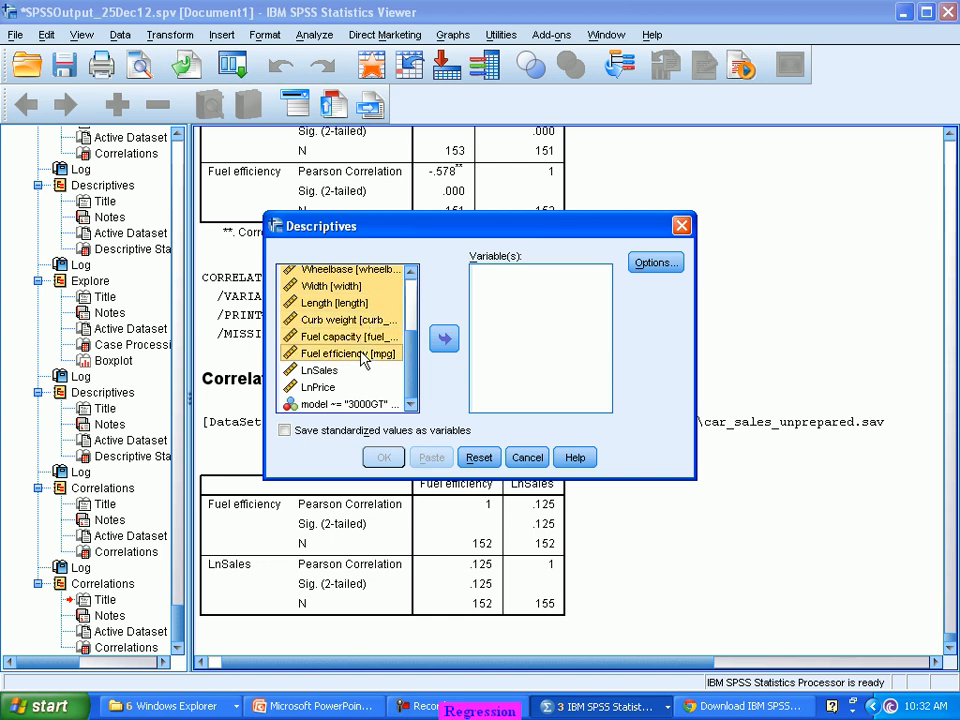
pyautogui.keyDown('ctrl'); pyautogui.click(355, 354); pyautogui.keyUp('ctrl')
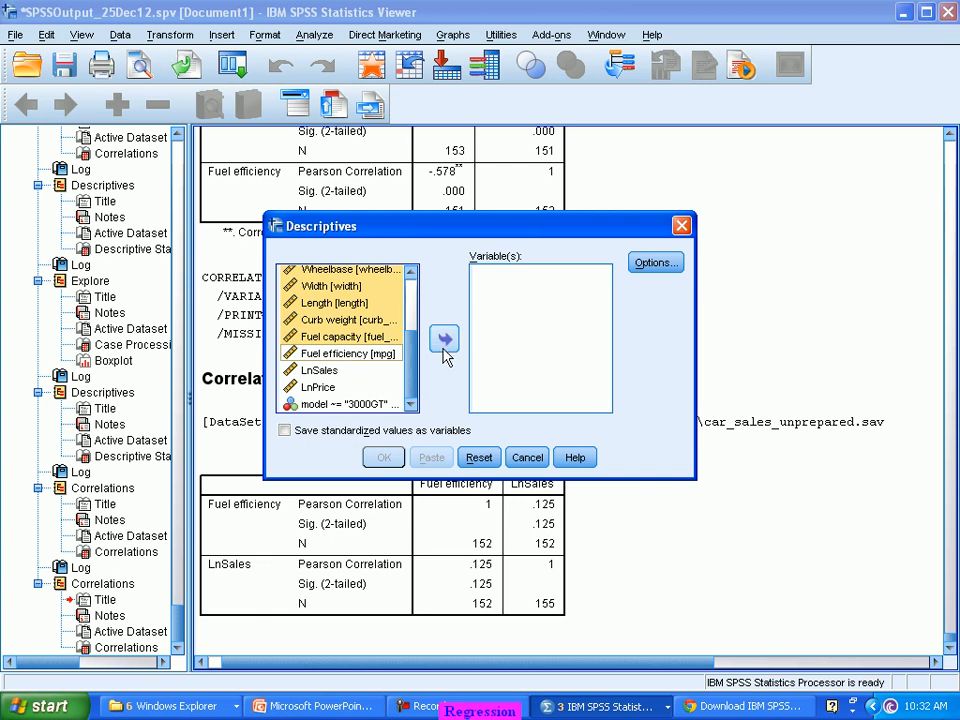
pyautogui.click(442, 342)
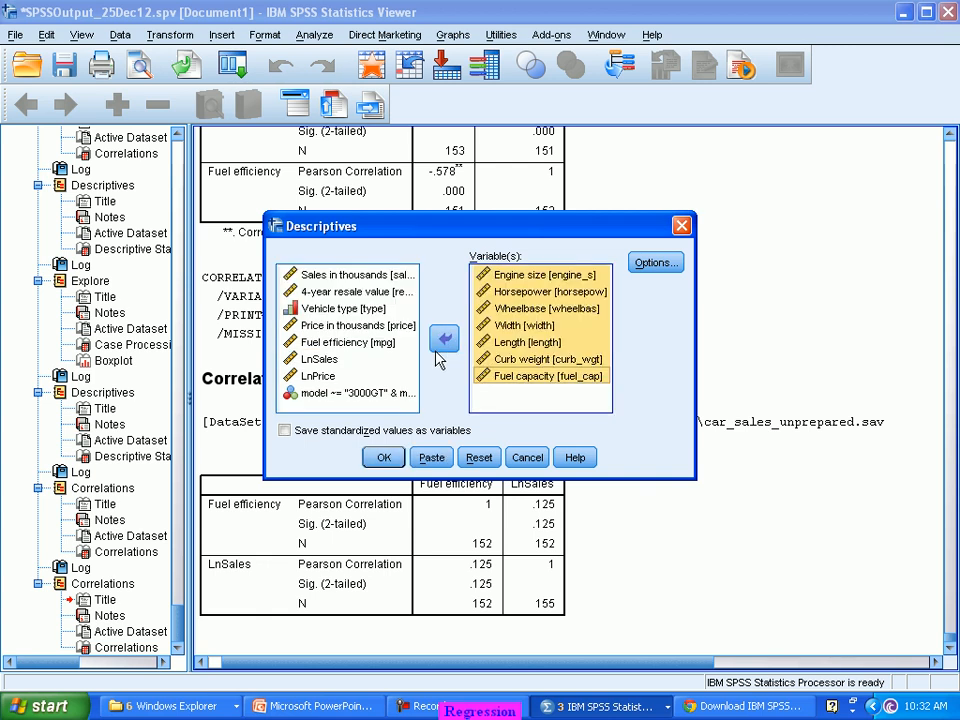
# Step: Run the Descriptives analysis with only kurtosis and skewness as its statistics, displayed in variable list order
pyautogui.click(648, 265)
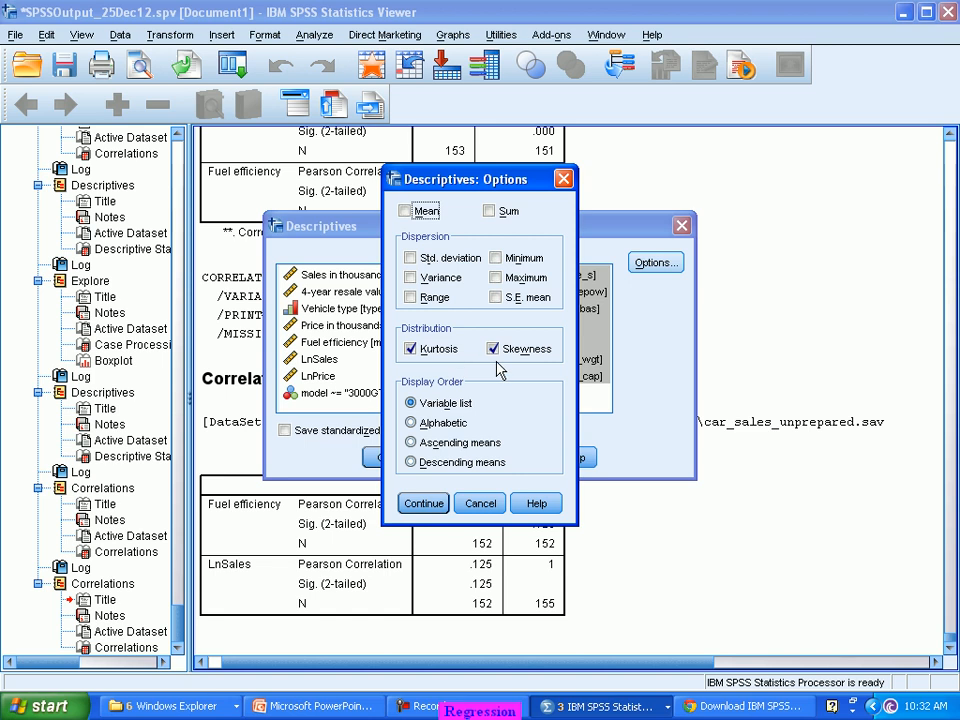
pyautogui.click(422, 505)
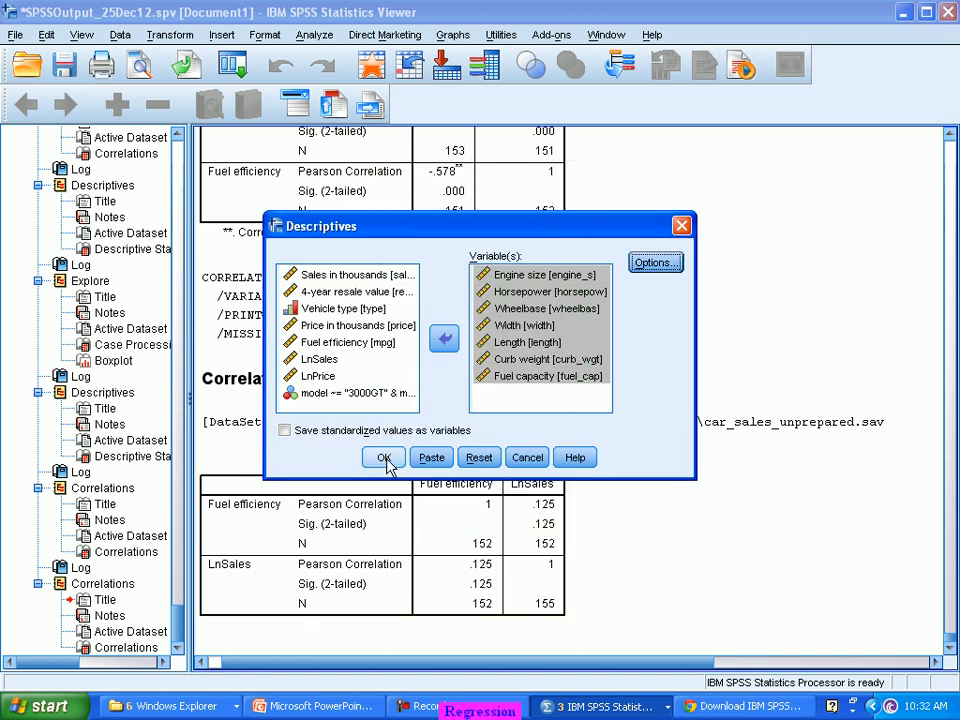
pyautogui.click(383, 457)
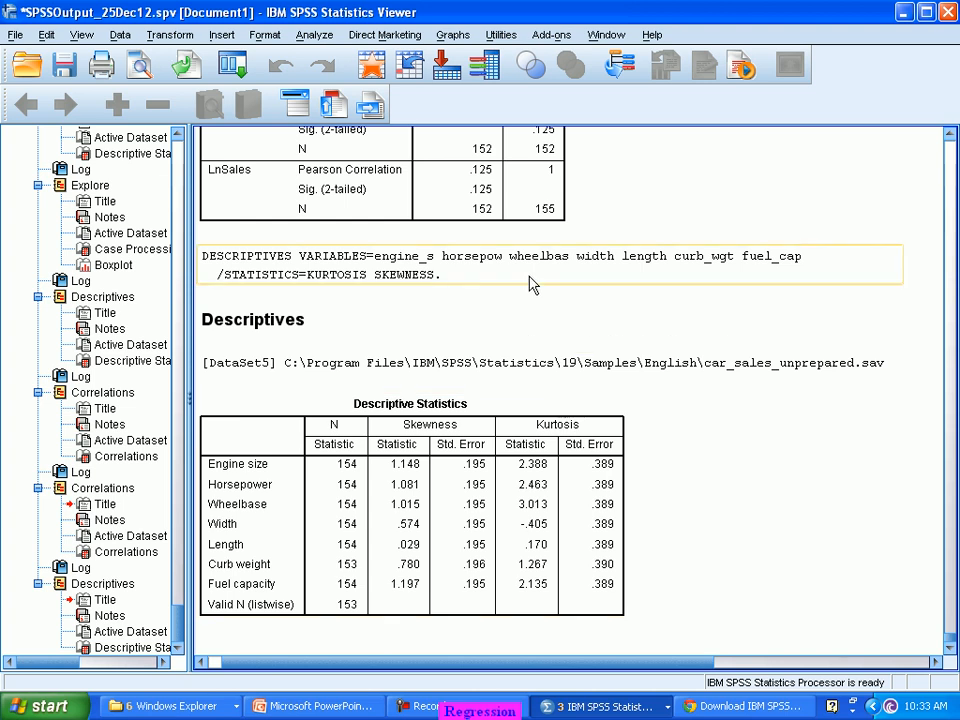
# Step: Recall the simple boxplot definition for summaries of separate variables and remove Fuel efficiency from its boxes
pyautogui.click(230, 68)
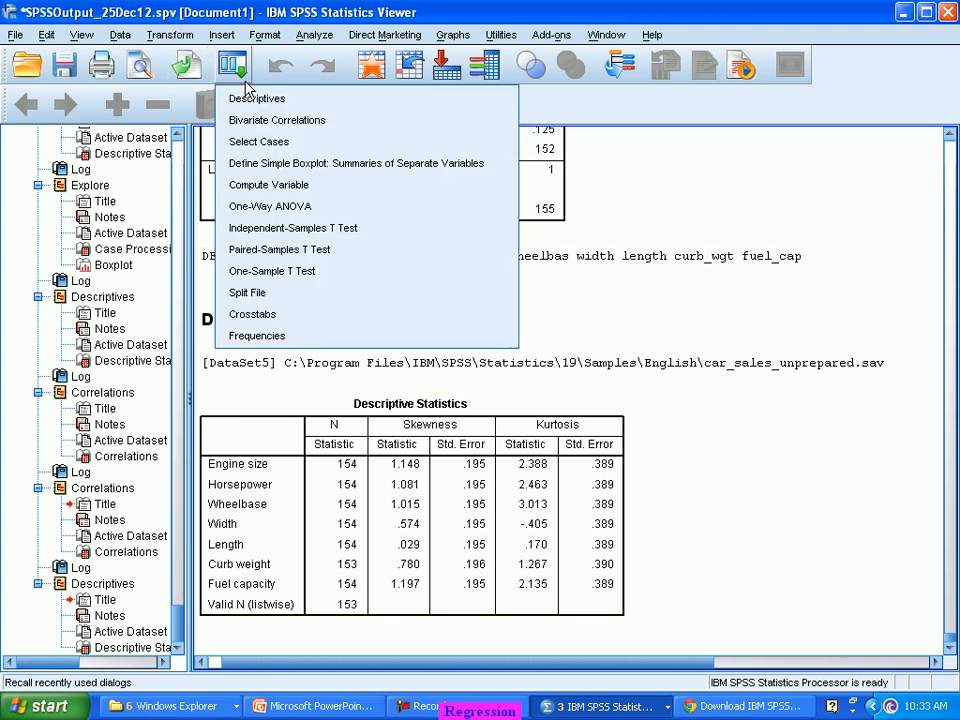
pyautogui.click(337, 163)
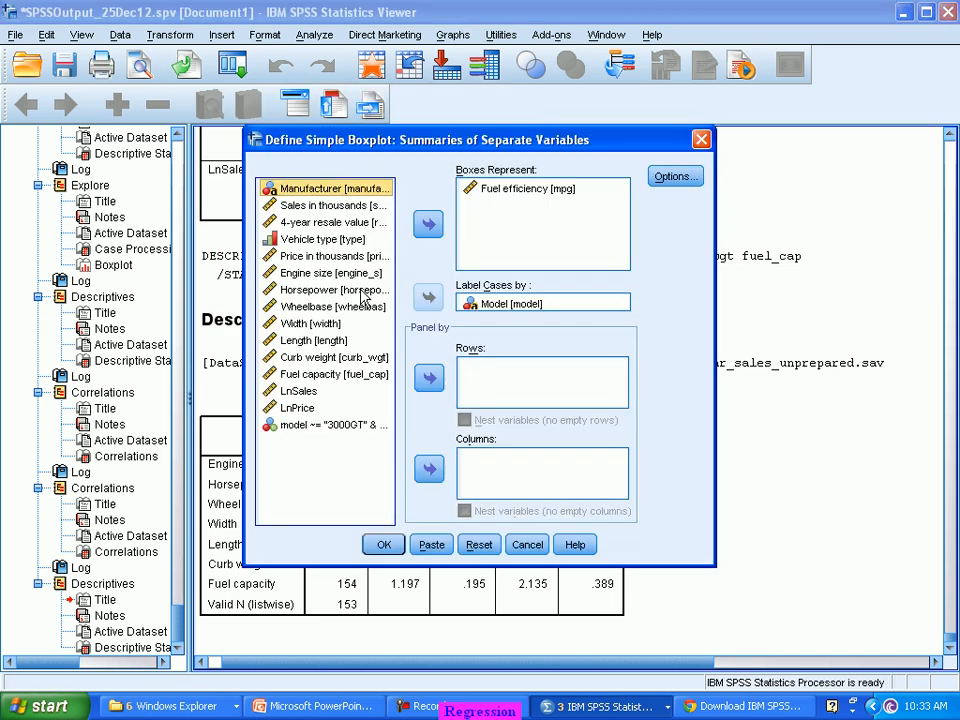
pyautogui.click(553, 190)
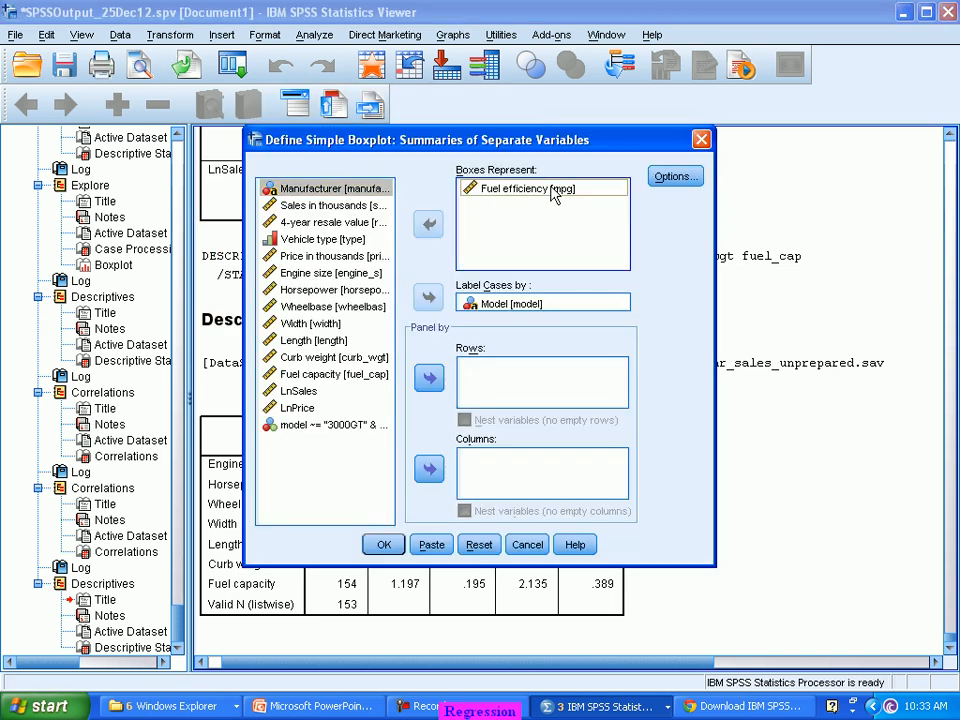
pyautogui.click(428, 224)
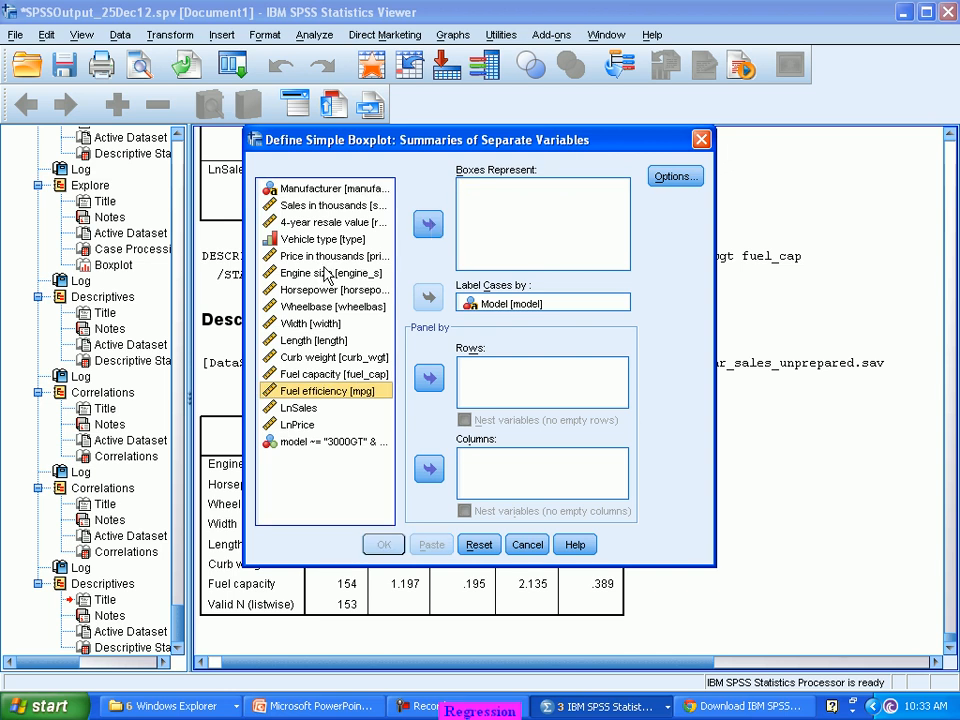
# Step: Generate a boxplot of Engine size, Horsepower, Wheelbase, Curb weight and Fuel capacity, keeping cases labeled by Model
pyautogui.click(325, 272)
pyautogui.keyDown('ctrl'); pyautogui.click(322, 290); pyautogui.keyUp('ctrl')
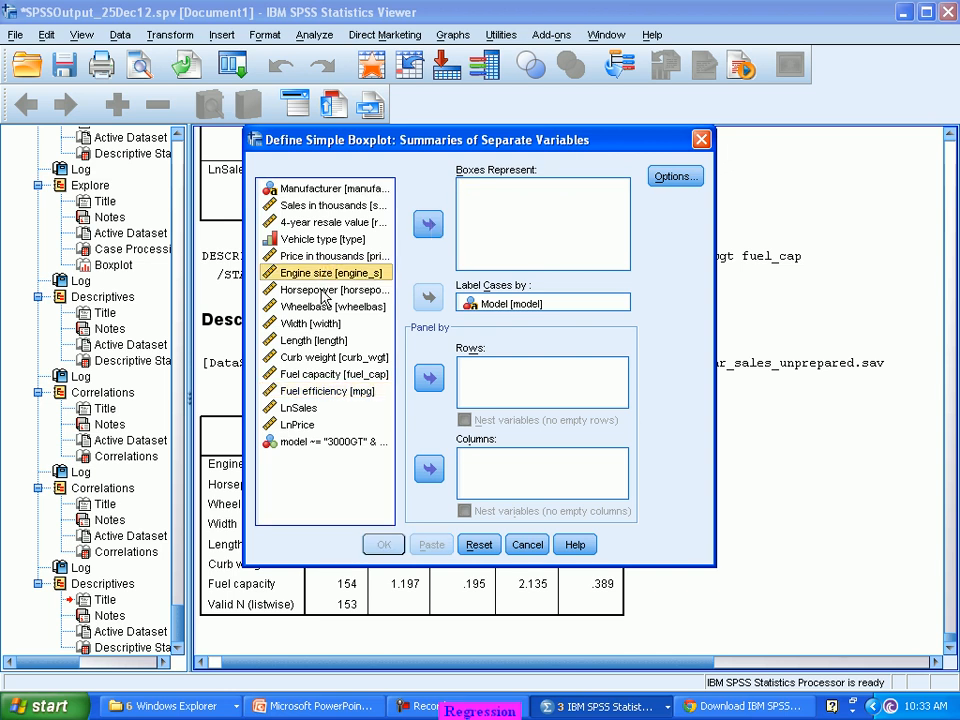
pyautogui.keyDown('ctrl'); pyautogui.click(320, 306); pyautogui.keyUp('ctrl')
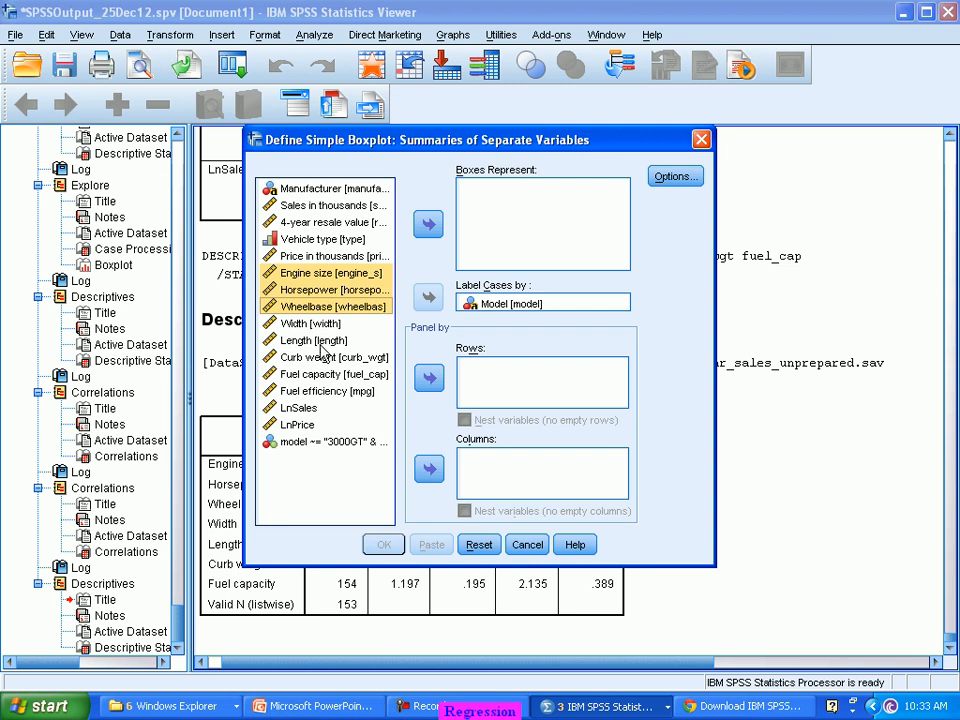
pyautogui.keyDown('ctrl'); pyautogui.click(321, 357); pyautogui.keyUp('ctrl')
pyautogui.keyDown('ctrl'); pyautogui.click(325, 376); pyautogui.keyUp('ctrl')
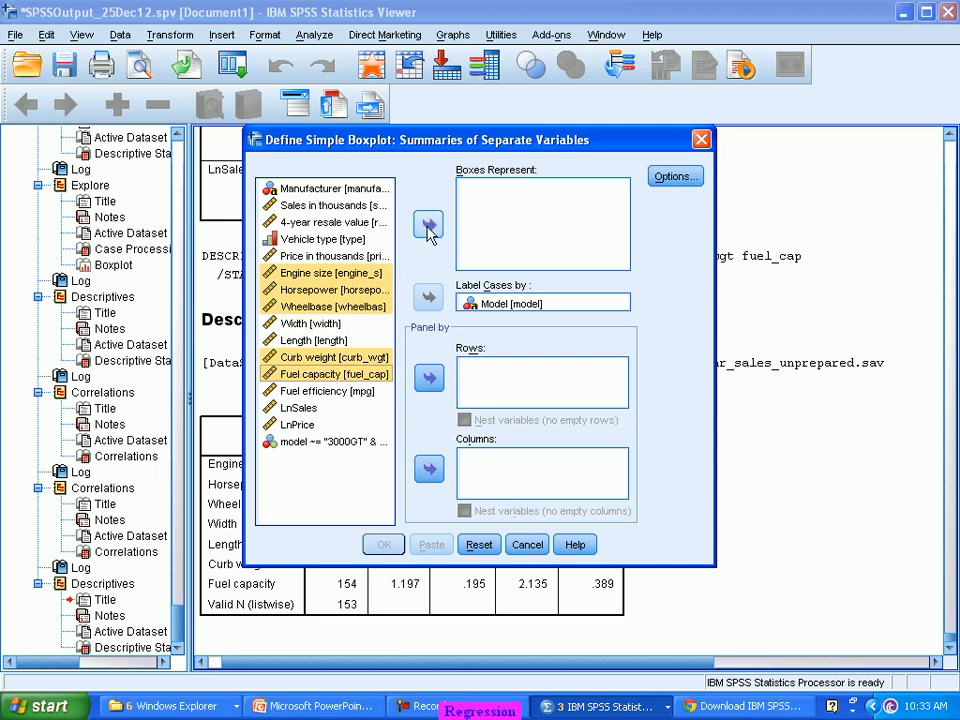
pyautogui.click(428, 226)
pyautogui.click(398, 548)
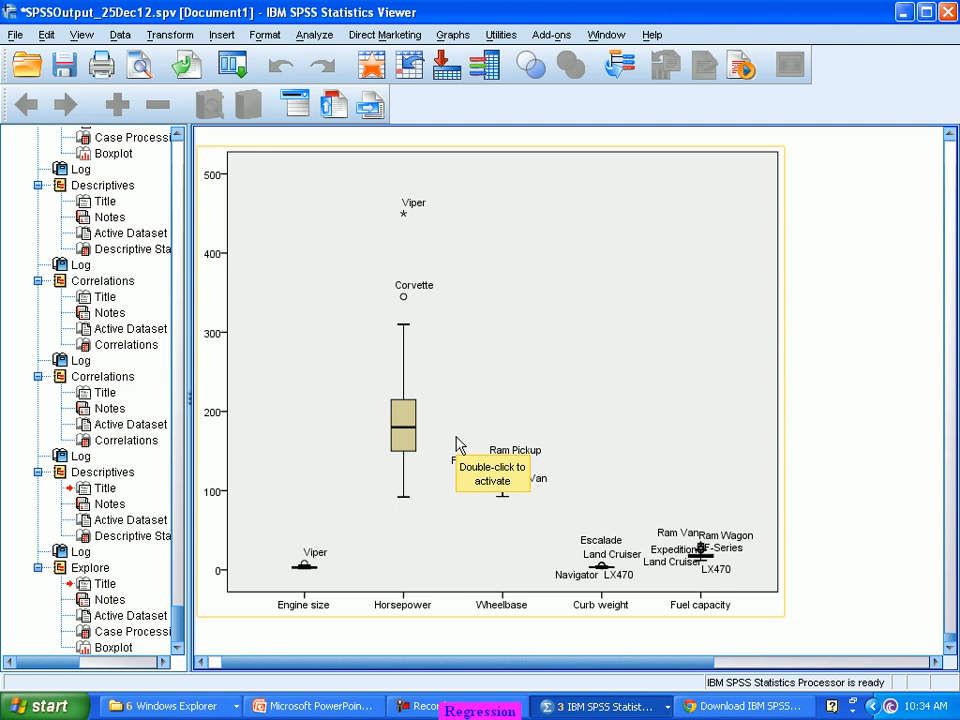
pyautogui.scroll(1, 456, 443)
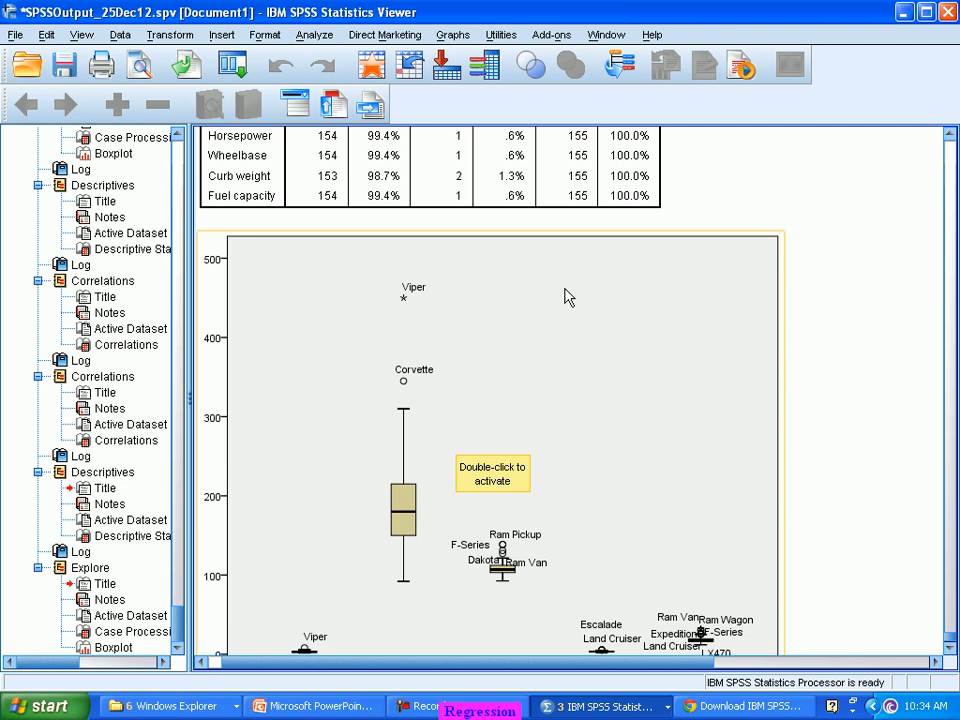
# Step: Add & model ~= "Viper" to the existing Select Cases condition and apply it, filtering out unselected cases
pyautogui.scroll(-1, 560, 302)
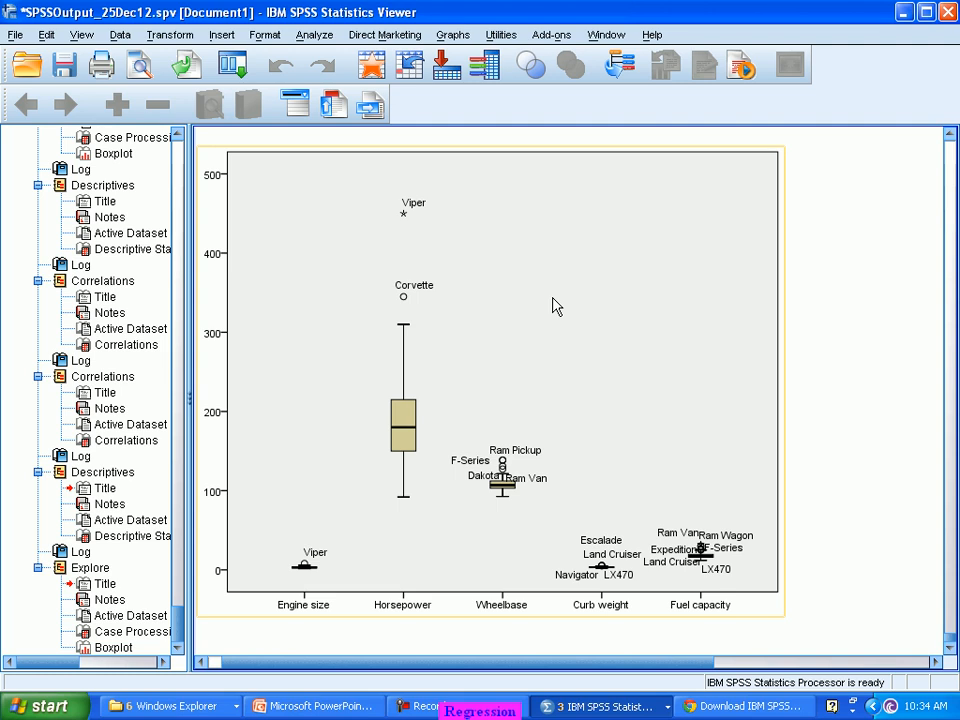
pyautogui.click(228, 66)
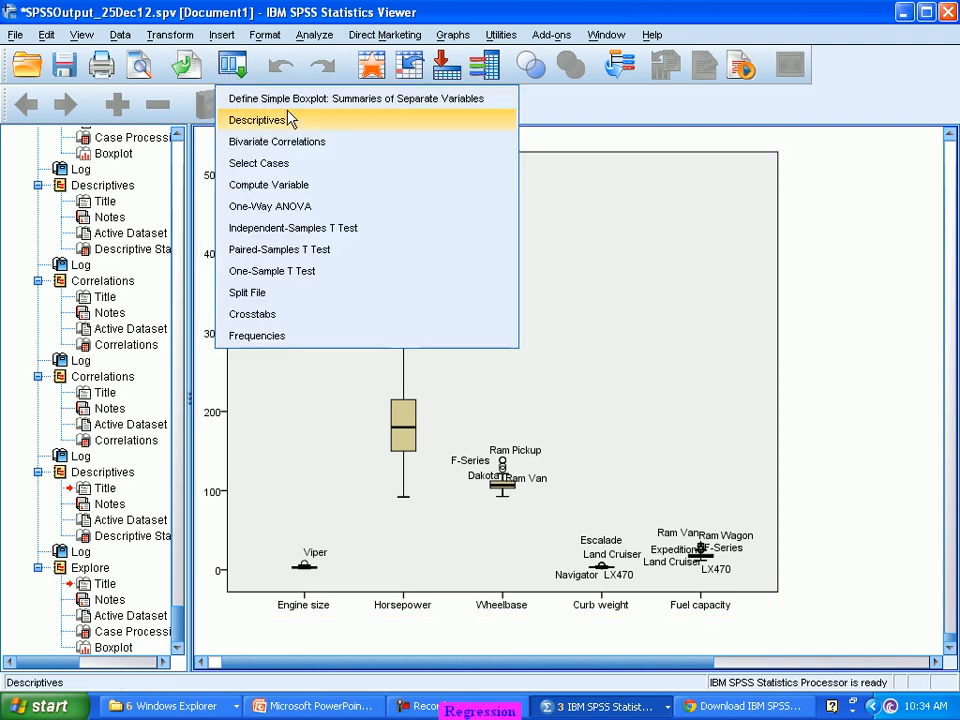
pyautogui.click(309, 170)
pyautogui.click(467, 224)
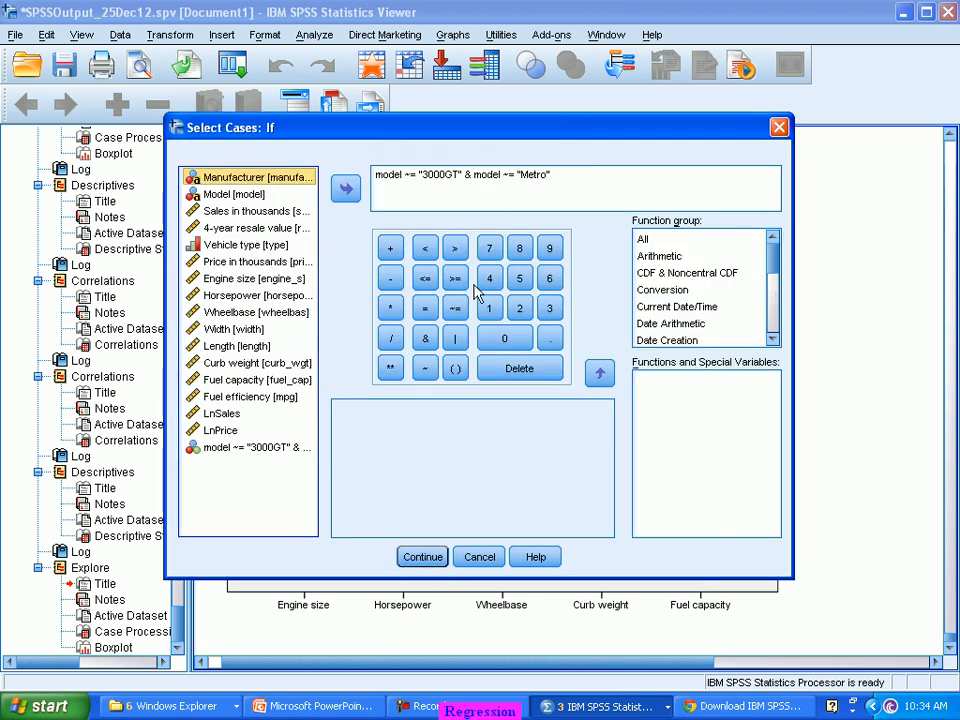
pyautogui.click(600, 180)
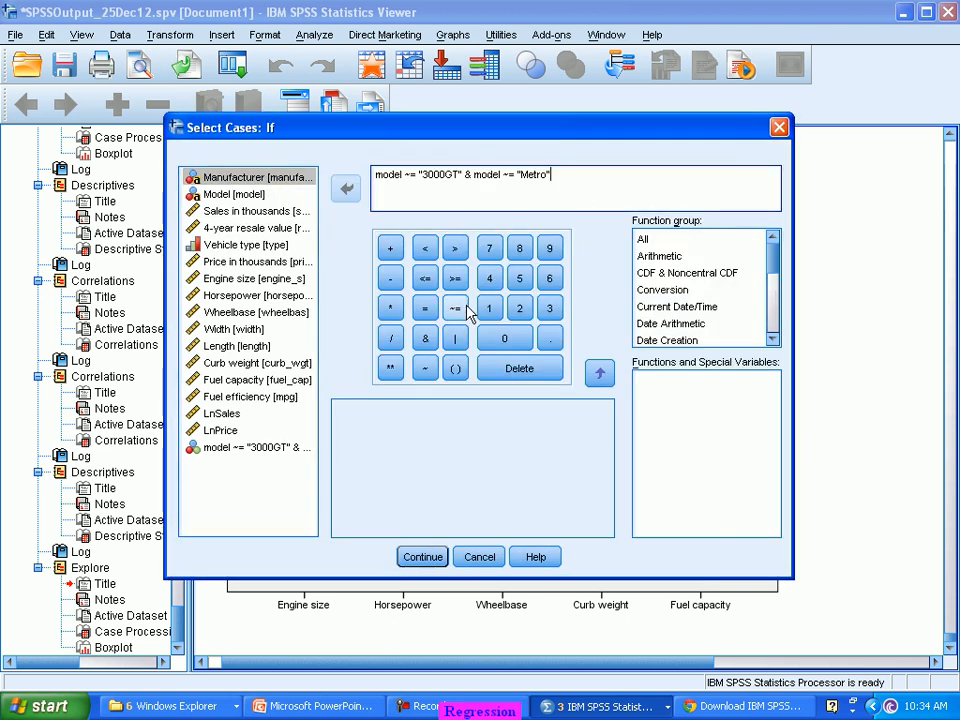
pyautogui.click(425, 338)
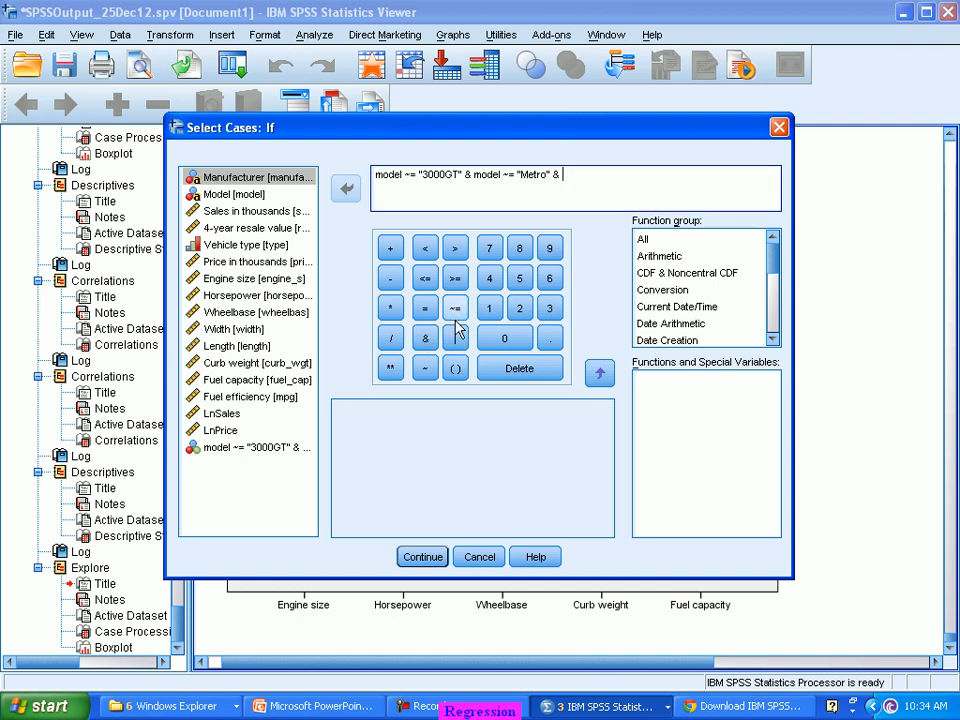
pyautogui.doubleClick(240, 196)
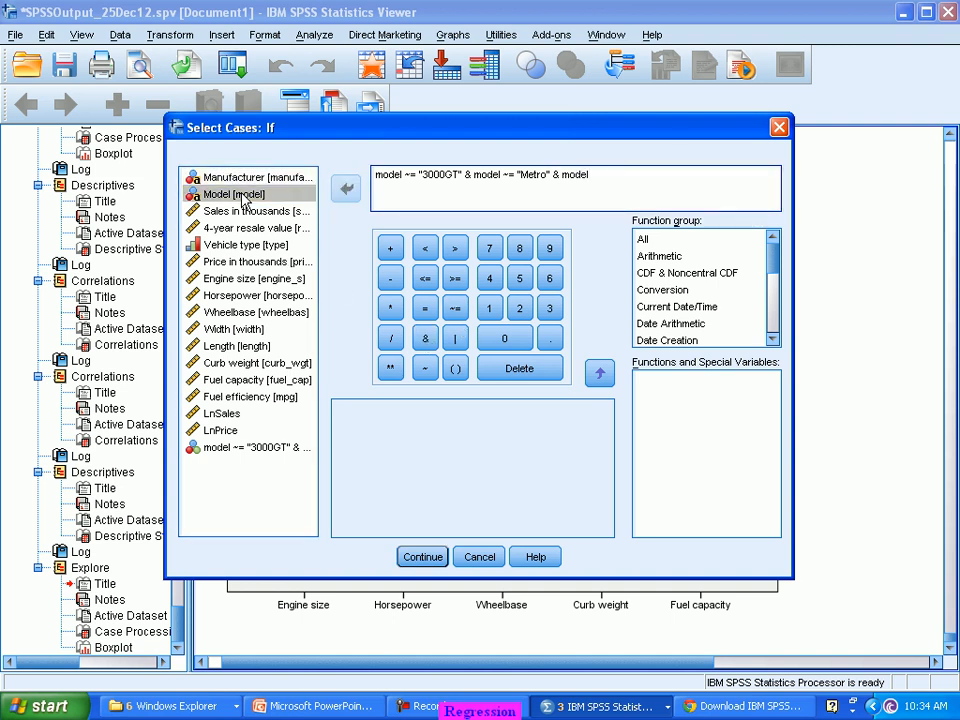
pyautogui.click(458, 310)
pyautogui.write('"Viper"')
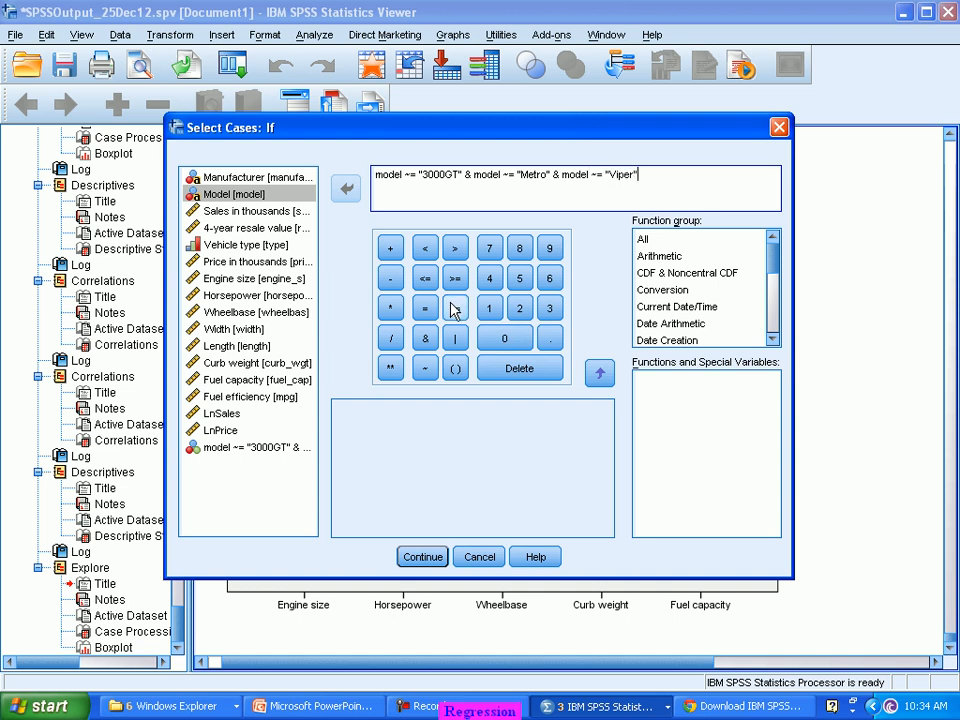
pyautogui.click(422, 557)
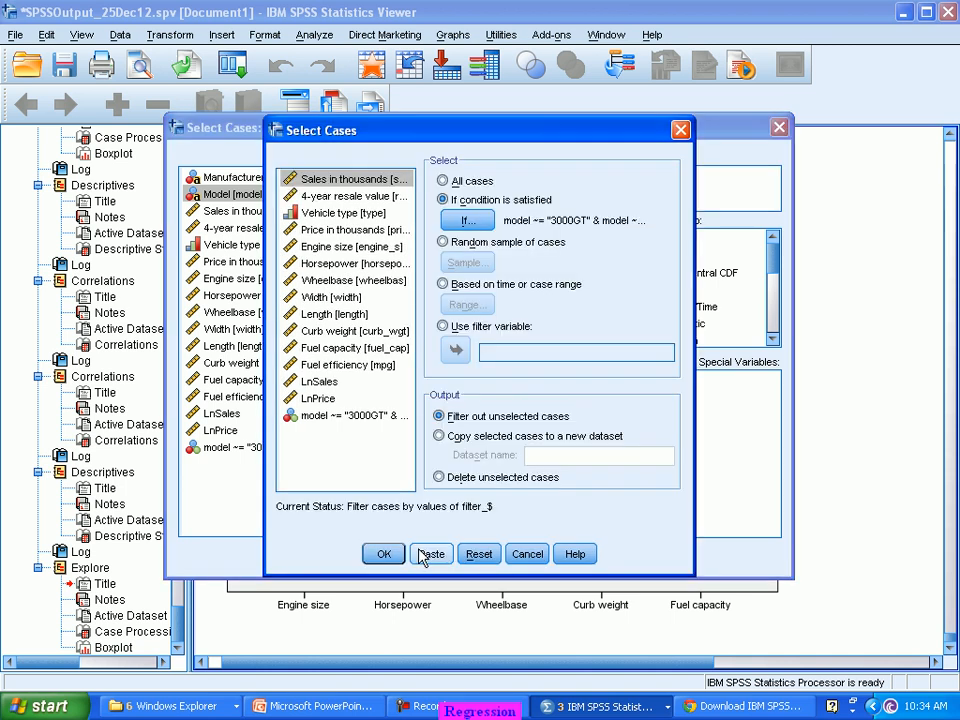
pyautogui.click(386, 559)
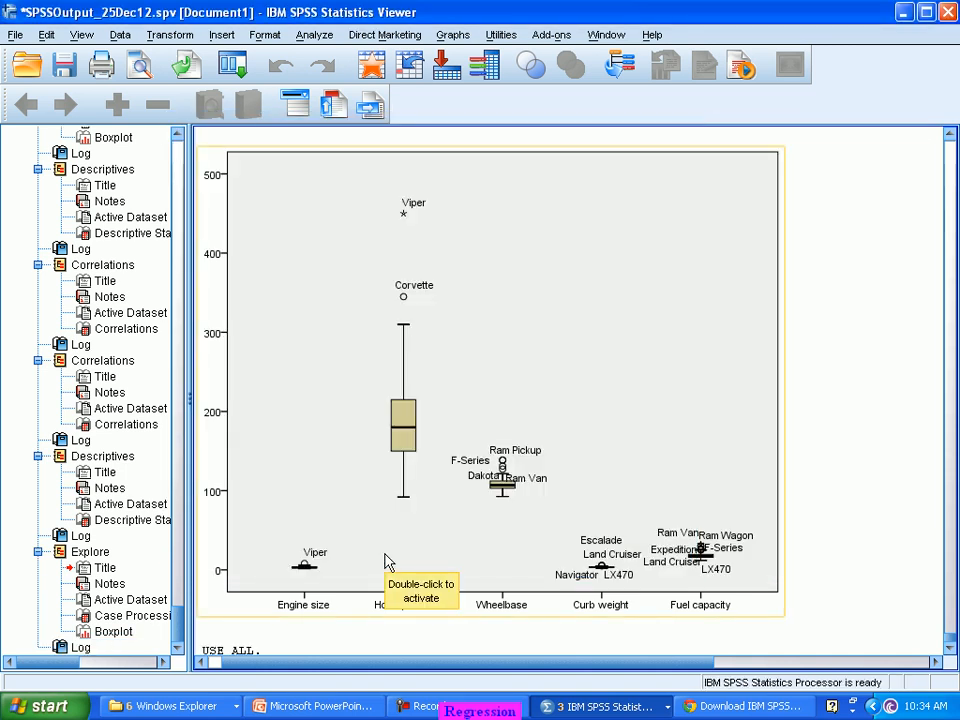
# Step: Rerun the Descriptives analysis on the filtered cases with the same seven variables from Engine size to Fuel capacity
pyautogui.click(234, 65)
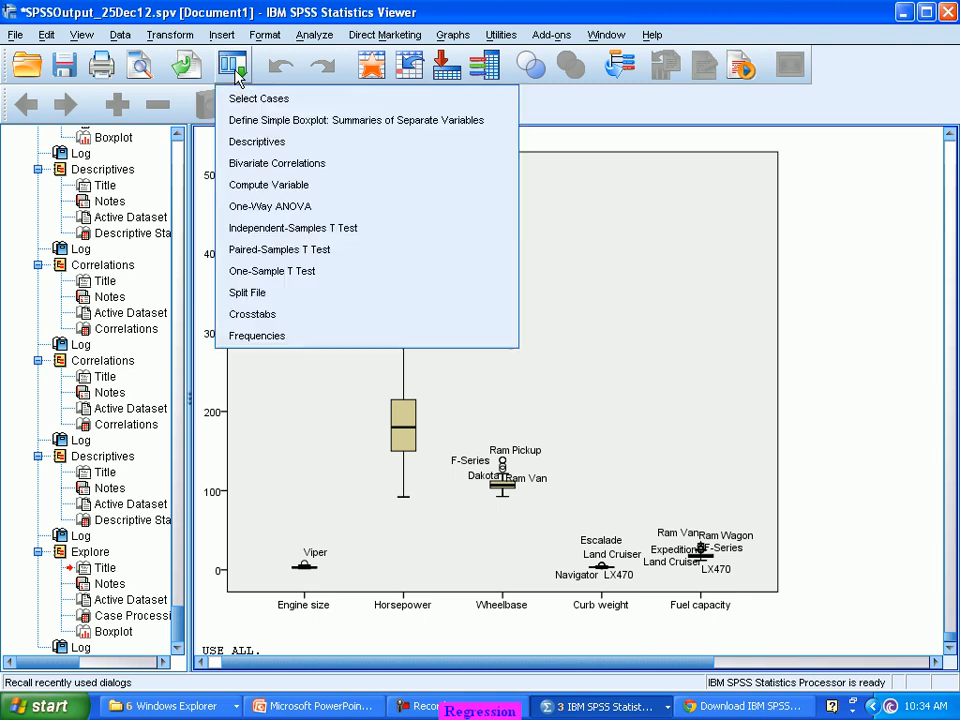
pyautogui.click(281, 145)
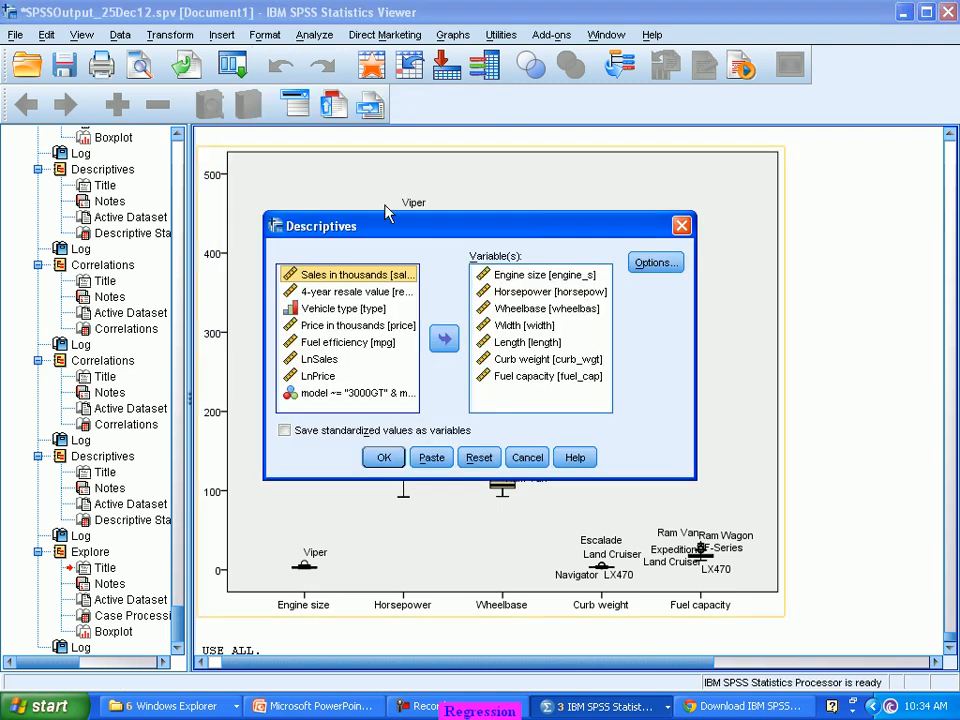
pyautogui.click(382, 459)
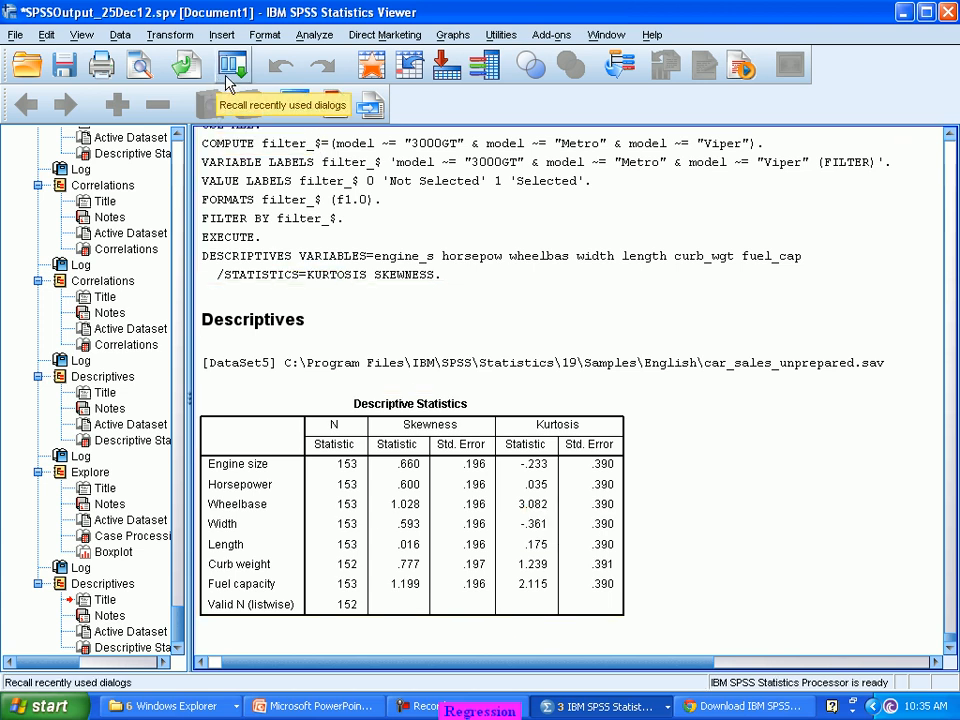
# Step: Regenerate the simple boxplot of Engine size, Horsepower, Wheelbase, Curb weight and Fuel capacity, labeled by Model, for the filtered cases
pyautogui.click(228, 76)
pyautogui.click(249, 141)
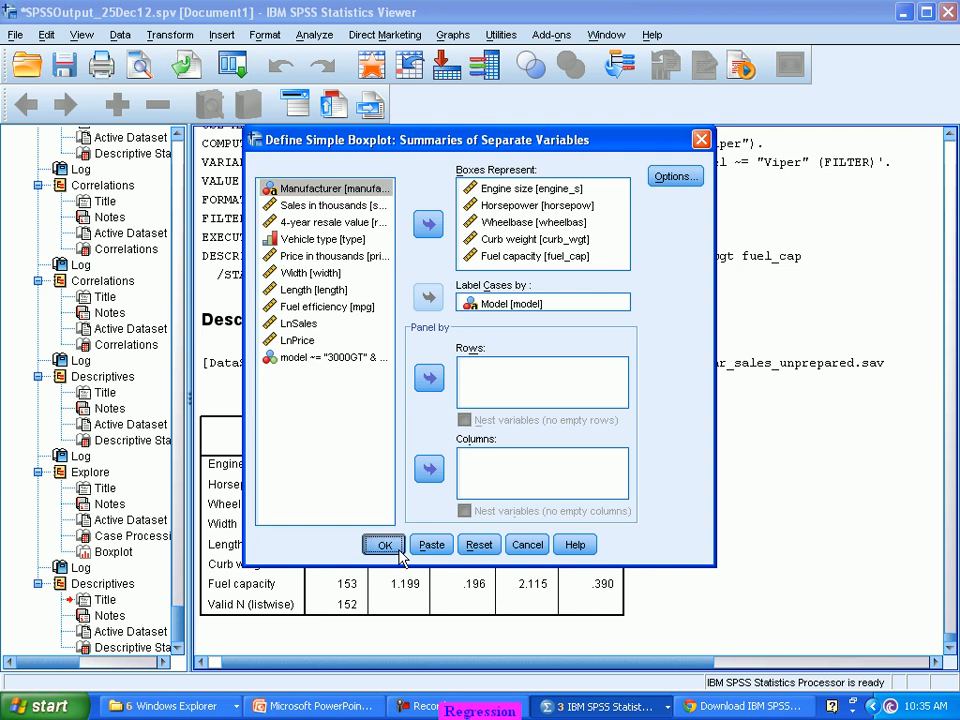
pyautogui.click(384, 545)
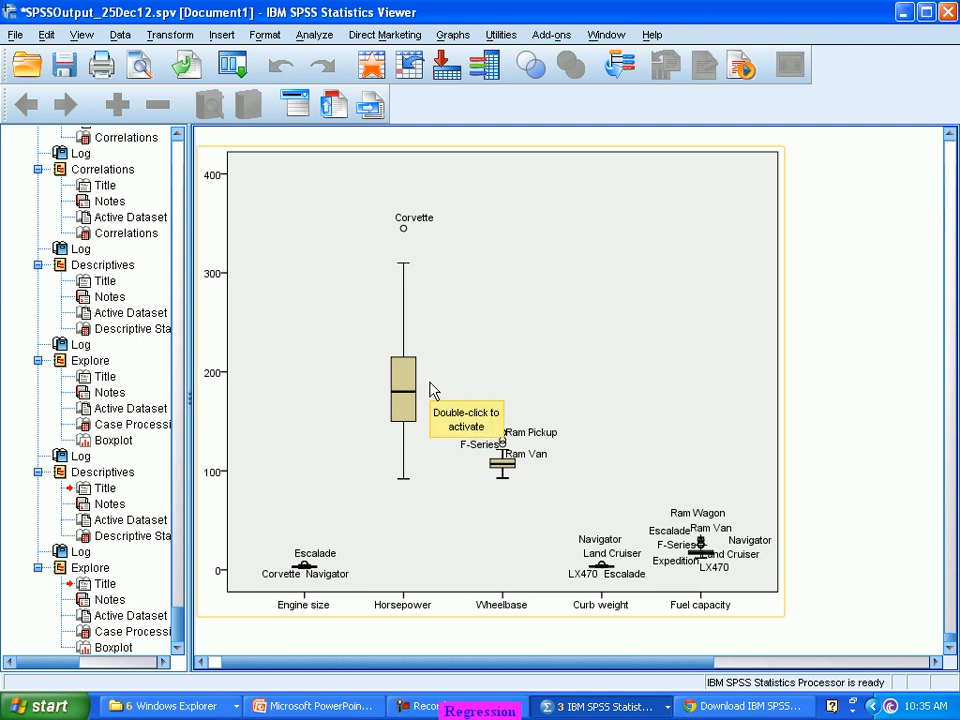
# Step: Open the new boxplot in a maximized Chart Editor and display the chart's properties
pyautogui.click(527, 373)
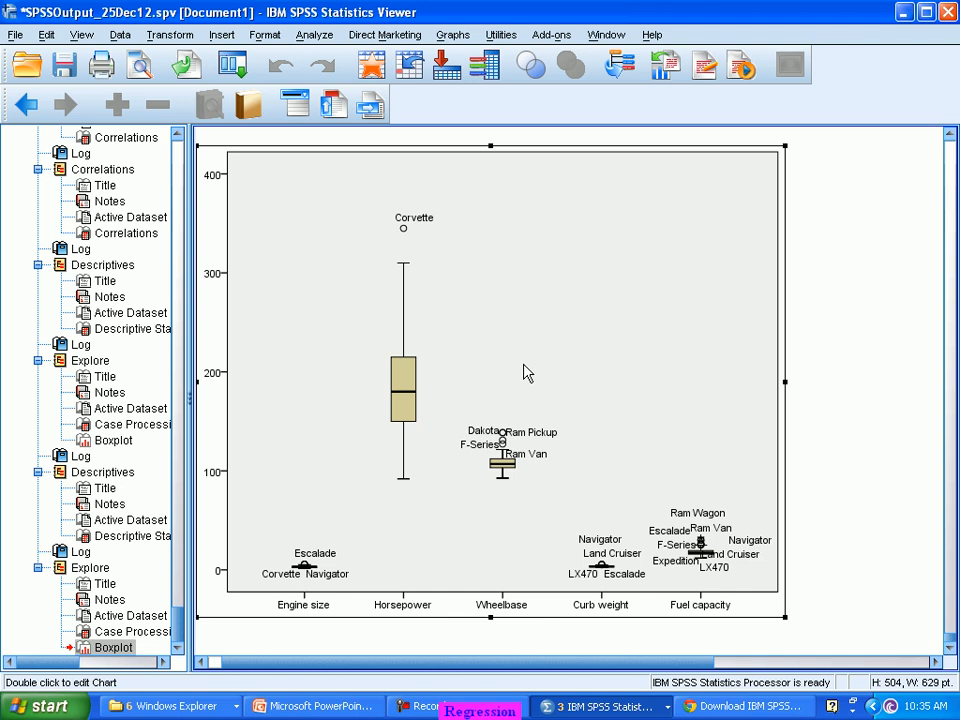
pyautogui.doubleClick(526, 373)
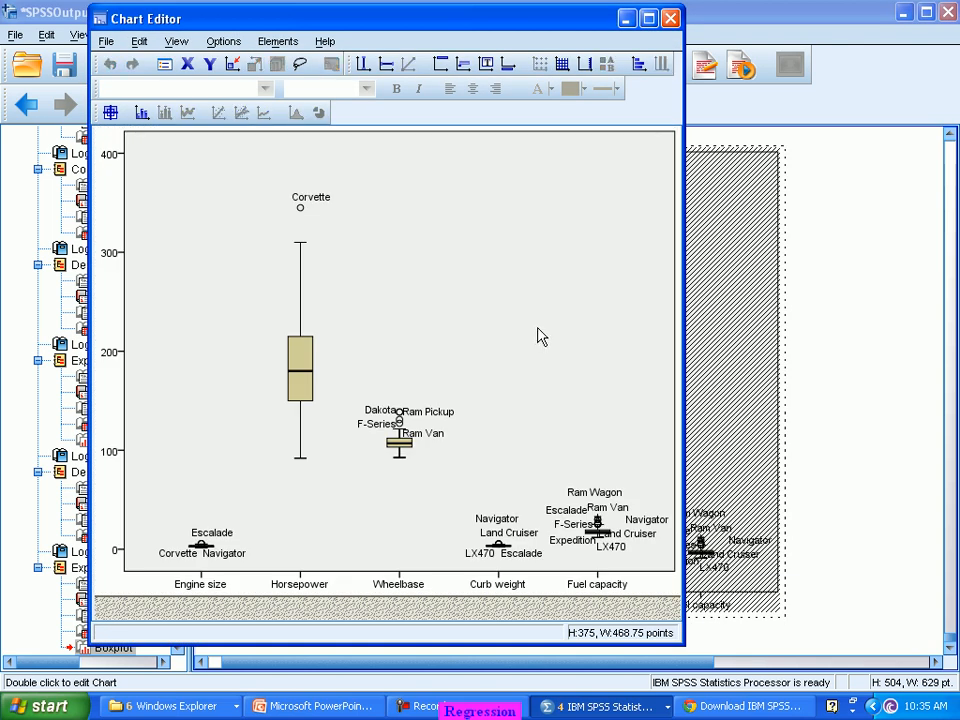
pyautogui.click(648, 18)
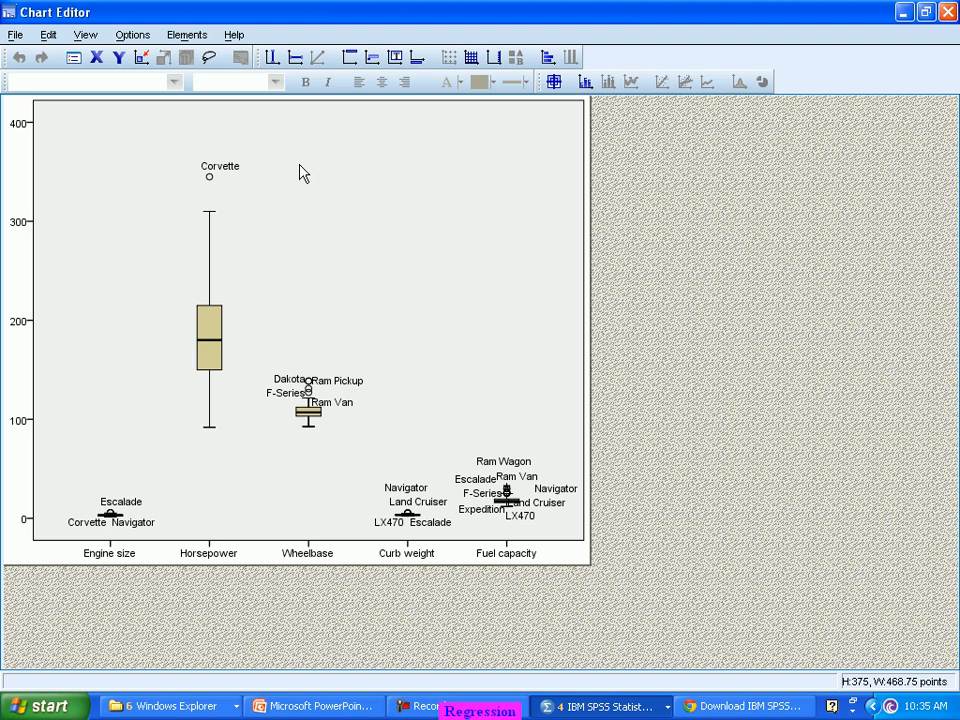
pyautogui.click(176, 37)
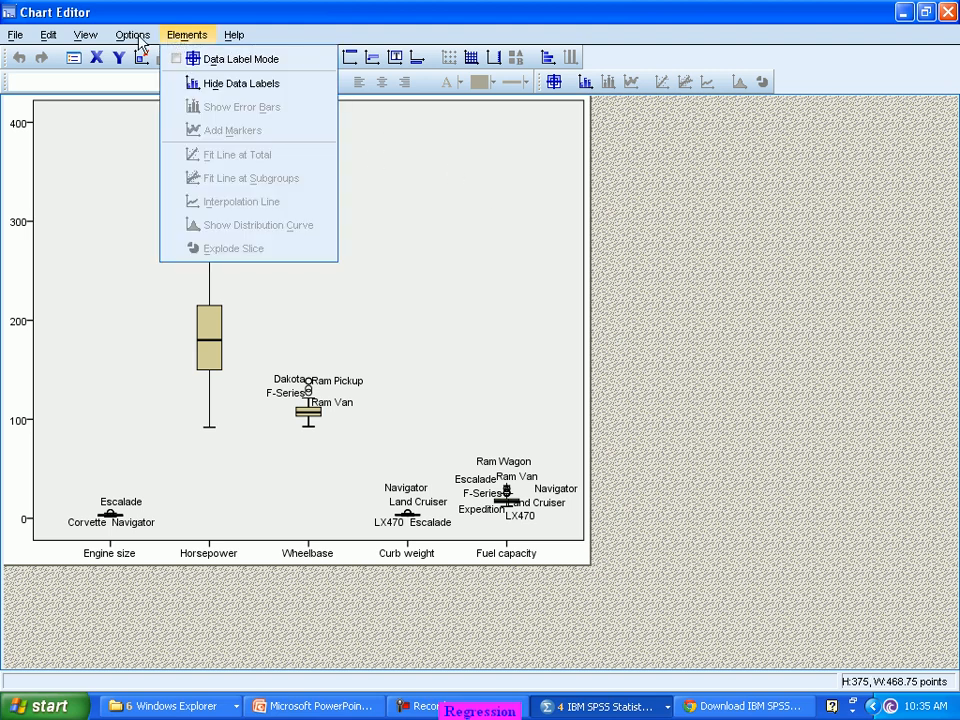
pyautogui.moveTo(133, 38)
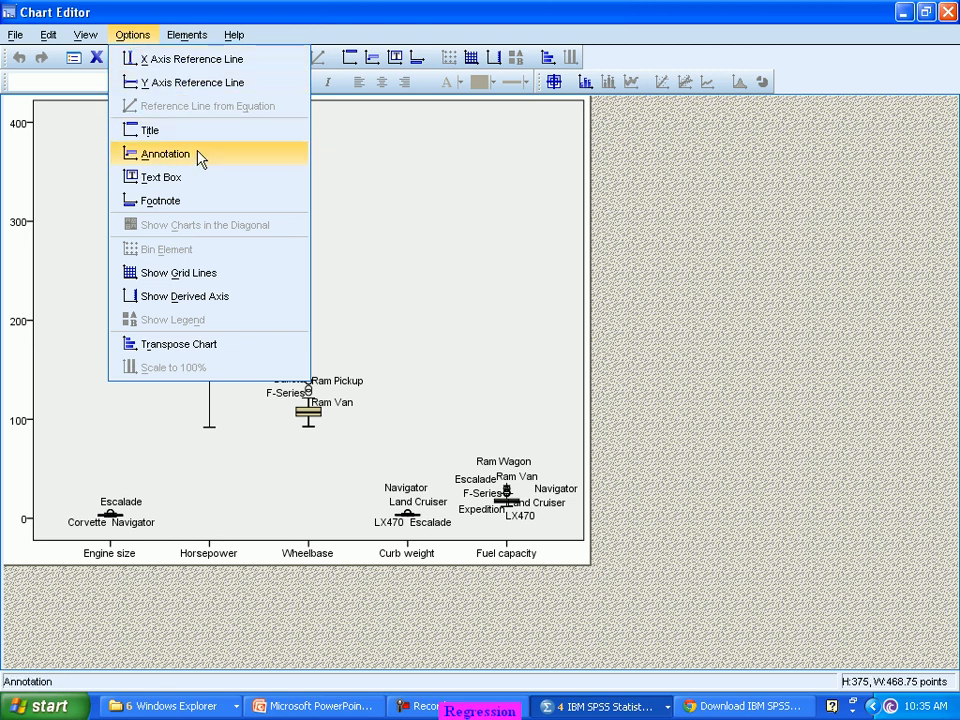
pyautogui.doubleClick(402, 205)
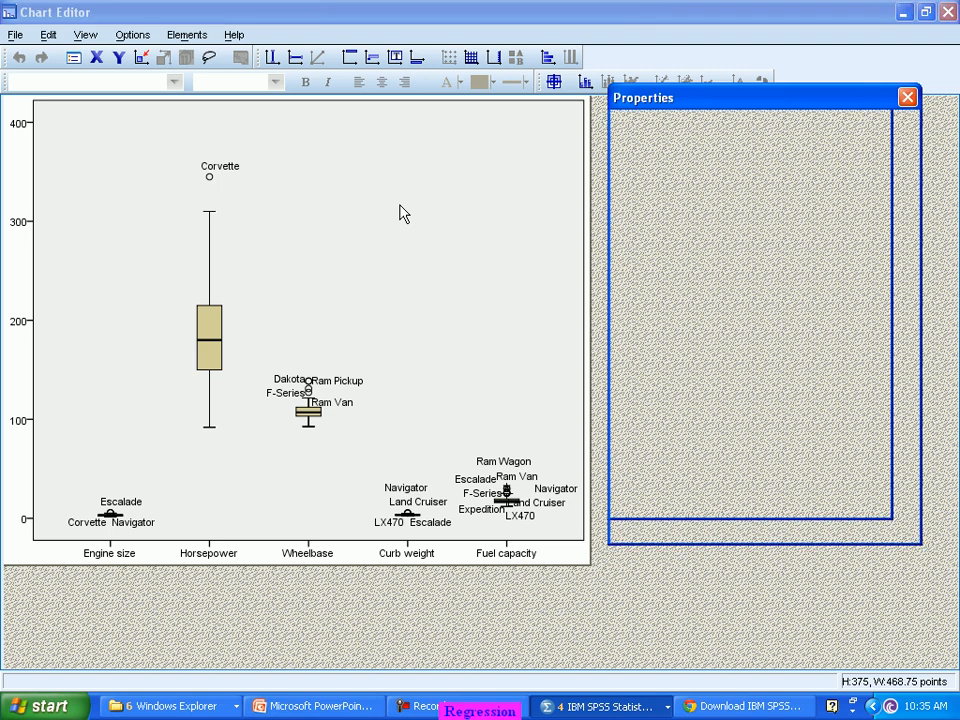
# Step: Enlarge the boxplot to a height of 484.5 points, maintaining its aspect ratio
pyautogui.click(646, 129)
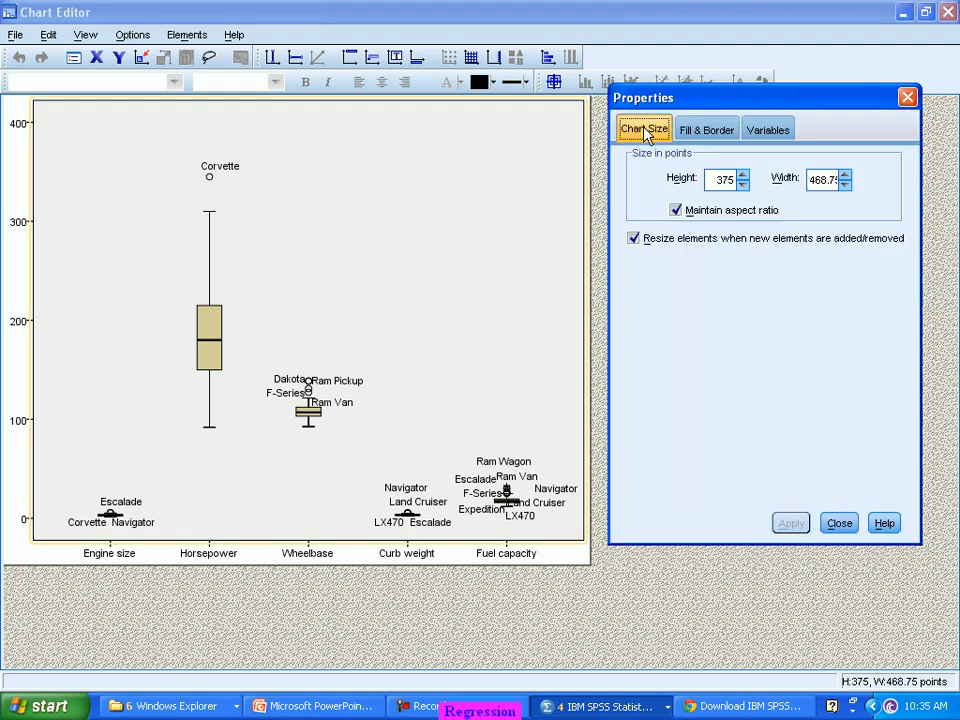
pyautogui.click(744, 174)
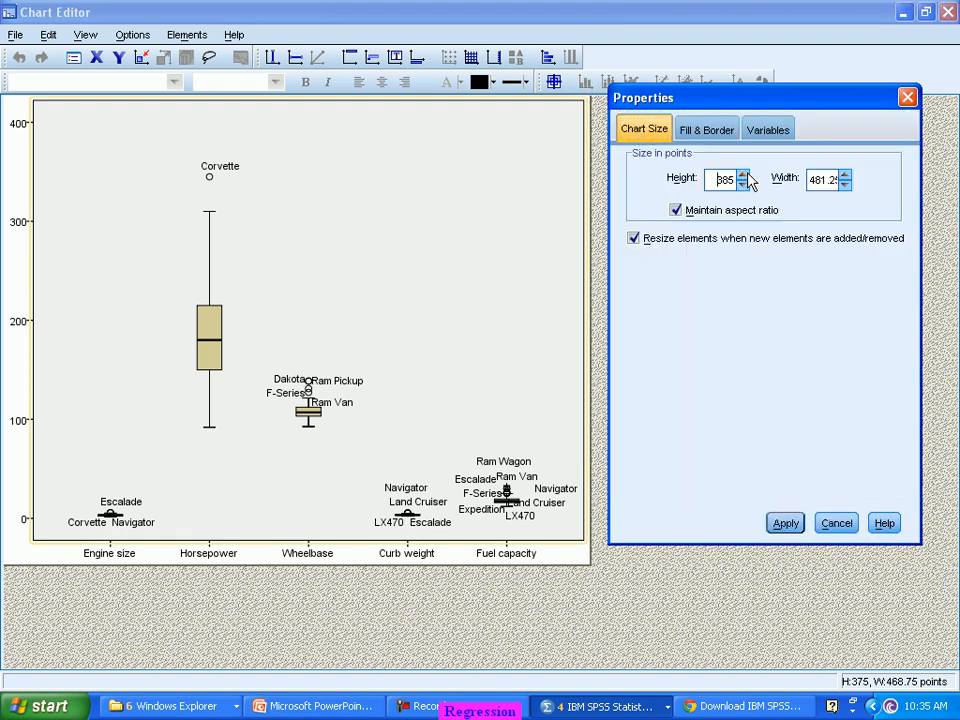
pyautogui.click(743, 175)
pyautogui.click(743, 175)
pyautogui.click(743, 175)
pyautogui.click(791, 530)
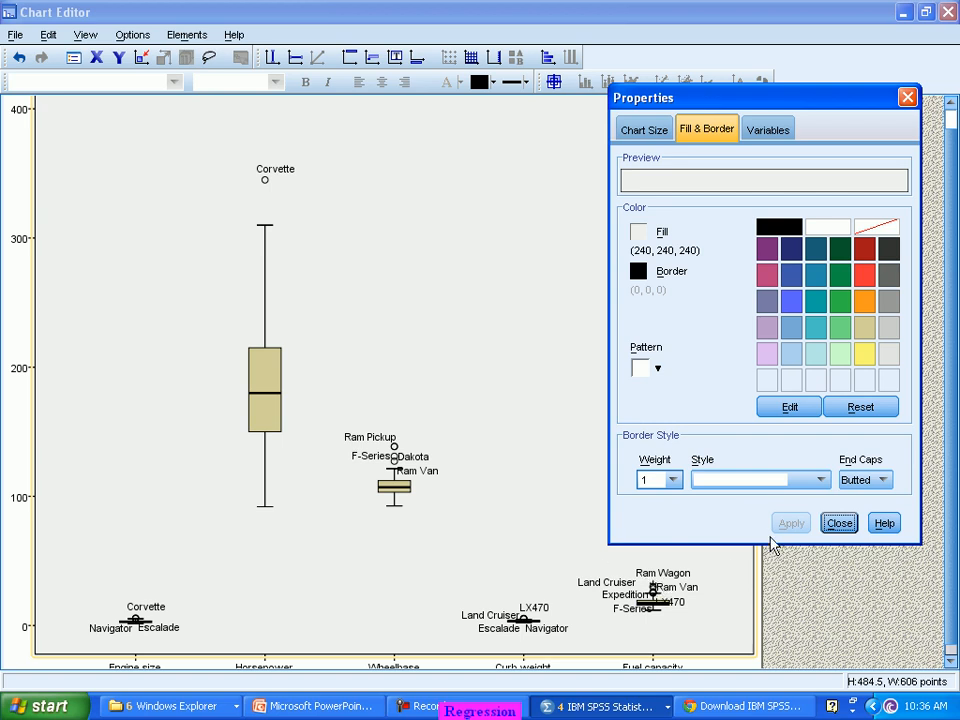
# Step: Increase the boxplot's height to 604.5 points in proportion and examine the outlier labels of the small boxes
pyautogui.click(655, 132)
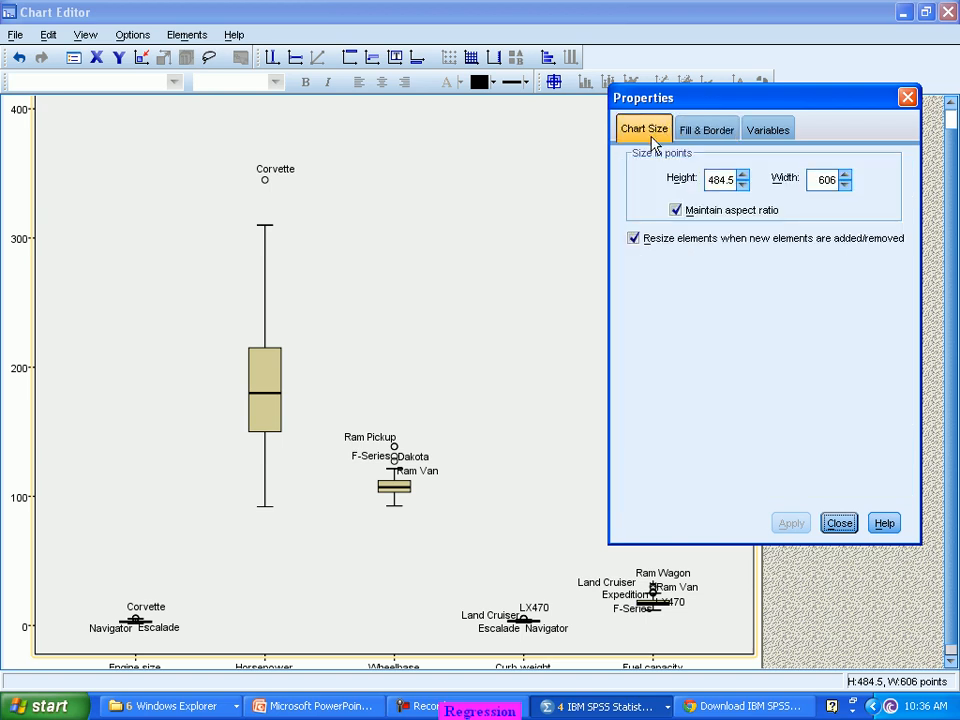
pyautogui.click(741, 175)
pyautogui.click(741, 175)
pyautogui.click(741, 175)
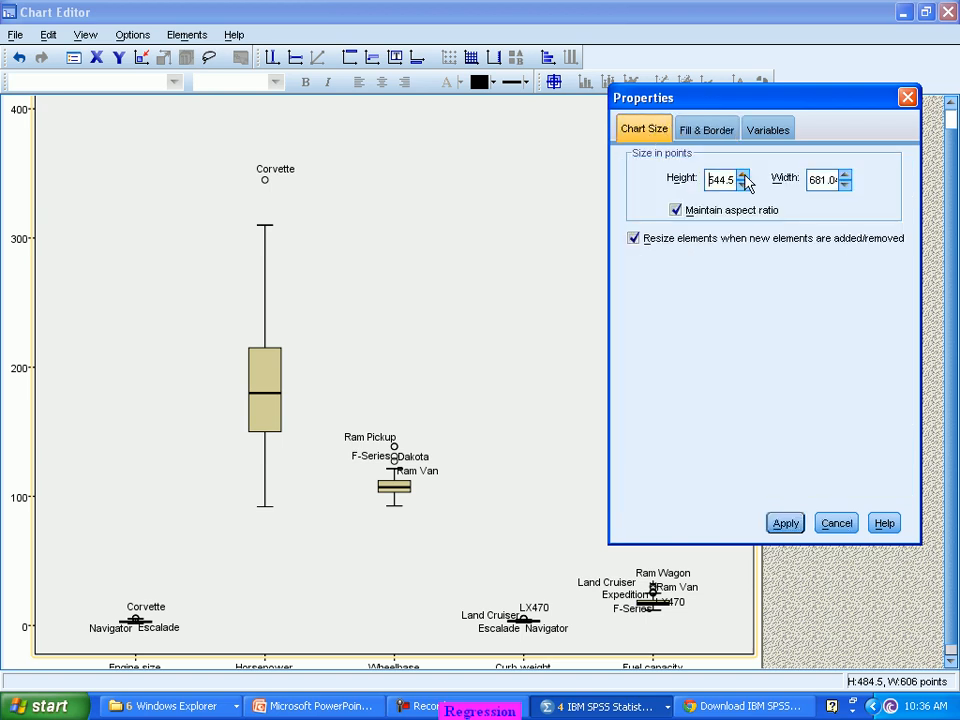
pyautogui.click(742, 176)
pyautogui.click(742, 176)
pyautogui.click(742, 176)
pyautogui.click(786, 524)
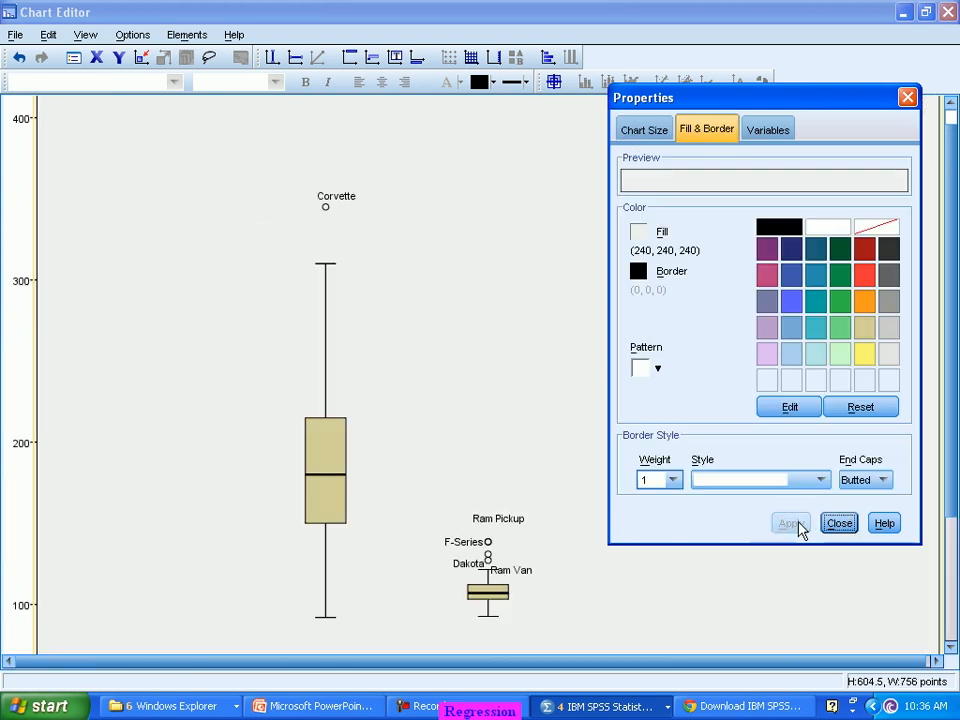
pyautogui.scroll(-2, 378, 517)
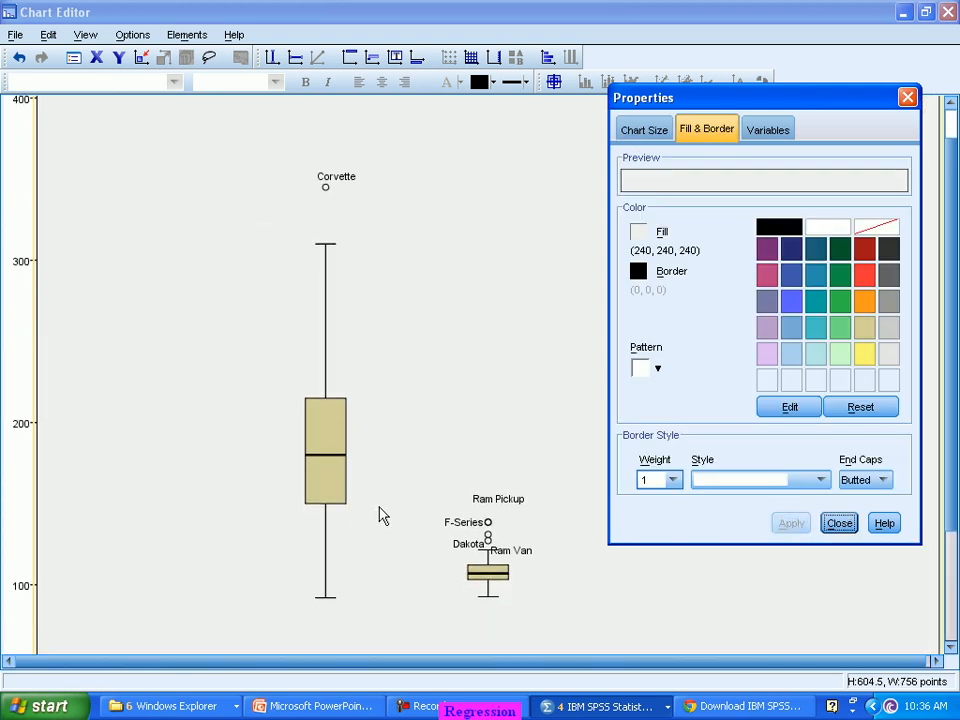
pyautogui.scroll(-6, 380, 517)
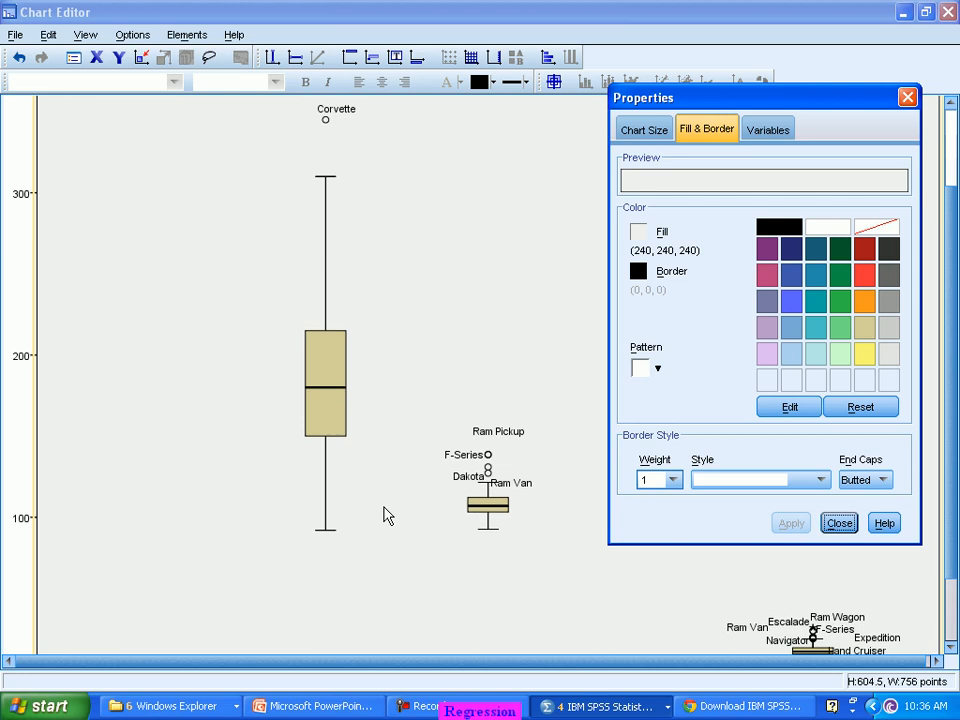
pyautogui.scroll(-2, 388, 516)
pyautogui.scroll(-2, 388, 516)
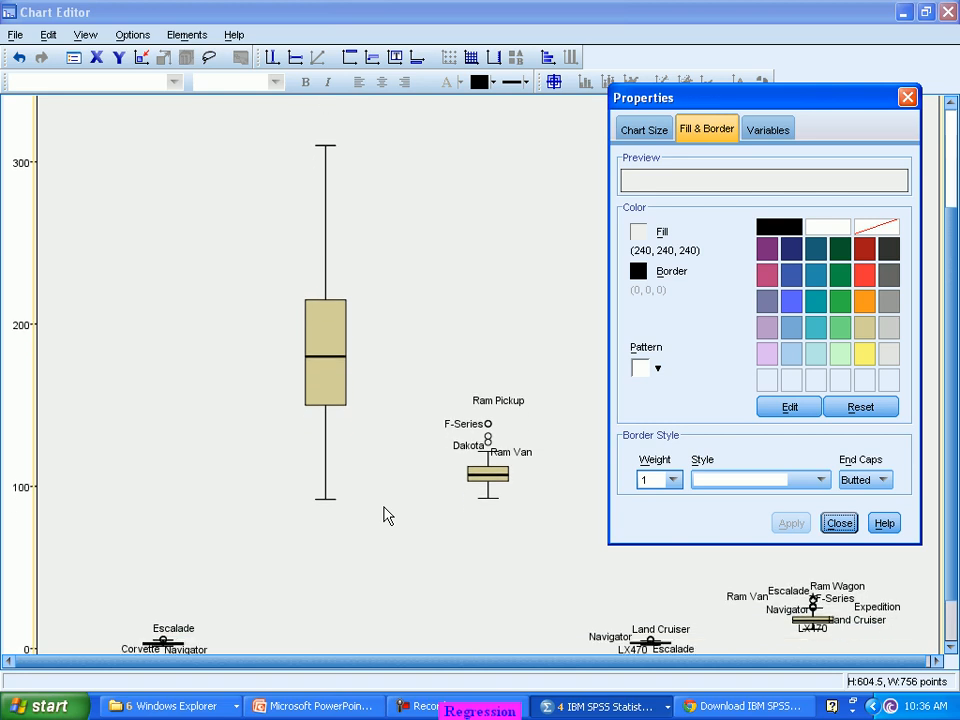
pyautogui.scroll(-1, 388, 516)
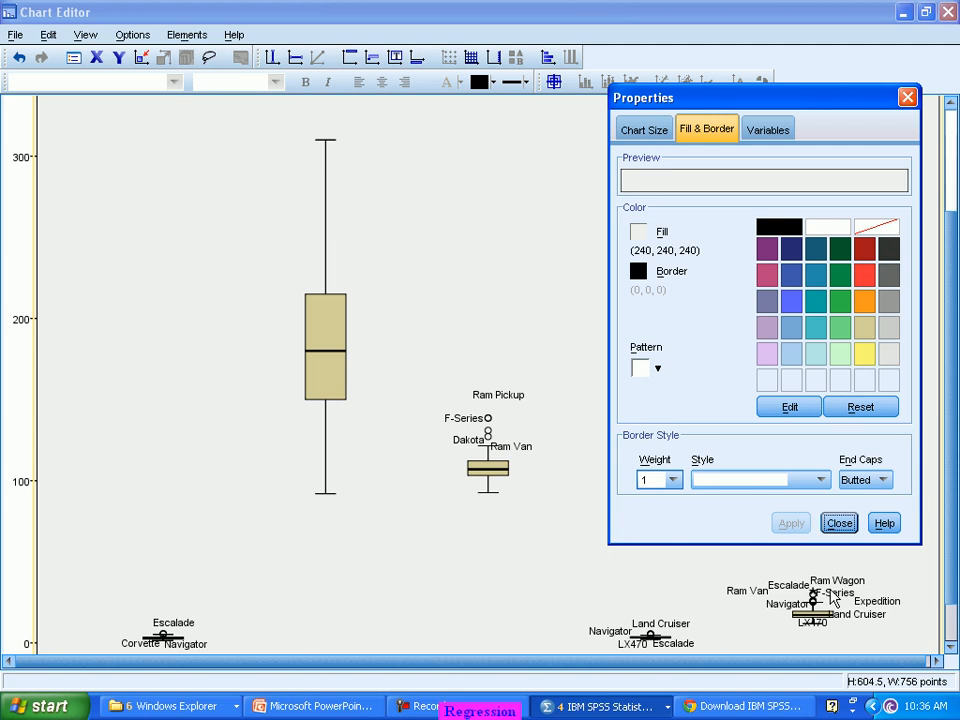
# Step: Increase the boxplot's height to about 704 points in proportion and inspect the labels again
pyautogui.click(662, 138)
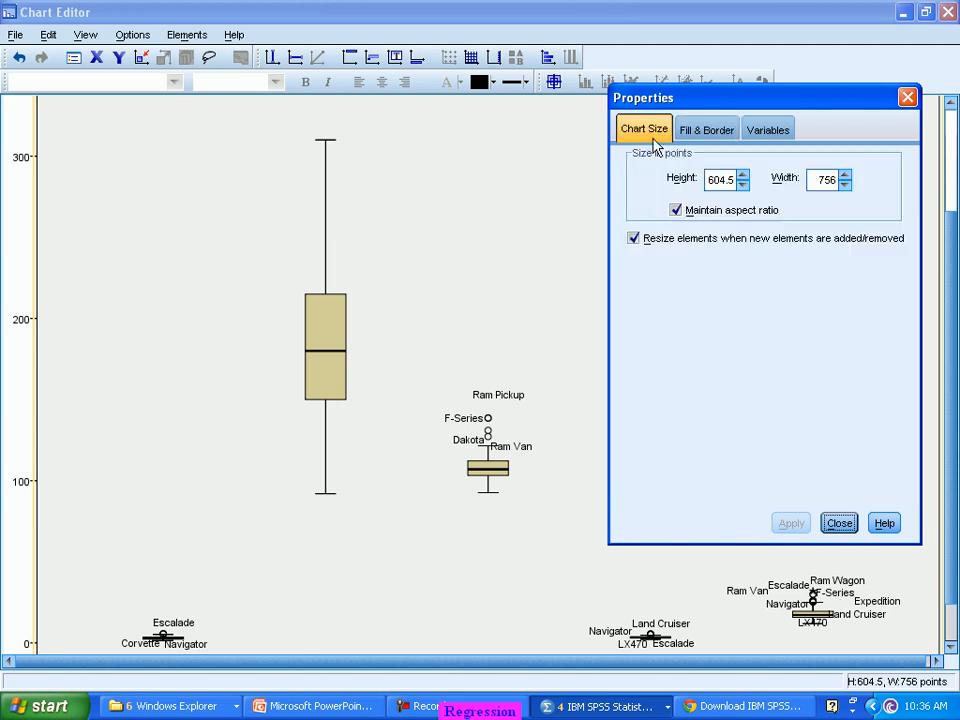
pyautogui.click(743, 176)
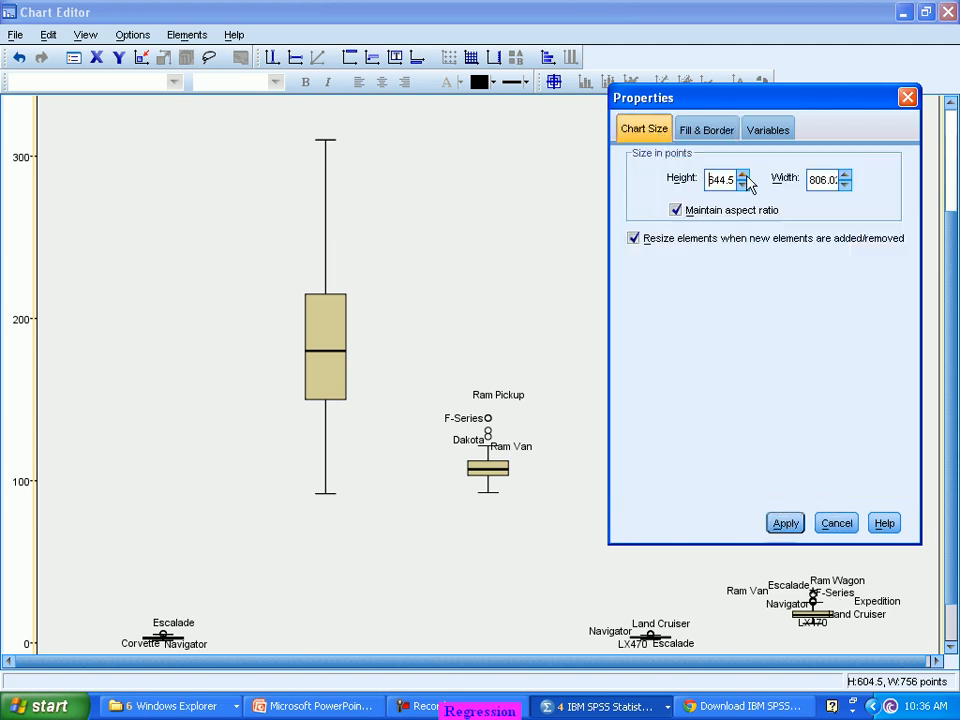
pyautogui.click(743, 176)
pyautogui.click(743, 176)
pyautogui.click(743, 176)
pyautogui.click(743, 176)
pyautogui.click(787, 524)
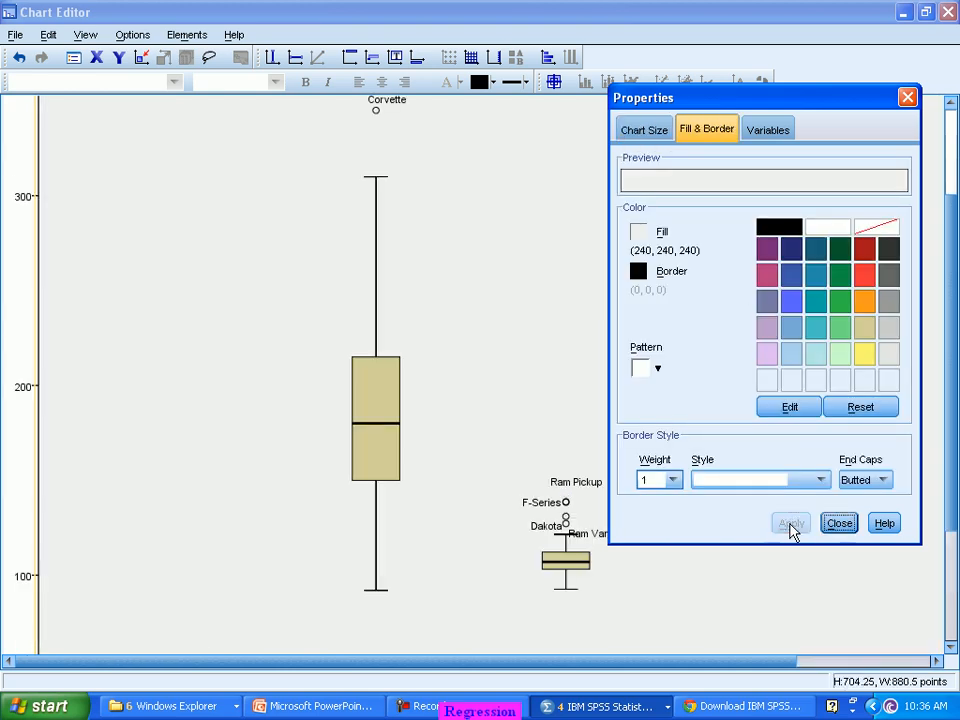
pyautogui.scroll(-3, 424, 528)
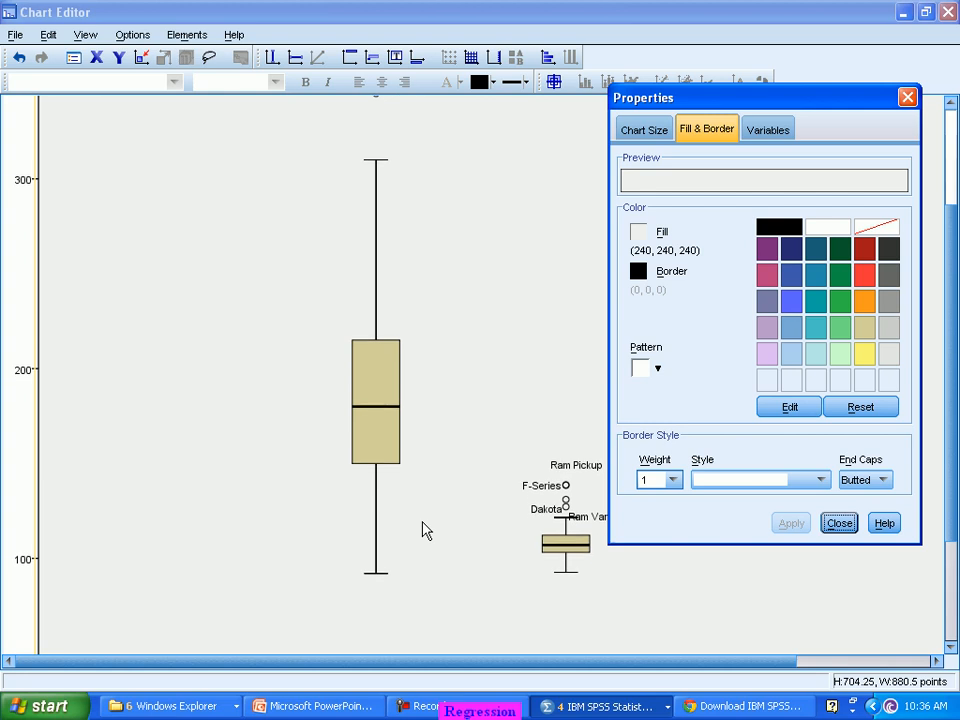
pyautogui.scroll(-1, 430, 530)
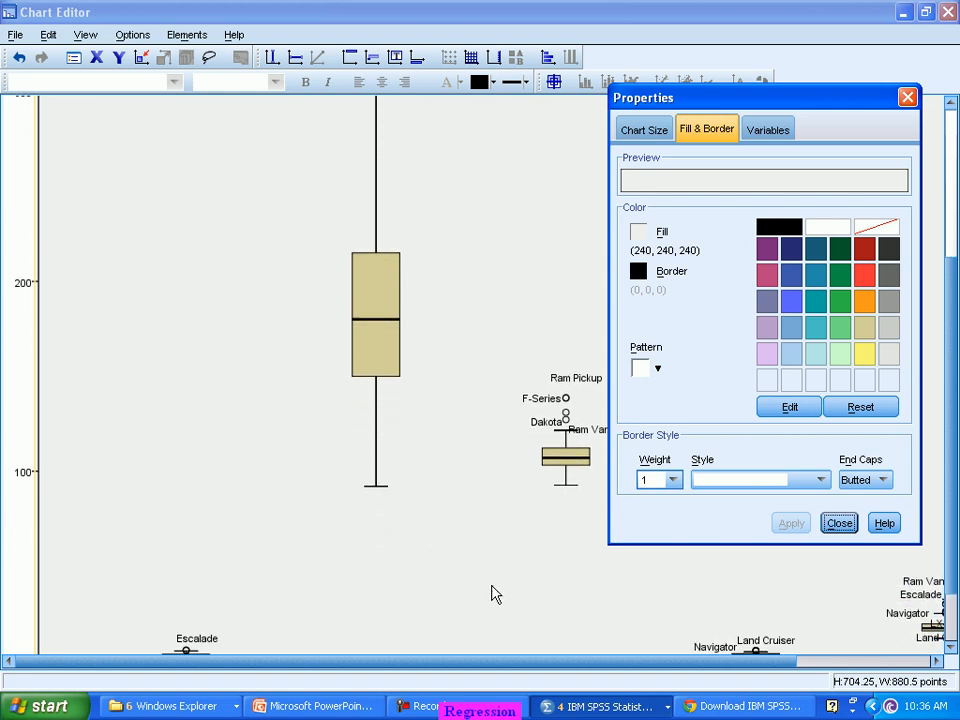
# Step: Reduce the boxplot's height to 250 points, maintaining its aspect ratio, and close the Chart Editor
pyautogui.click(580, 666)
pyautogui.moveTo(580, 666); pyautogui.dragTo(676, 683)
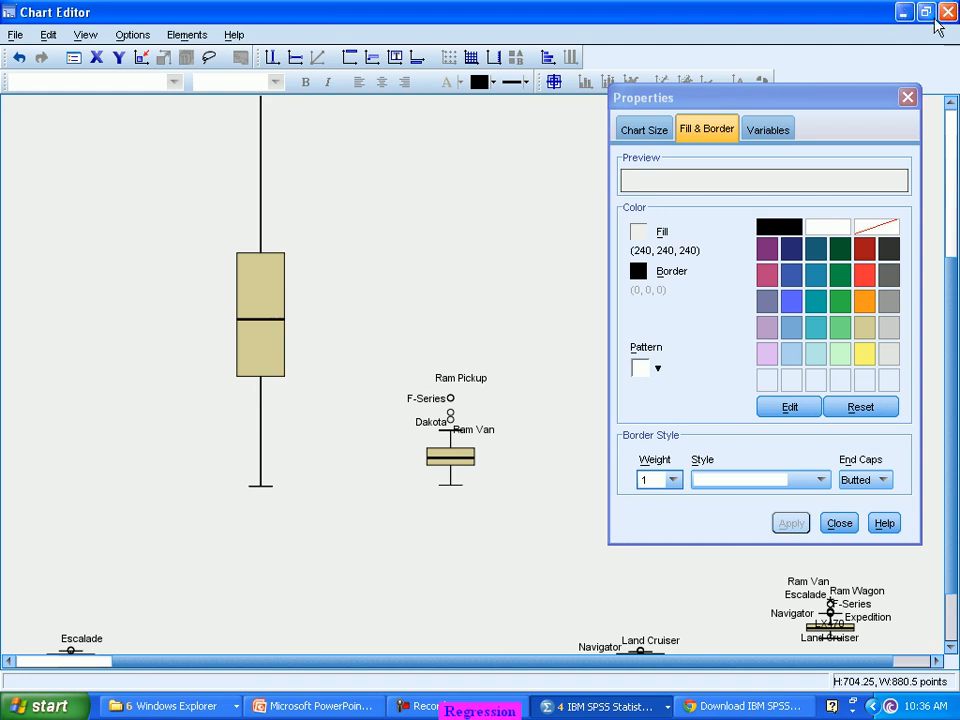
pyautogui.click(650, 130)
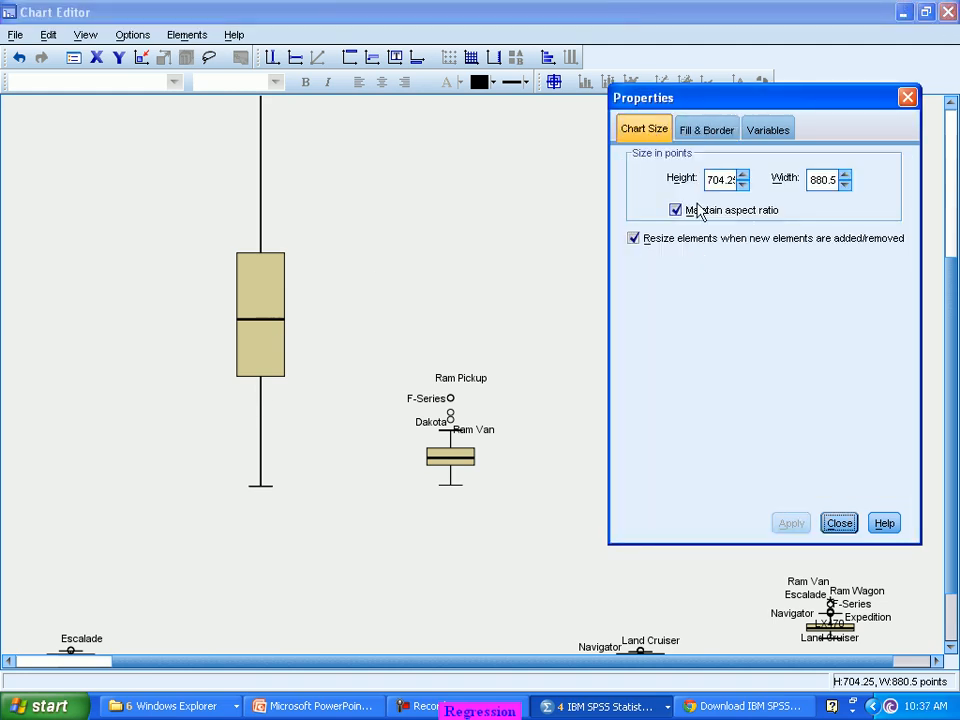
pyautogui.doubleClick(709, 182)
pyautogui.write('250')
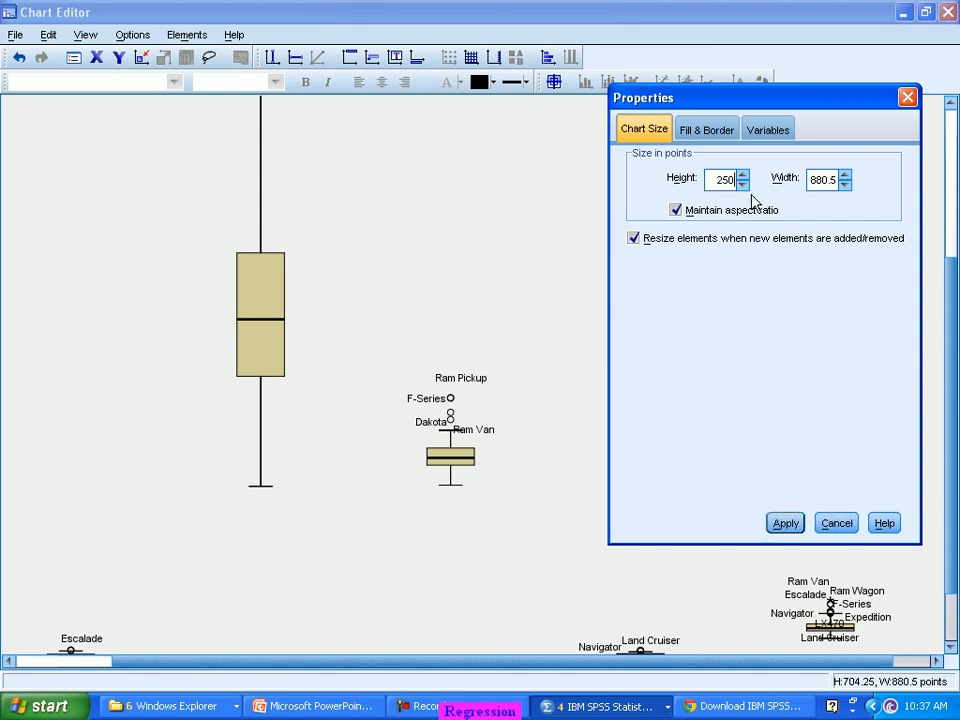
pyautogui.click(794, 527)
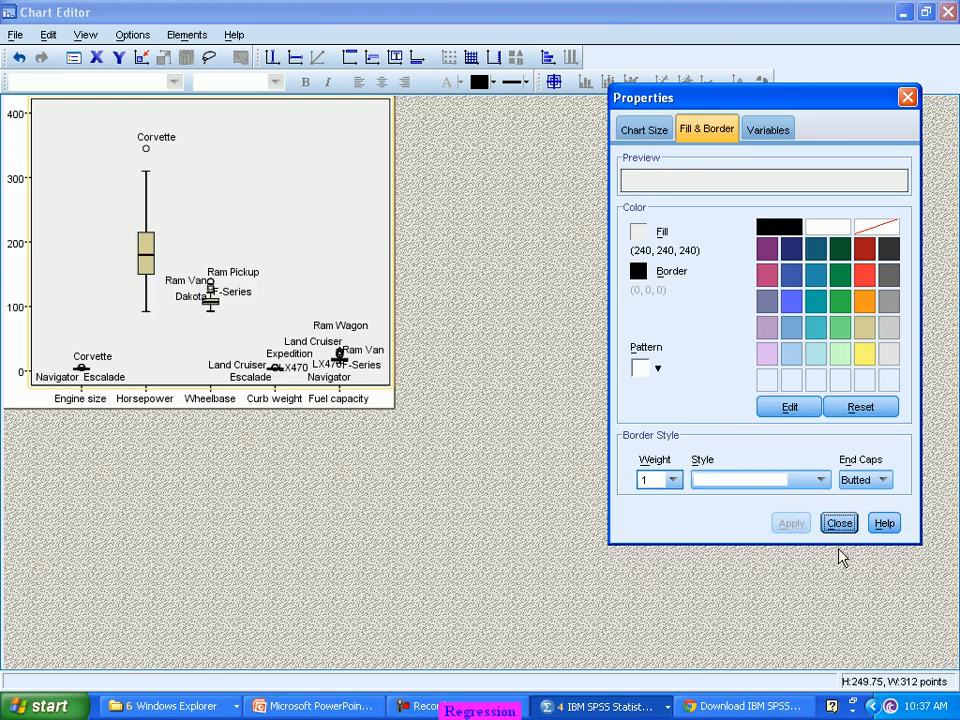
pyautogui.click(838, 526)
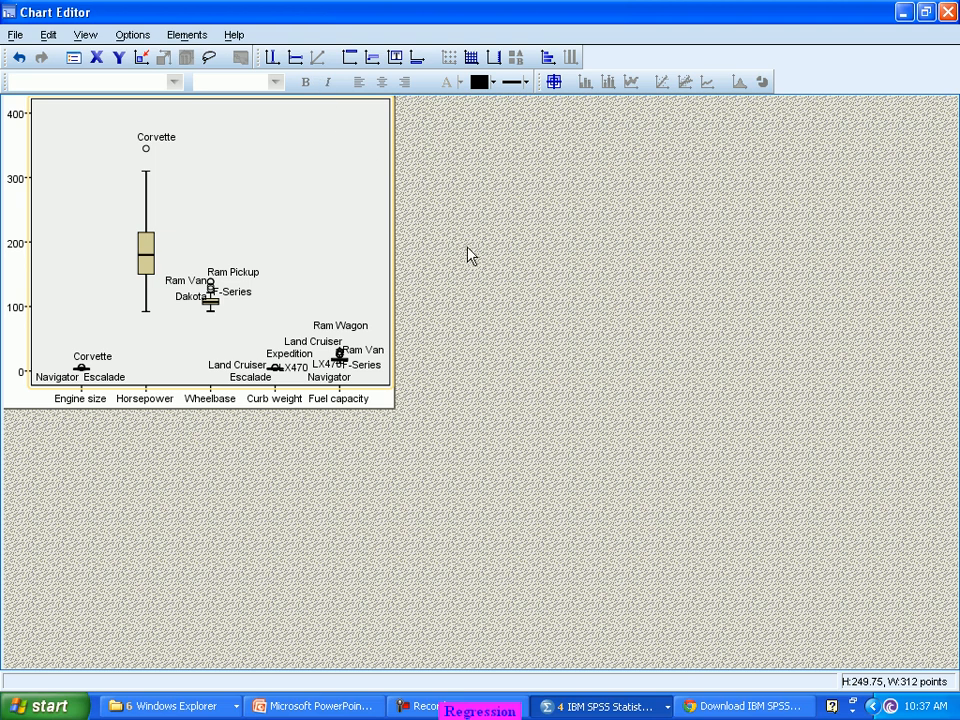
pyautogui.click(949, 13)
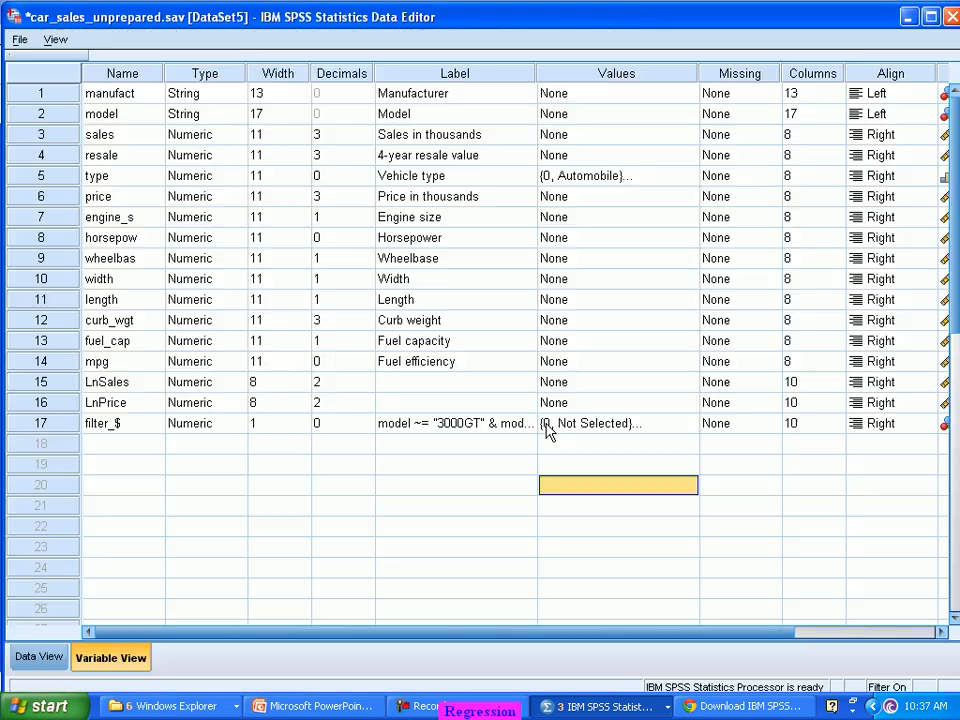
# Step: Show the case data of car_sales_unprepared.sav and look up which model has the fuel capacity in row 19
pyautogui.click(563, 710)
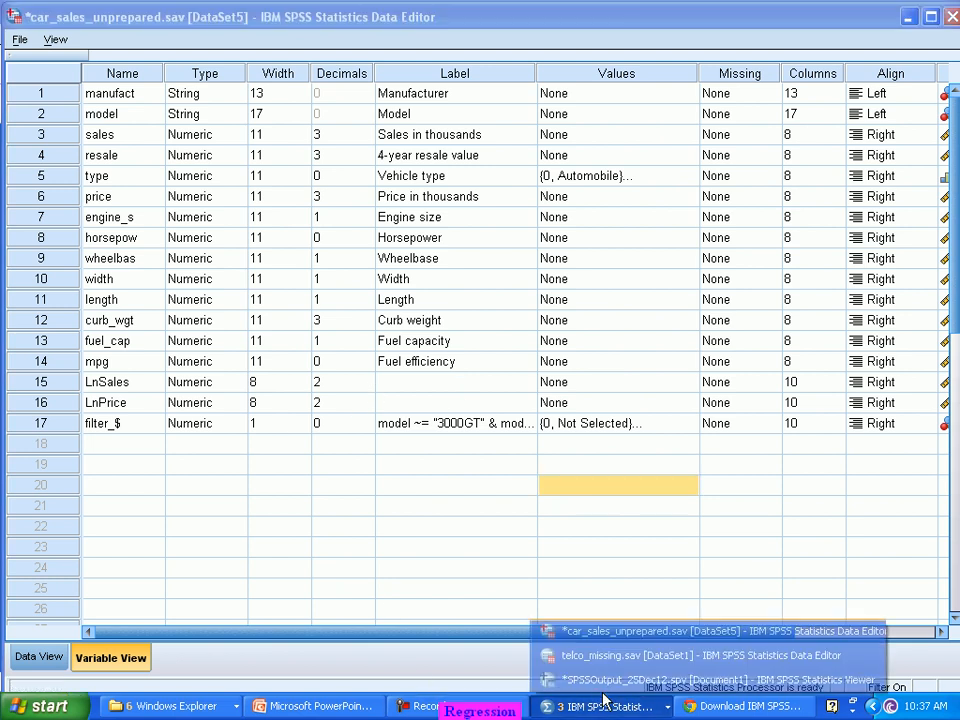
pyautogui.click(38, 657)
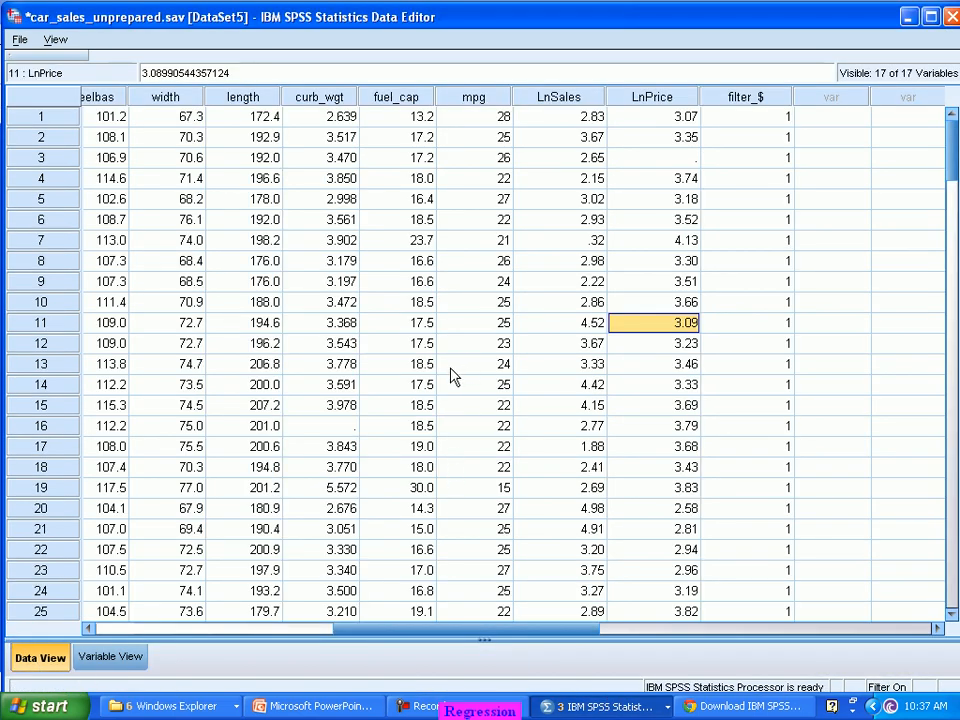
pyautogui.click(405, 244)
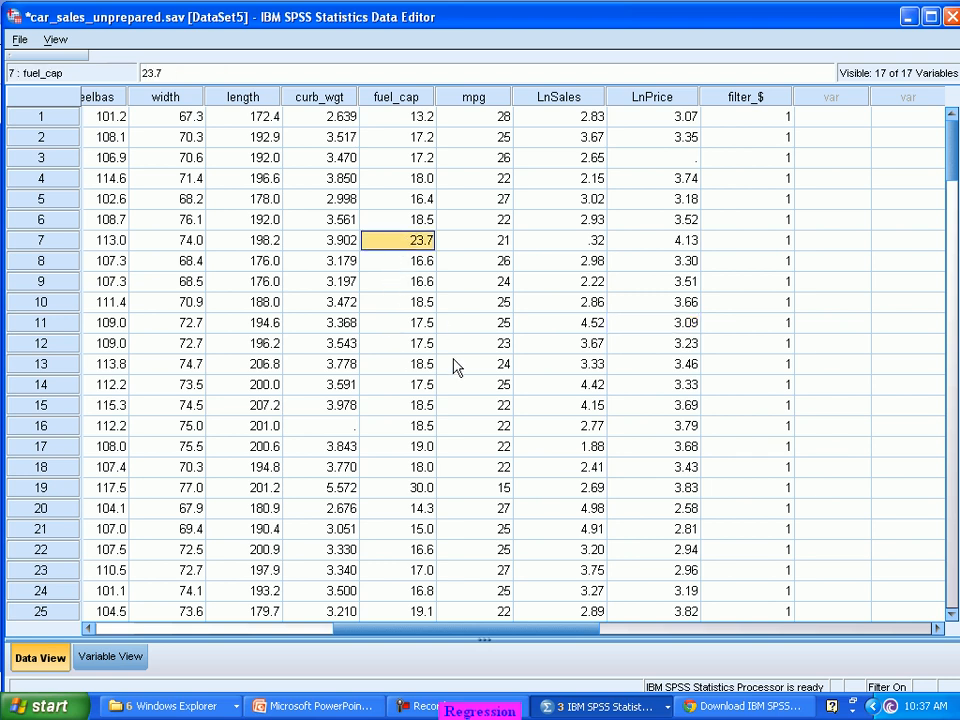
pyautogui.click(411, 488)
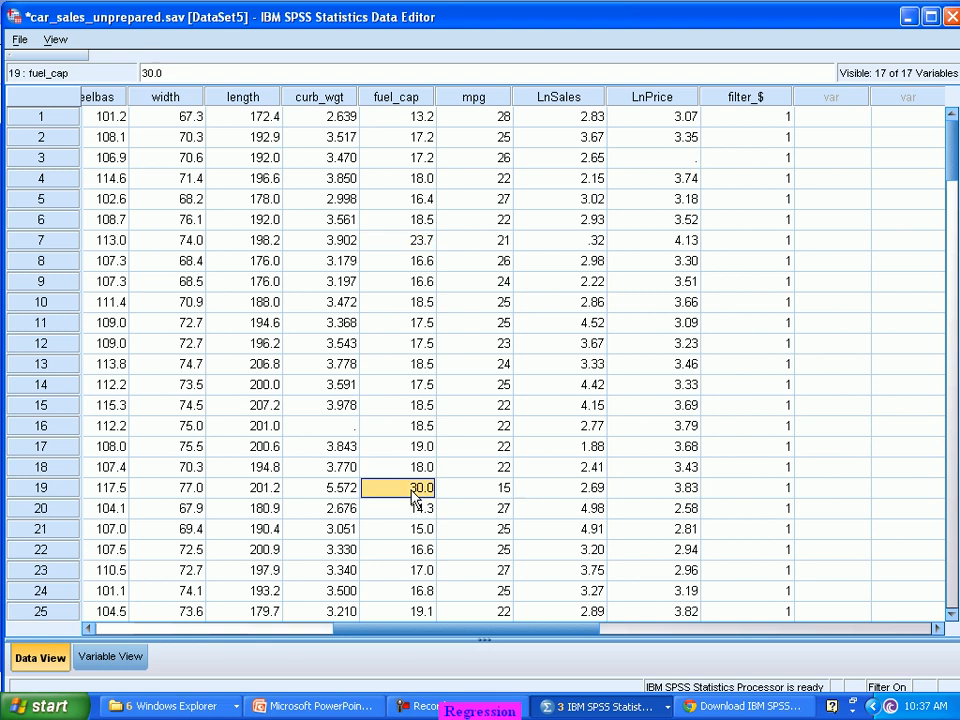
pyautogui.press('Left')
pyautogui.press('Left')
pyautogui.press('Left')
pyautogui.press('Left')
pyautogui.press('Left')
pyautogui.press('Left')
pyautogui.press('Left')
pyautogui.press('Left')
pyautogui.press('Left')
pyautogui.press('Left')
pyautogui.press('Left')
pyautogui.press('Left')
pyautogui.click(411, 490)
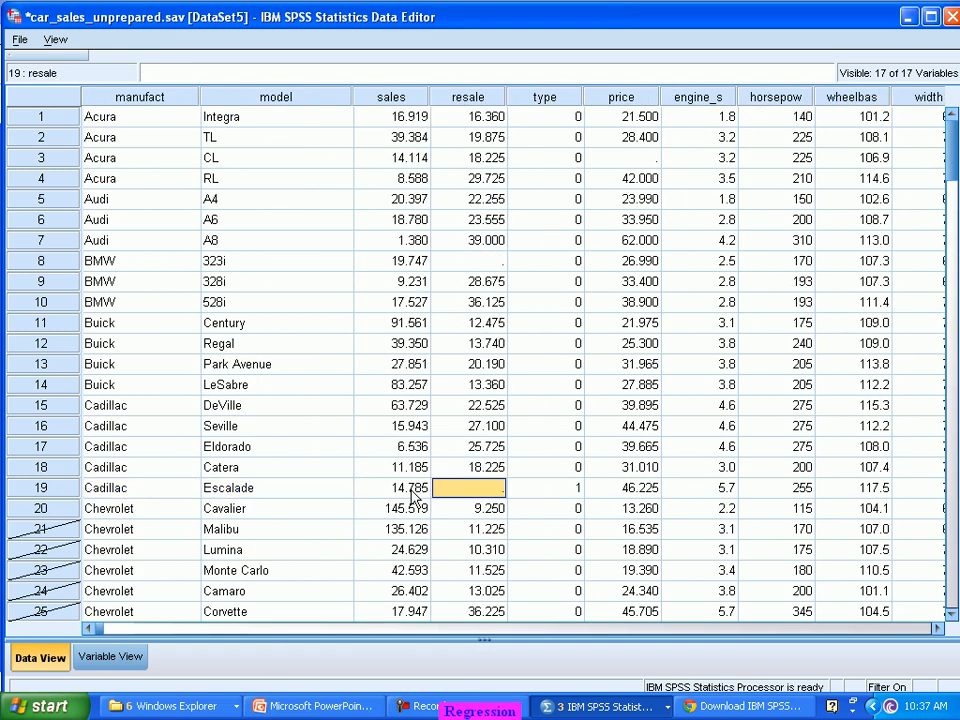
# Step: Return to the fuel_cap column of the case data, moving from row 19 to row 21
pyautogui.press('Right')
pyautogui.press('Right')
pyautogui.press('Right')
pyautogui.press('Right')
pyautogui.press('Right')
pyautogui.press('Right')
pyautogui.press('Right')
pyautogui.press('Right')
pyautogui.press('Right')
pyautogui.press('Right')
pyautogui.press('Right')
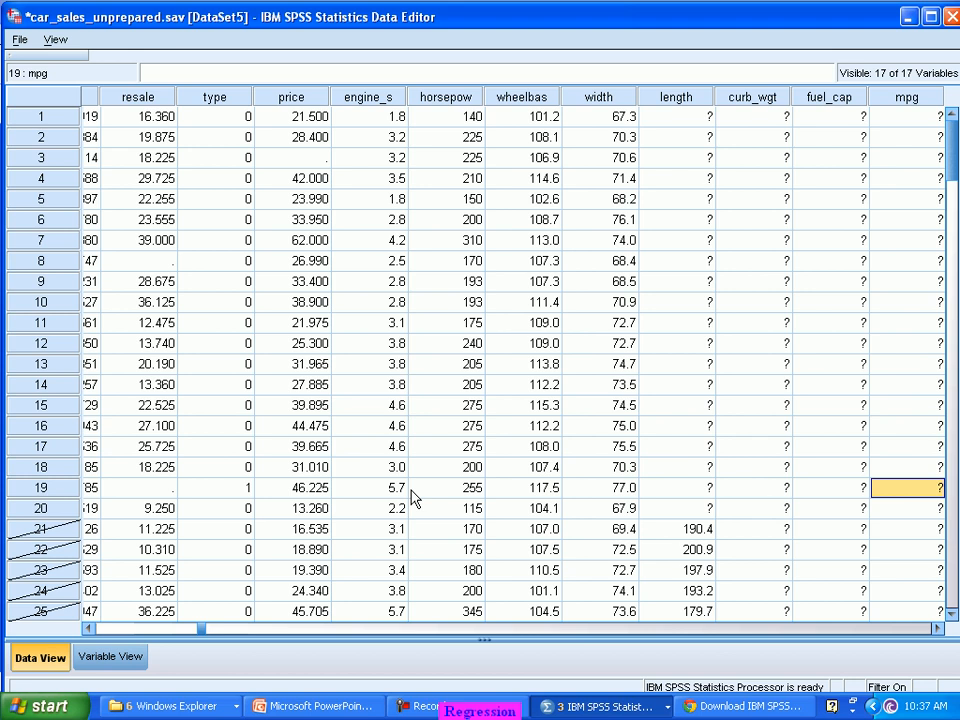
pyautogui.press('Left')
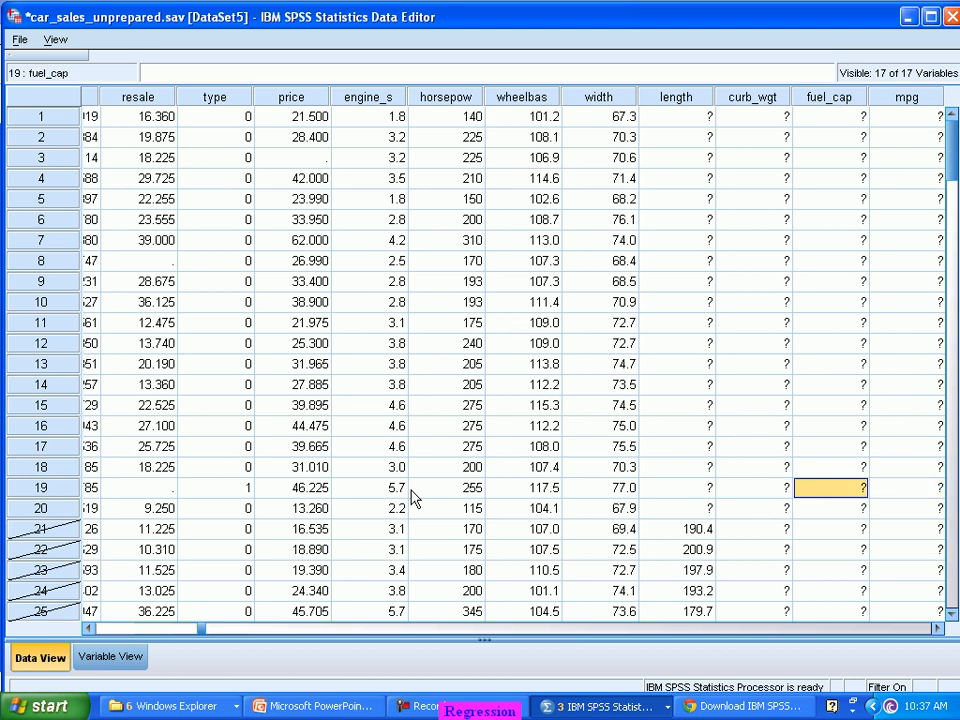
pyautogui.press('Down')
pyautogui.press('Down')
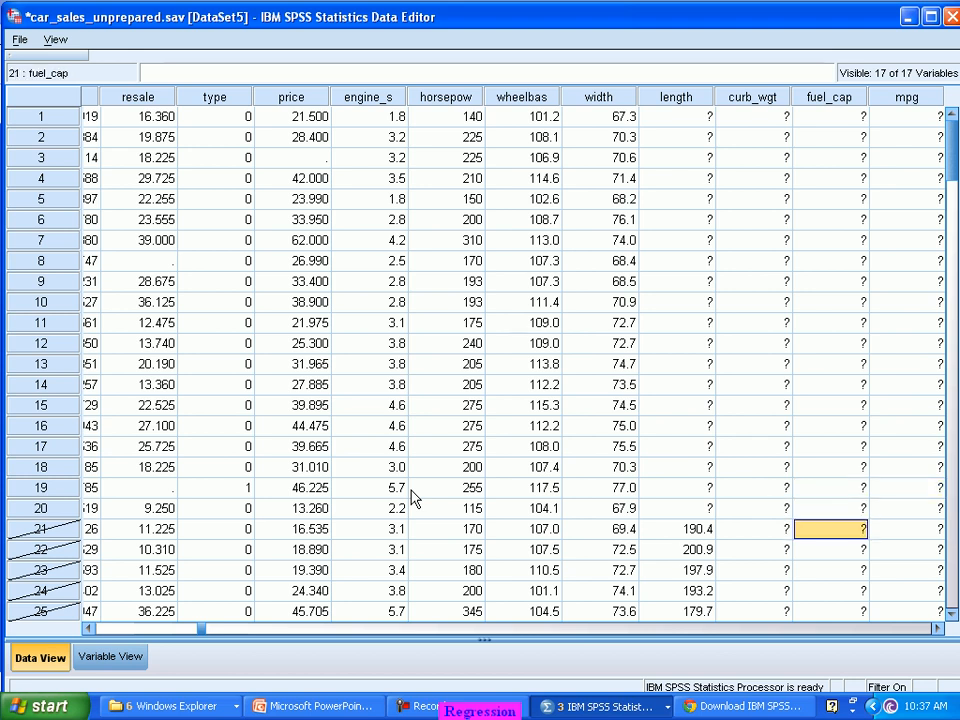
pyautogui.click(936, 628)
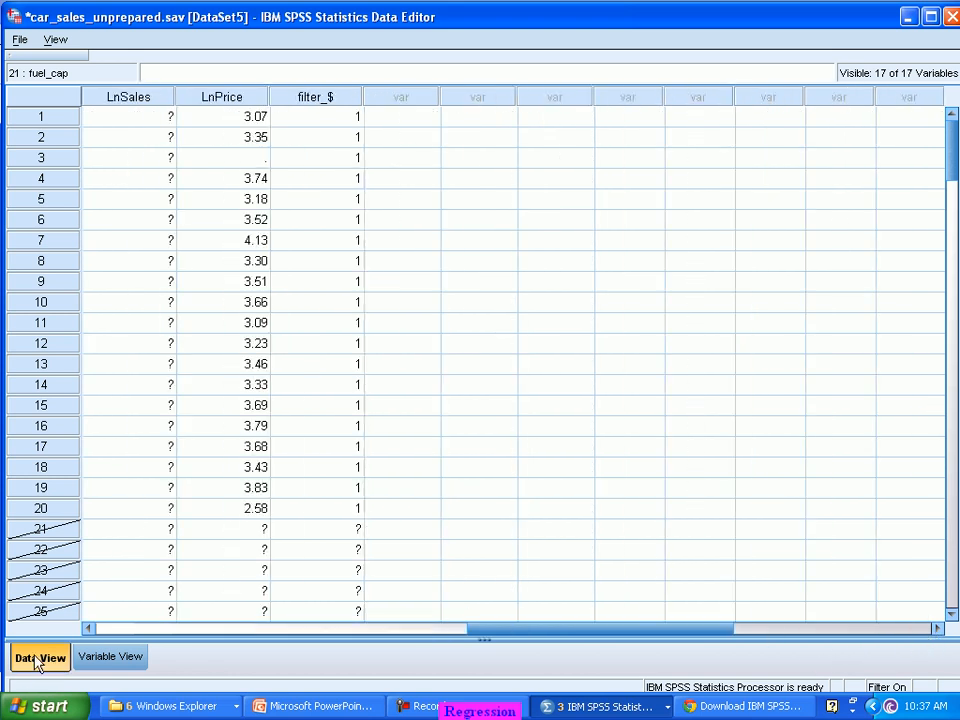
pyautogui.click(91, 630)
pyautogui.click(91, 630)
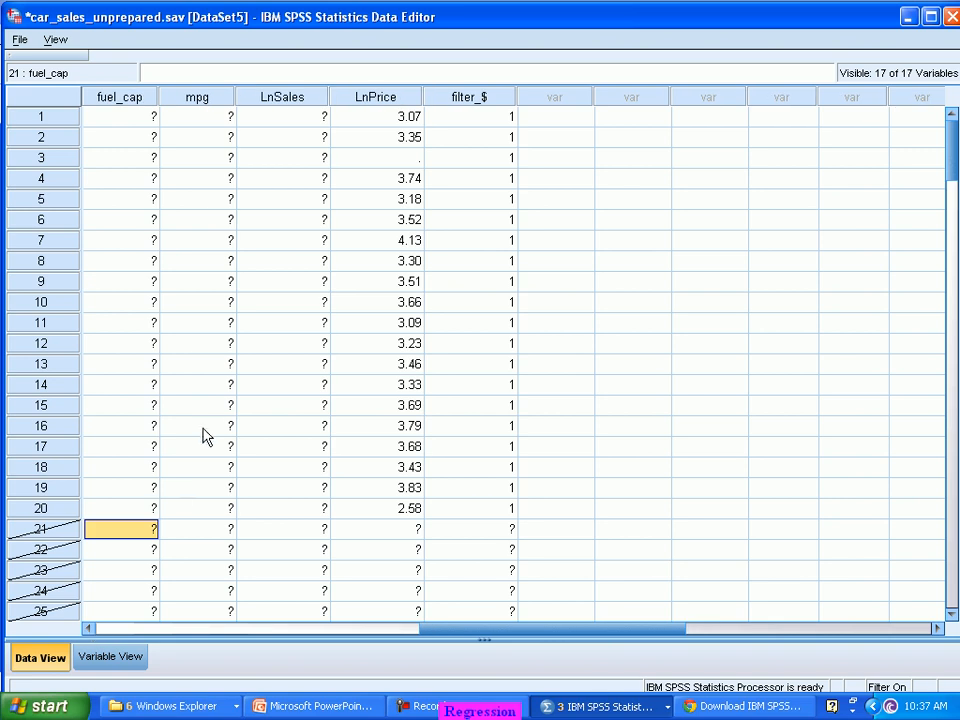
# Step: Examine the fuel_cap values down the case list for unusually large fuel capacities, along with the filter_$ status
pyautogui.scroll(-5, 201, 432)
pyautogui.scroll(5, 201, 432)
pyautogui.scroll(-5, 203, 434)
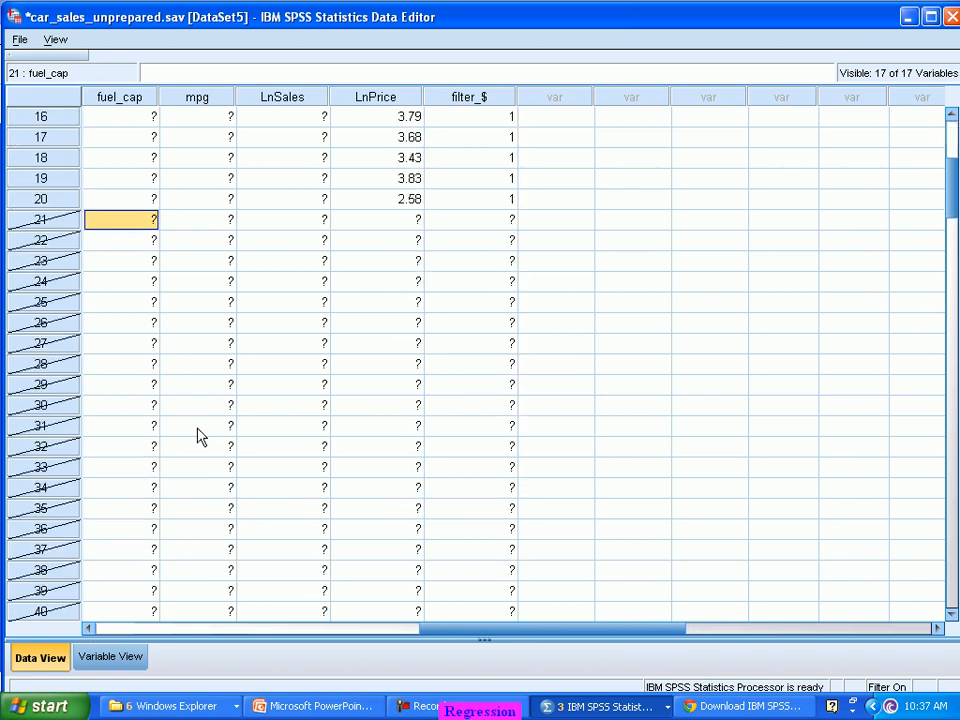
pyautogui.click(472, 488)
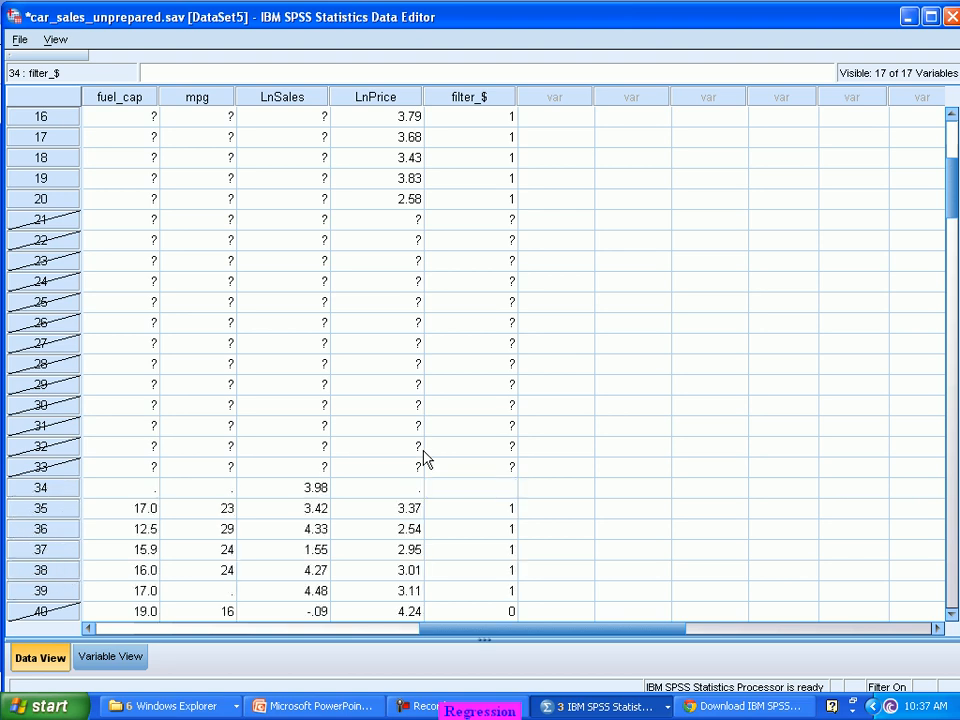
pyautogui.click(585, 472)
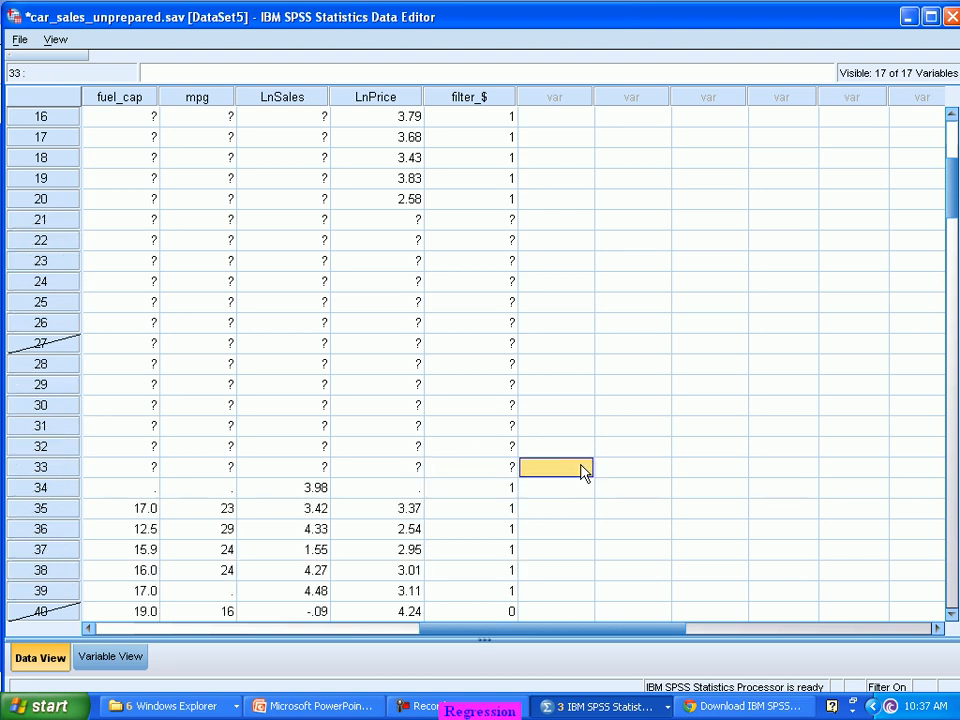
pyautogui.click(581, 467)
pyautogui.scroll(5, 545, 515)
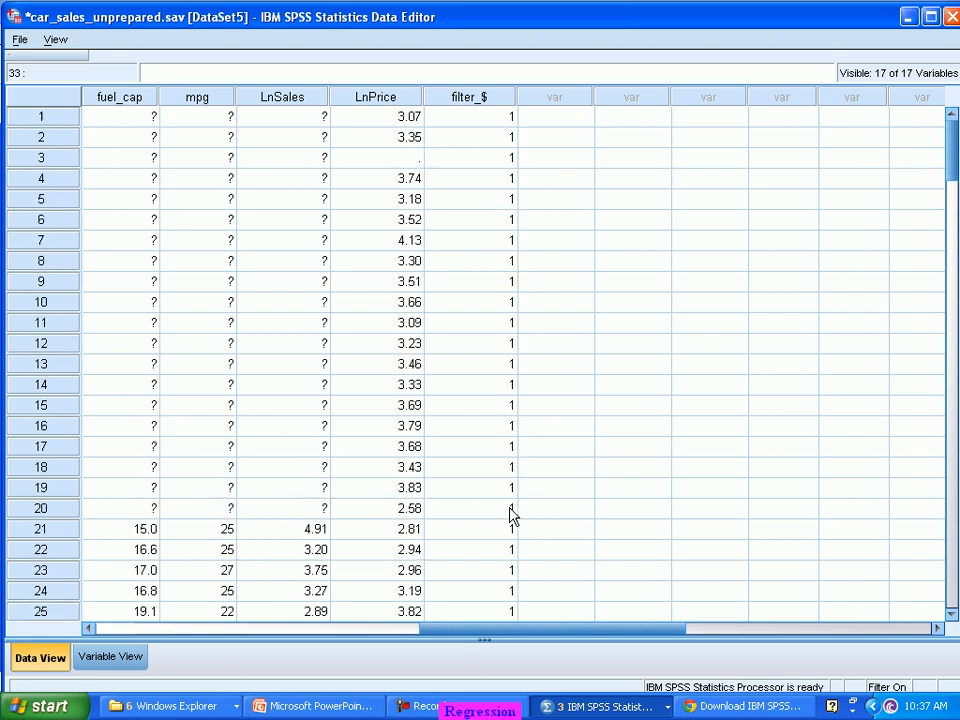
pyautogui.scroll(-7, 512, 515)
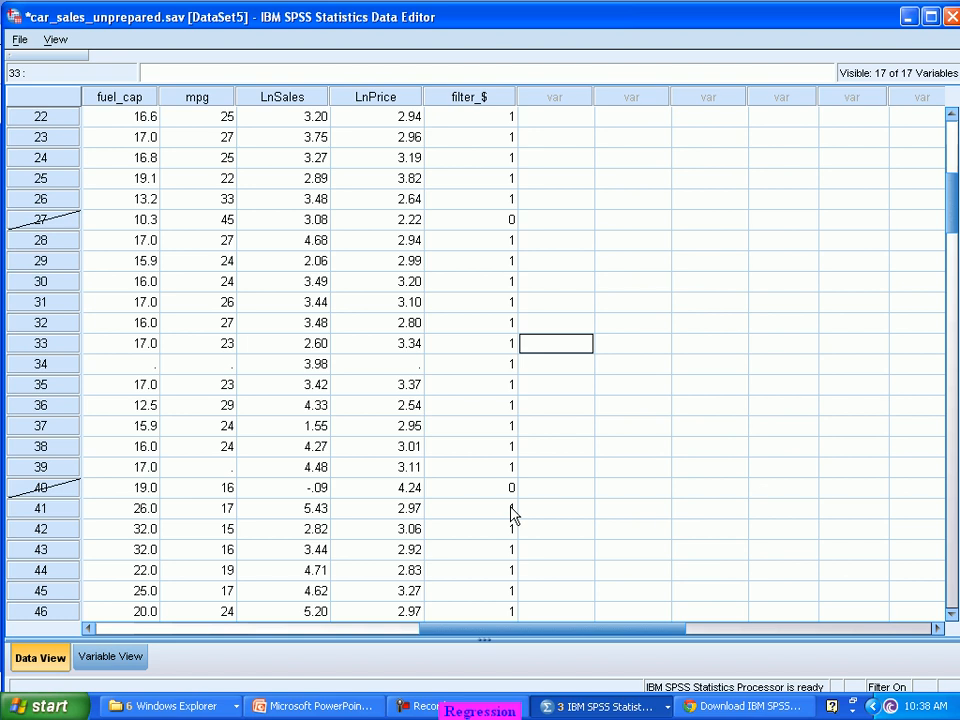
pyautogui.scroll(-6, 512, 515)
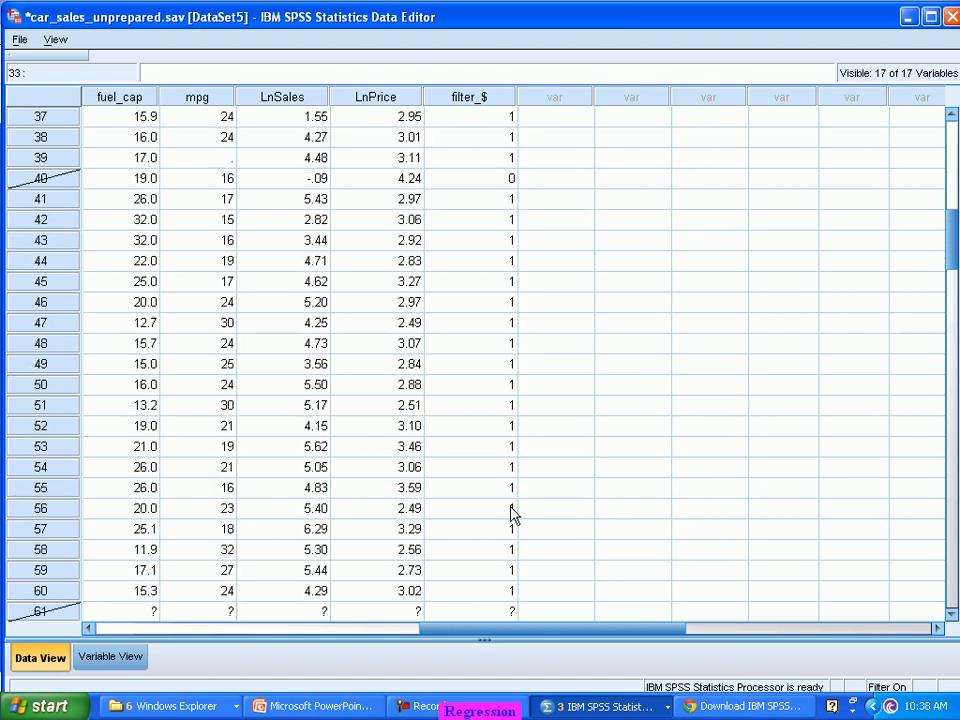
pyautogui.scroll(-4, 512, 515)
pyautogui.scroll(-9, 512, 515)
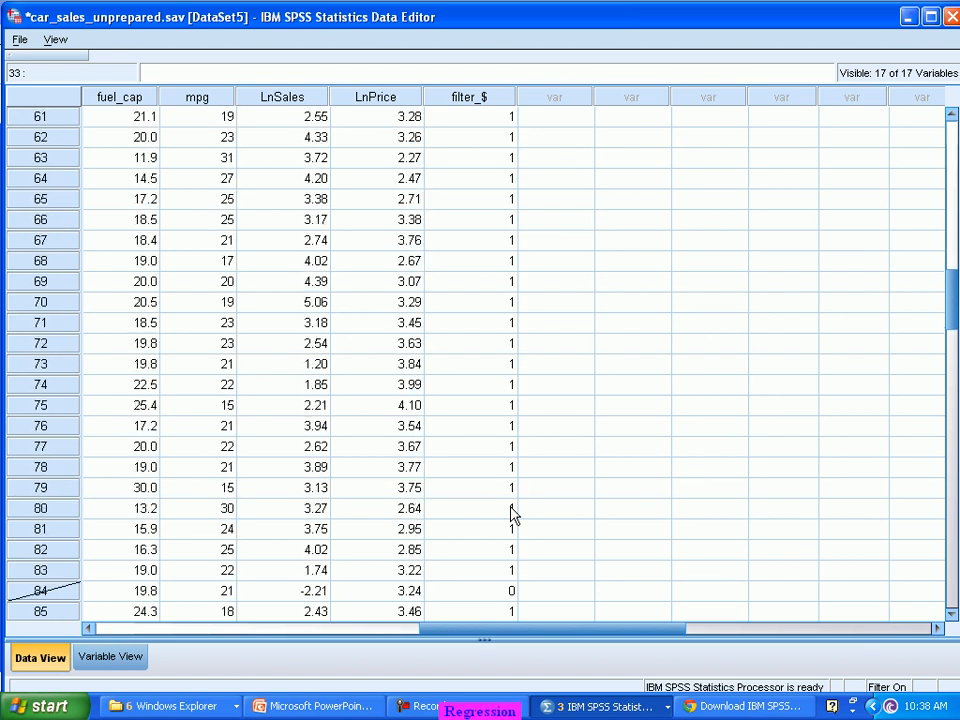
pyautogui.scroll(-1, 512, 515)
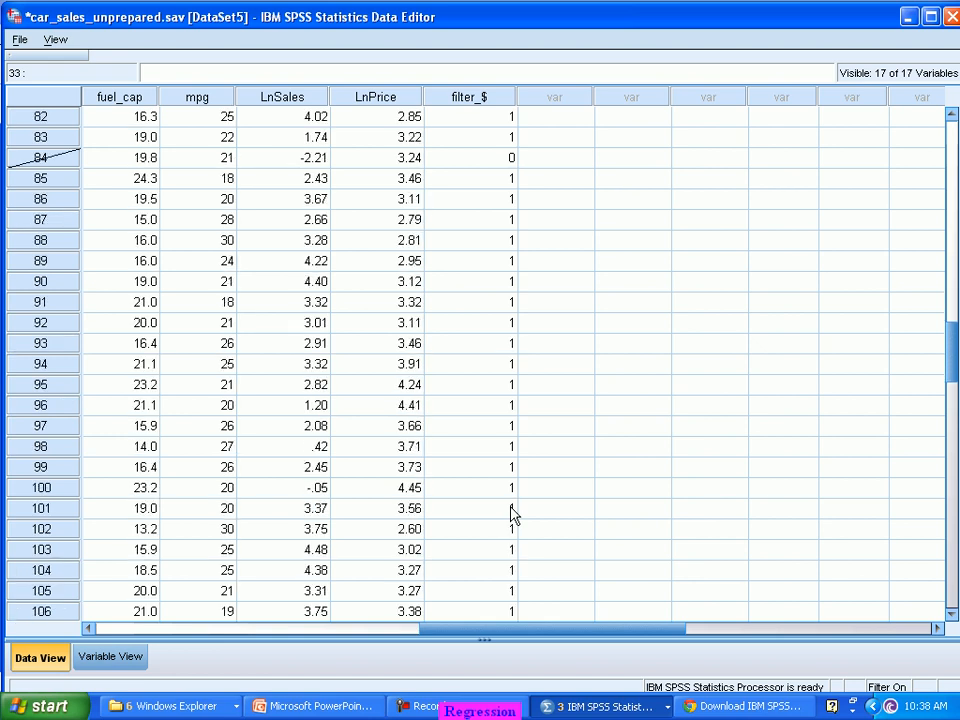
pyautogui.scroll(-6, 512, 515)
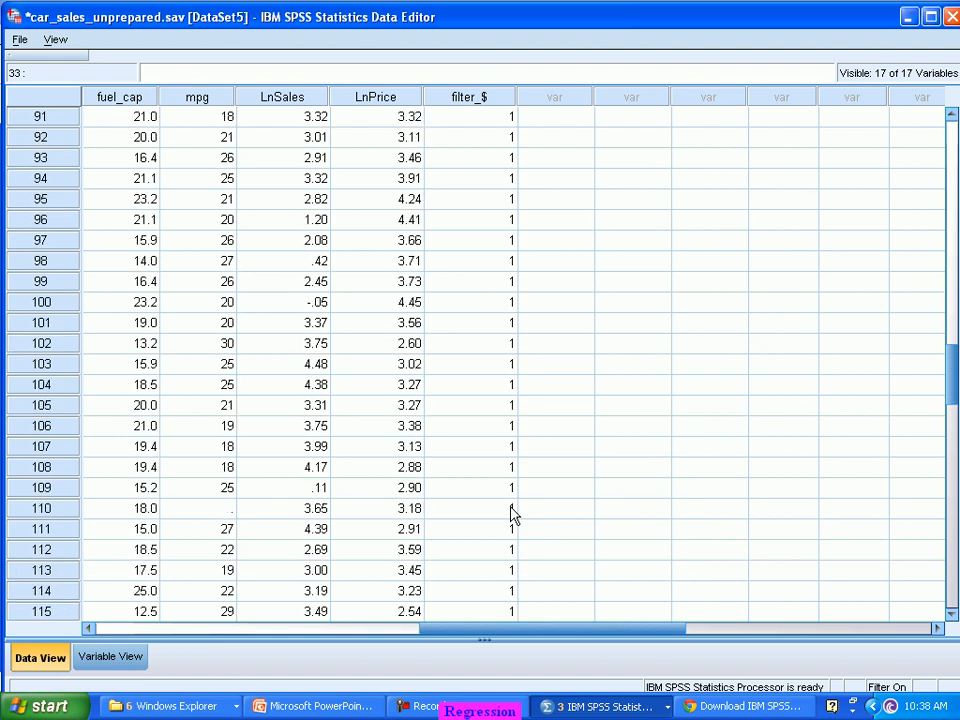
pyautogui.scroll(-10, 512, 515)
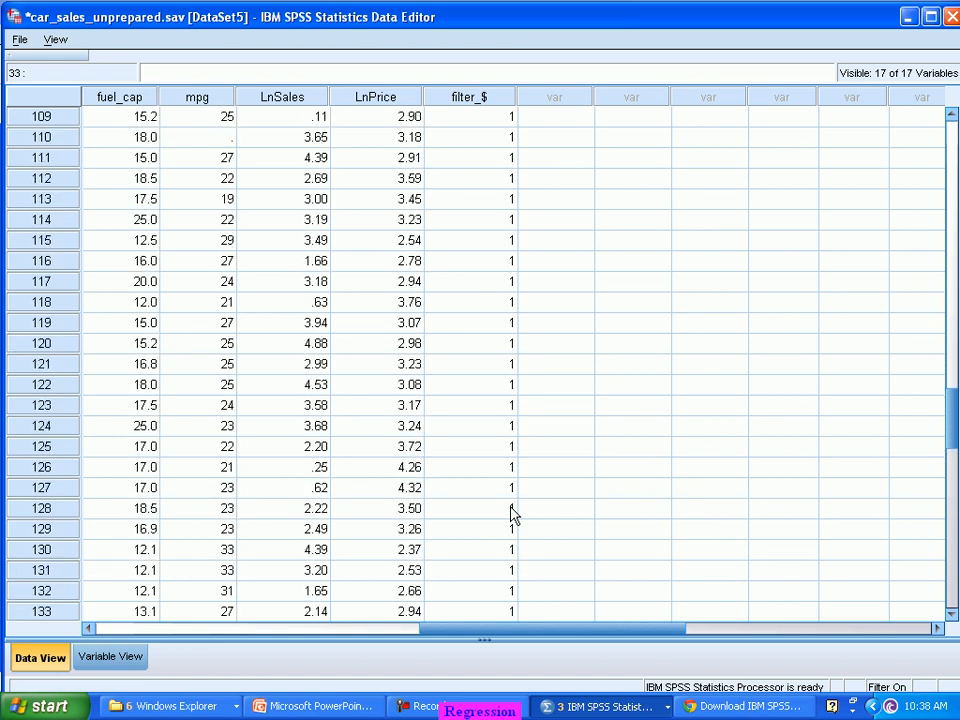
pyautogui.scroll(-4, 512, 515)
pyautogui.scroll(11, 512, 515)
pyautogui.scroll(5, 512, 515)
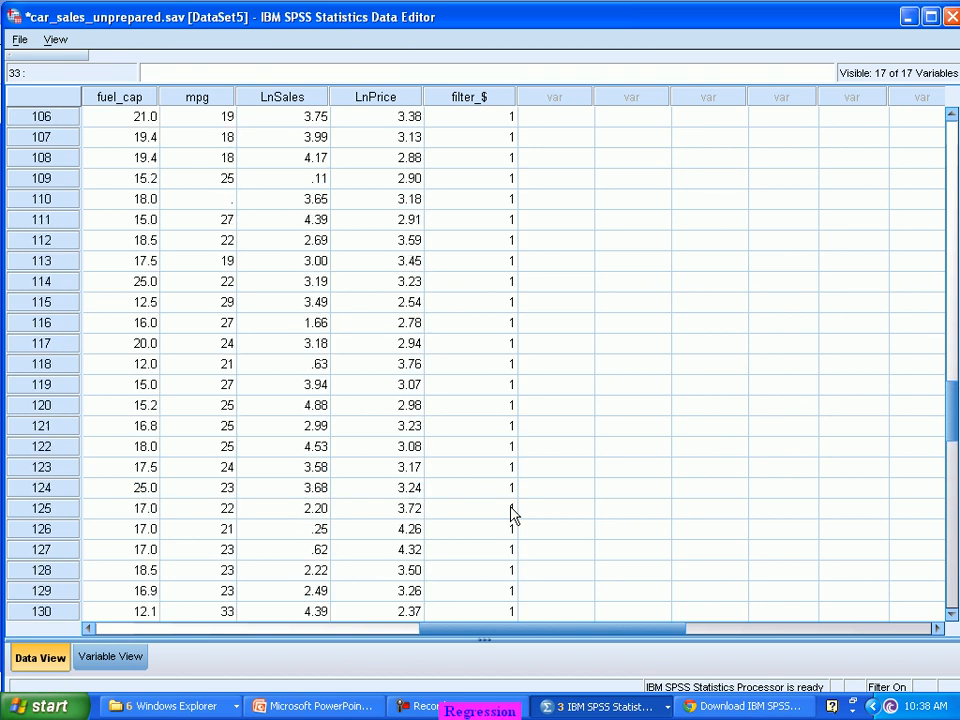
pyautogui.scroll(8, 512, 515)
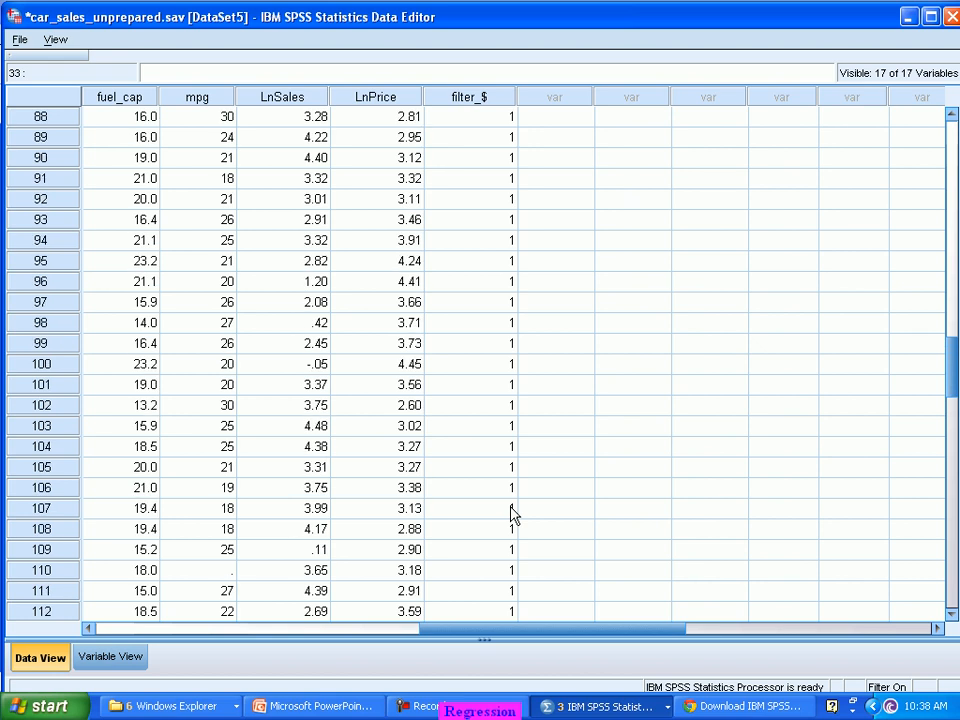
pyautogui.scroll(4, 512, 515)
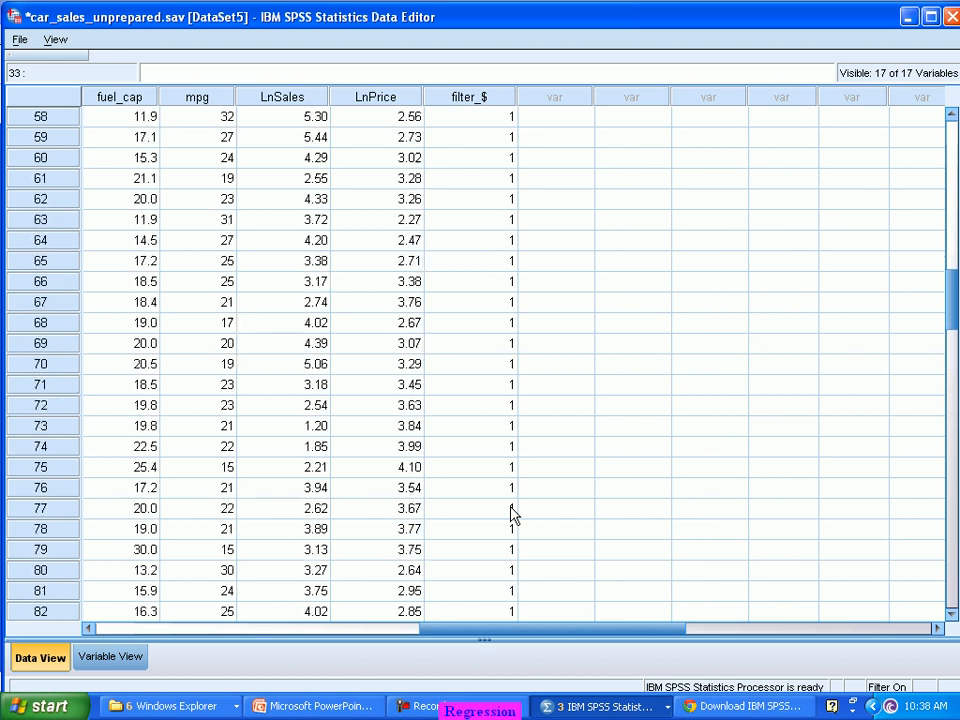
pyautogui.scroll(6, 512, 515)
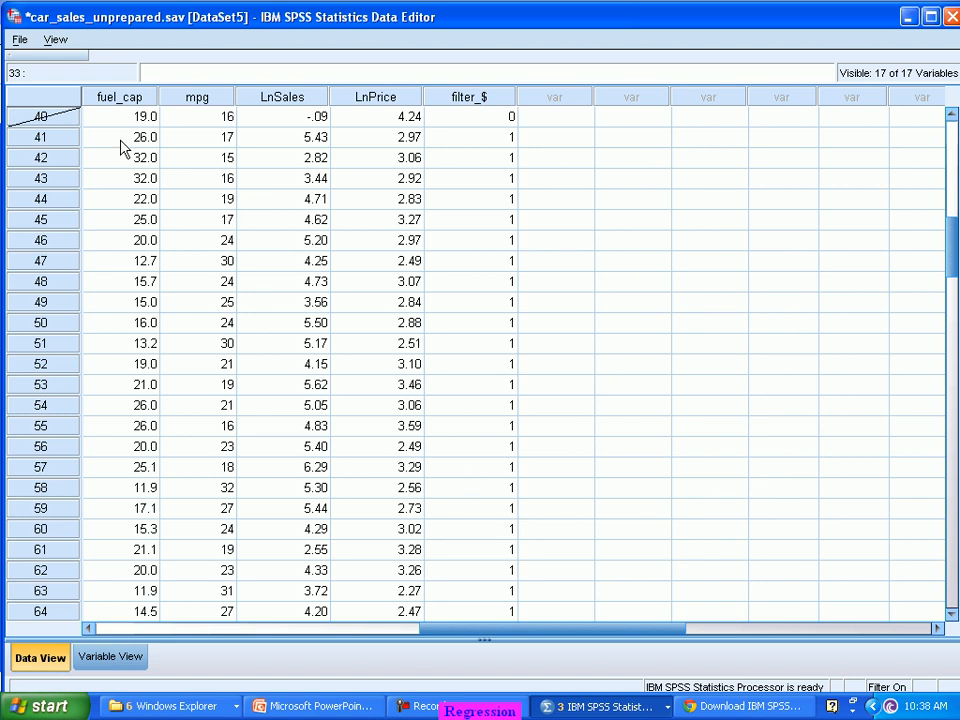
# Step: Select the fuel capacity in row 42 and look up that case's manufacturer and model
pyautogui.click(105, 158)
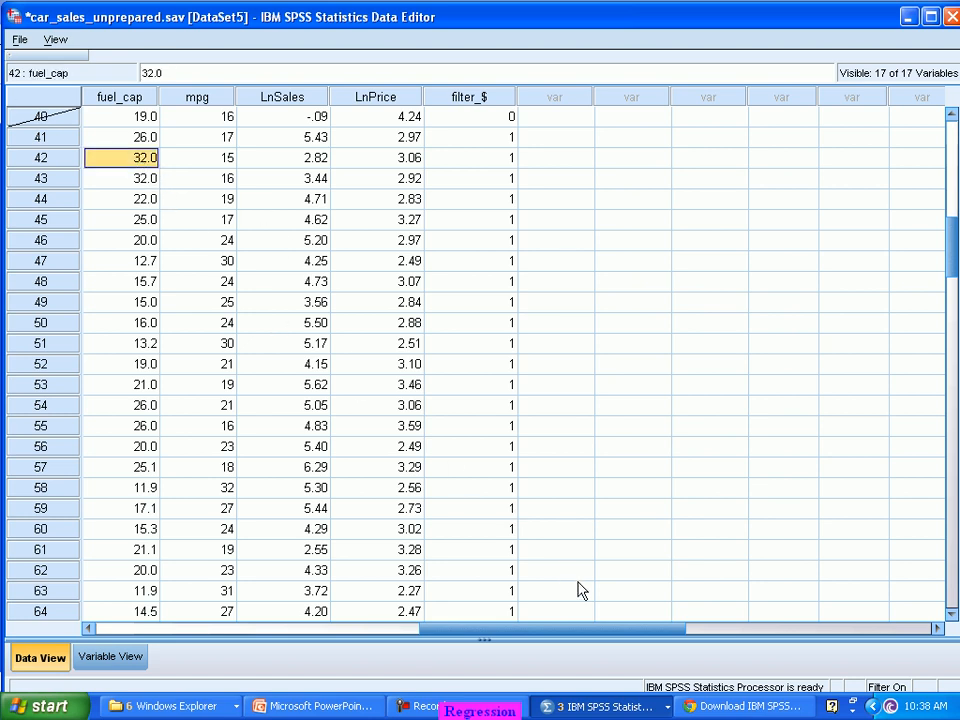
pyautogui.moveTo(671, 629); pyautogui.dragTo(363, 660)
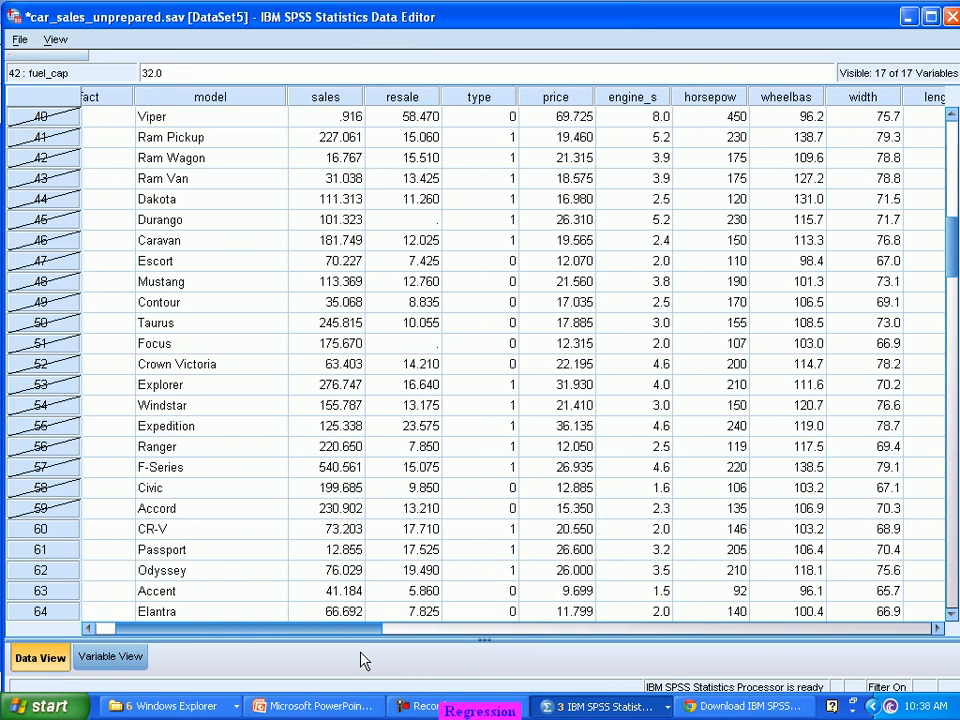
pyautogui.moveTo(363, 660); pyautogui.dragTo(327, 688)
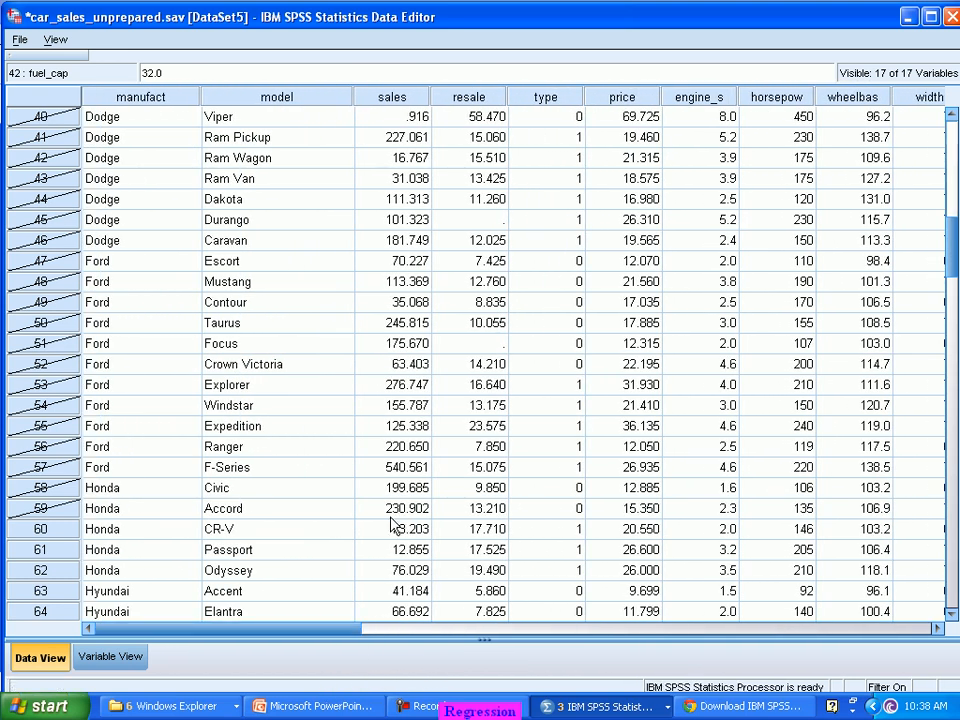
# Step: Locate the Ford F-Series in row 57 and select its fuel_cap value for inspection
pyautogui.click(278, 475)
pyautogui.moveTo(316, 634); pyautogui.dragTo(441, 686)
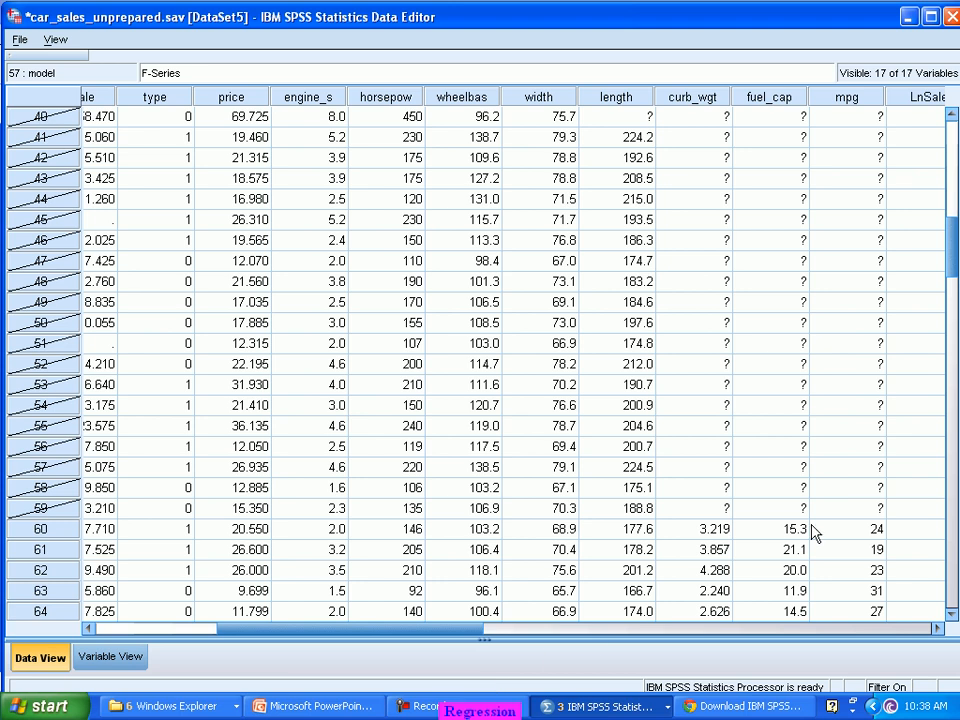
pyautogui.click(783, 475)
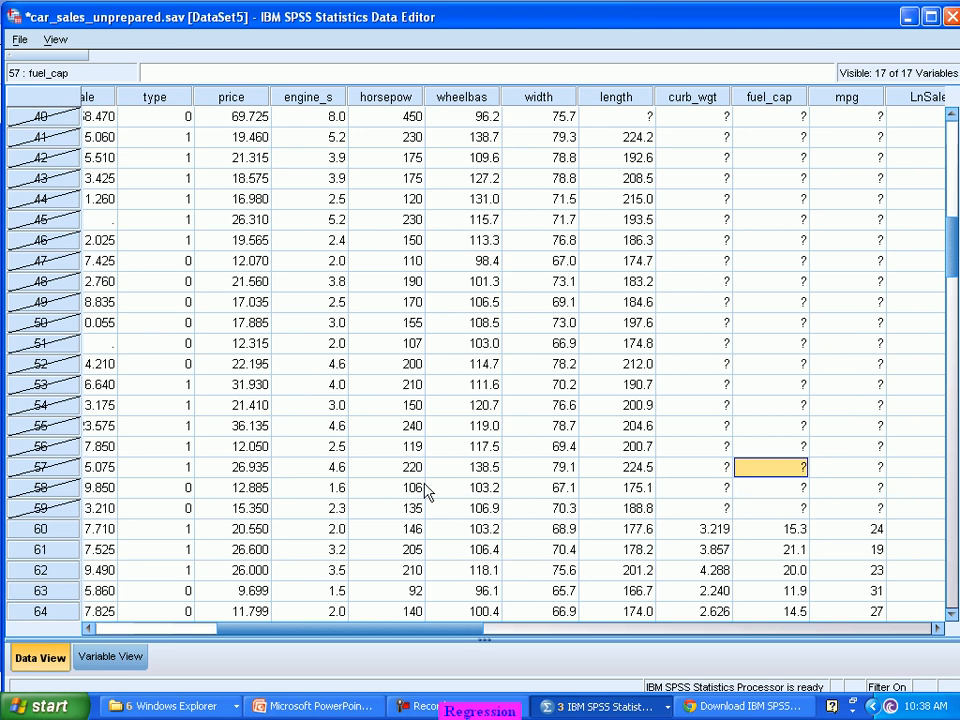
# Step: Check the fuel_cap values of the rows just above row 57, selecting those in rows 54 and 55
pyautogui.scroll(1, 427, 490)
pyautogui.scroll(3, 427, 490)
pyautogui.scroll(-2, 427, 490)
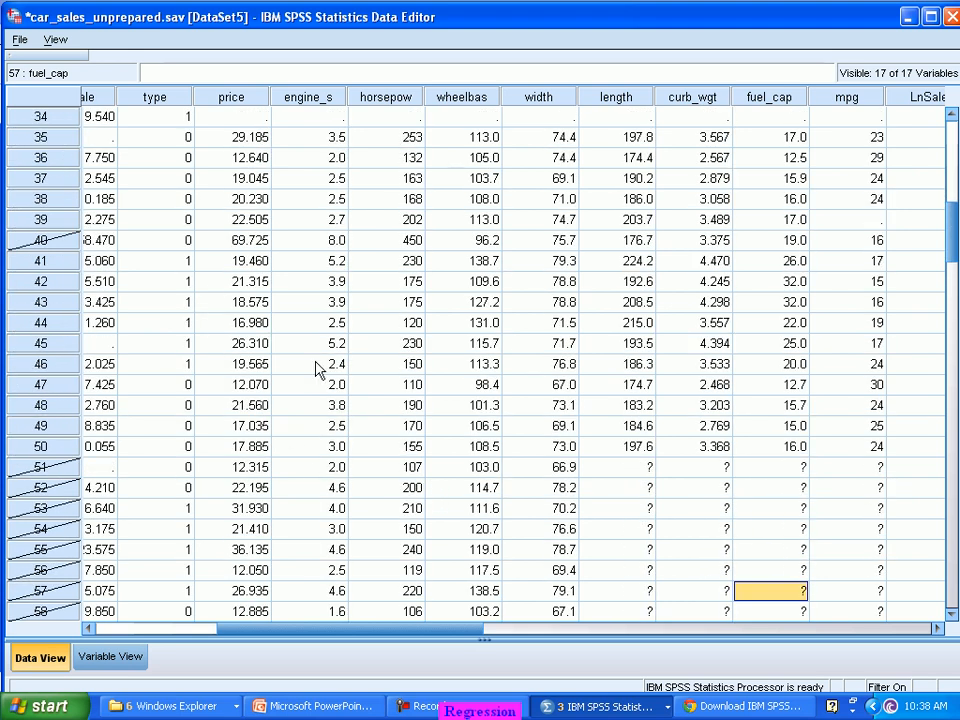
pyautogui.write('25.1')
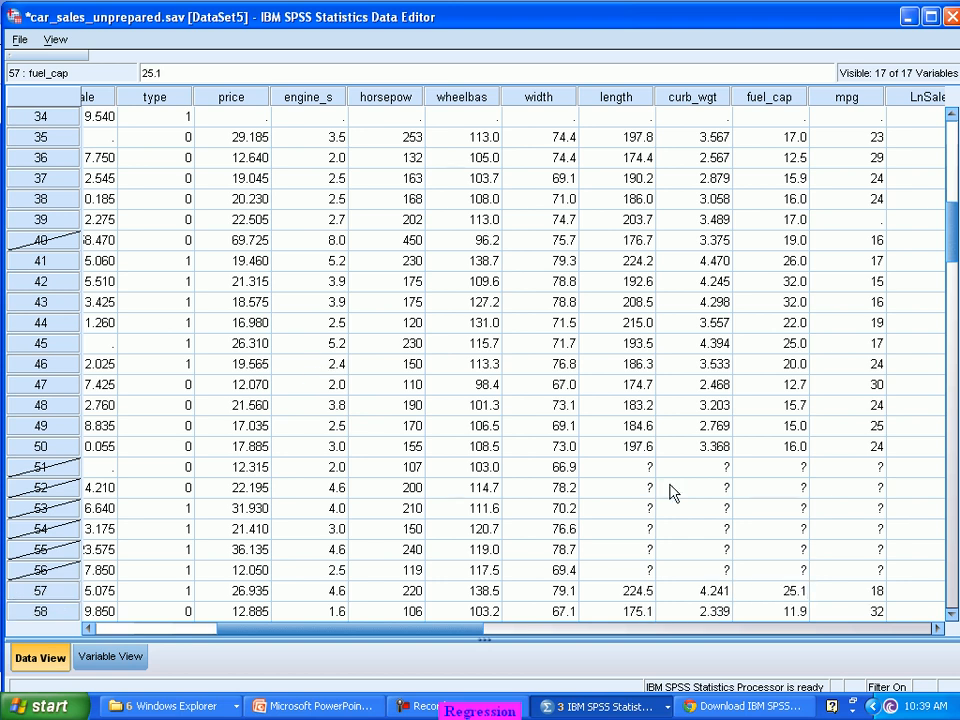
pyautogui.click(776, 530)
pyautogui.write('26.0')
pyautogui.click(766, 551)
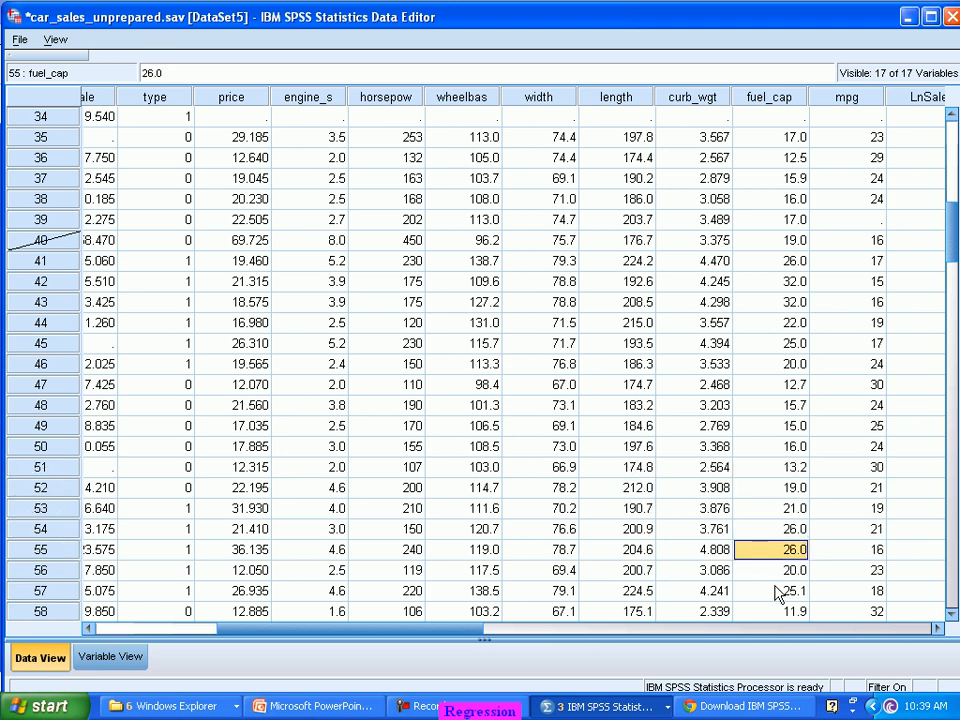
# Step: Select the fuel capacity in row 57 and look up that case's manufacturer and model
pyautogui.click(785, 592)
pyautogui.press('Left')
pyautogui.press('Left')
pyautogui.press('Left')
pyautogui.press('Left')
pyautogui.press('Left')
pyautogui.press('Left')
pyautogui.press('Left')
pyautogui.press('Left')
pyautogui.press('Left')
pyautogui.press('Left')
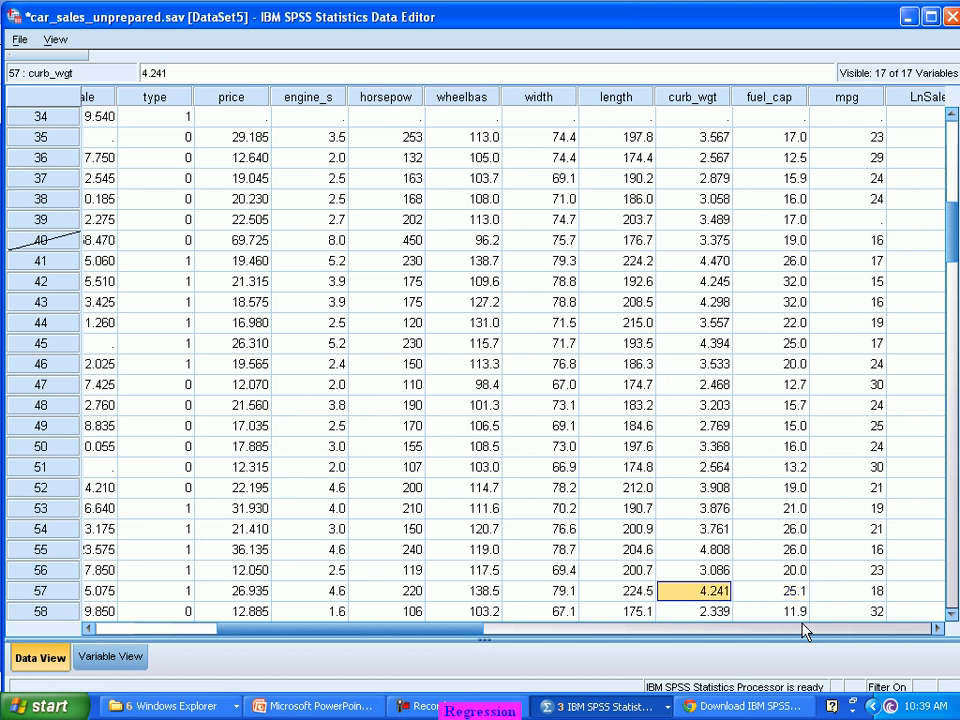
pyautogui.press('Left')
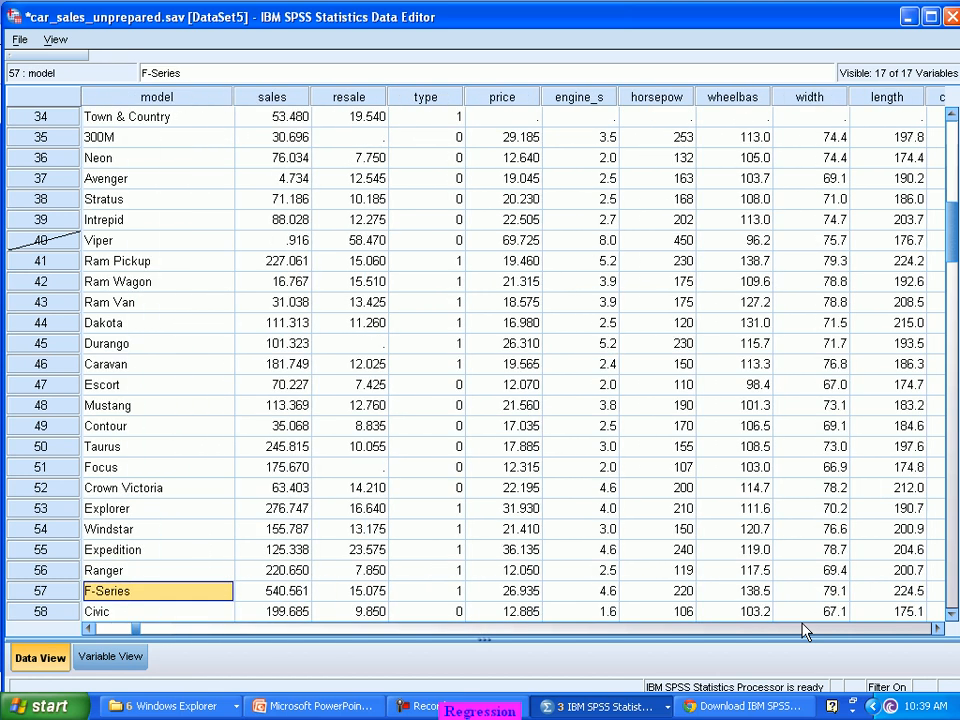
pyautogui.press('Left')
# Step: Move back along row 57 to its fuel_cap value
pyautogui.press('Right')
pyautogui.press('Right')
pyautogui.press('Right')
pyautogui.press('Right')
pyautogui.press('Right')
pyautogui.press('Right')
pyautogui.press('Right')
pyautogui.press('Right')
pyautogui.press('Right')
pyautogui.press('Right')
pyautogui.press('Right')
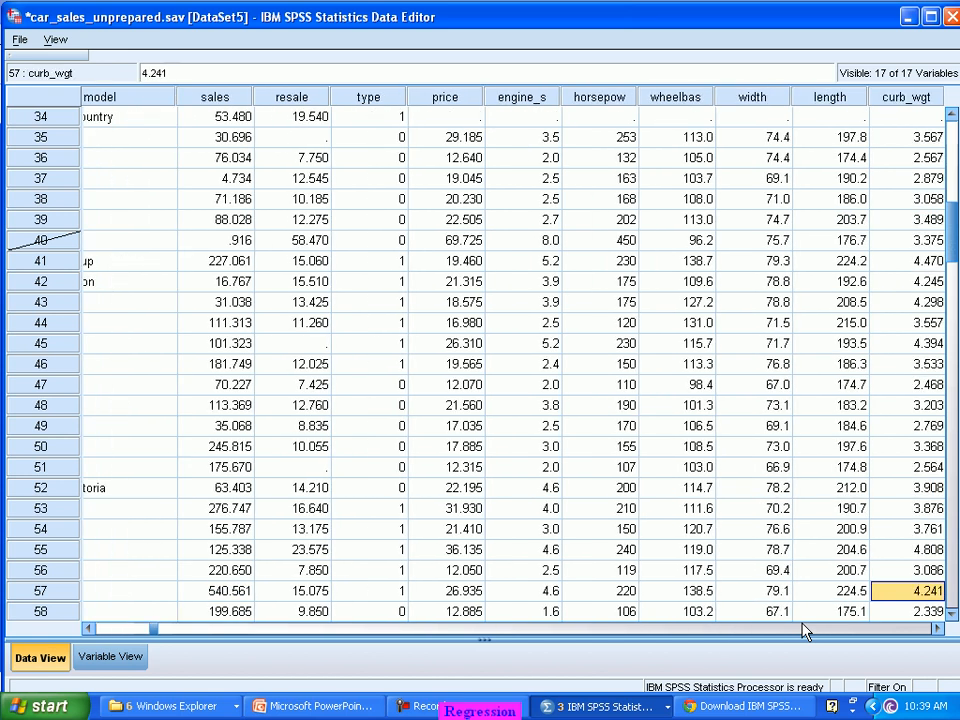
pyautogui.press('Right')
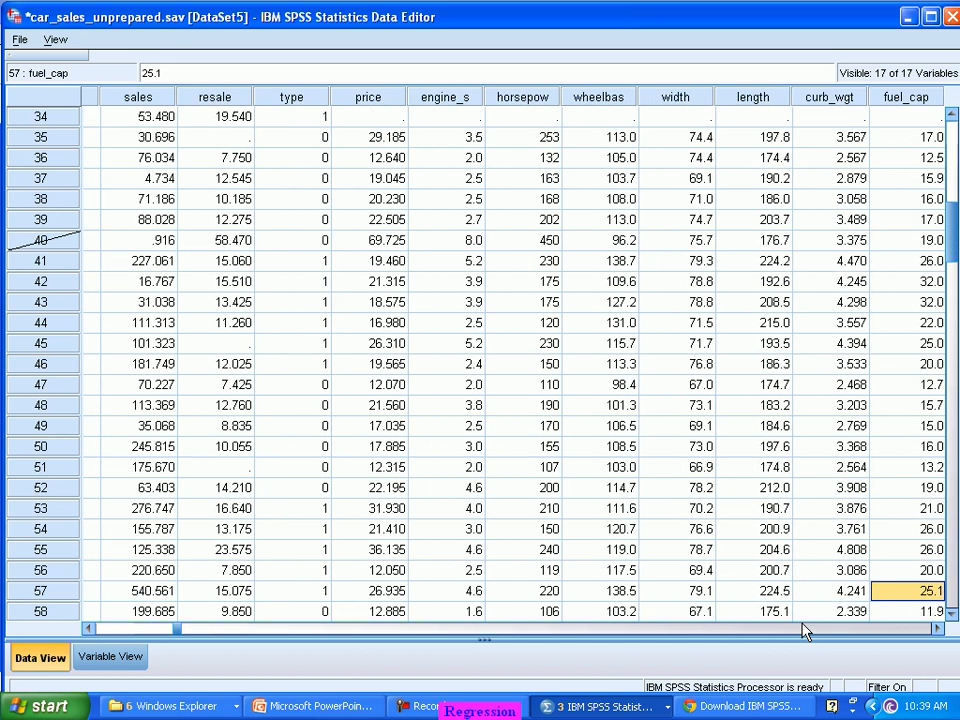
# Step: Examine the fuel_cap values upward from row 57 to row 18, continuing to the first case, for unusually large fuel capacities
pyautogui.press('Up')
pyautogui.press('Up')
pyautogui.press('Up')
pyautogui.press('Up')
pyautogui.press('Up')
pyautogui.press('Up')
pyautogui.press('Up')
pyautogui.press('Up')
pyautogui.press('Up')
pyautogui.press('Up')
pyautogui.press('Up')
pyautogui.press('Up')
pyautogui.press('Up')
pyautogui.press('Up')
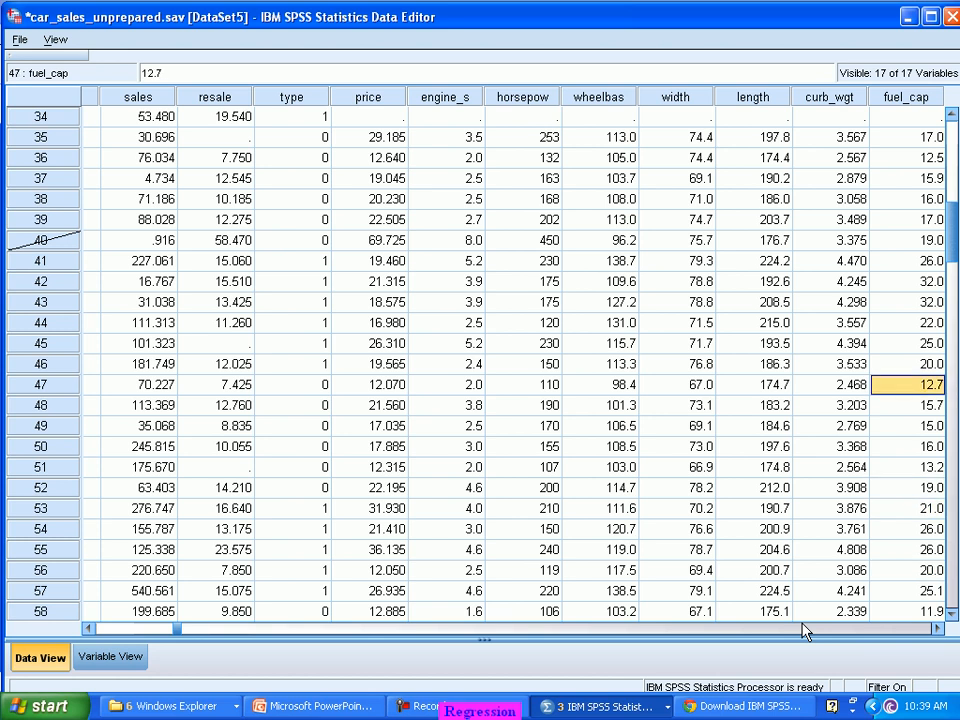
pyautogui.press('Up')
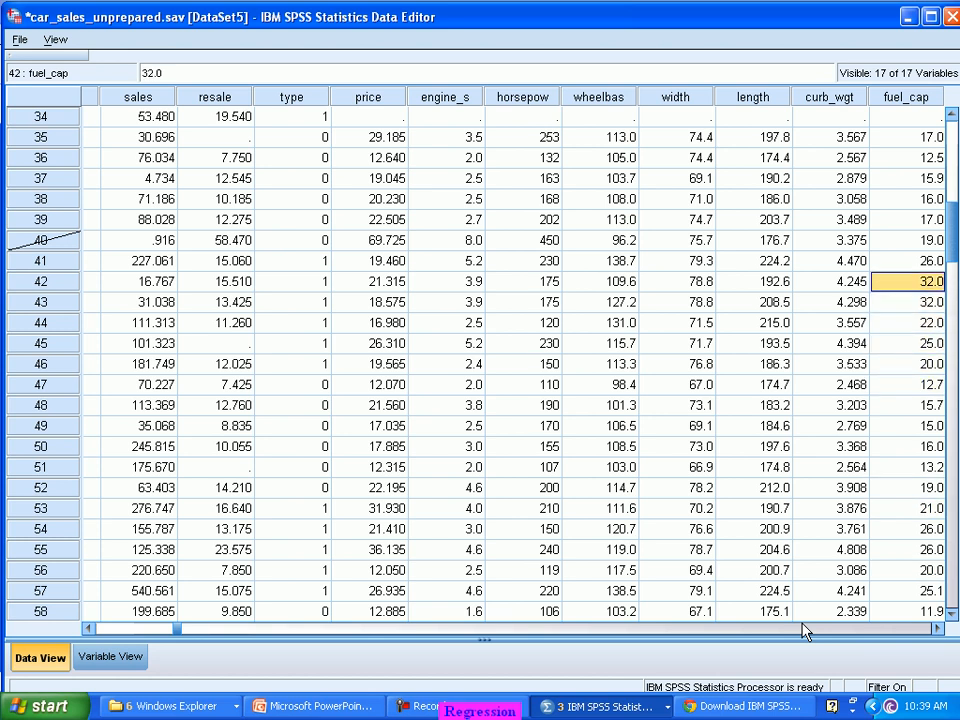
pyautogui.press('Up')
pyautogui.press('Up')
pyautogui.press('Up')
pyautogui.press('Up')
pyautogui.press('Up')
pyautogui.press('Up')
pyautogui.press('Up')
pyautogui.press('Up')
pyautogui.press('Up')
pyautogui.press('Up')
pyautogui.press('Up')
pyautogui.press('Up')
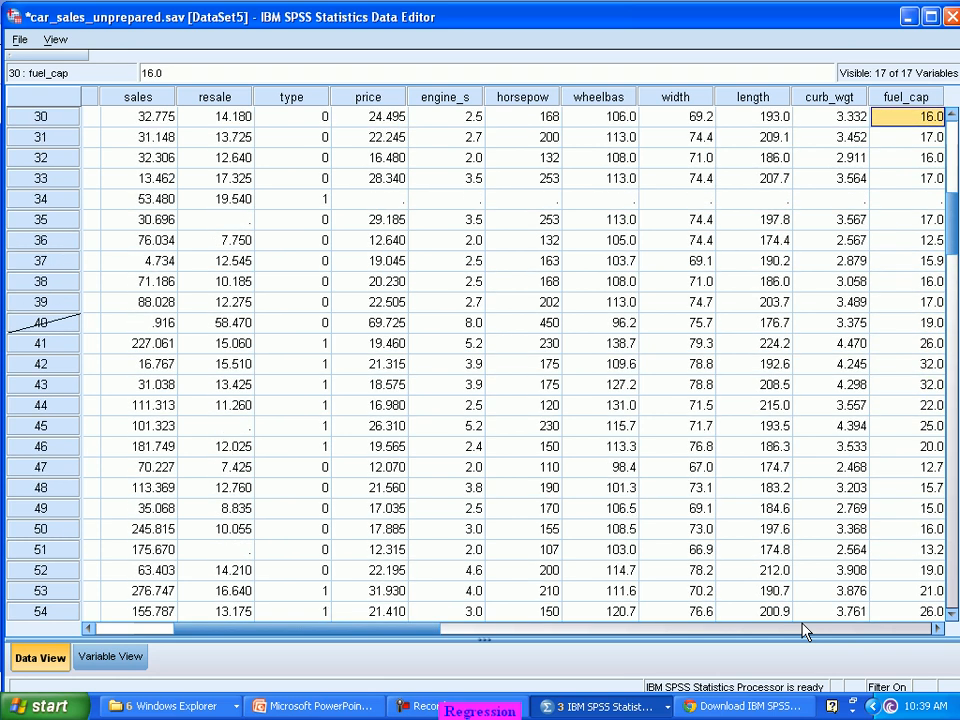
pyautogui.press('Up')
pyautogui.press('Up')
pyautogui.press('Up')
pyautogui.press('Up')
pyautogui.press('Up')
pyautogui.press('Up')
pyautogui.press('Up')
pyautogui.press('Up')
pyautogui.press('Up')
pyautogui.press('Up')
pyautogui.press('Up')
pyautogui.press('Up')
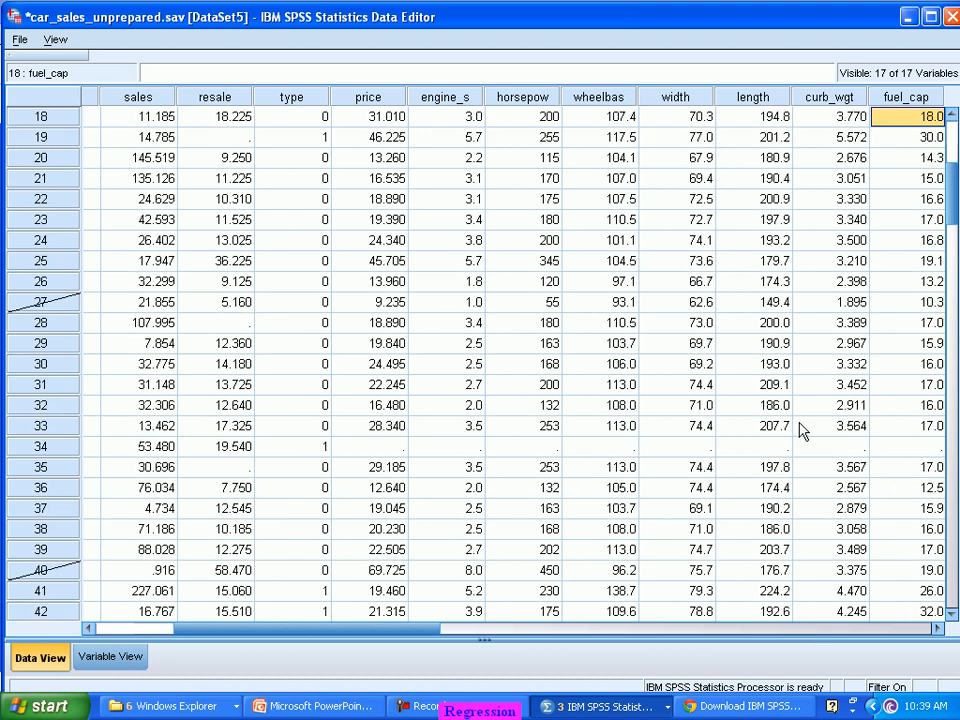
pyautogui.scroll(6, 768, 410)
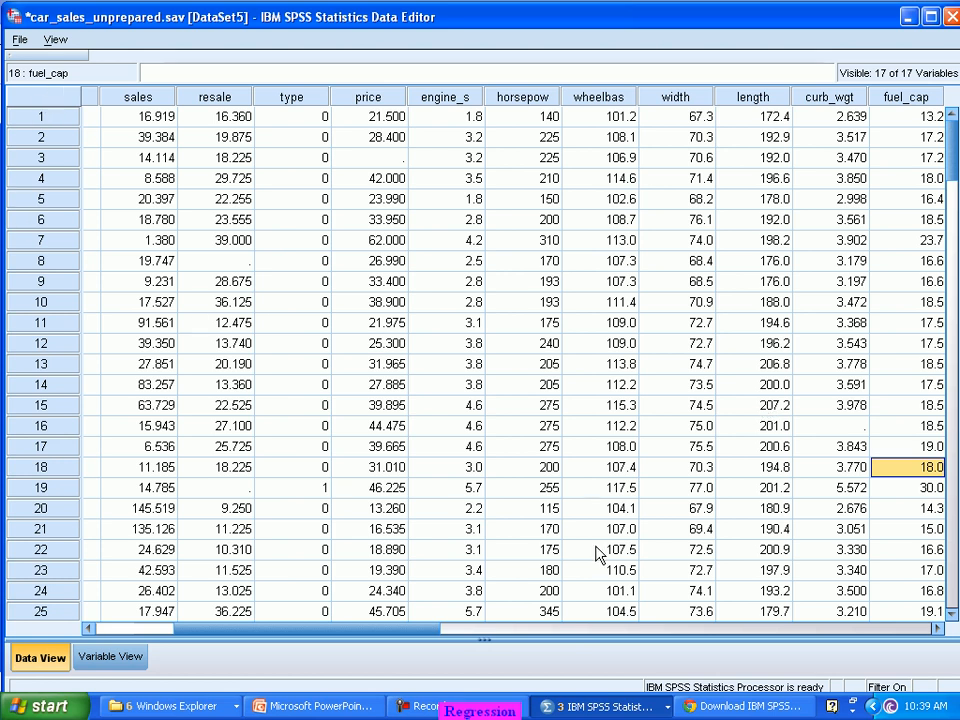
# Step: Switch to the SPSSOutput_25Dec12.spv output and sort the cases by Fuel capacity in descending order
pyautogui.click(600, 706)
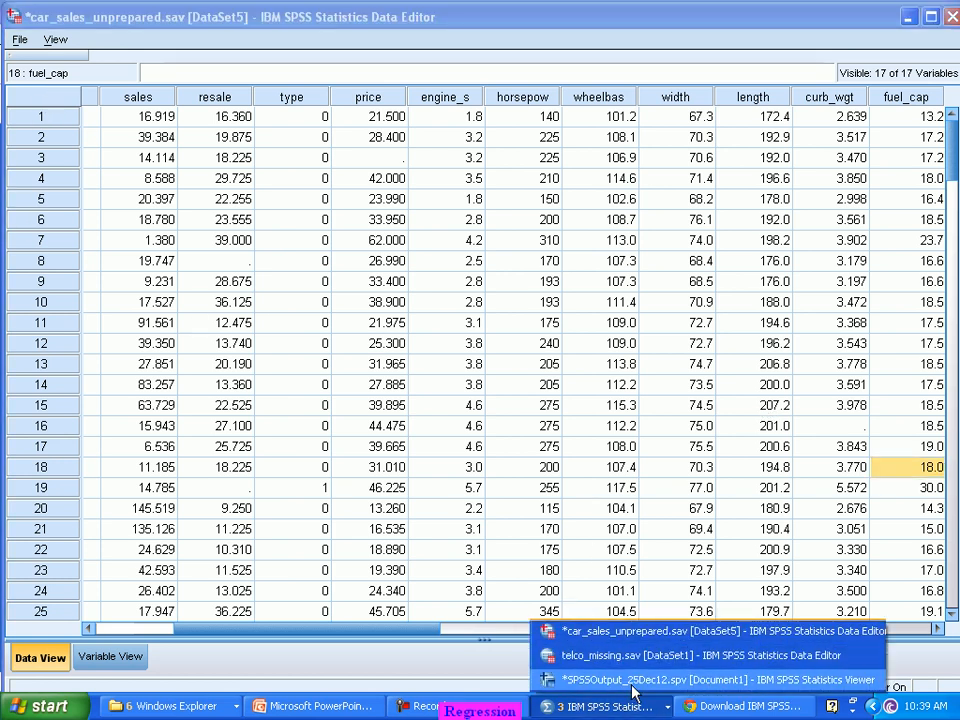
pyautogui.click(633, 682)
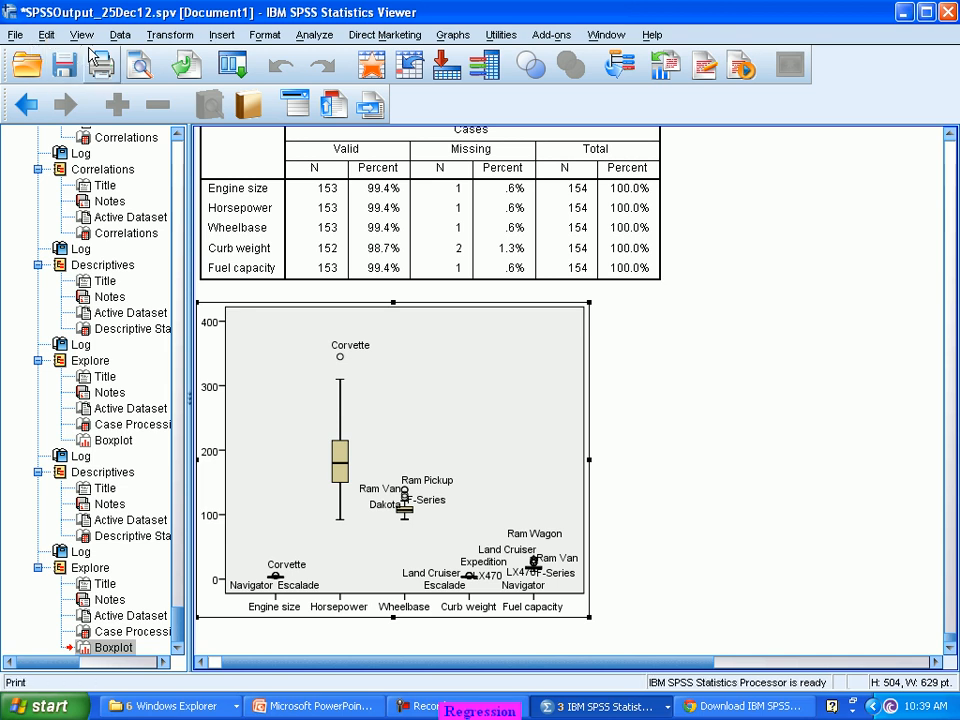
pyautogui.click(120, 35)
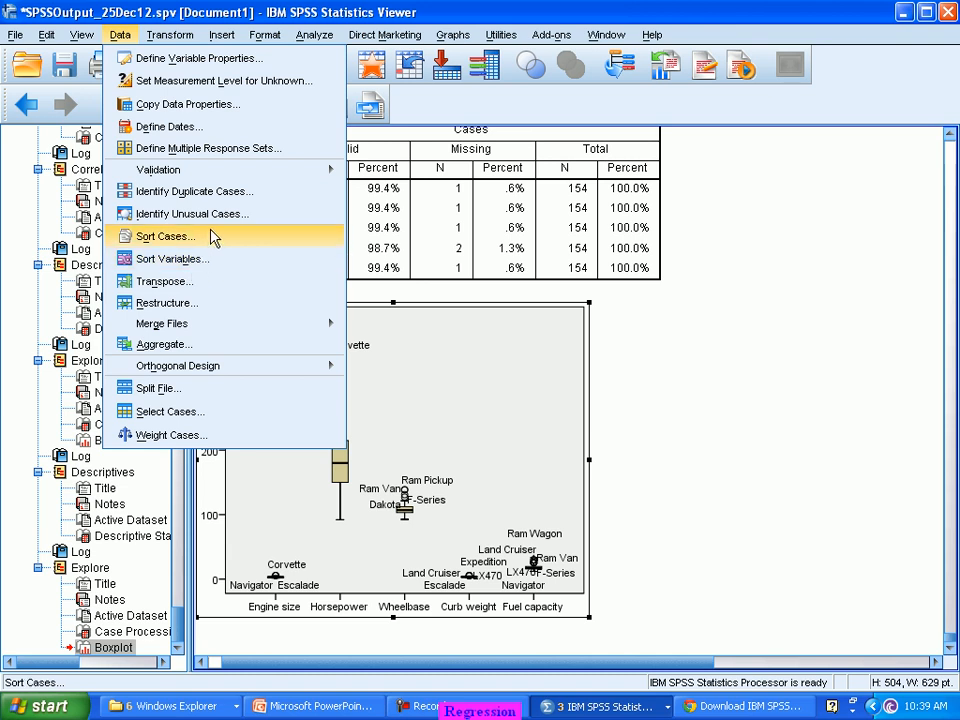
pyautogui.click(165, 236)
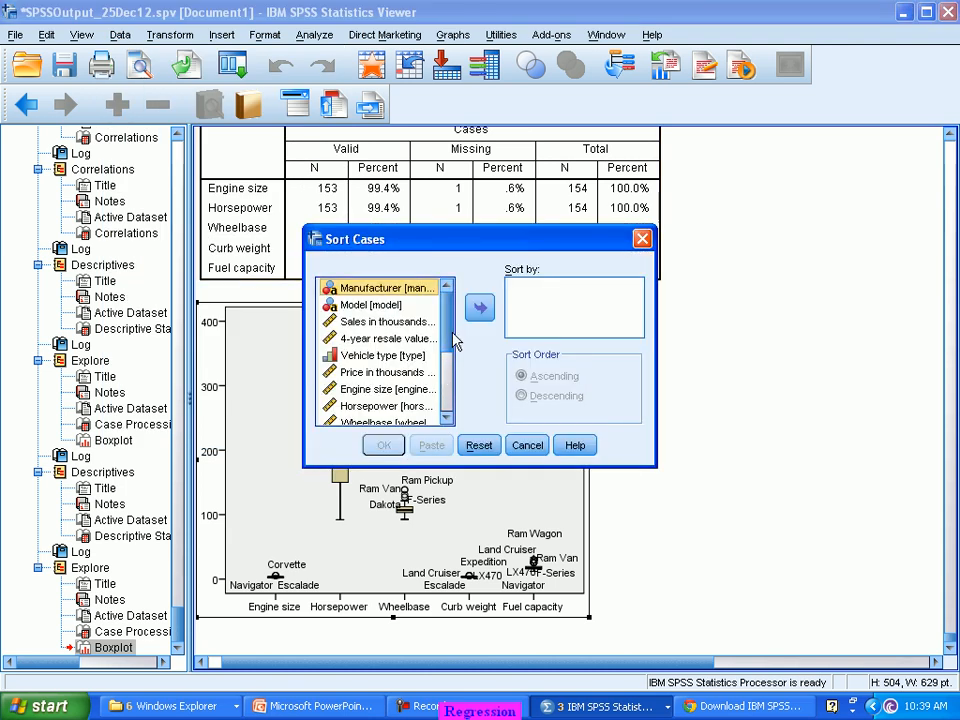
pyautogui.moveTo(450, 340); pyautogui.dragTo(456, 388)
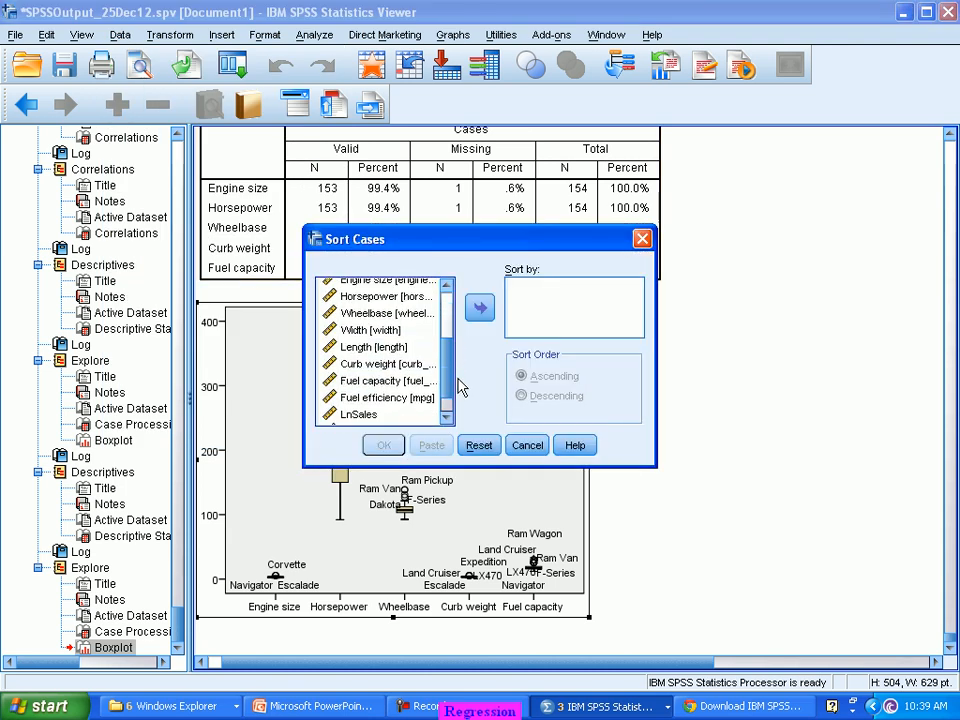
pyautogui.click(388, 381)
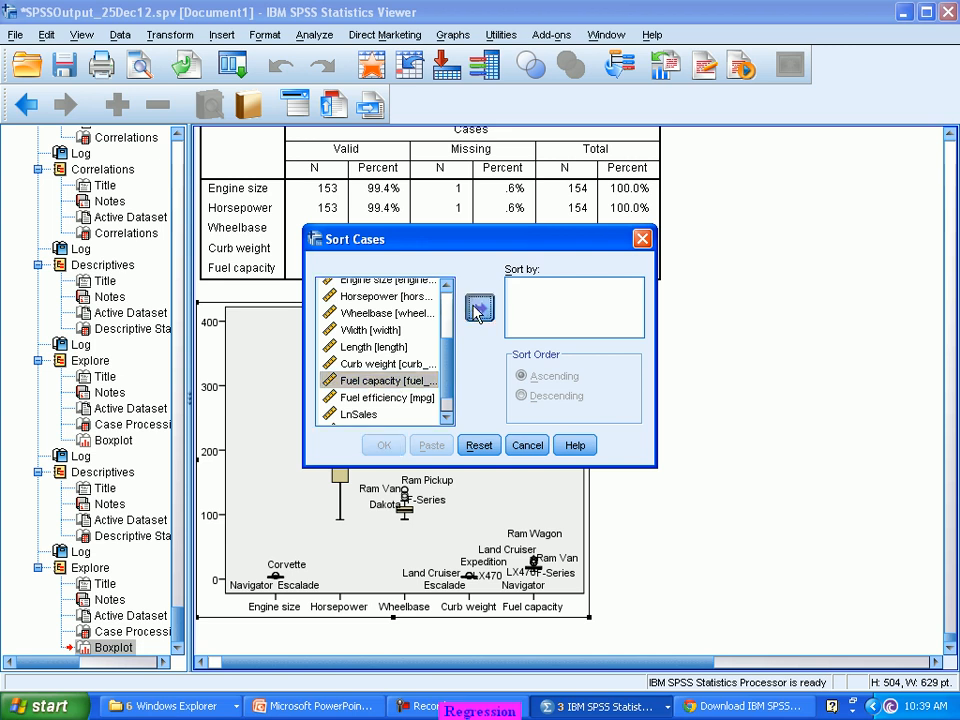
pyautogui.click(470, 313)
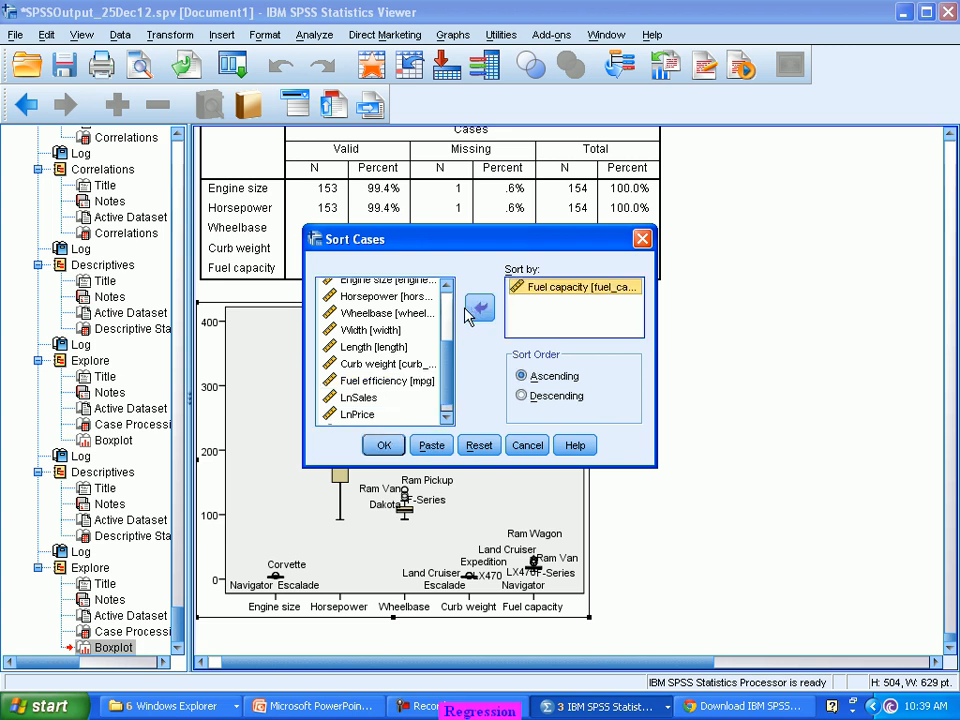
pyautogui.click(520, 396)
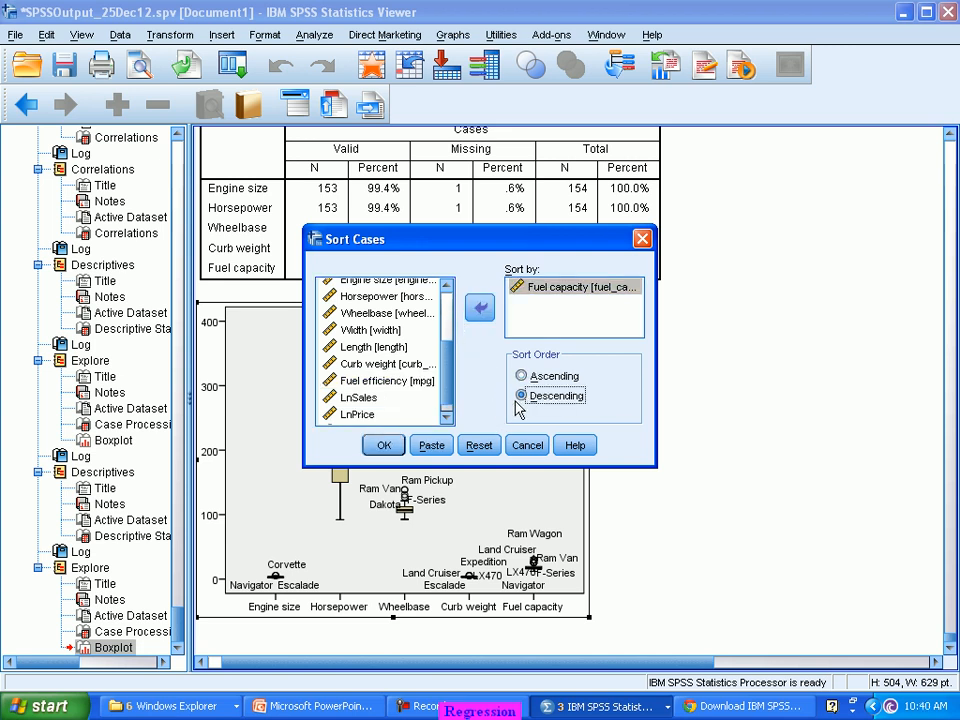
pyautogui.click(383, 445)
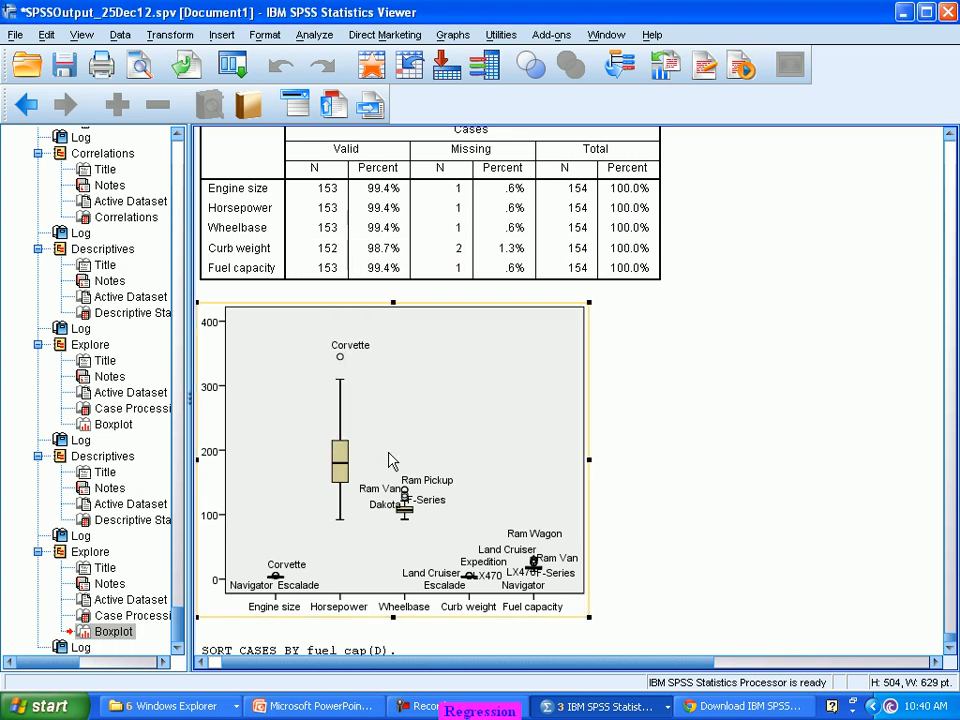
# Step: Return to the car_sales_unprepared.sav data and look up the manufacturer and model of the case with the highest fuel capacity
pyautogui.click(634, 708)
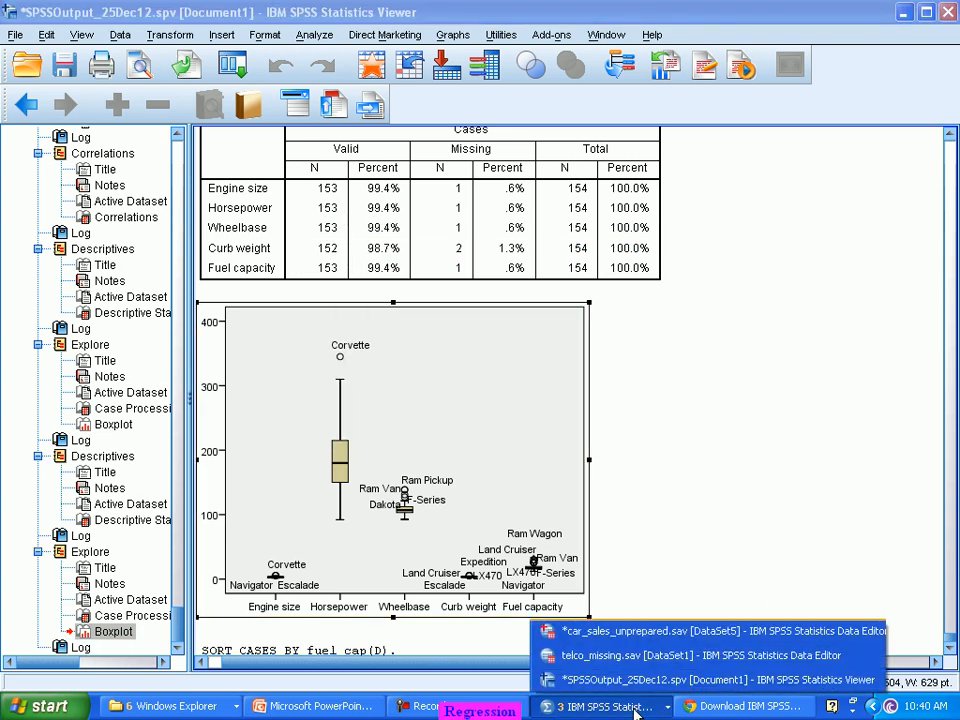
pyautogui.click(663, 633)
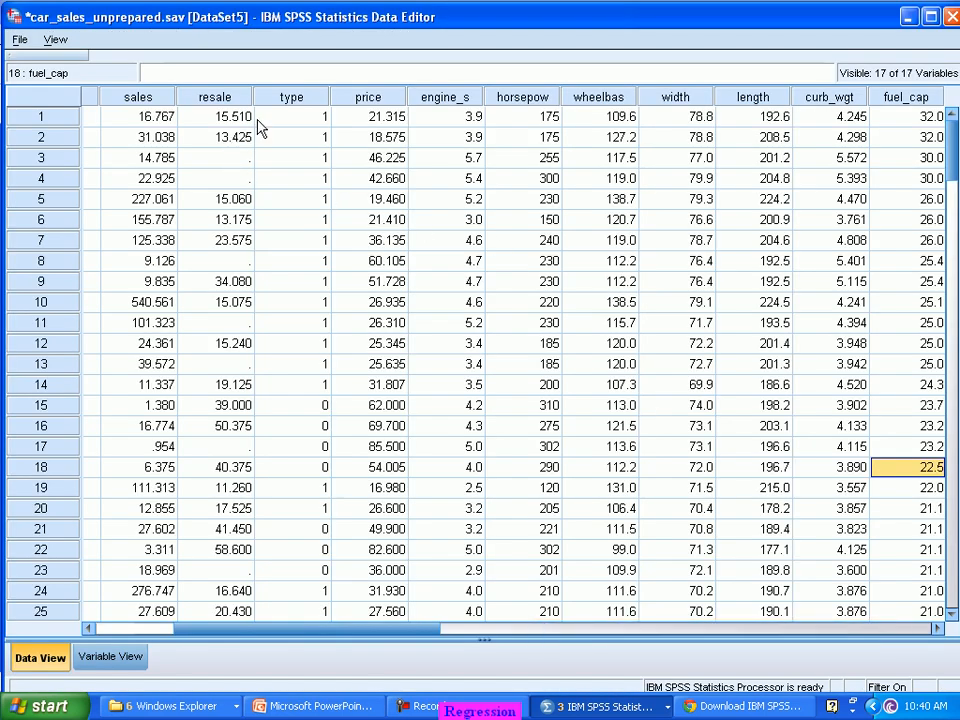
pyautogui.click(918, 122)
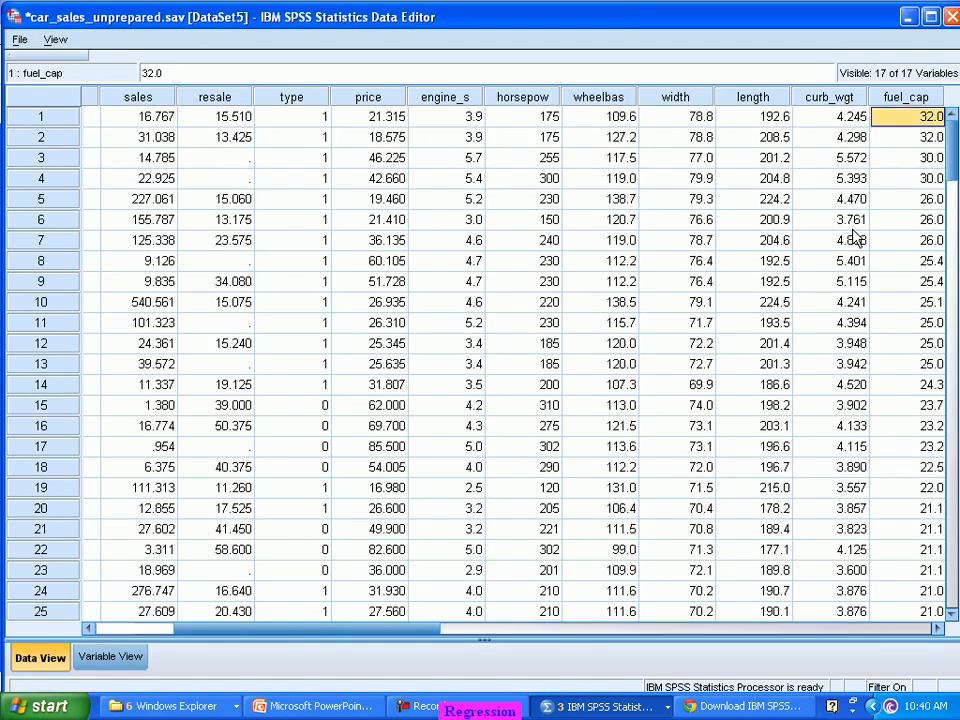
pyautogui.press('Left')
pyautogui.press('Left')
pyautogui.press('Left')
pyautogui.press('Left')
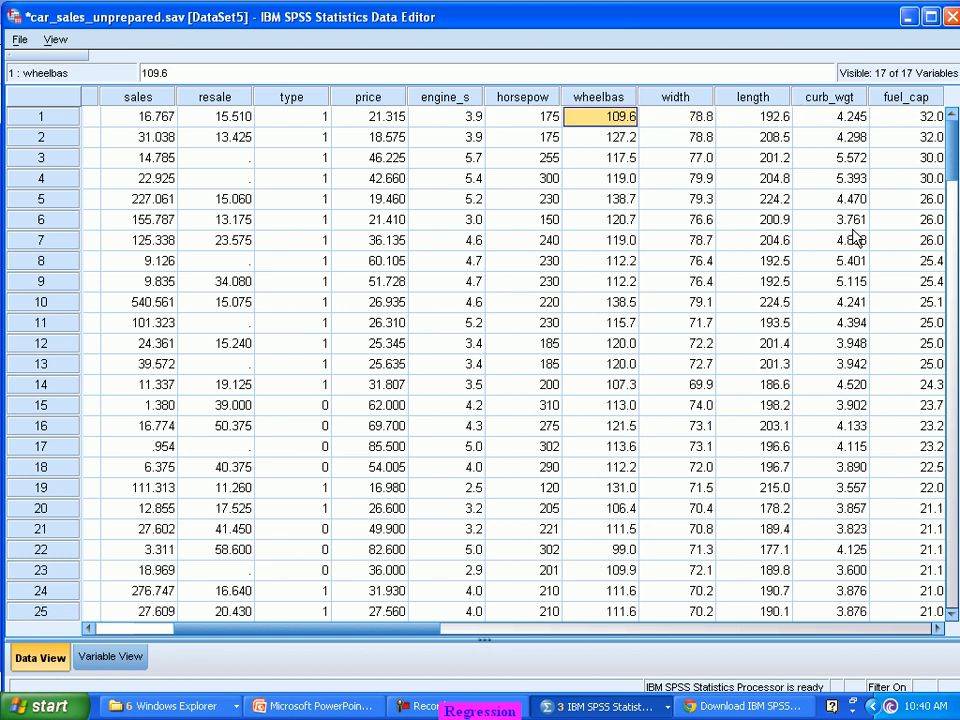
pyautogui.press('Left')
pyautogui.press('Left')
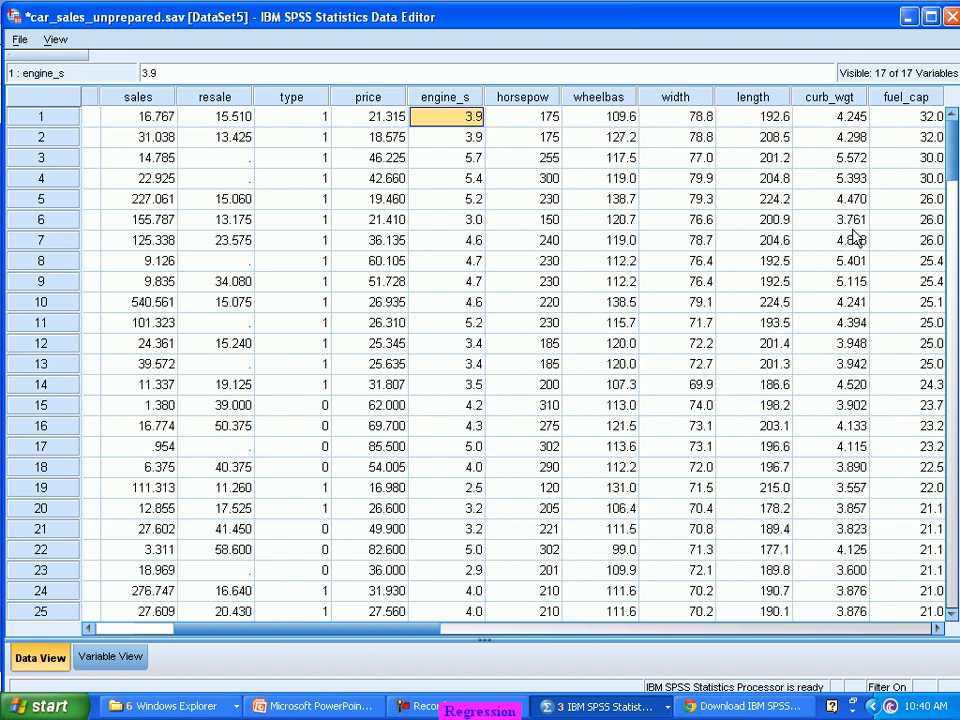
pyautogui.press('Left')
pyautogui.press('Left')
pyautogui.press('Left')
pyautogui.press('Left')
pyautogui.press('Left')
pyautogui.press('Left')
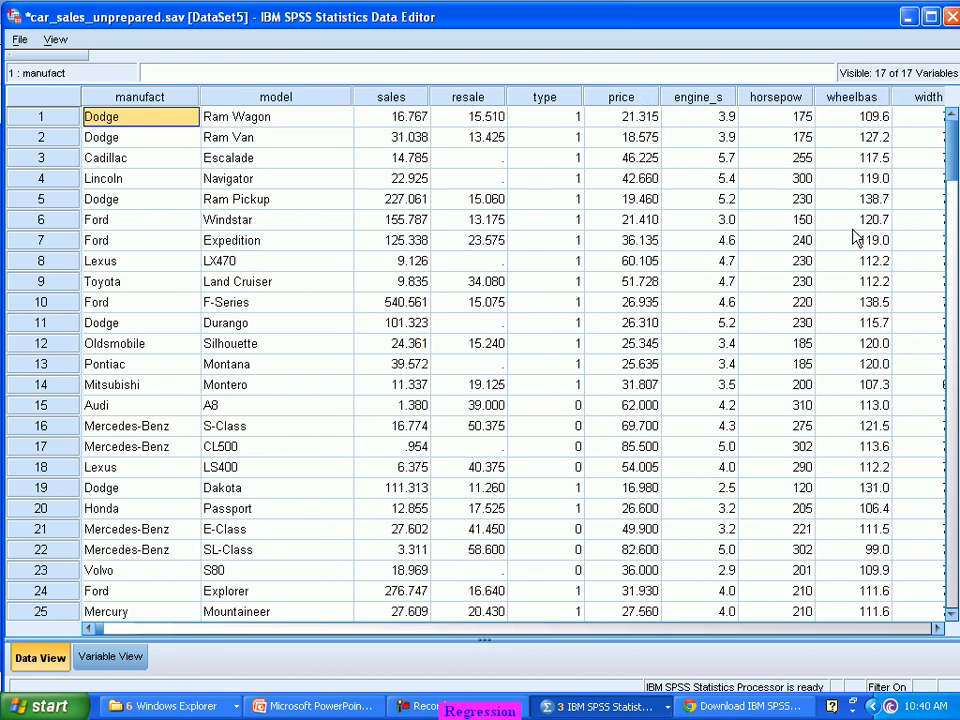
# Step: Look up the second case's model and review its remaining variables through fuel_cap, LnSales, LnPrice and filter_$
pyautogui.press('Right')
pyautogui.press('Down')
pyautogui.press('Up')
pyautogui.press('Down')
pyautogui.press('Right')
pyautogui.press('Right')
pyautogui.press('Right')
pyautogui.press('Right')
pyautogui.press('Right')
pyautogui.press('Right')
pyautogui.press('Right')
pyautogui.press('Right')
pyautogui.press('Right')
pyautogui.press('Right')
pyautogui.press('Right')
pyautogui.press('Right')
pyautogui.press('Right')
pyautogui.press('Right')
pyautogui.press('Right')
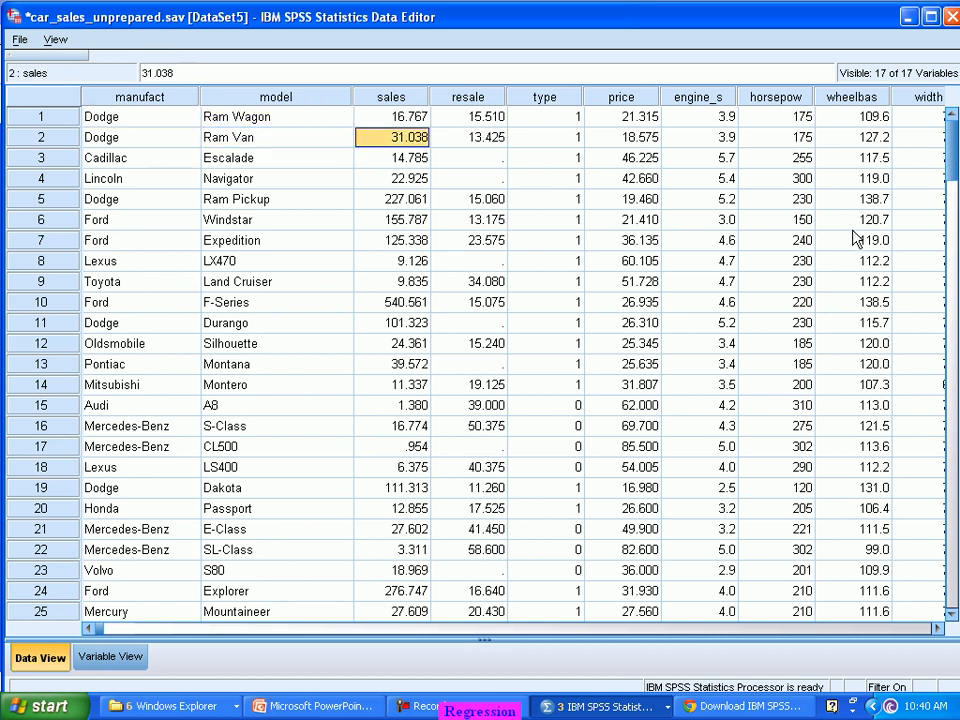
pyautogui.press('Right')
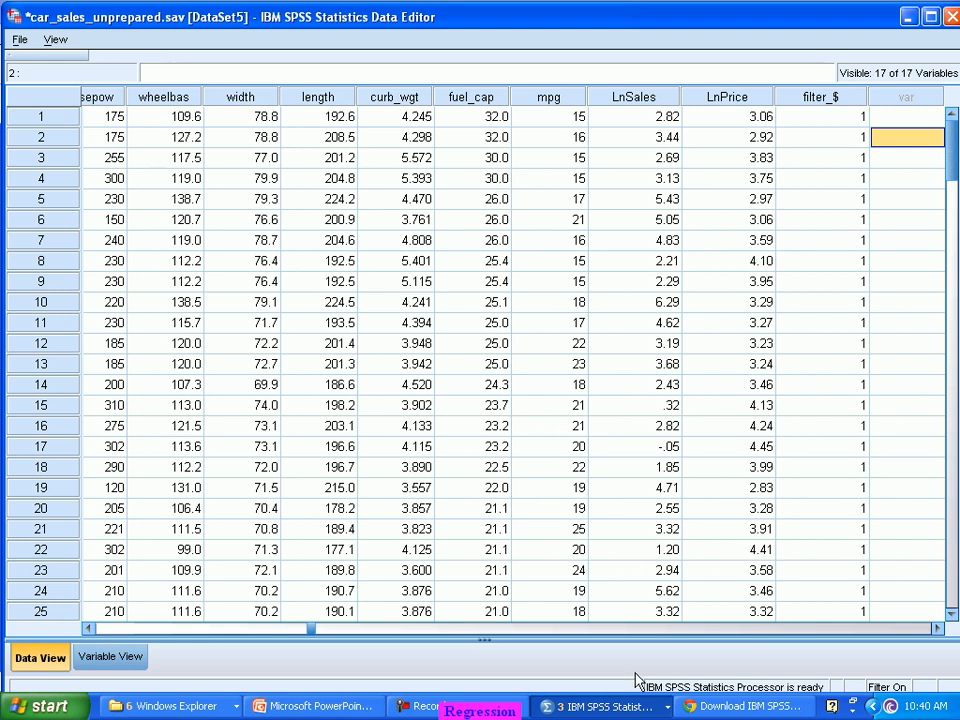
# Step: Switch back to the output and review the boxplot outliers and the predictors' skewness and kurtosis table
pyautogui.click(612, 706)
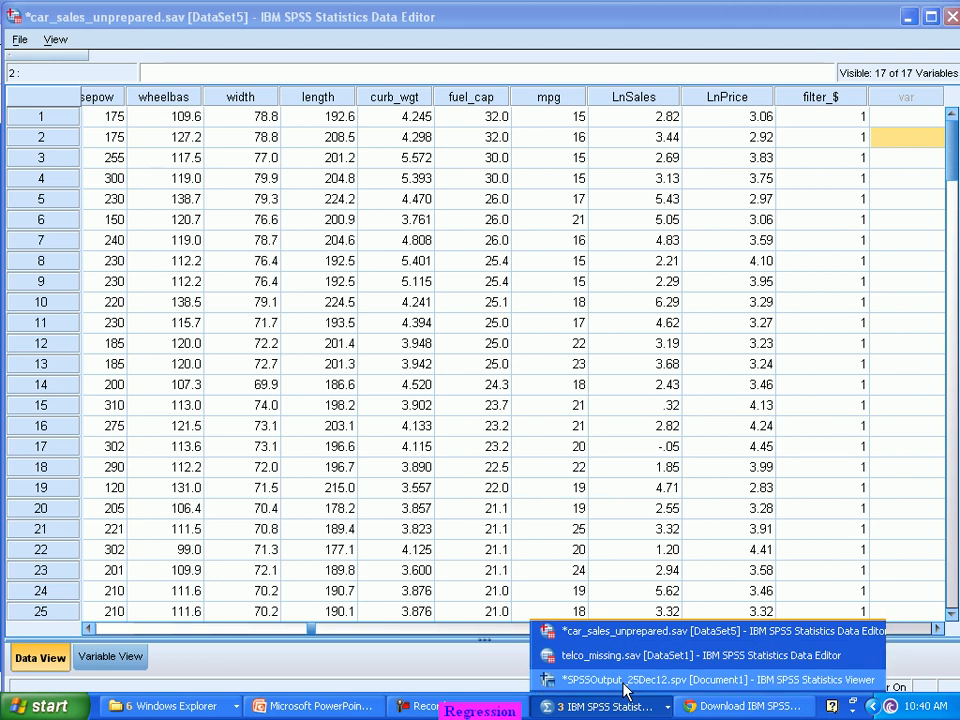
pyautogui.click(625, 682)
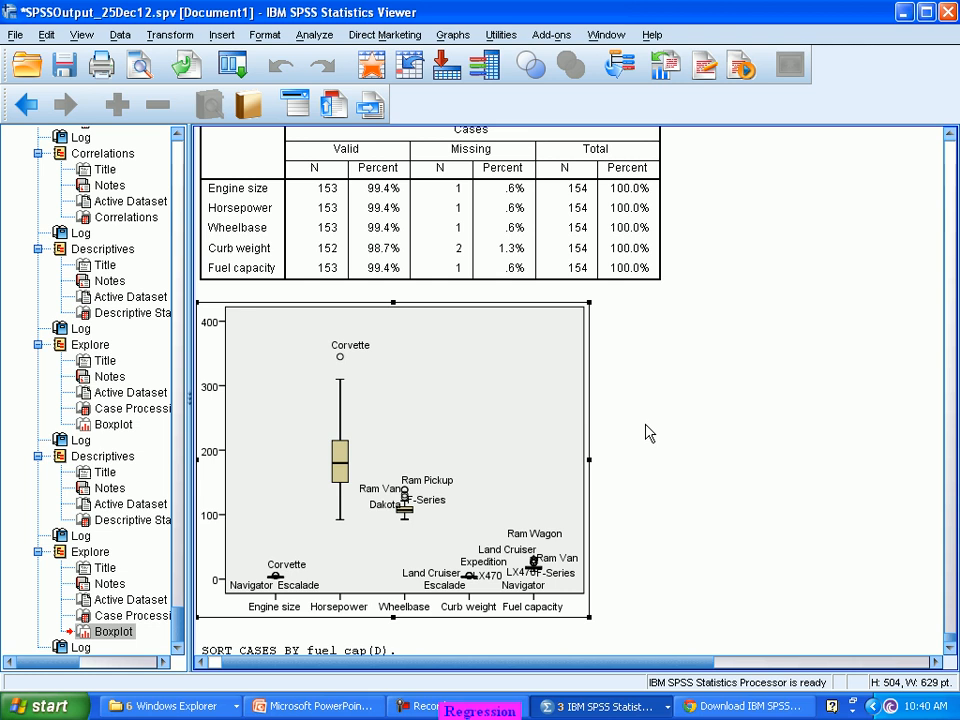
pyautogui.scroll(10, 591, 326)
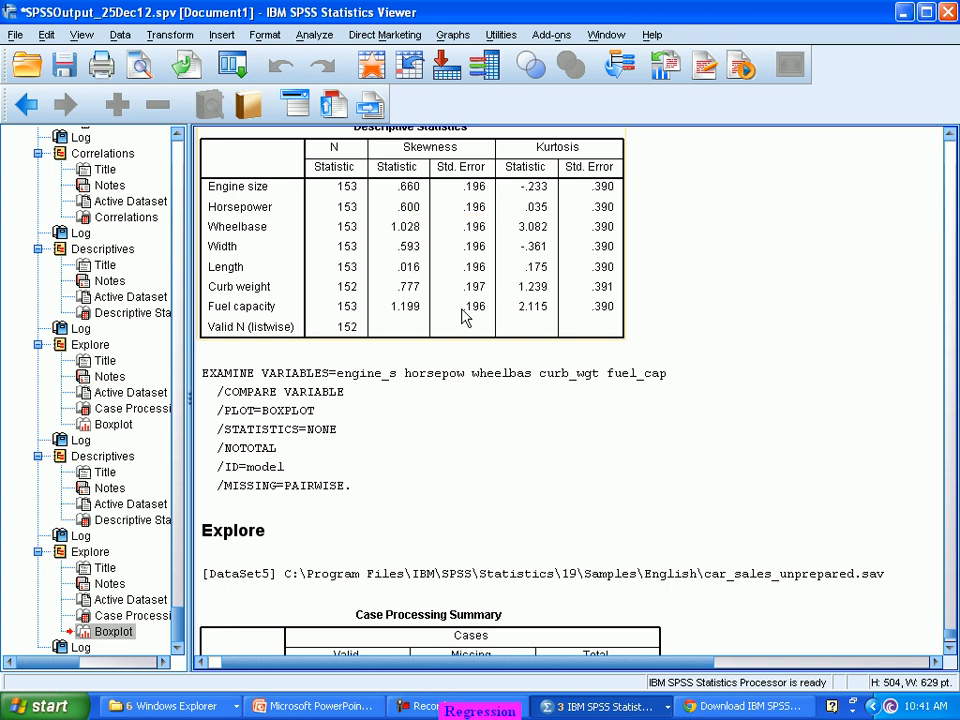
# Step: Extend the case selection condition with "& fuel_cap<30" after the 3000GT, Metro and Viper exclusions, and apply the filter
pyautogui.click(600, 706)
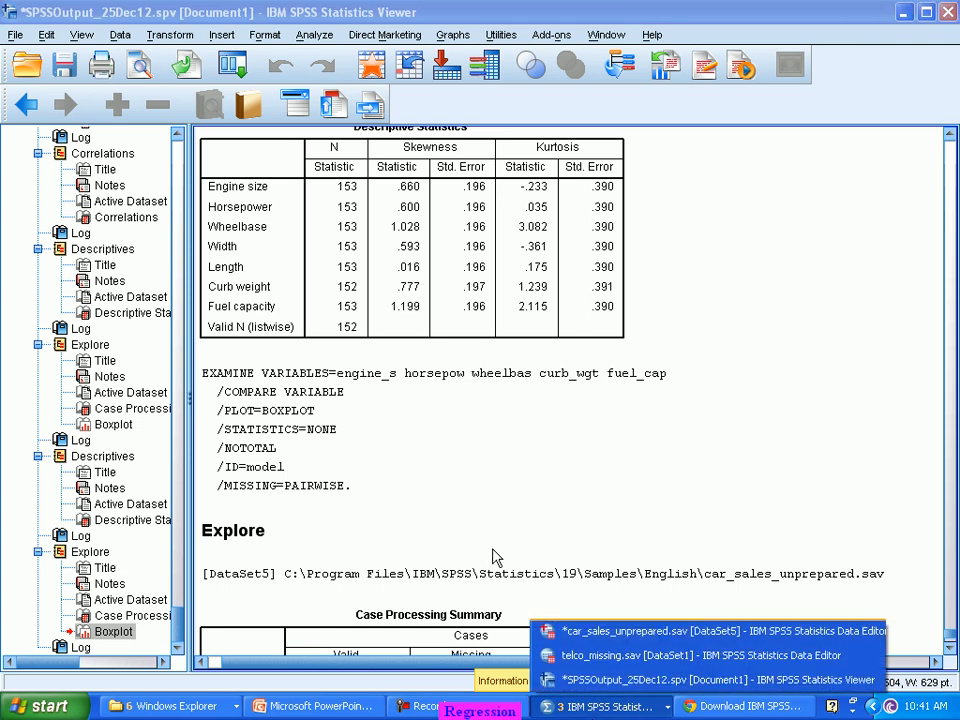
pyautogui.click(232, 65)
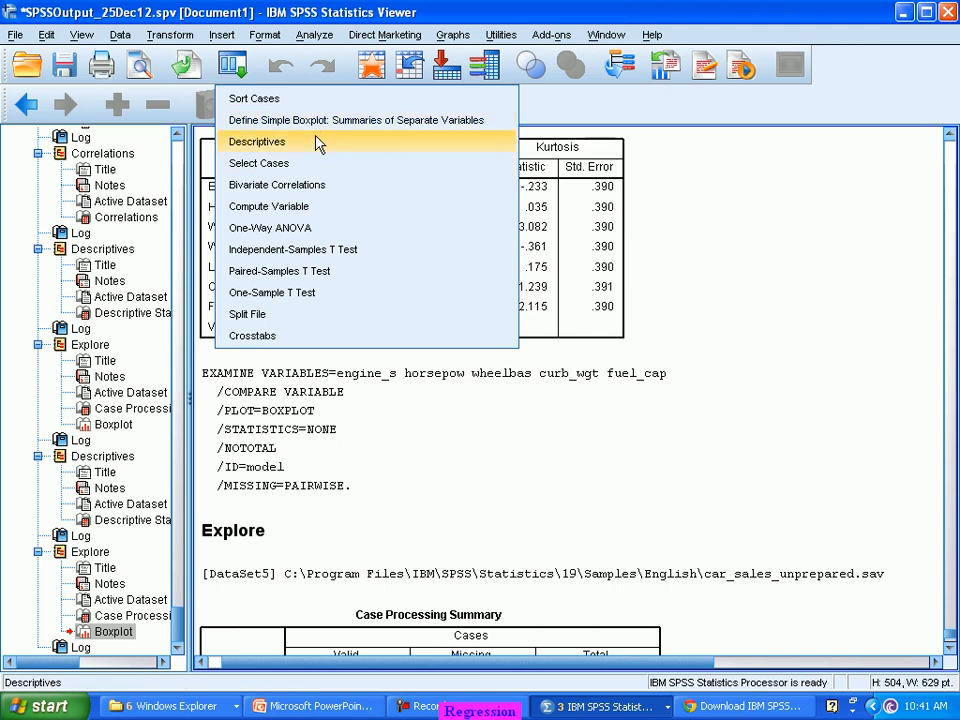
pyautogui.click(321, 162)
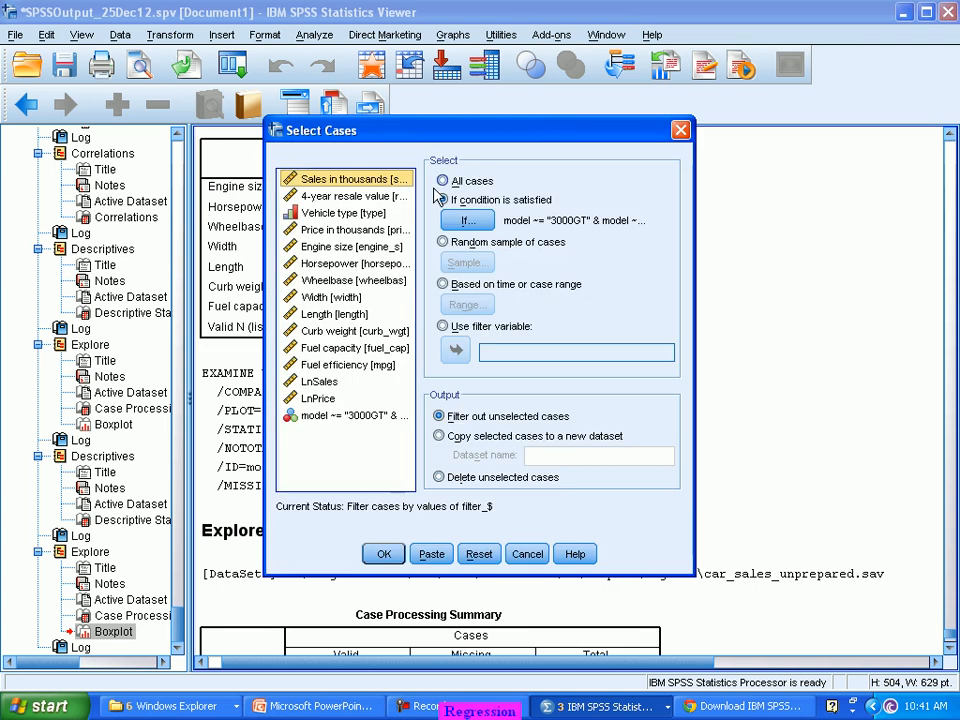
pyautogui.click(467, 220)
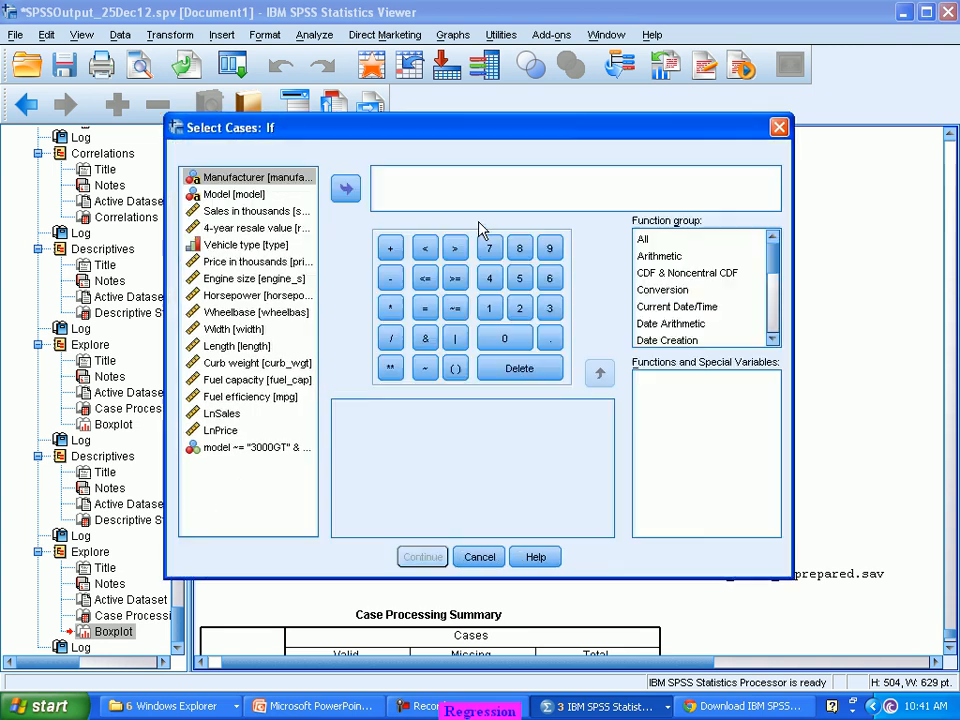
pyautogui.click(655, 181)
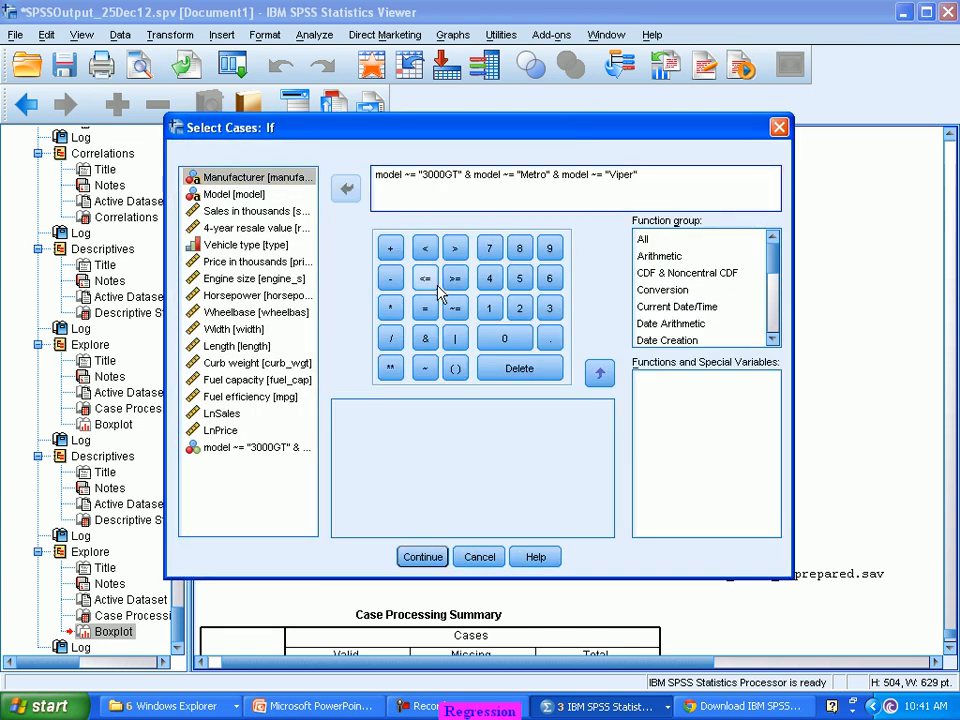
pyautogui.click(426, 339)
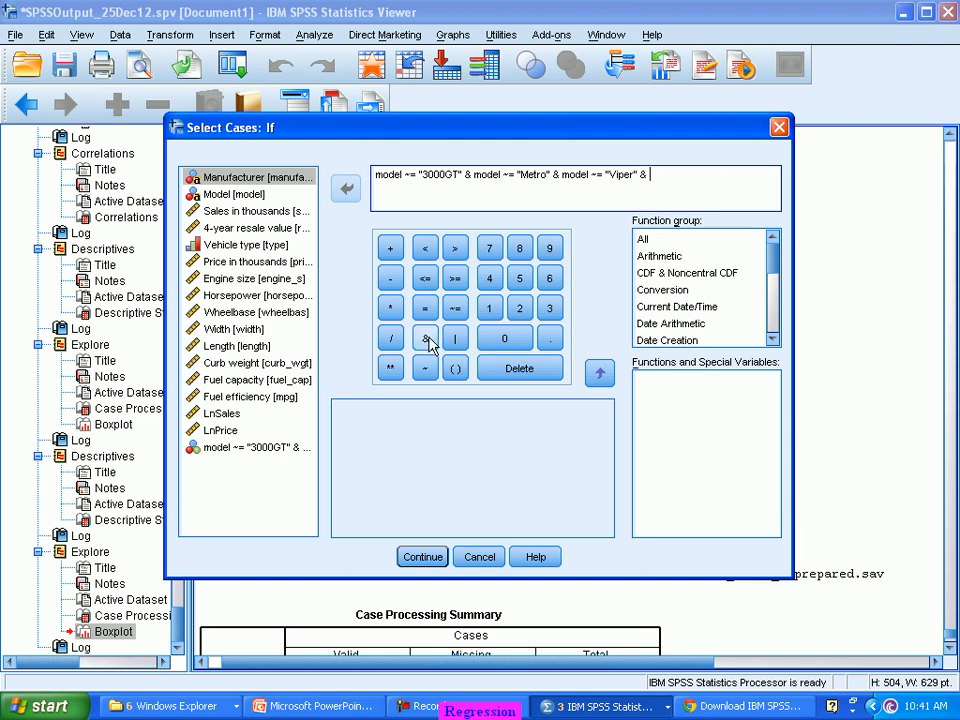
pyautogui.doubleClick(252, 385)
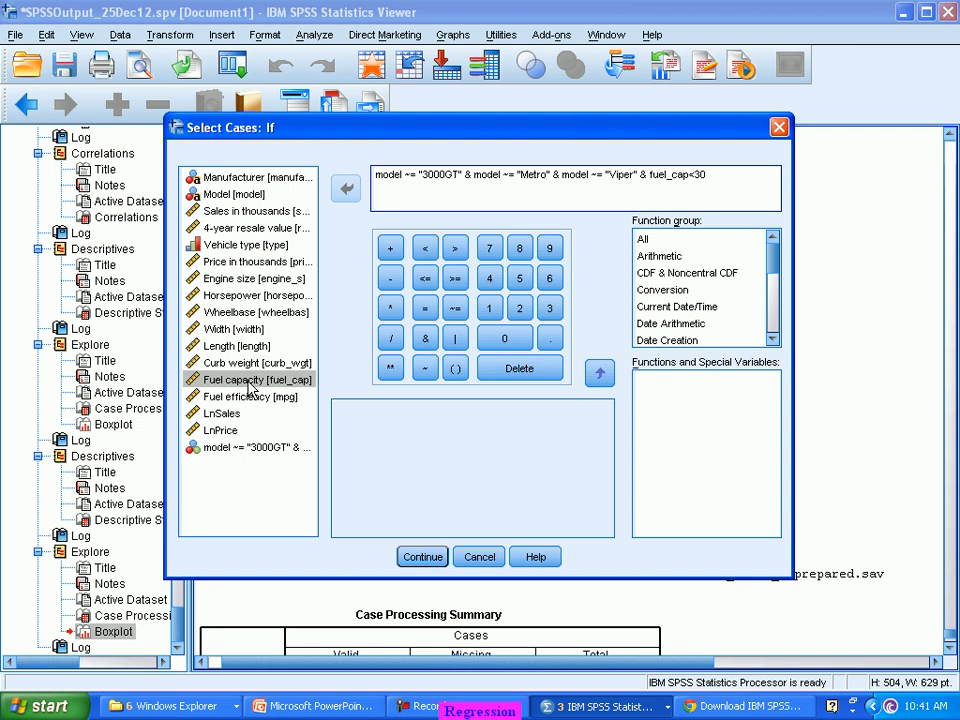
pyautogui.click(432, 563)
pyautogui.click(384, 555)
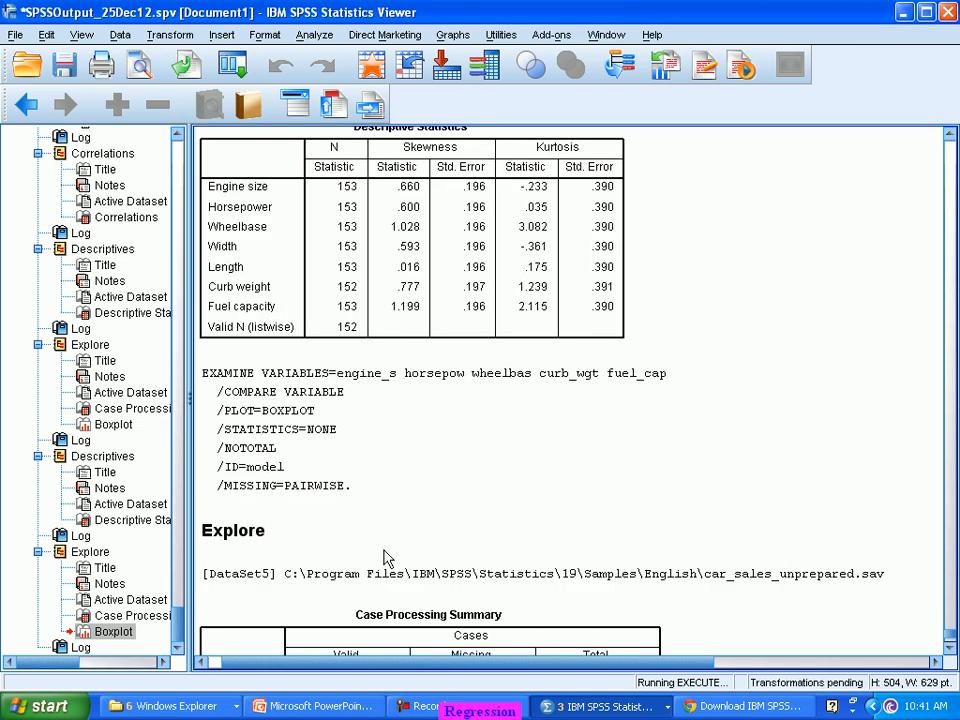
# Step: Switch to the car_sales_unprepared.sav data and check which cases and models the revised filter excludes
pyautogui.click(600, 706)
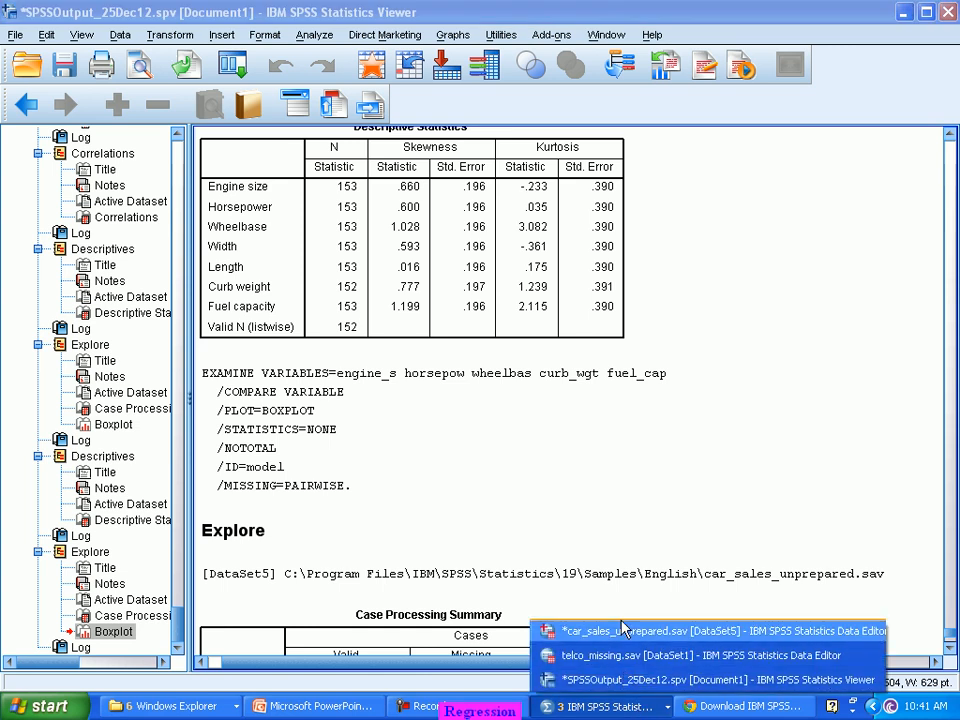
pyautogui.click(625, 631)
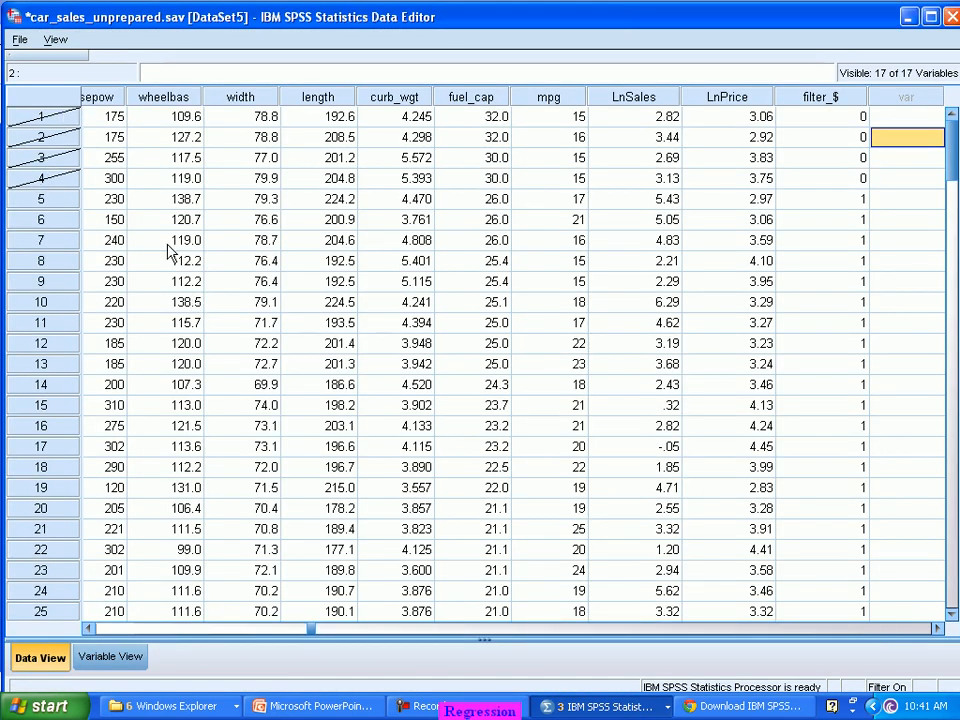
pyautogui.scroll(-7, 236, 276)
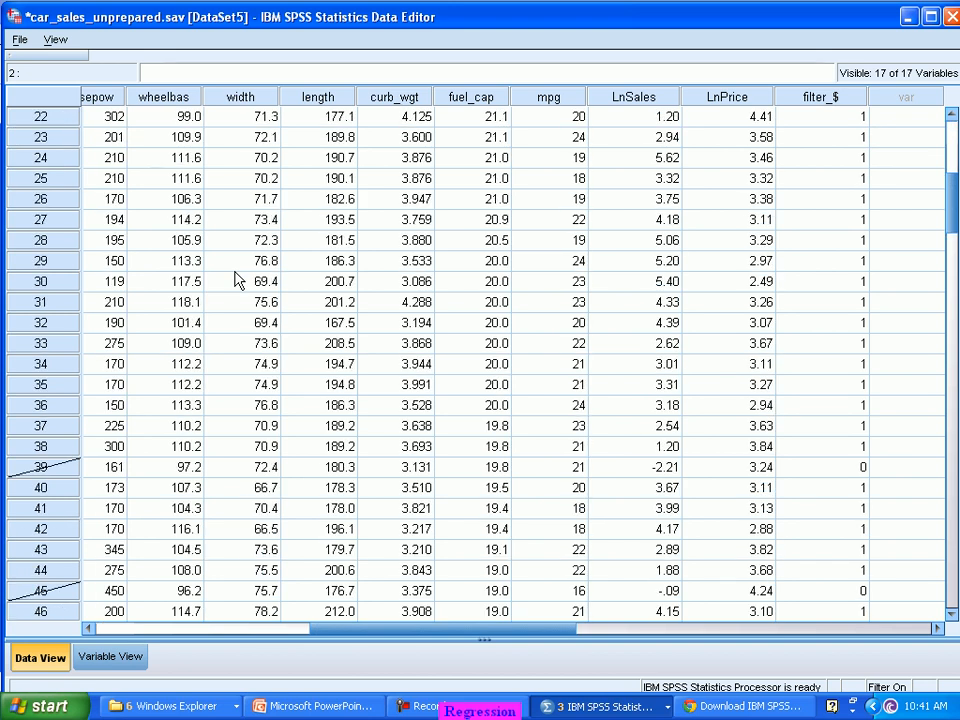
pyautogui.scroll(-2, 236, 279)
pyautogui.moveTo(493, 610); pyautogui.dragTo(197, 638)
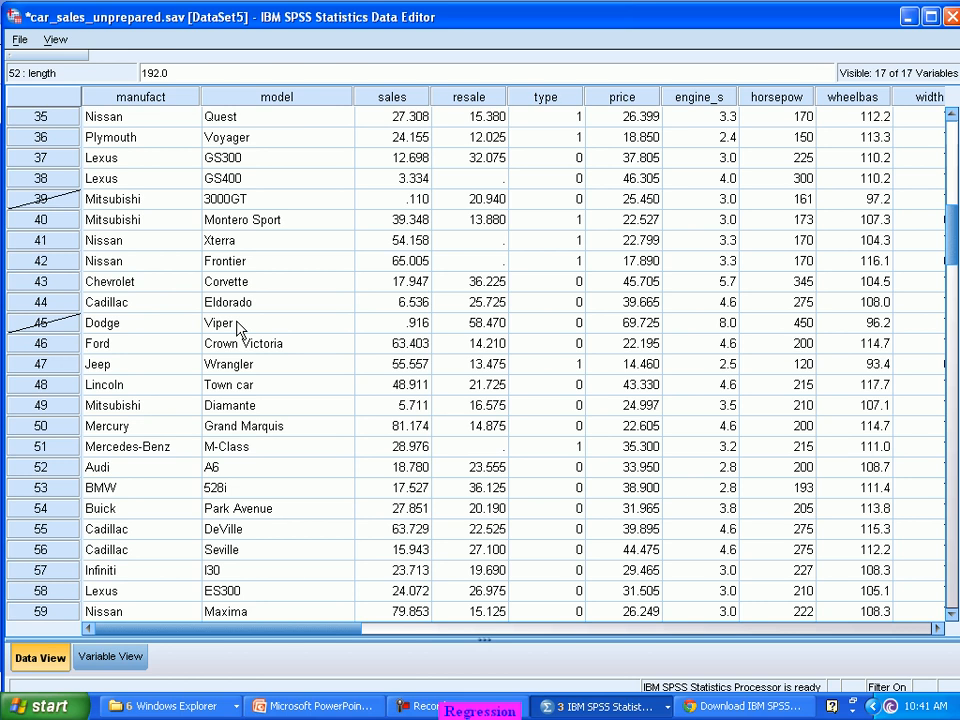
# Step: Return to the SPSSOutput_25Dec12.spv output and rerun Descriptives on the same seven predictors, from Engine size to Fuel capacity
pyautogui.click(597, 704)
pyautogui.click(602, 679)
pyautogui.click(230, 68)
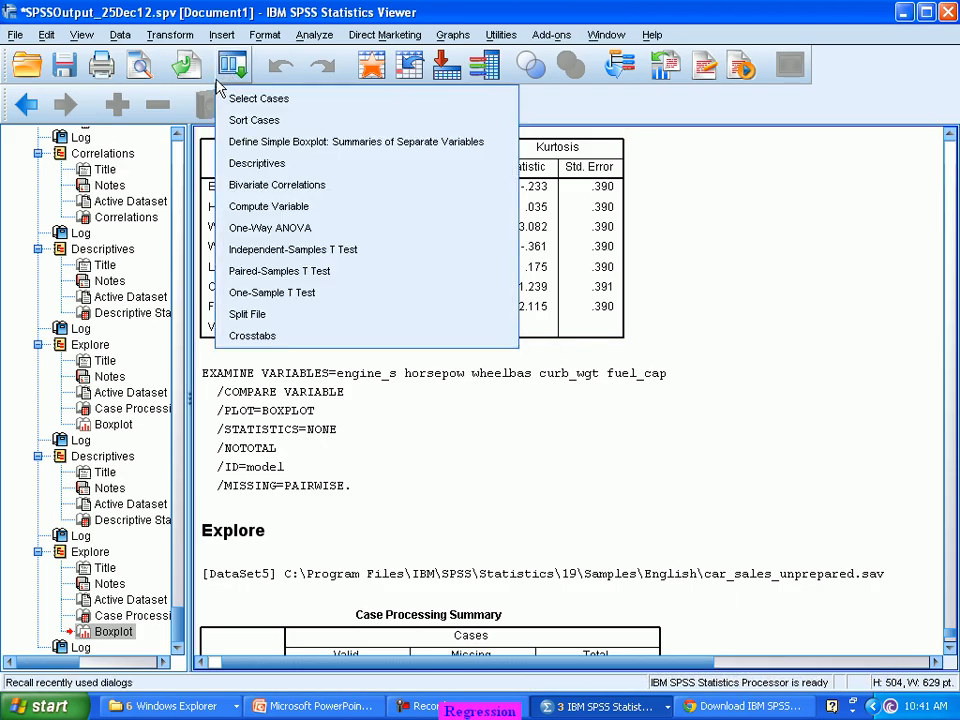
pyautogui.click(245, 163)
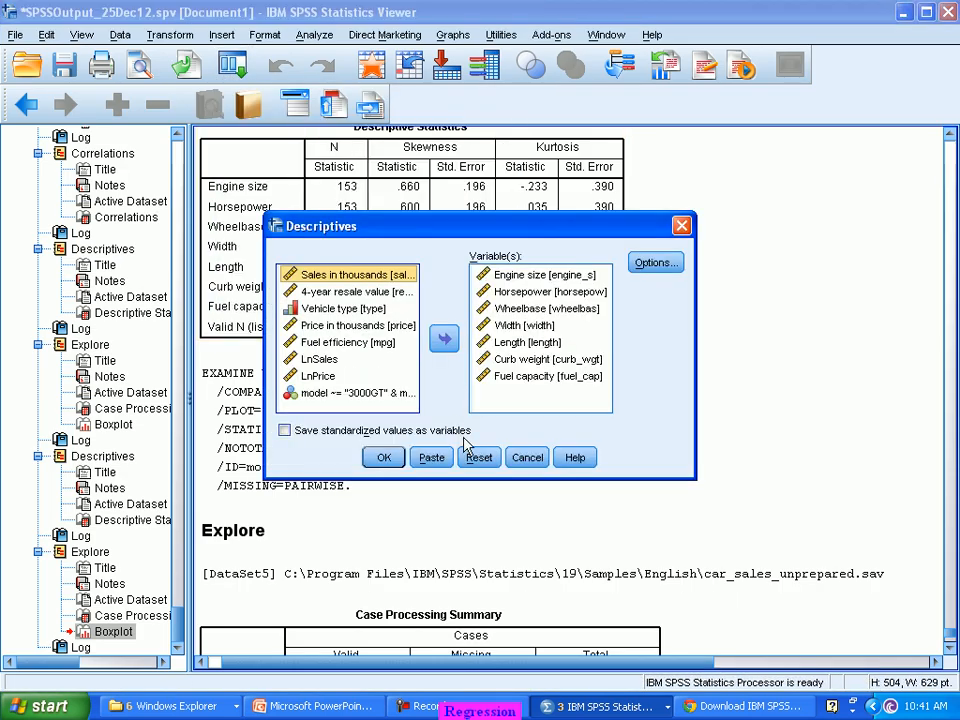
pyautogui.click(386, 457)
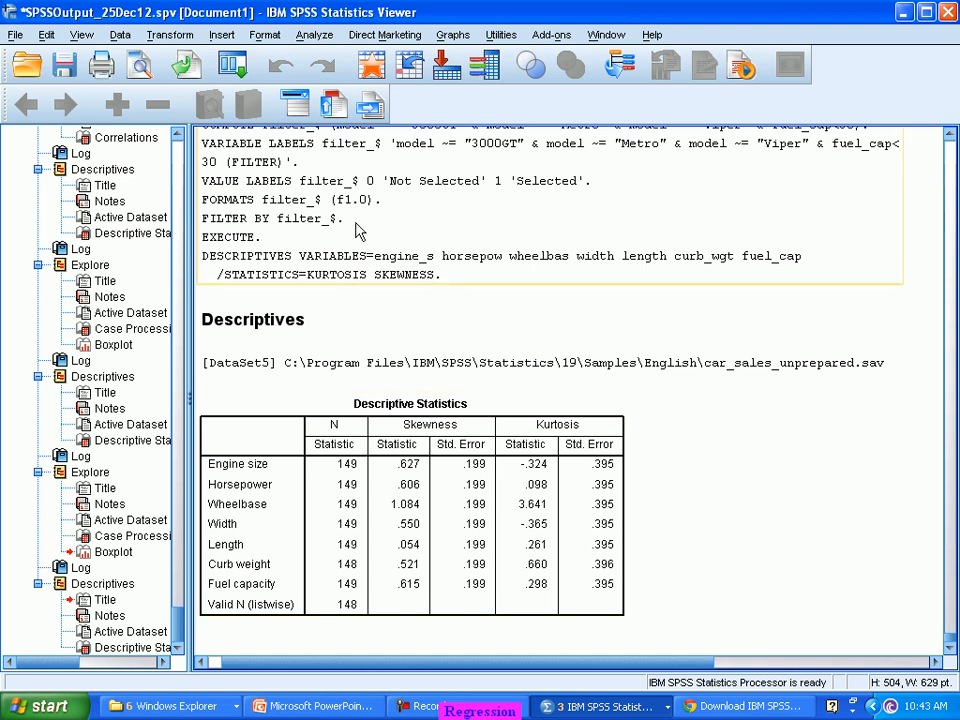
# Step: Start a Linear Regression analysis and assign LnPrice as the dependent variable
pyautogui.click(226, 72)
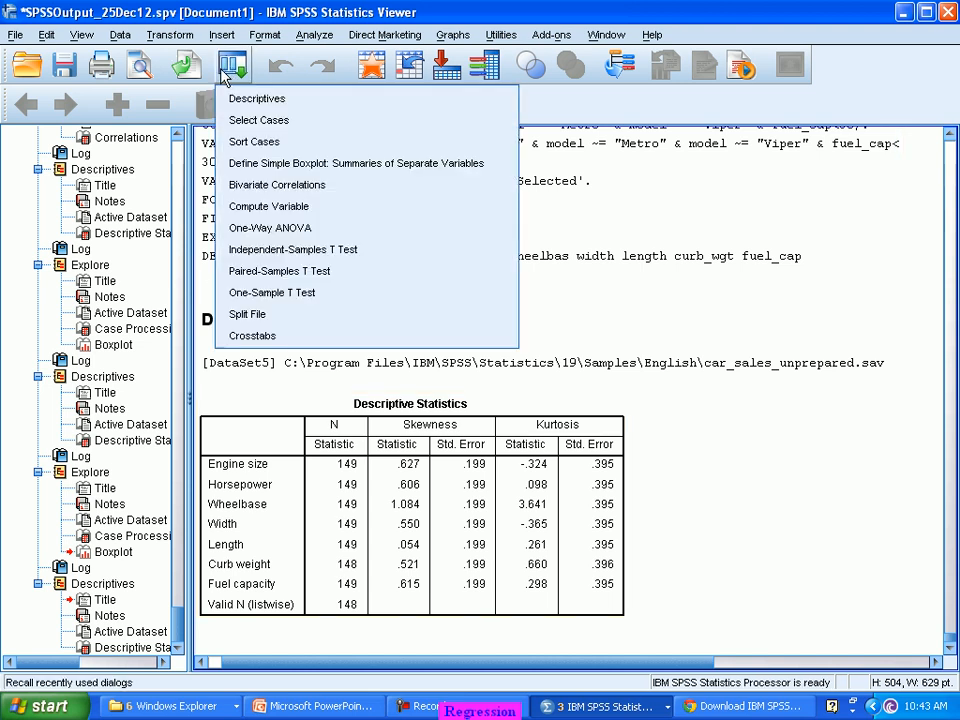
pyautogui.click(318, 37)
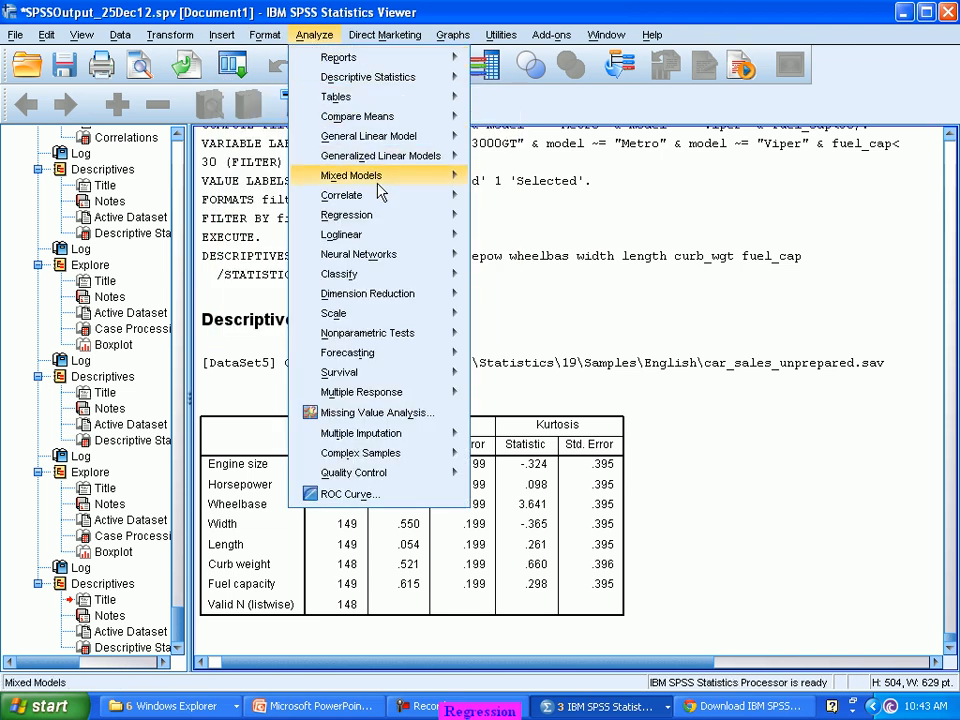
pyautogui.moveTo(394, 222)
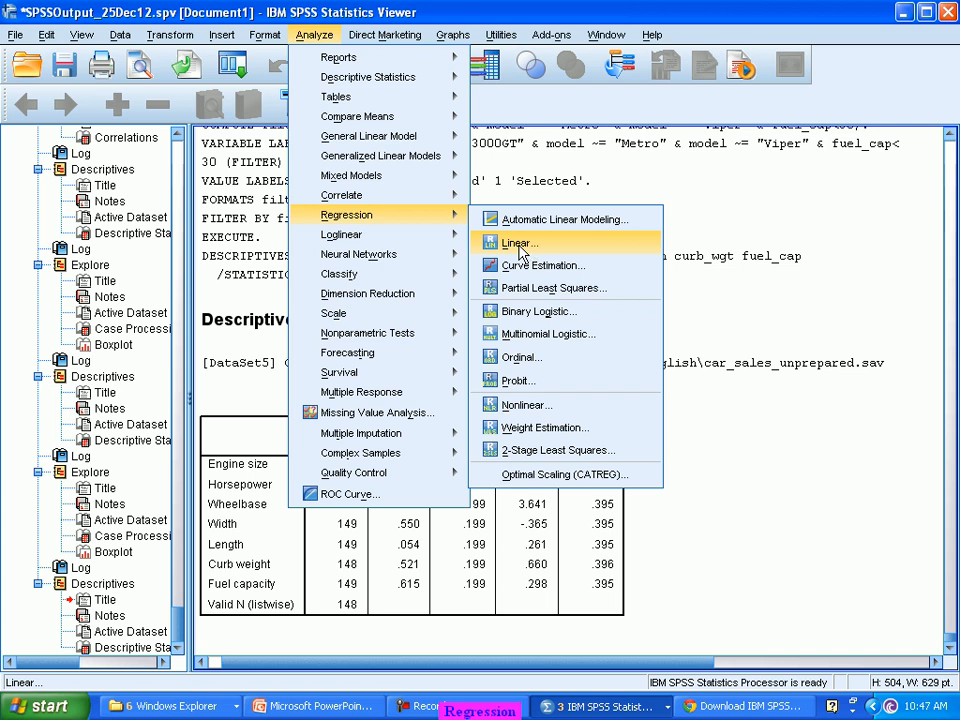
pyautogui.click(519, 246)
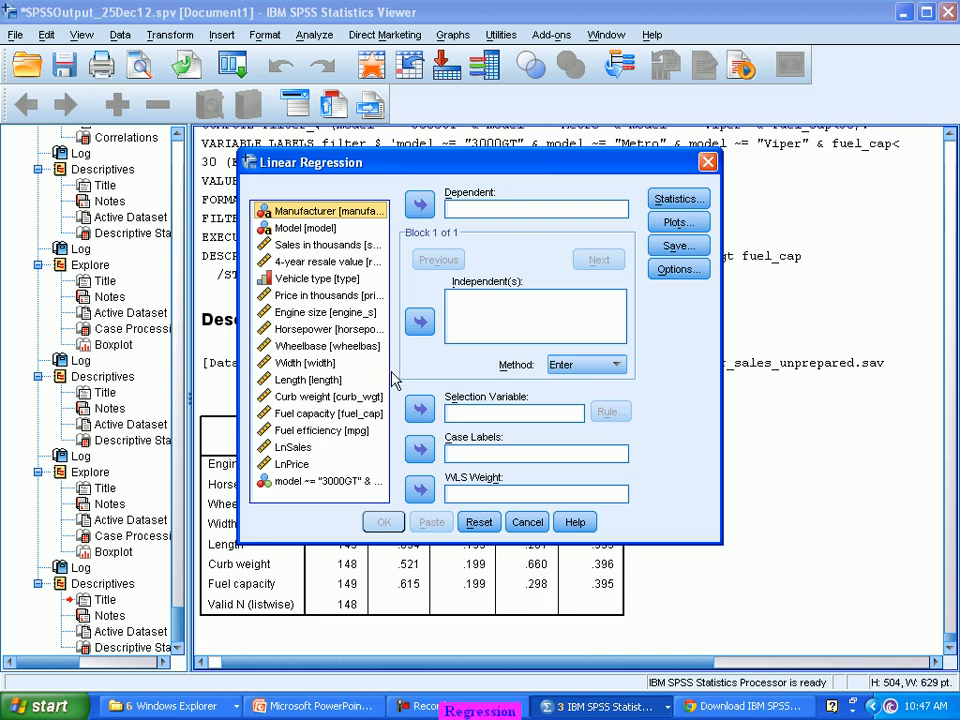
pyautogui.click(300, 465)
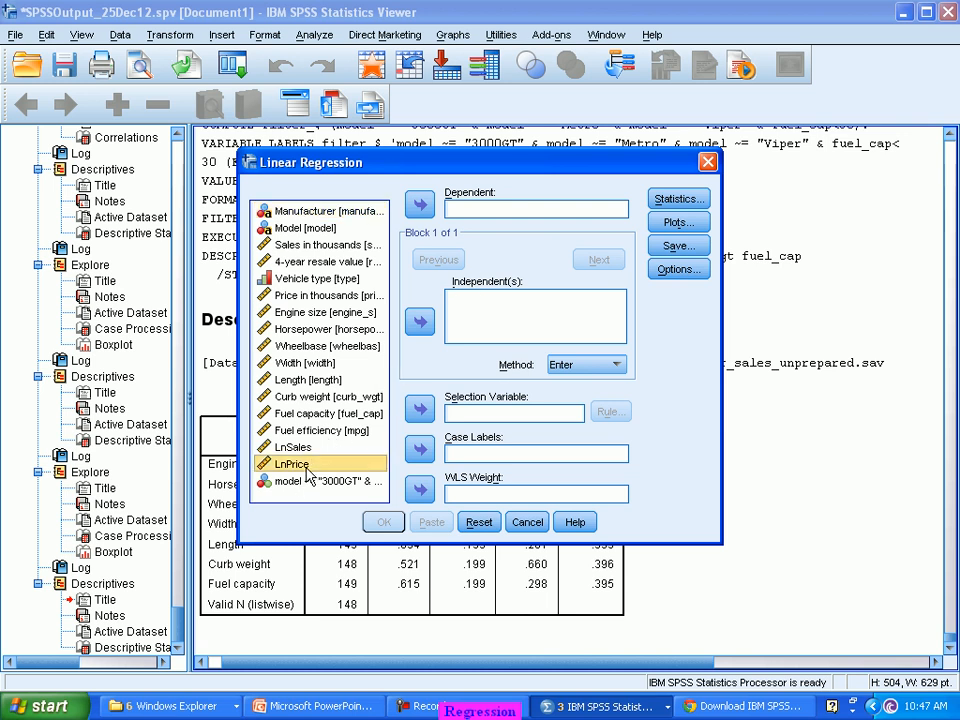
pyautogui.click(418, 208)
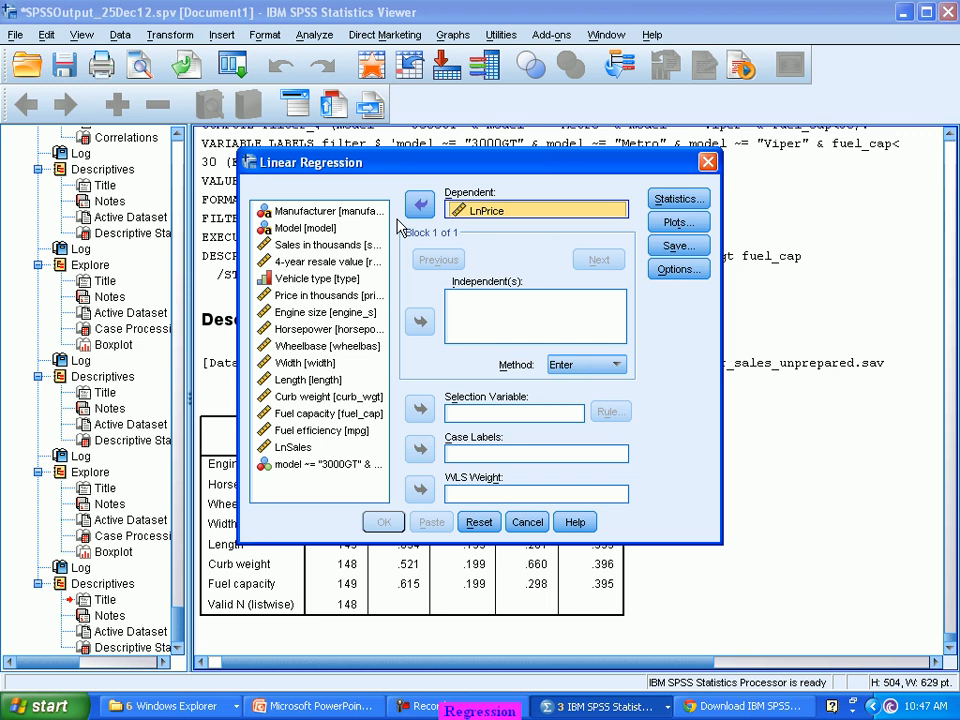
# Step: Add Vehicle type, Engine size, Horsepower, Width, Length, Curb weight, Fuel capacity and Fuel efficiency as the regression's independent variables, leaving out Wheelbase
pyautogui.click(310, 280)
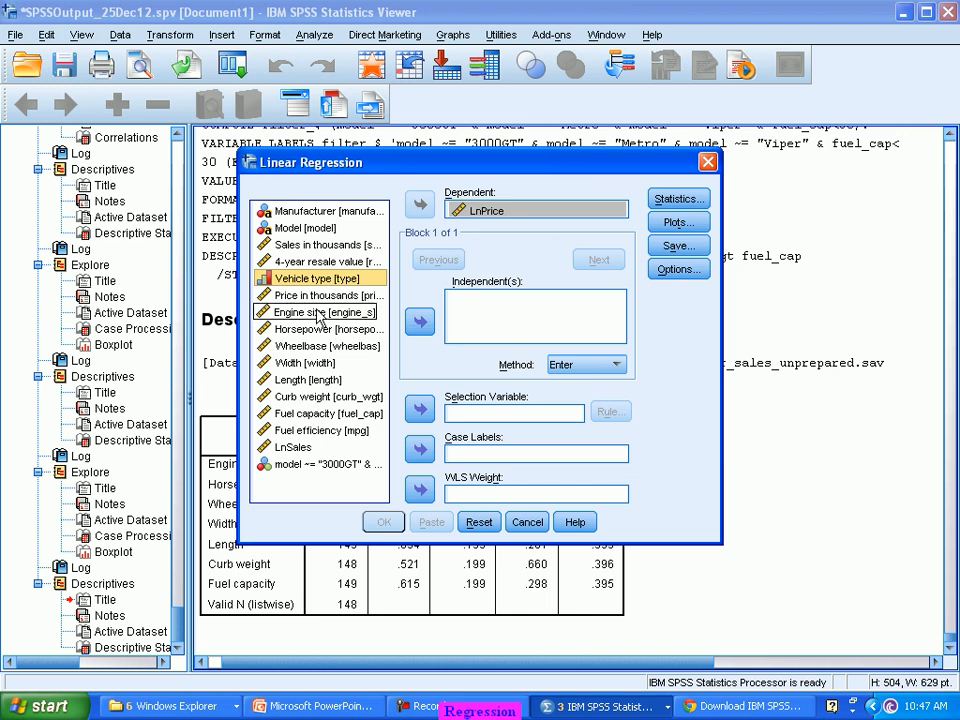
pyautogui.click(318, 312)
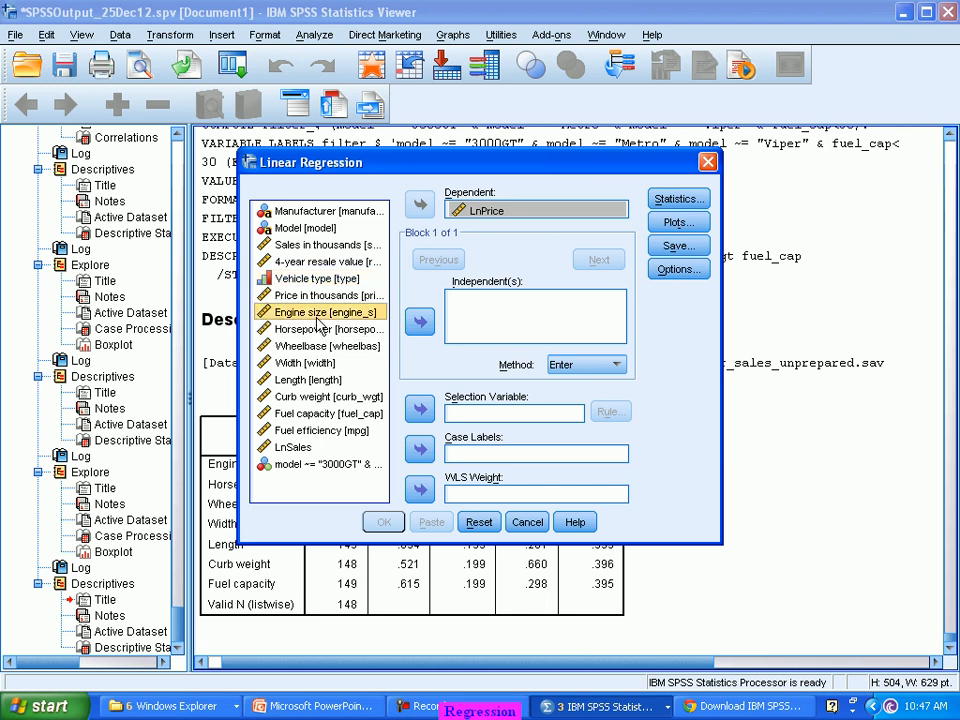
pyautogui.keyDown('ctrl'); pyautogui.click(322, 279); pyautogui.keyUp('ctrl')
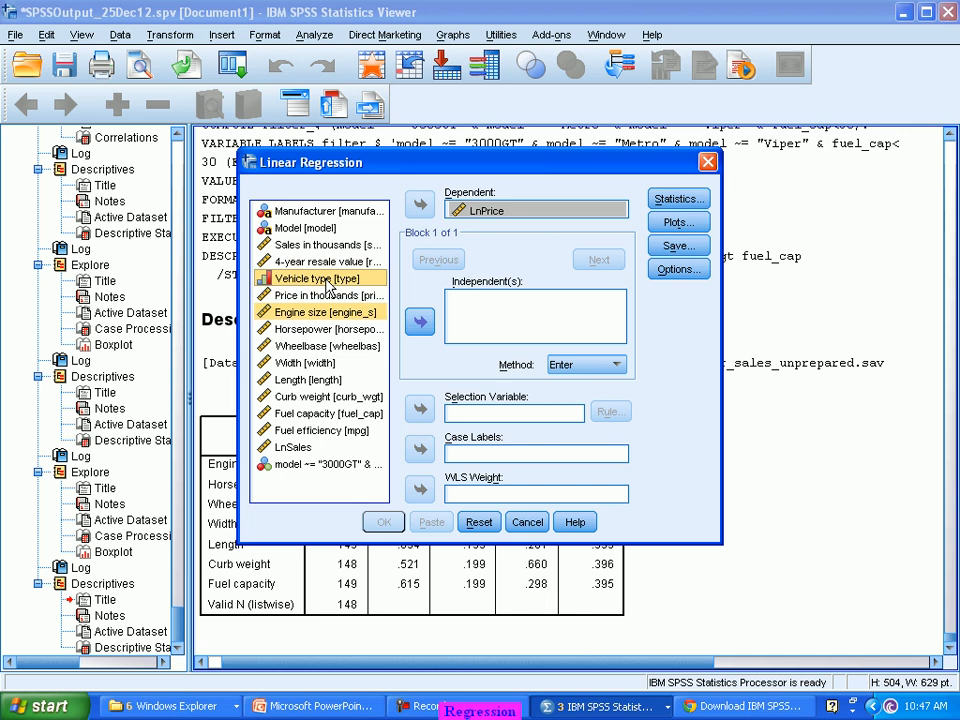
pyautogui.keyDown('ctrl'); pyautogui.click(328, 331); pyautogui.keyUp('ctrl')
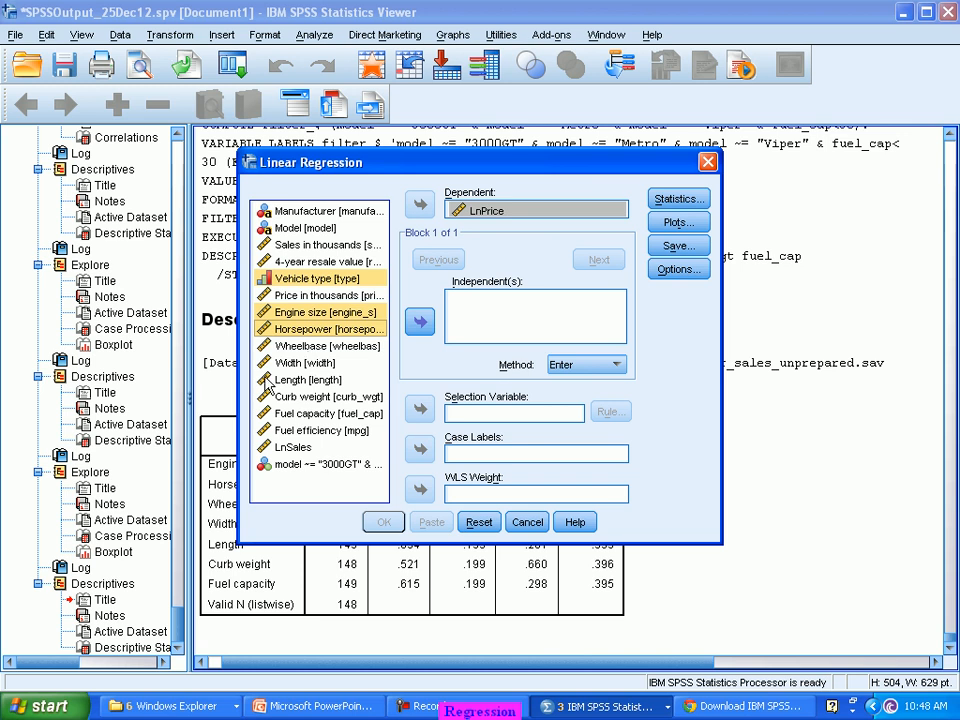
pyautogui.keyDown('ctrl'); pyautogui.click(328, 364); pyautogui.keyUp('ctrl')
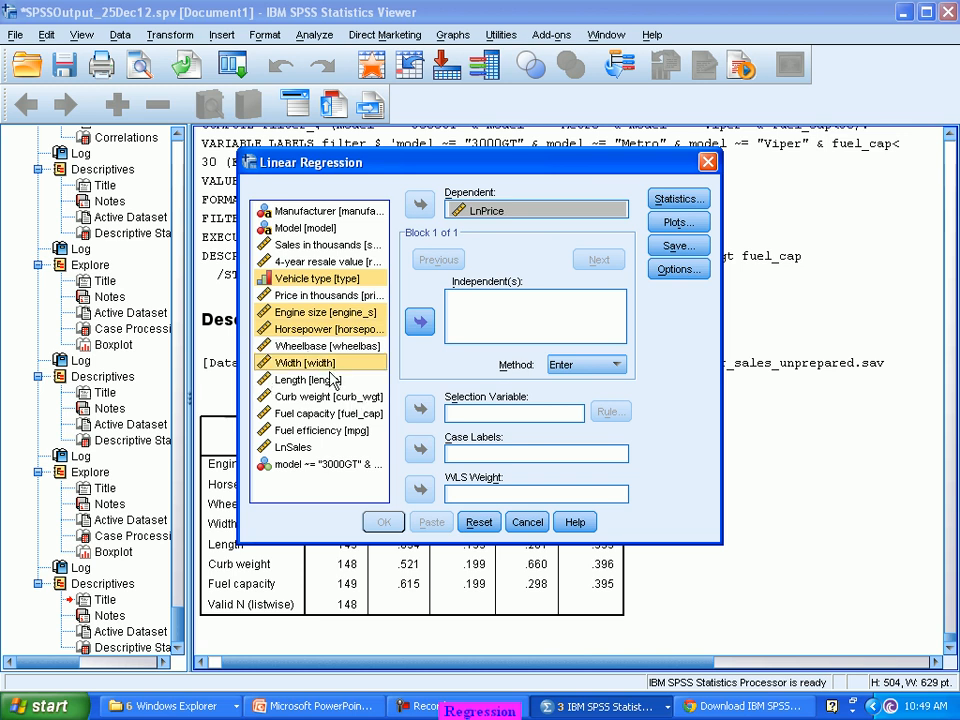
pyautogui.keyDown('ctrl'); pyautogui.click(315, 381); pyautogui.keyUp('ctrl')
pyautogui.keyDown('ctrl'); pyautogui.click(352, 398); pyautogui.keyUp('ctrl')
pyautogui.keyDown('ctrl'); pyautogui.click(362, 416); pyautogui.keyUp('ctrl')
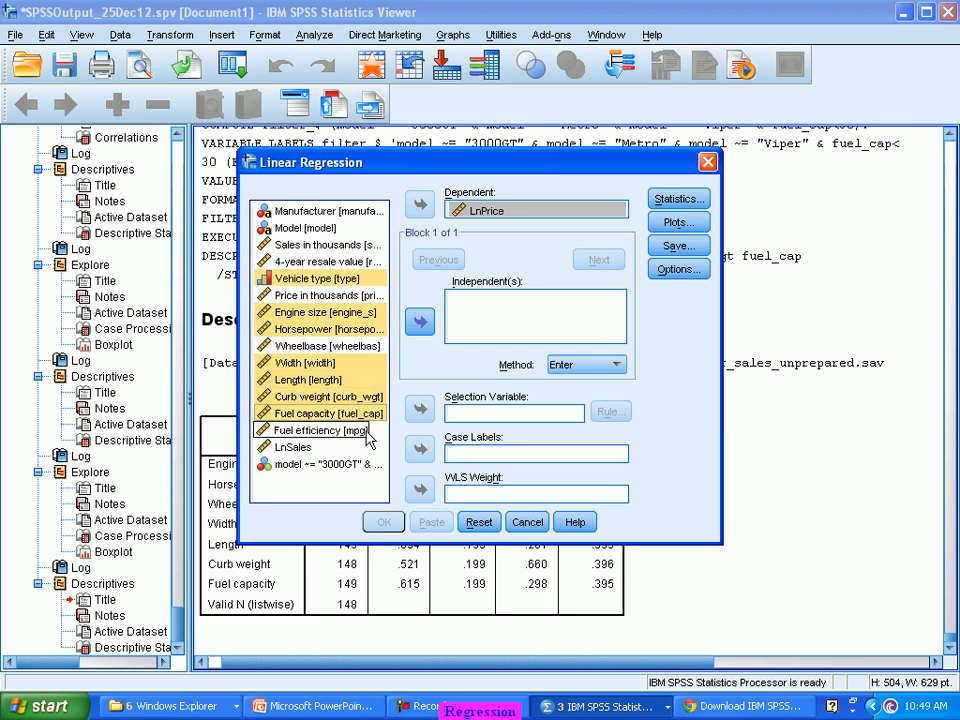
pyautogui.keyDown('ctrl'); pyautogui.click(356, 433); pyautogui.keyUp('ctrl')
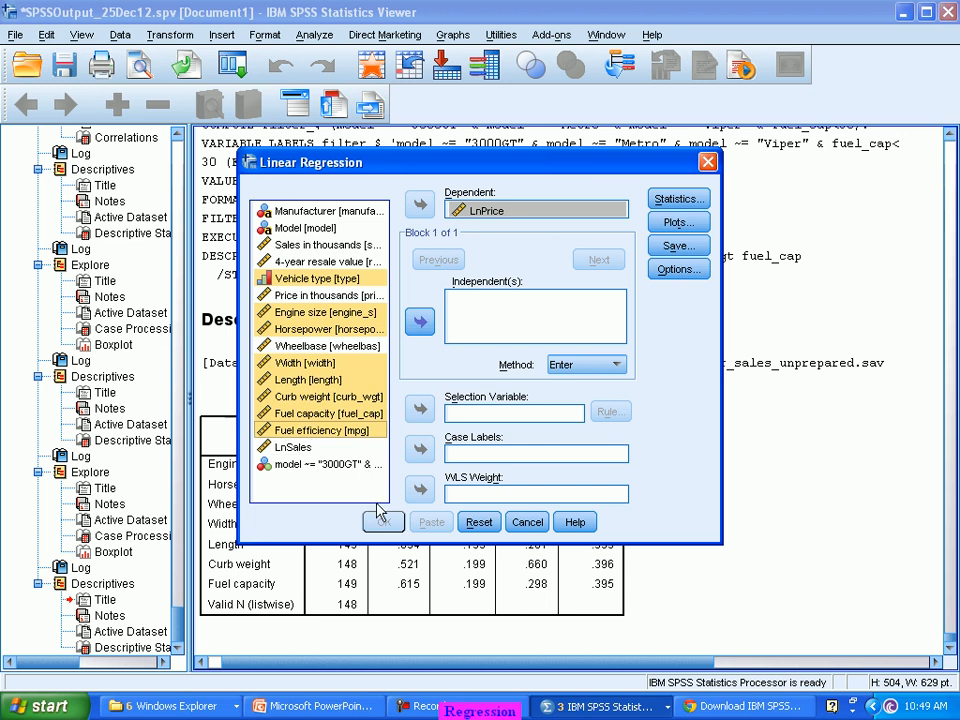
pyautogui.click(433, 323)
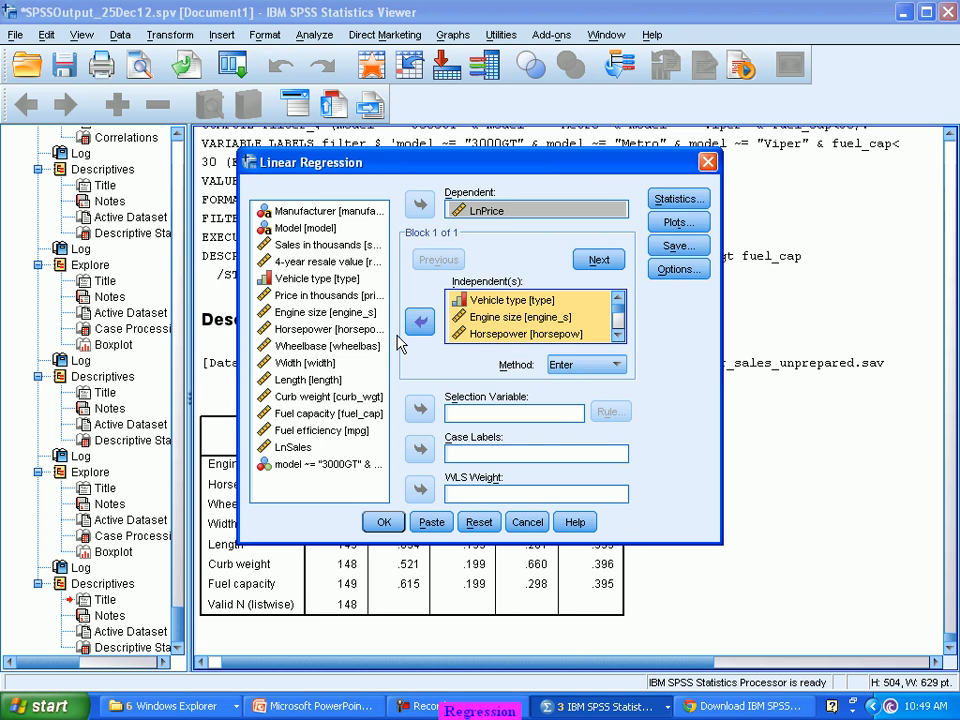
# Step: Request part and partial correlations and collinearity diagnostics for the regression, and look over the plot options without adding any
pyautogui.click(689, 199)
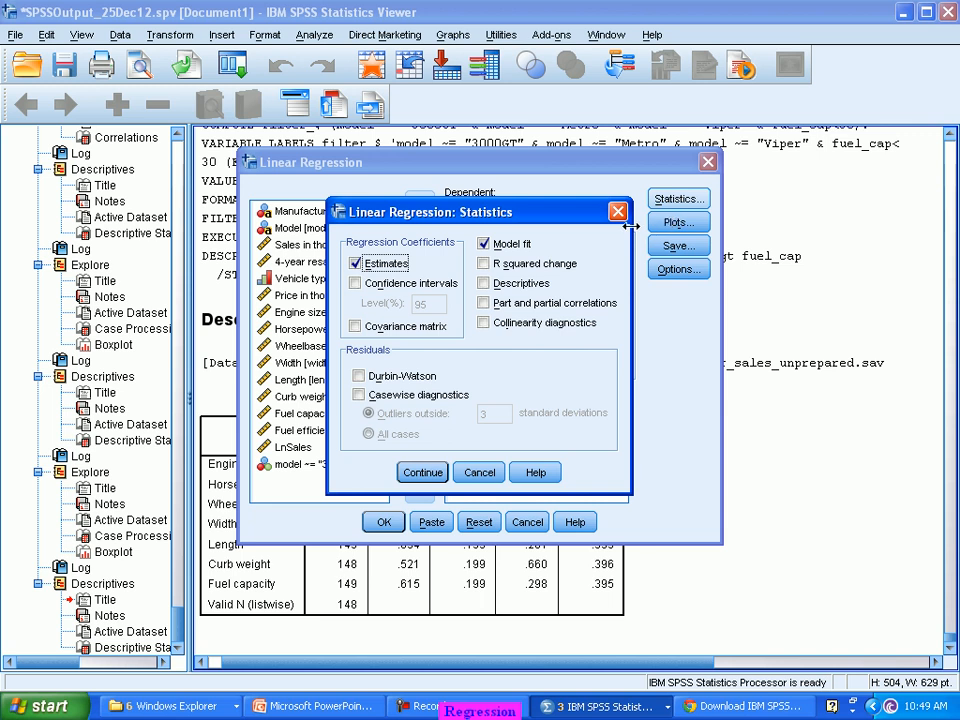
pyautogui.click(485, 305)
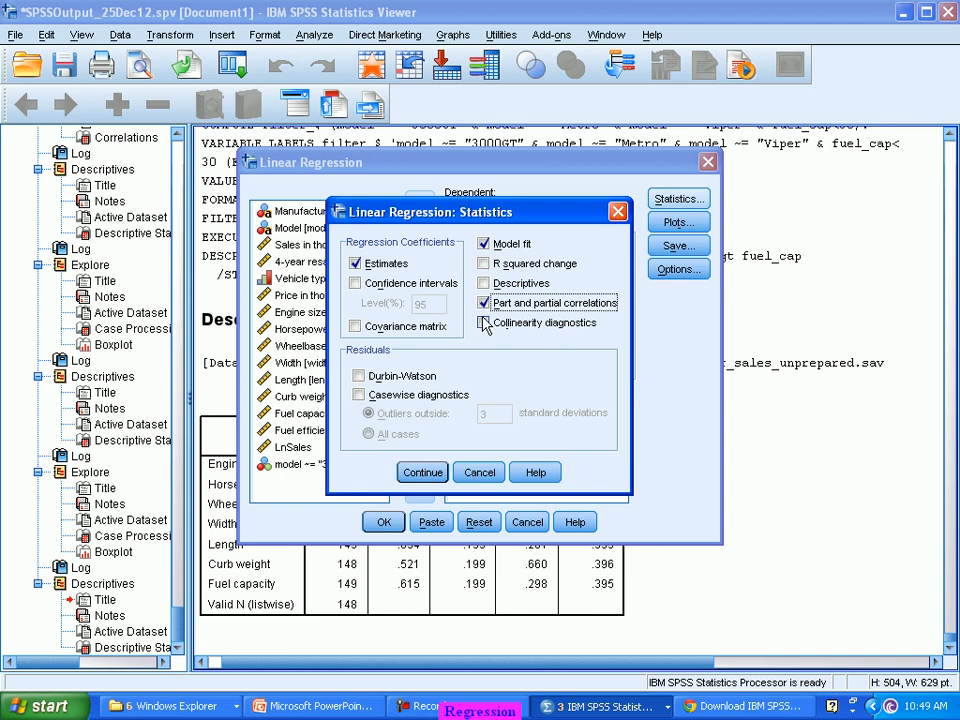
pyautogui.click(484, 323)
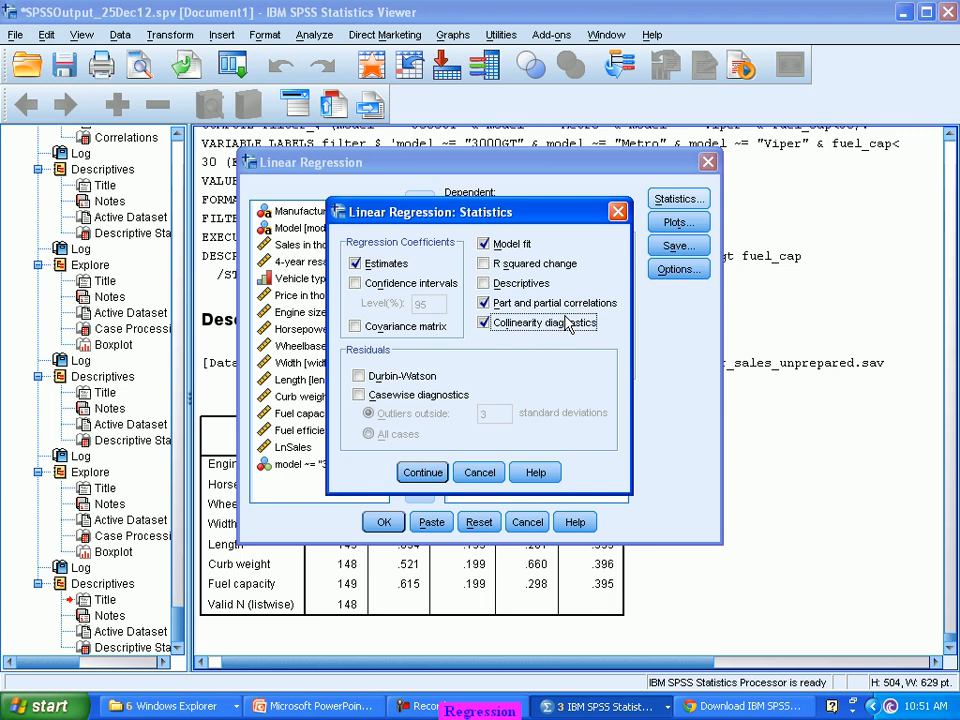
pyautogui.click(424, 472)
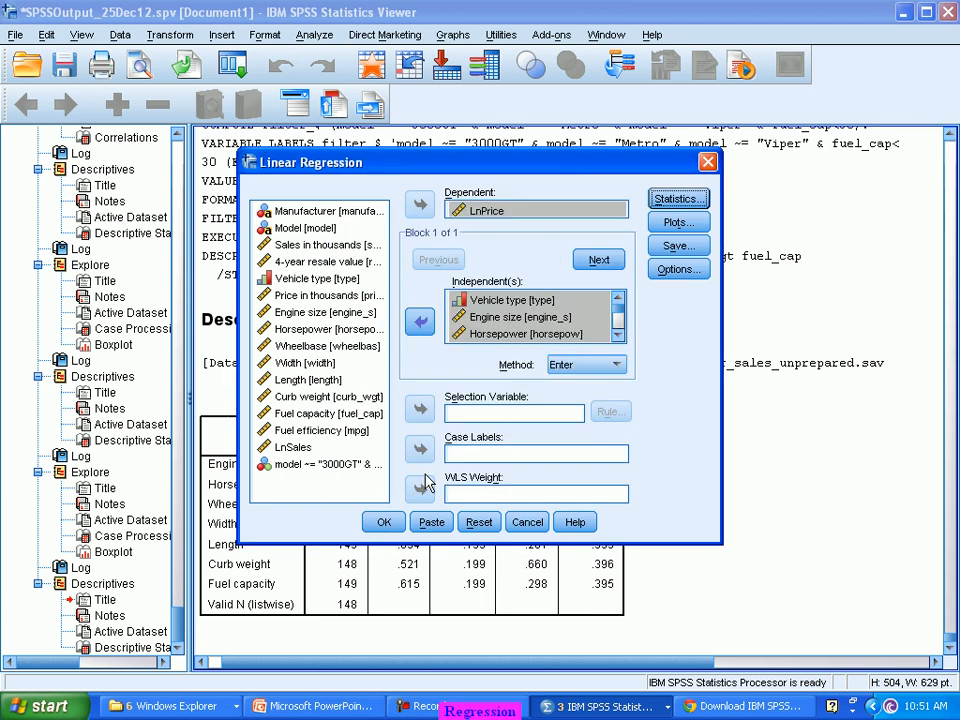
pyautogui.click(677, 231)
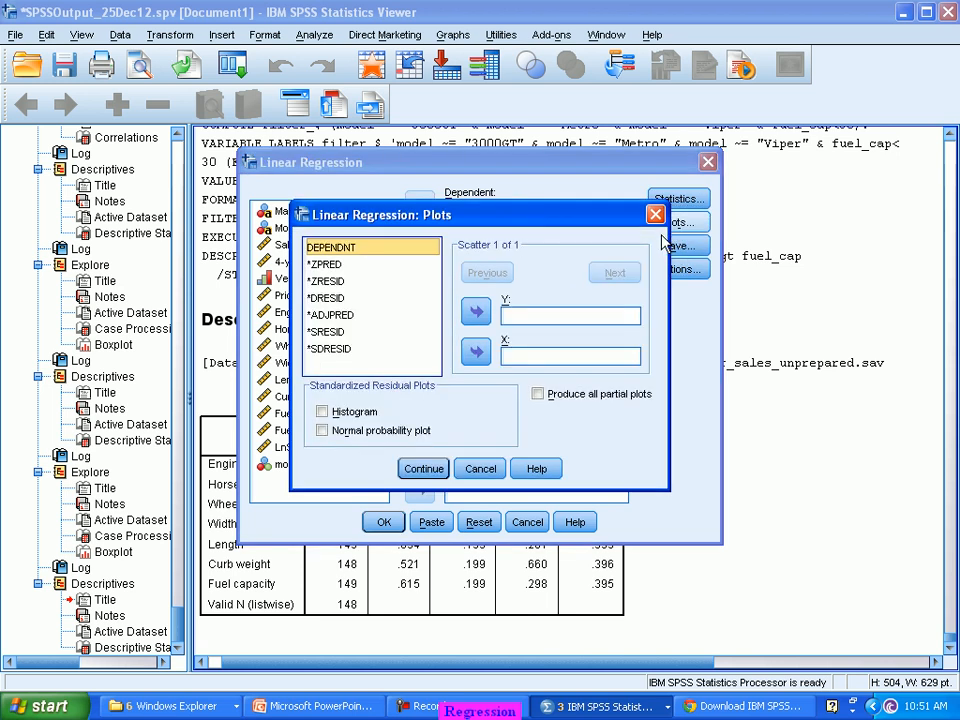
pyautogui.click(476, 479)
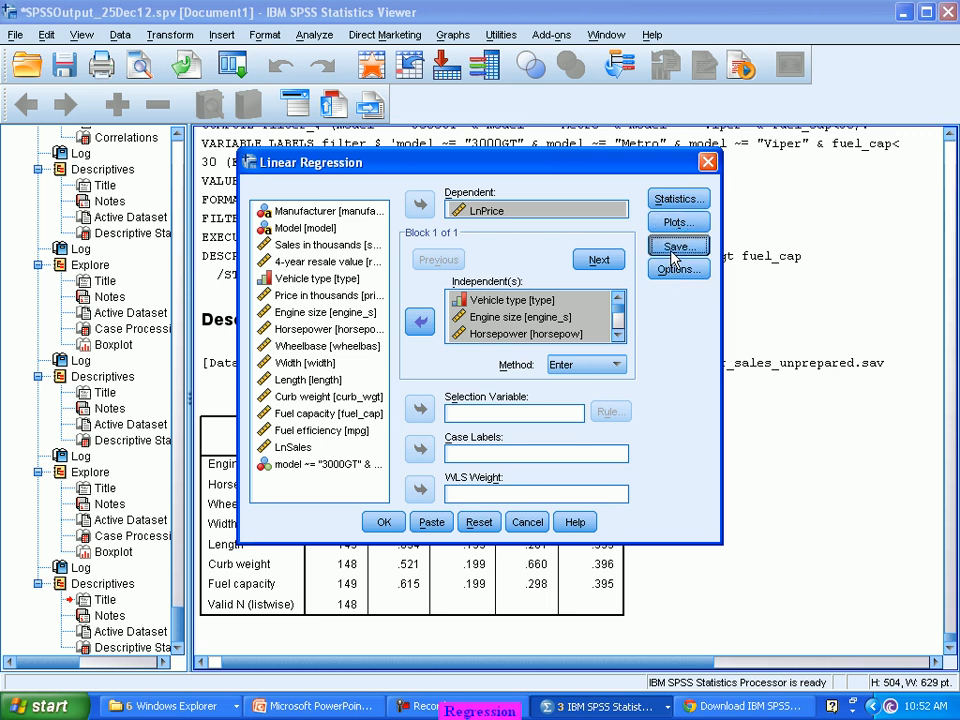
# Step: Set the regression to save unstandardized predicted values and choose My Documents as the folder for the exported model XML file
pyautogui.click(676, 246)
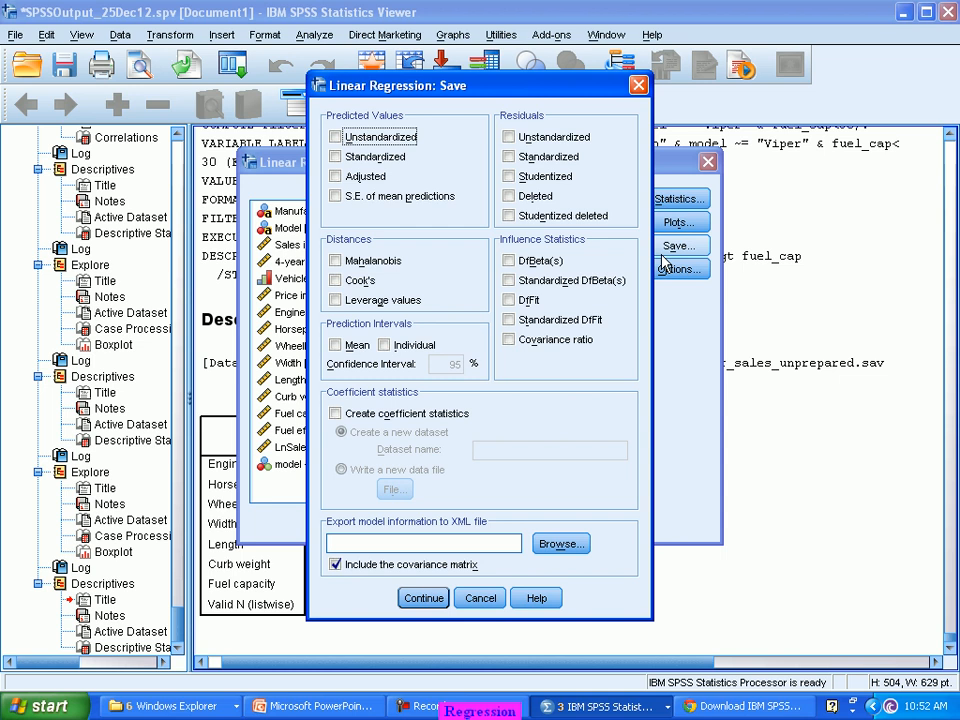
pyautogui.click(335, 137)
pyautogui.click(562, 544)
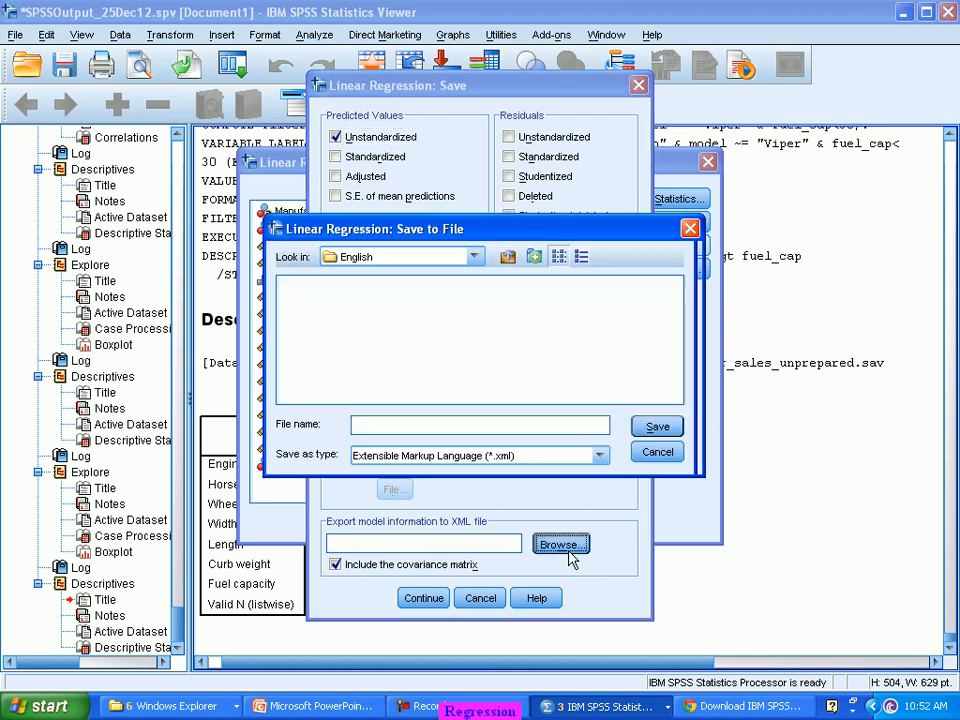
pyautogui.click(474, 257)
pyautogui.click(474, 257)
pyautogui.click(479, 256)
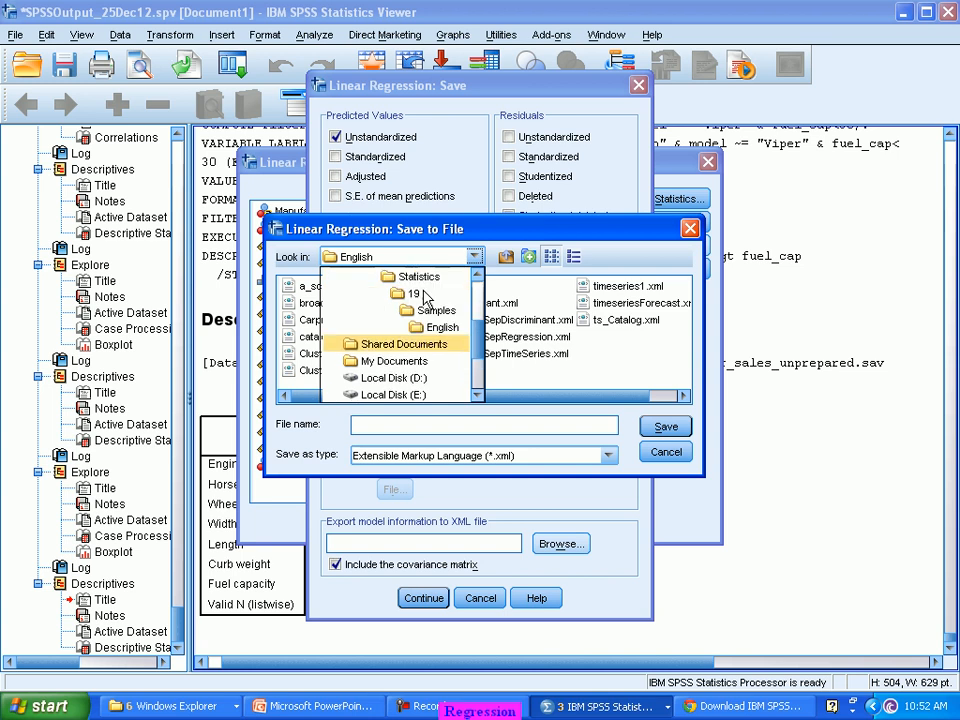
pyautogui.click(408, 297)
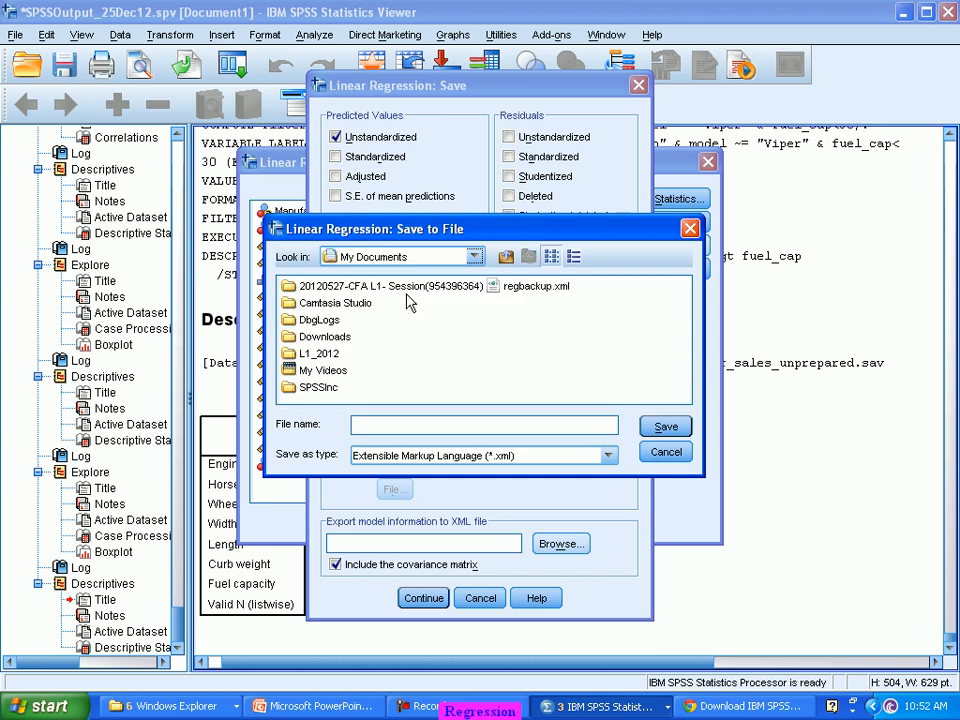
# Step: Name the exported model file Regression25Dec in XML format and accept the regression's save settings
pyautogui.click(487, 457)
pyautogui.click(487, 474)
pyautogui.write('Regres')
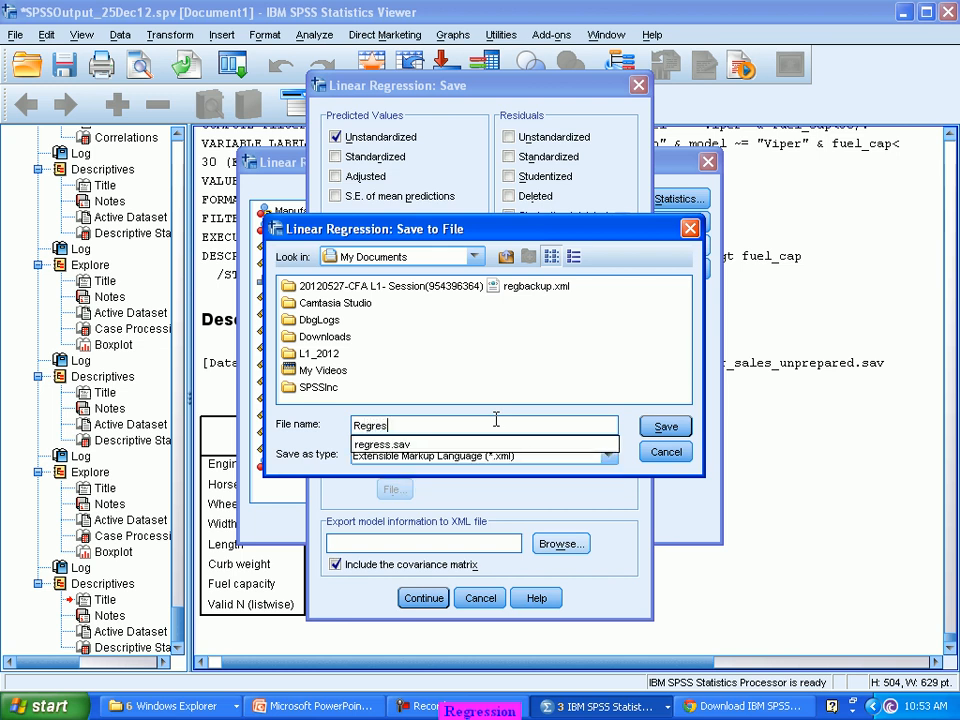
pyautogui.write('sion2')
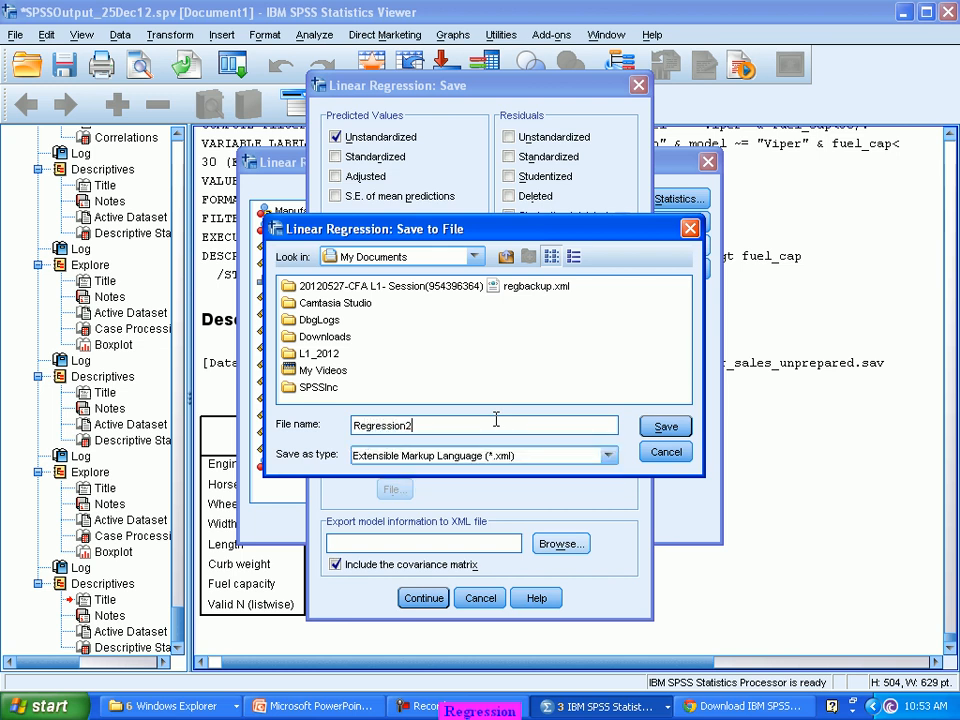
pyautogui.write('5Dec')
pyautogui.click(662, 430)
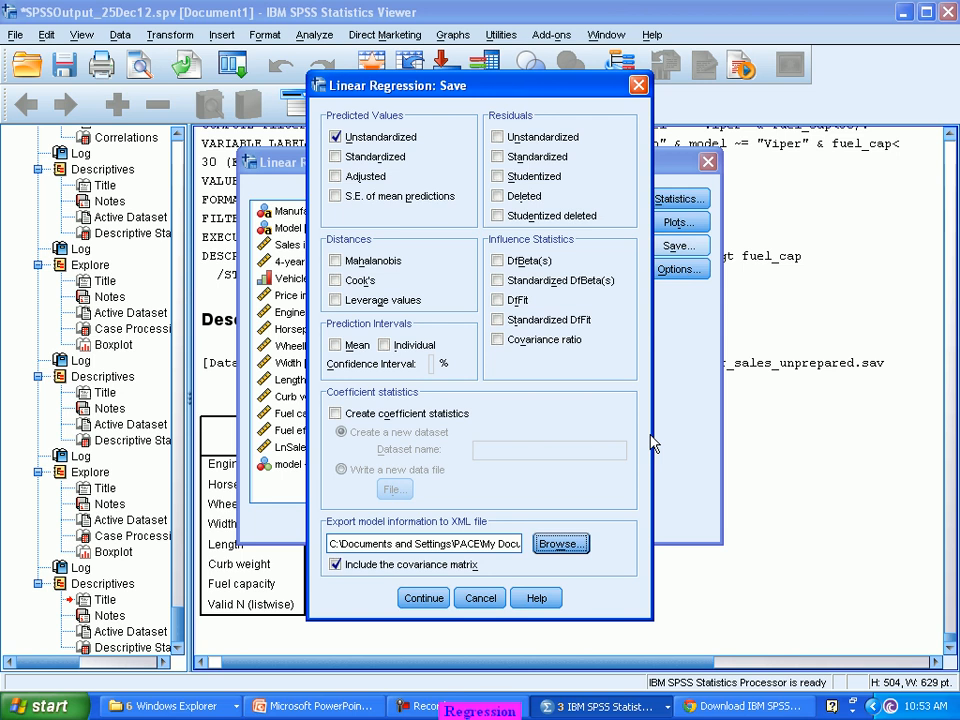
pyautogui.click(430, 608)
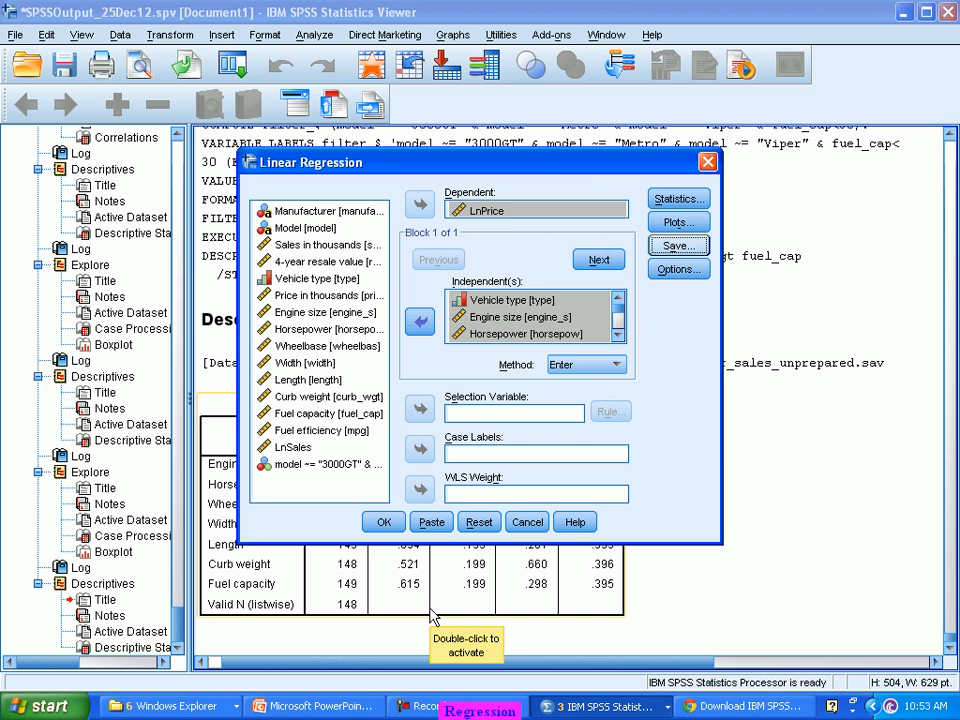
# Step: Look over the stepping and missing-value options without changing them, and run the linear regression
pyautogui.click(694, 276)
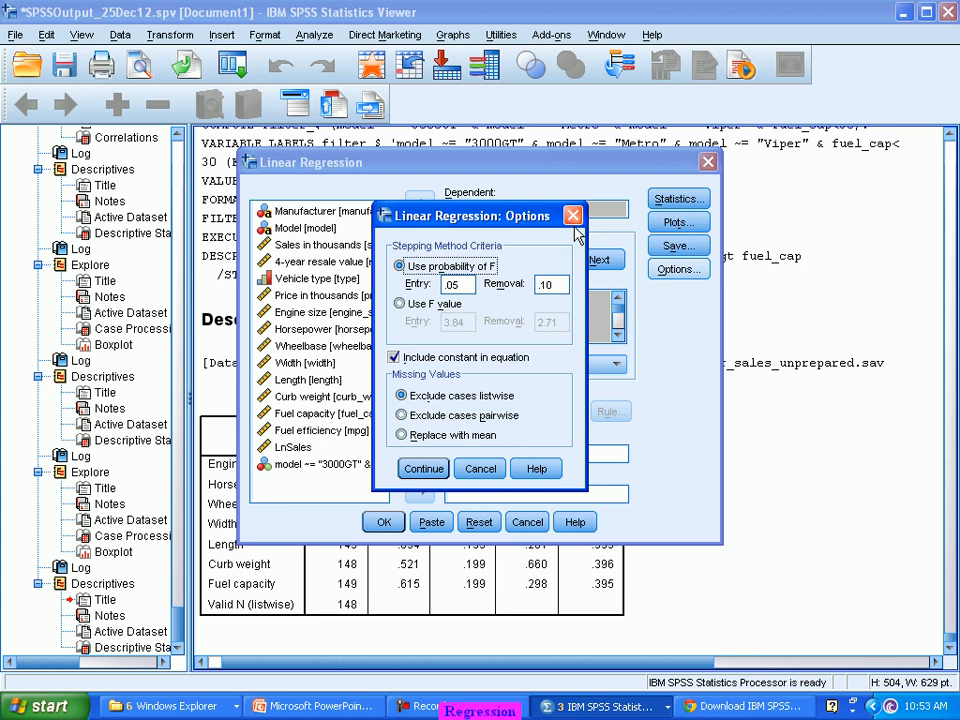
pyautogui.click(573, 216)
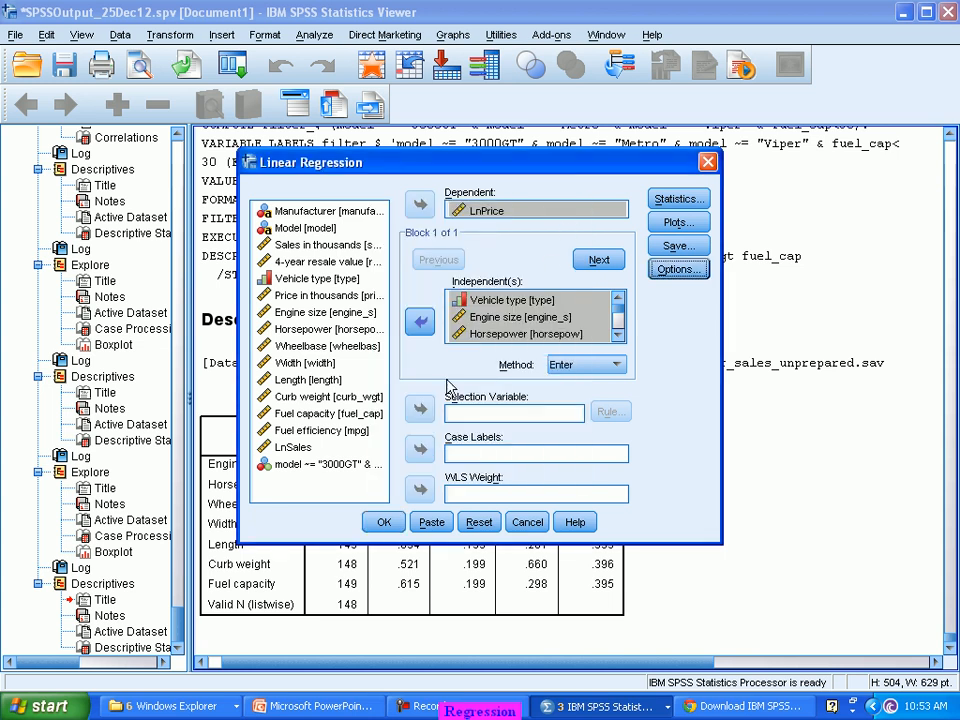
pyautogui.click(379, 523)
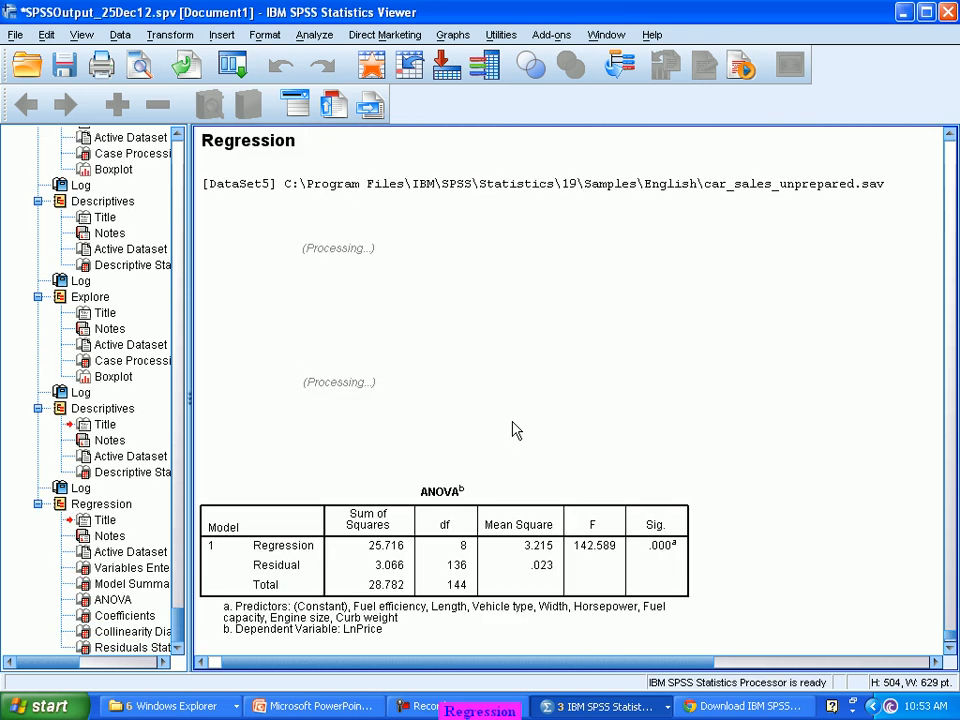
# Step: Examine the regression's Variables Entered/Removed, Model Summary and ANOVA tables, returning to the SPSSOutput_25Dec12.spv output when another window covers it
pyautogui.scroll(5, 510, 430)
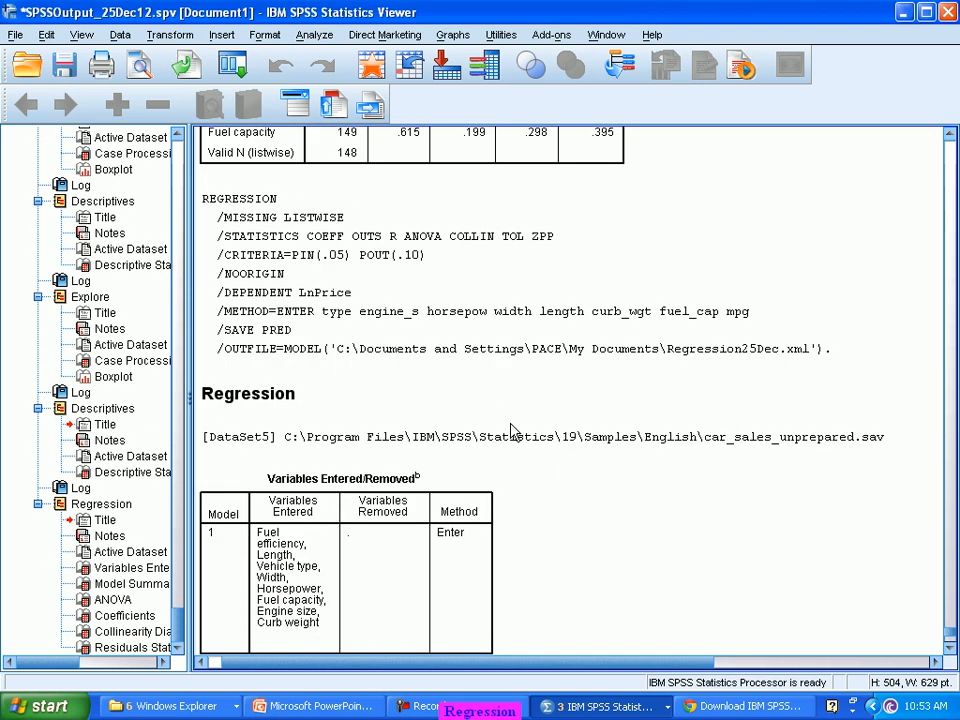
pyautogui.scroll(-3, 510, 430)
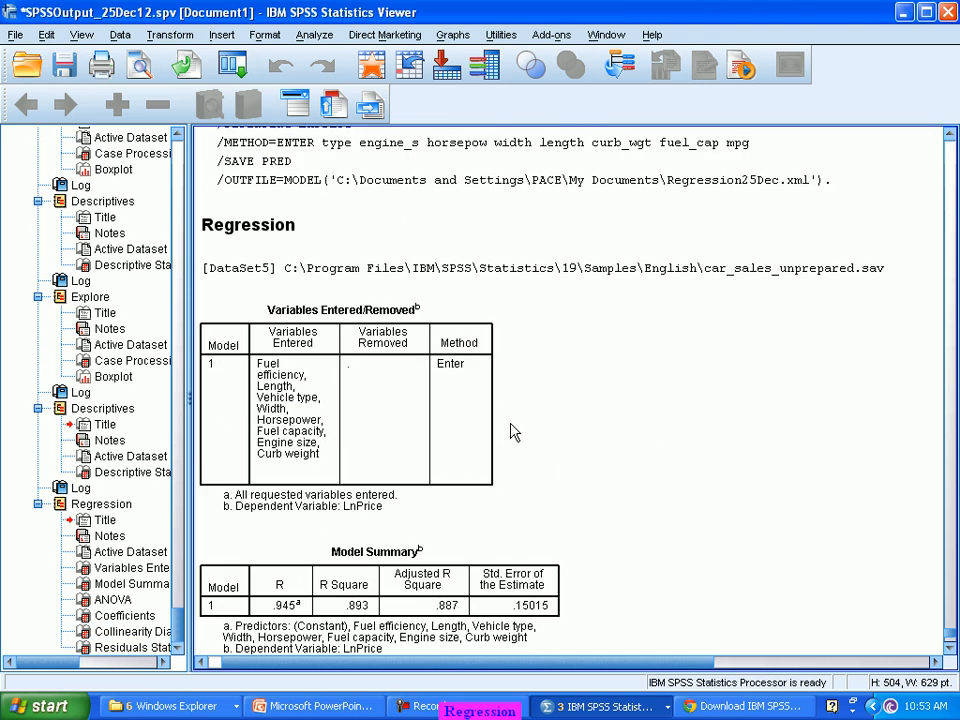
pyautogui.click(475, 313)
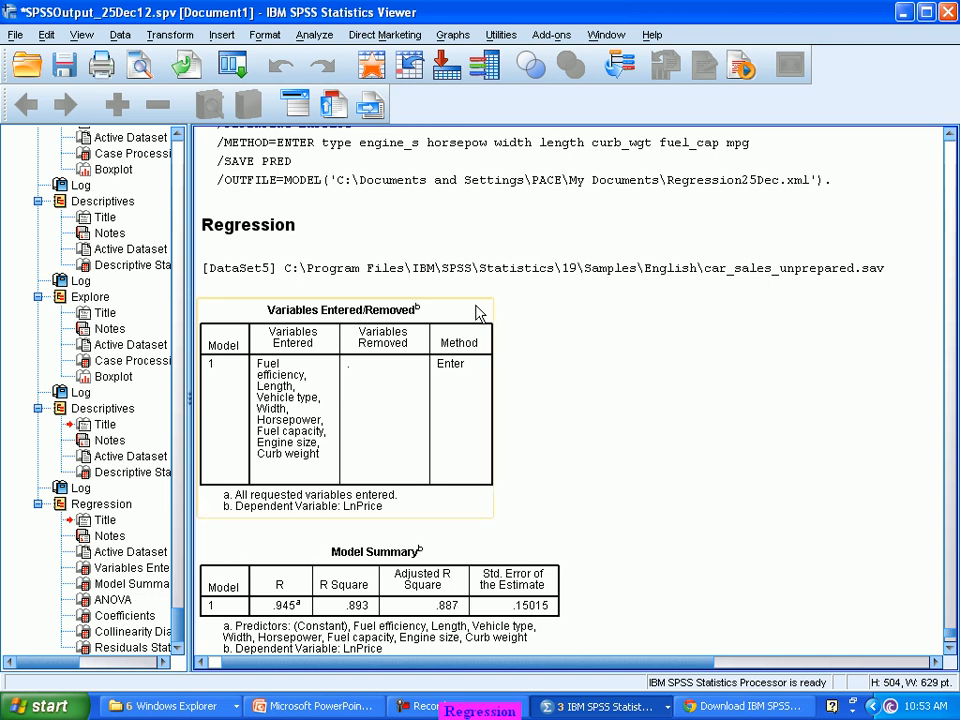
pyautogui.scroll(-2, 473, 315)
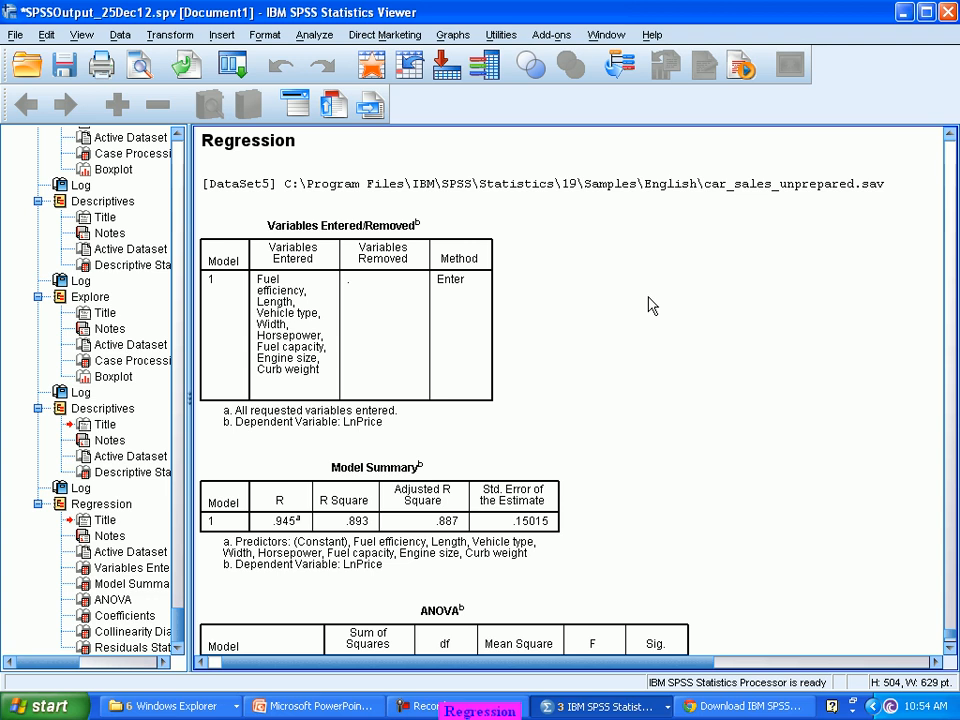
pyautogui.scroll(-3, 650, 305)
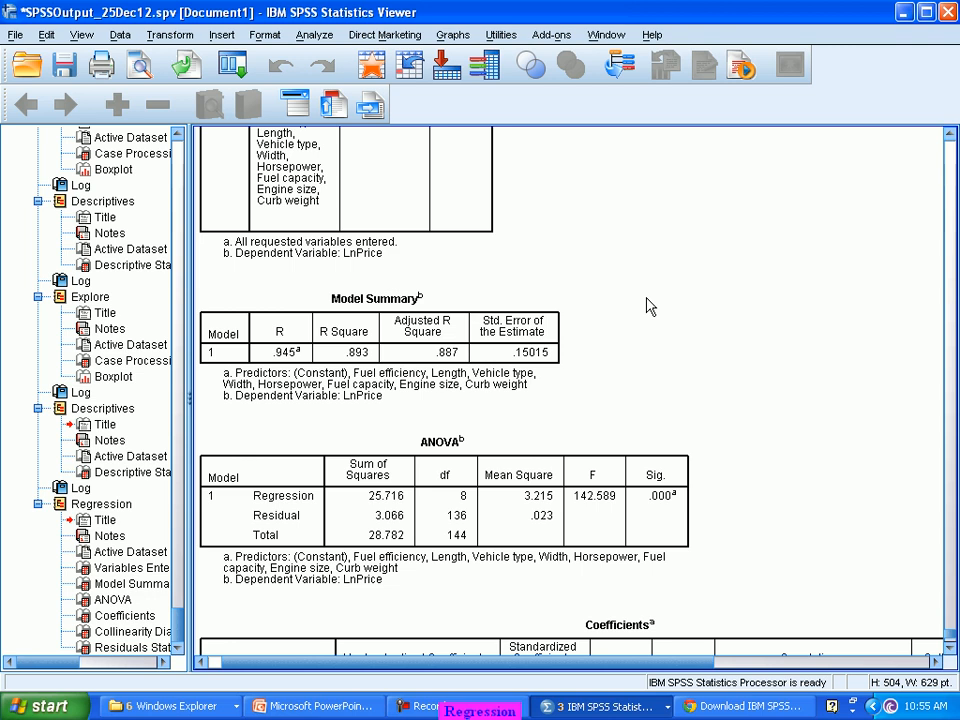
pyautogui.click(480, 325)
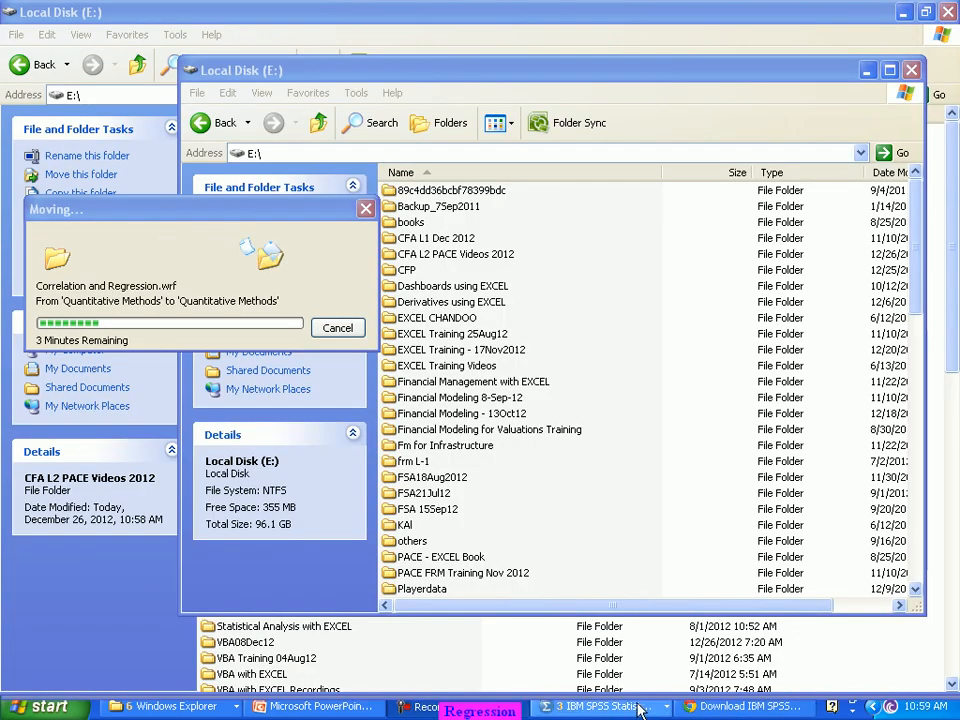
pyautogui.click(667, 710)
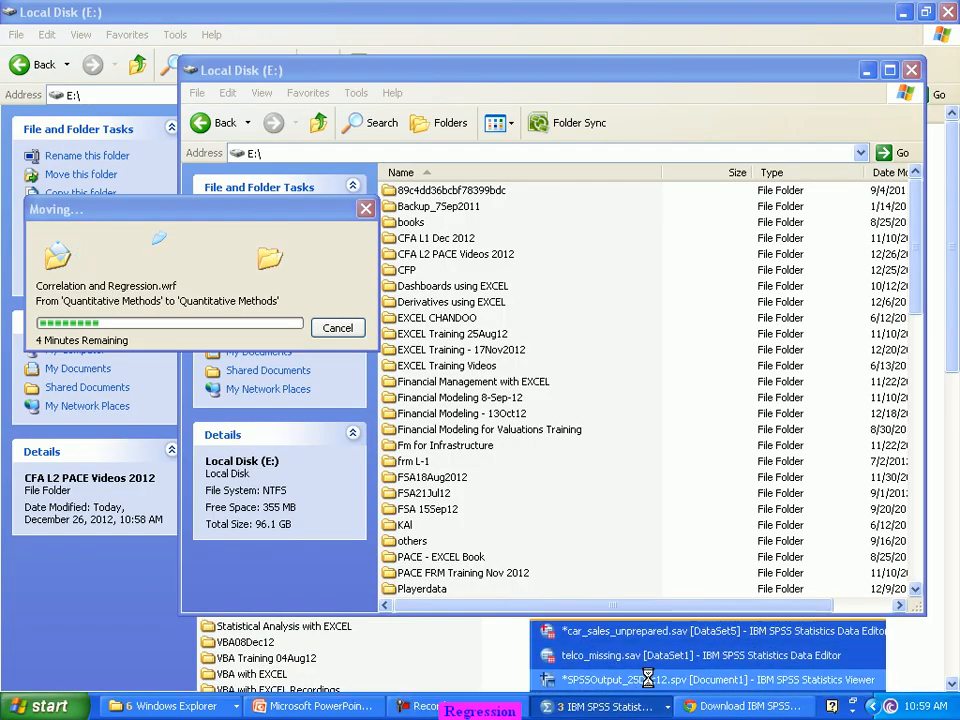
pyautogui.click(647, 679)
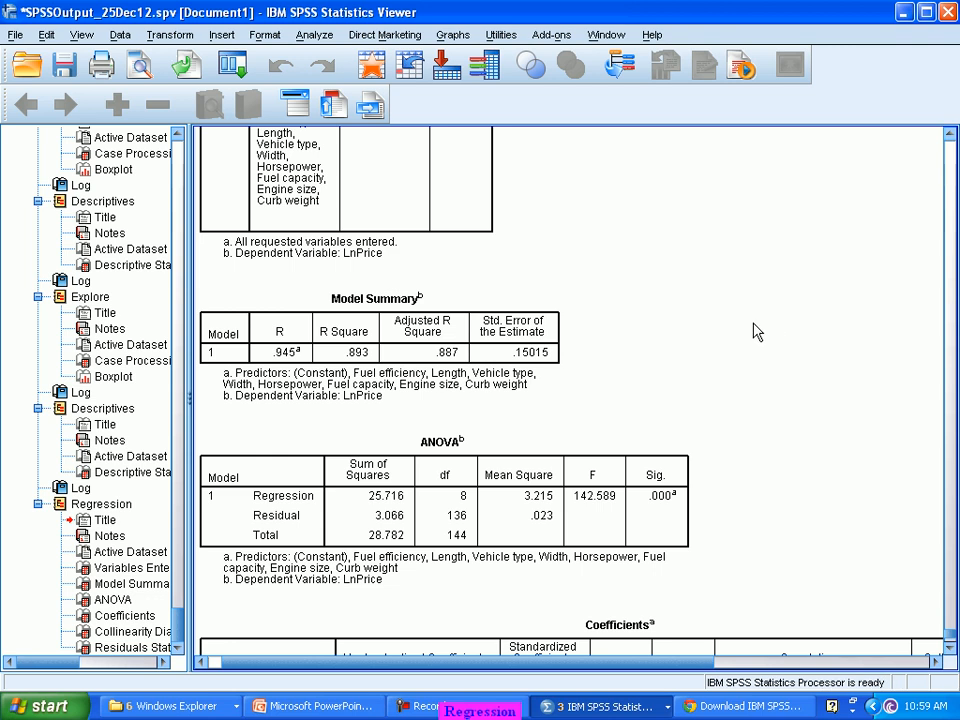
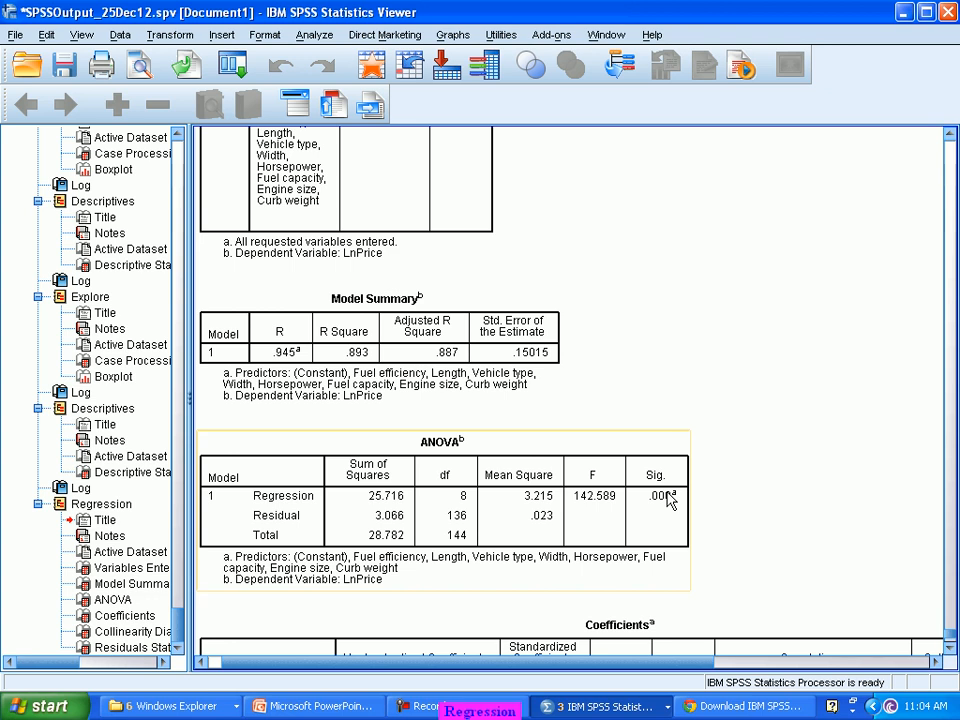
# Step: Open the regression's Coefficients table for editing and select its column of unstandardized B coefficients
pyautogui.scroll(-5, 670, 497)
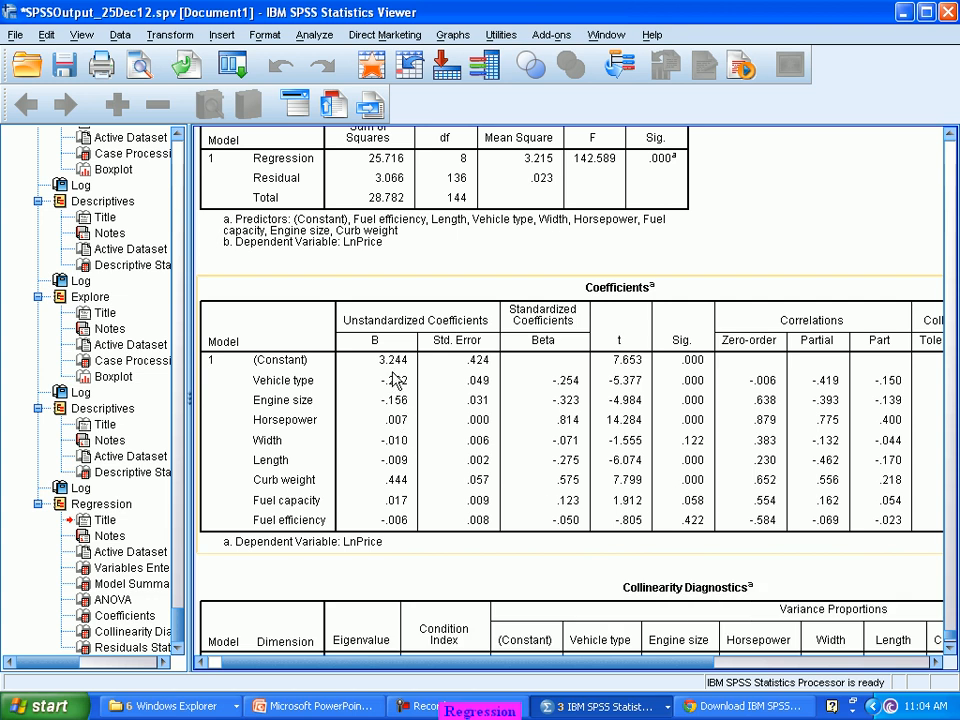
pyautogui.click(396, 497)
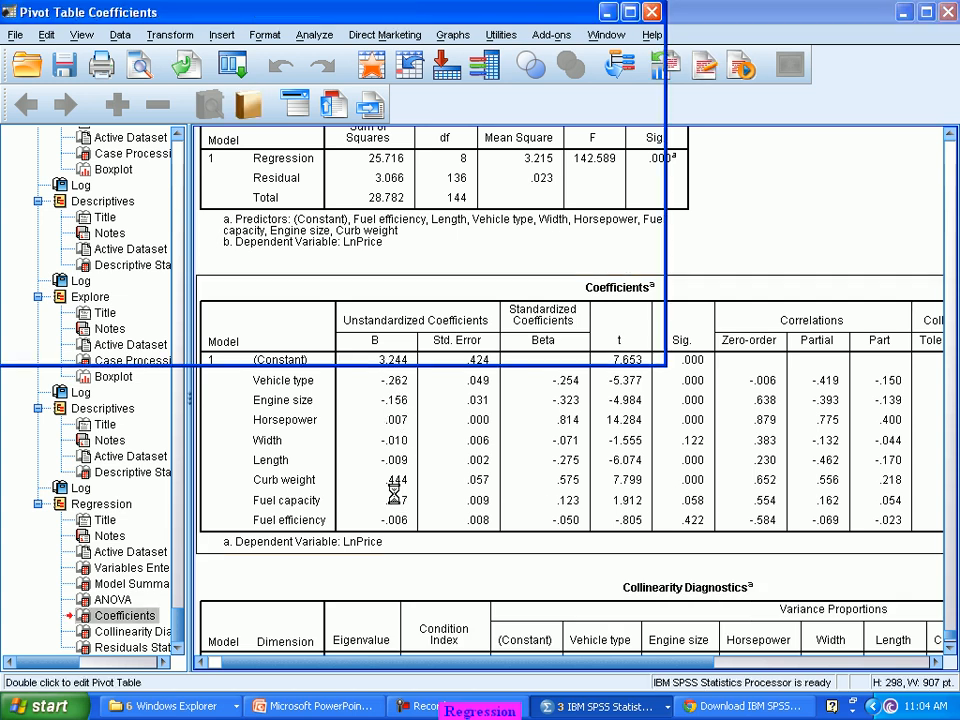
pyautogui.moveTo(188, 137); pyautogui.dragTo(200, 293)
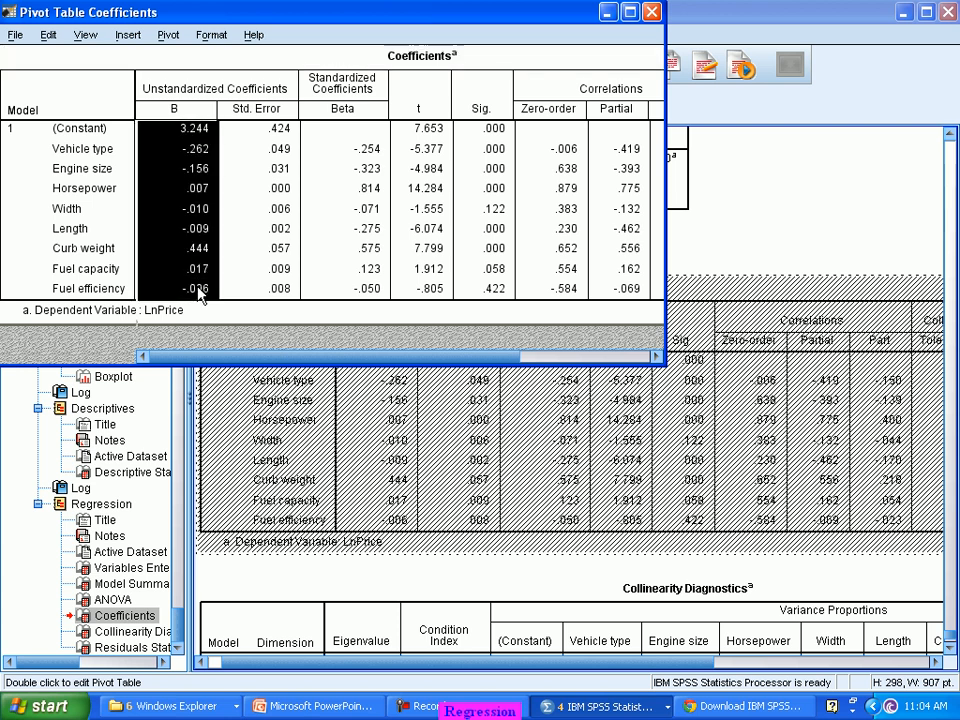
pyautogui.click(88, 133)
pyautogui.moveTo(75, 130); pyautogui.dragTo(80, 195)
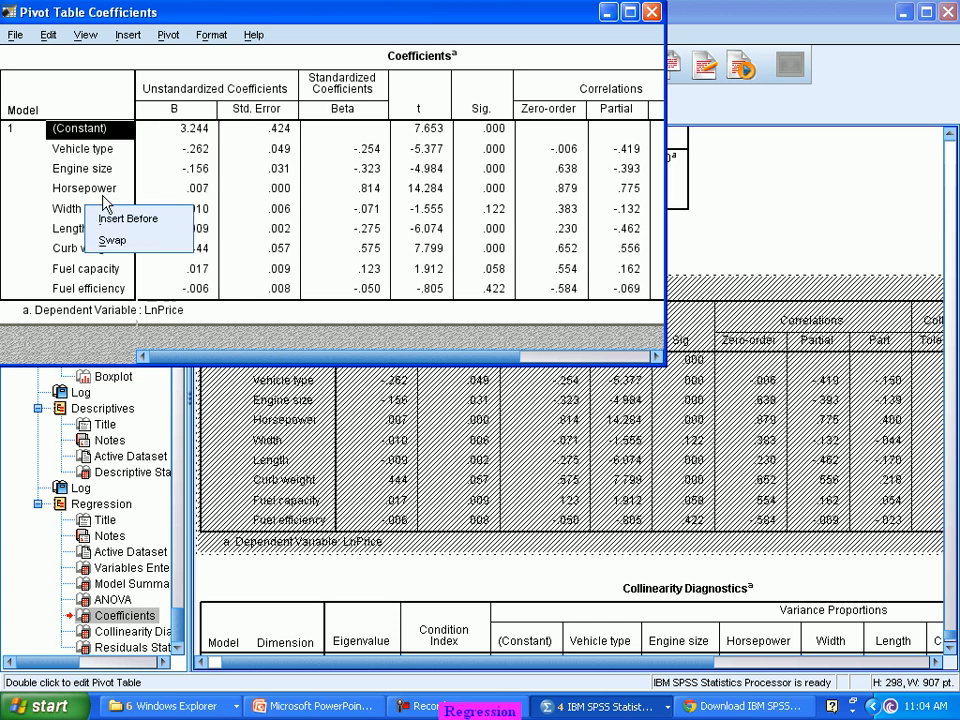
pyautogui.click(102, 182)
pyautogui.moveTo(113, 126); pyautogui.dragTo(113, 188)
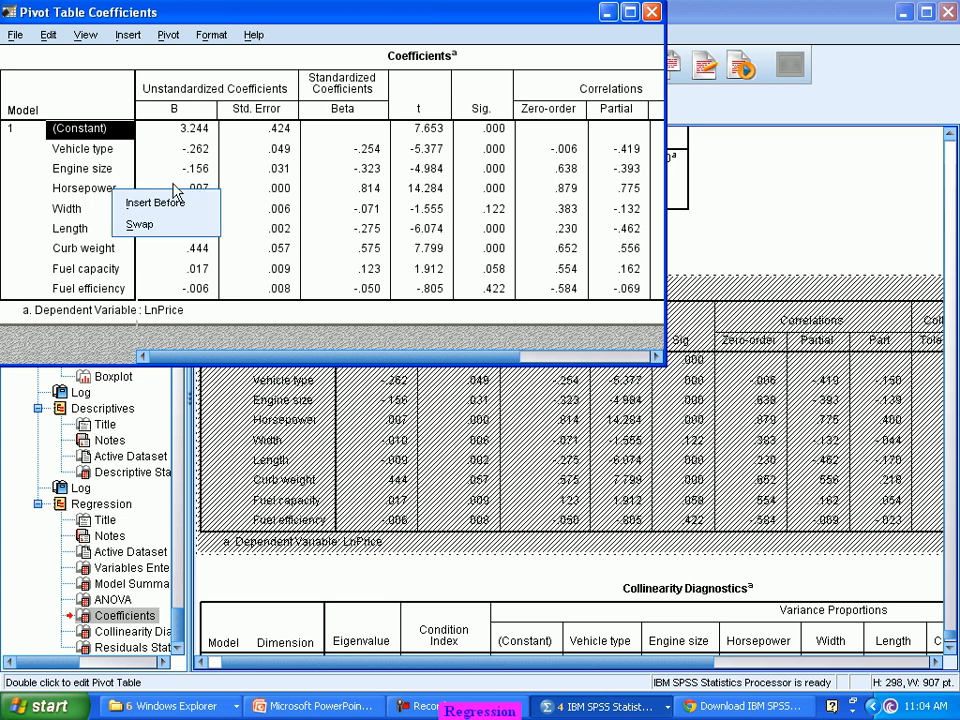
pyautogui.click(172, 151)
# Step: Copy the Coefficients table's row labels from (Constant) through Fuel efficiency
pyautogui.click(85, 129)
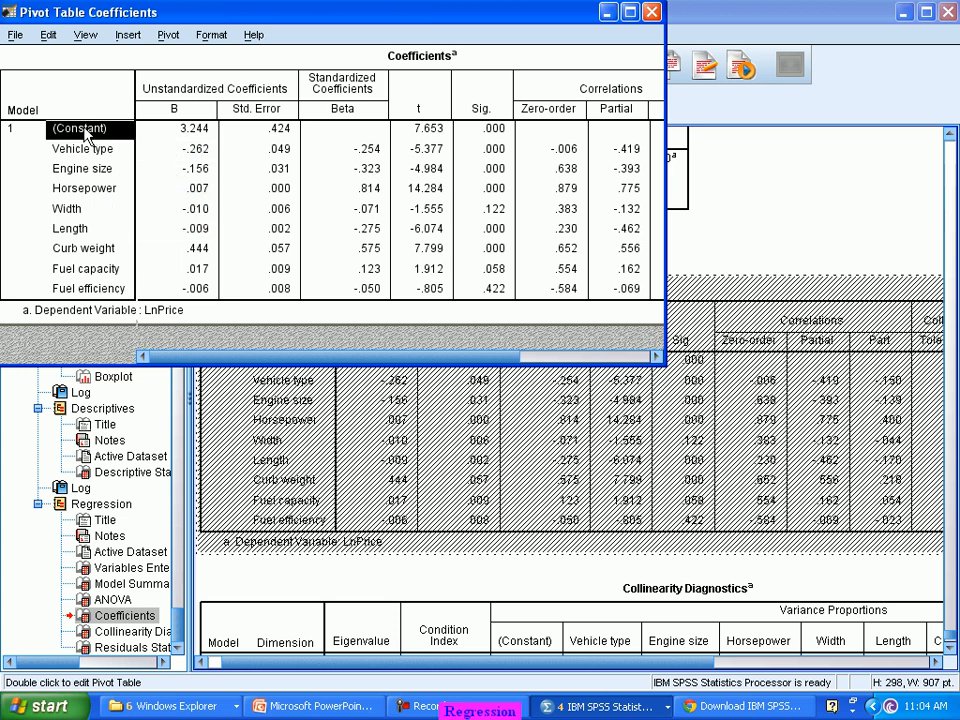
pyautogui.hotkey('shift', 'Down')
pyautogui.hotkey('shift', 'Down')
pyautogui.hotkey('shift', 'Down')
pyautogui.hotkey('shift', 'Down')
pyautogui.hotkey('shift', 'Down')
pyautogui.hotkey('shift', 'Down')
pyautogui.hotkey('shift', 'Down')
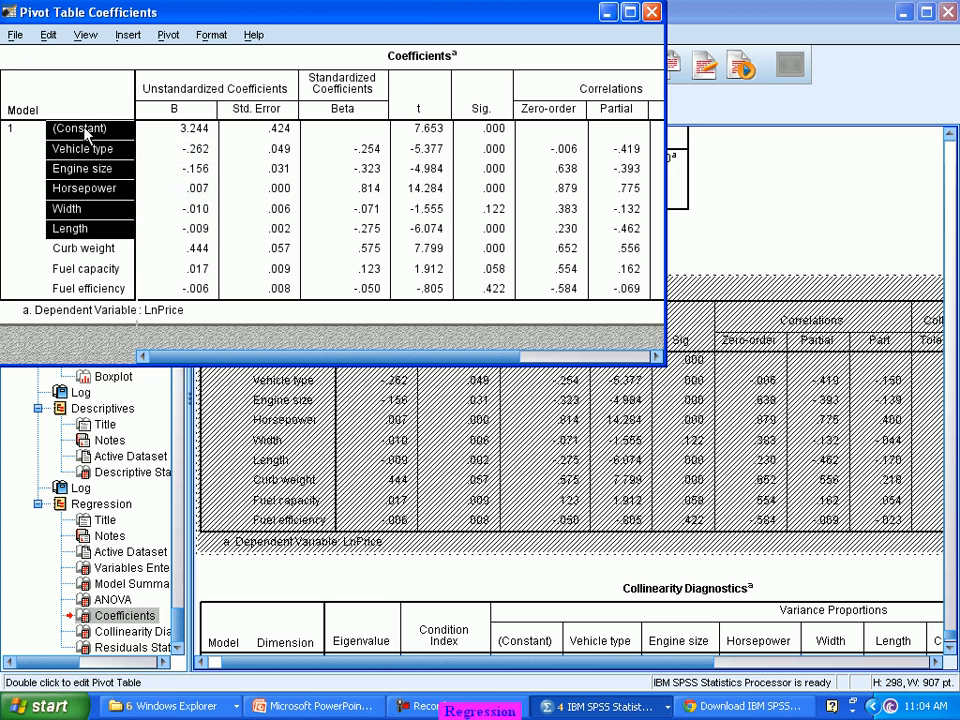
pyautogui.hotkey('shift', 'Down')
pyautogui.hotkey('ctrl', 'c')
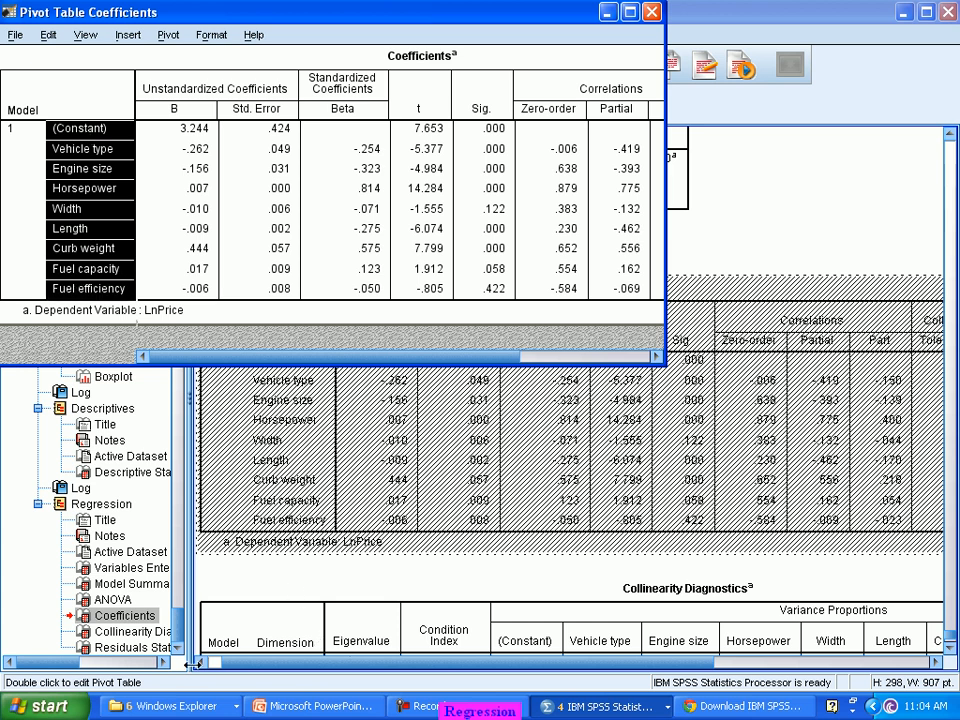
# Step: Launch Microsoft Excel and minimize the Coefficients pivot table window covering it
pyautogui.click(50, 706)
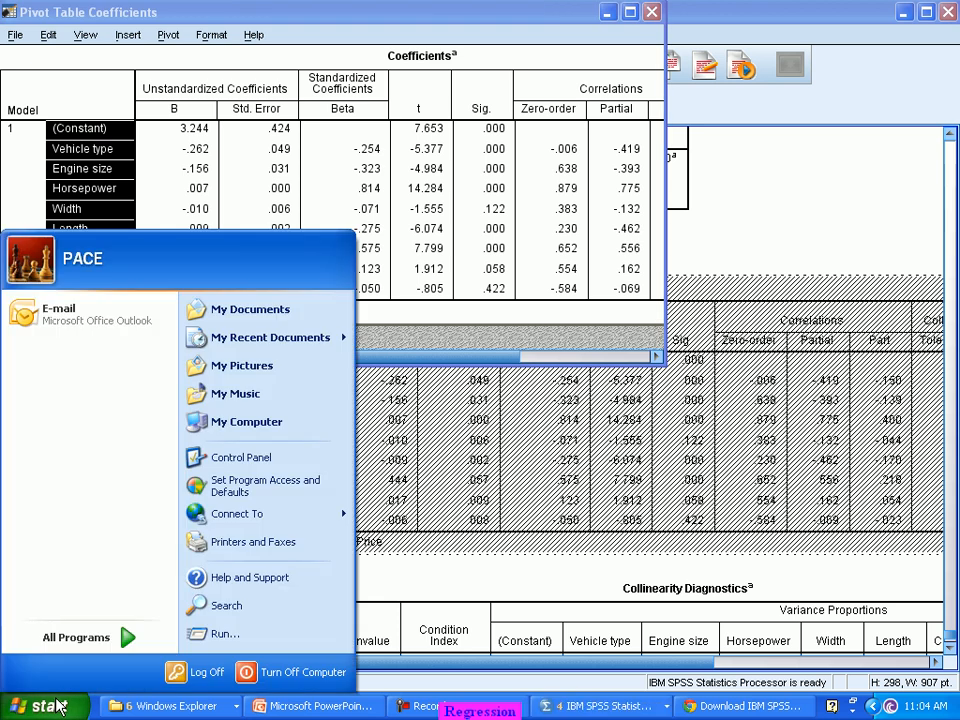
pyautogui.click(226, 633)
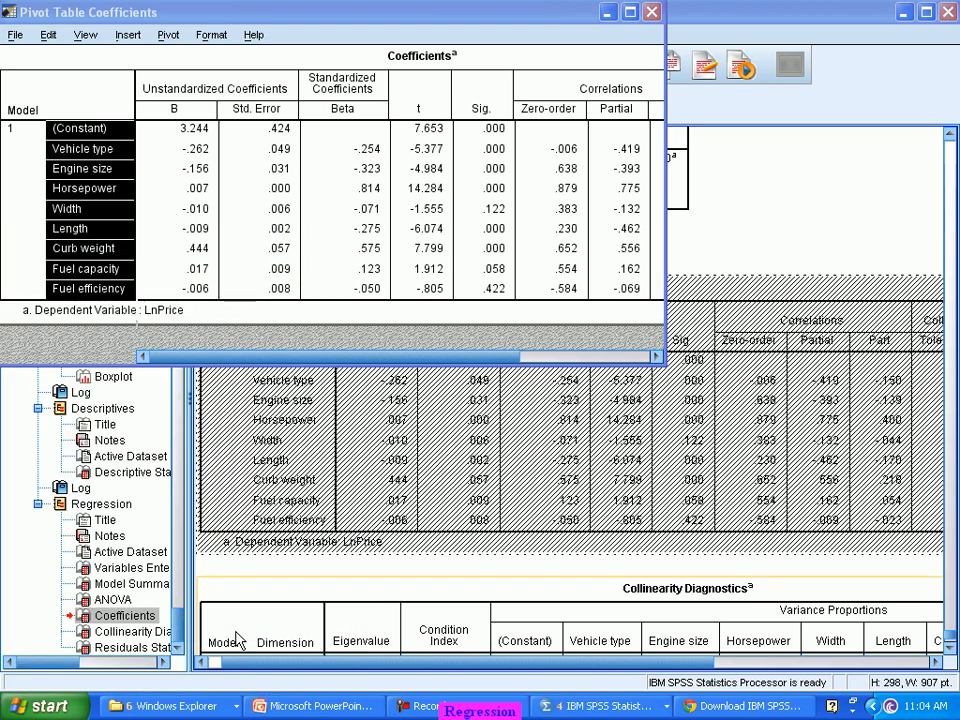
pyautogui.press('Return')
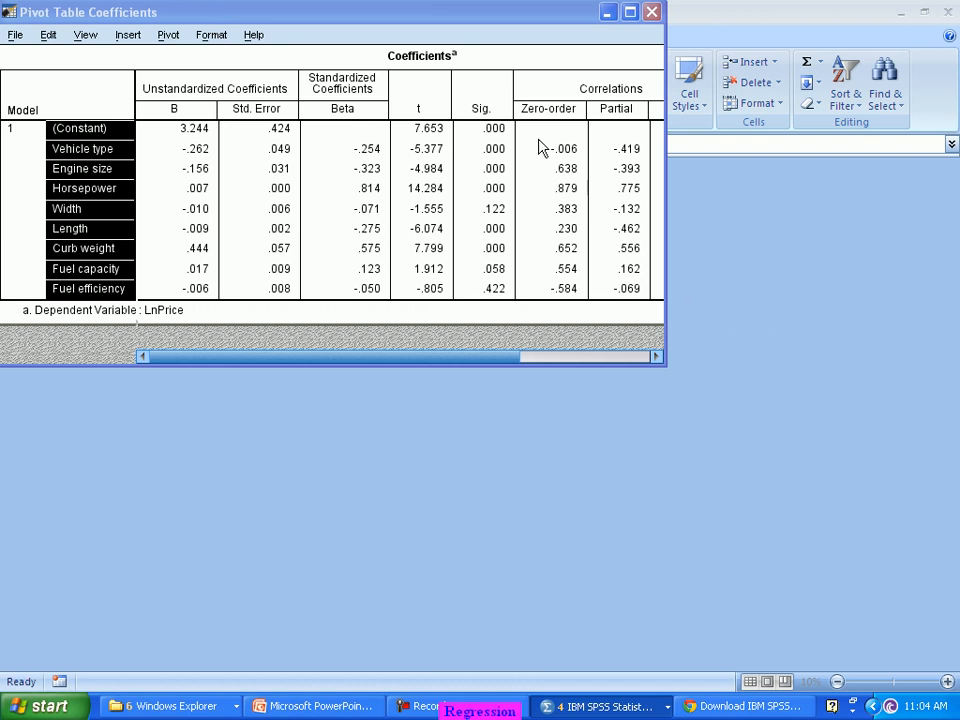
pyautogui.click(607, 14)
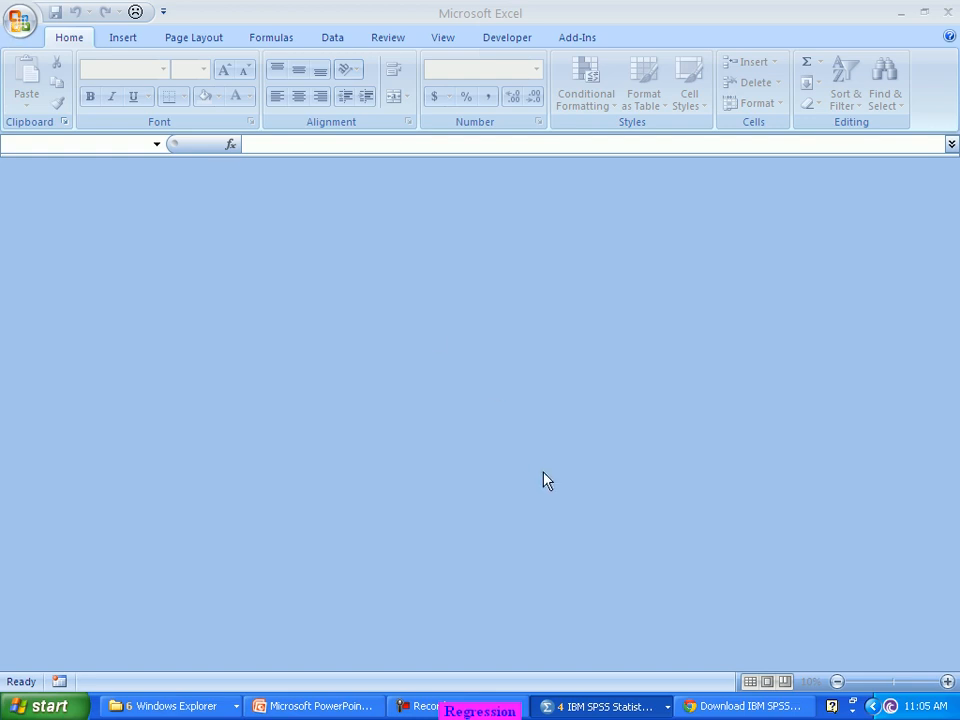
# Step: Close the Chrome window with the IBM SPSS download page
pyautogui.click(757, 709)
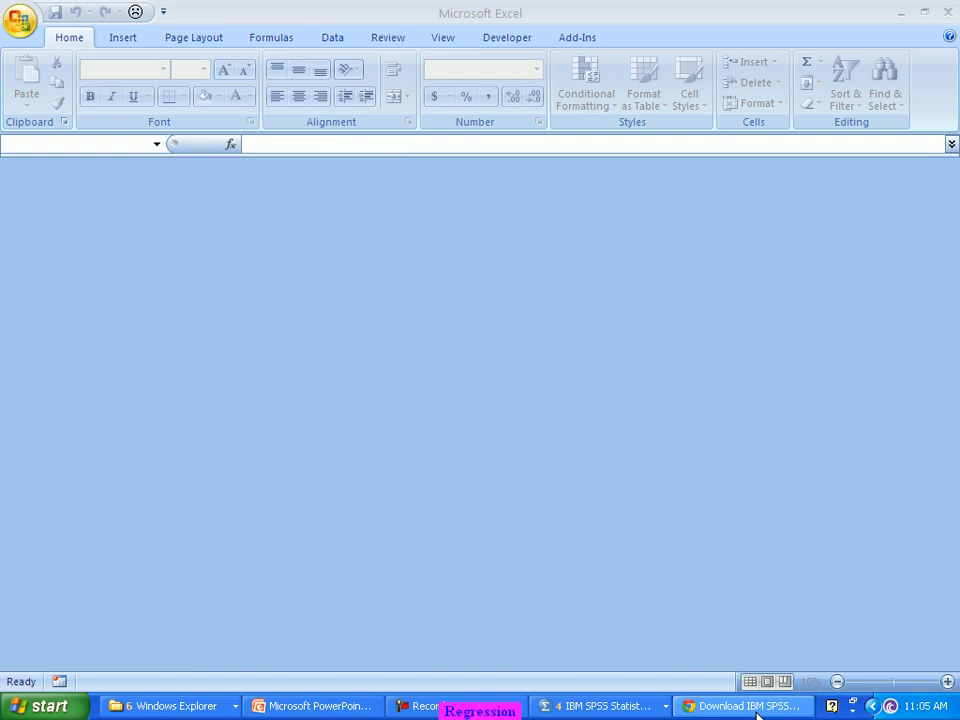
pyautogui.rightClick(757, 712)
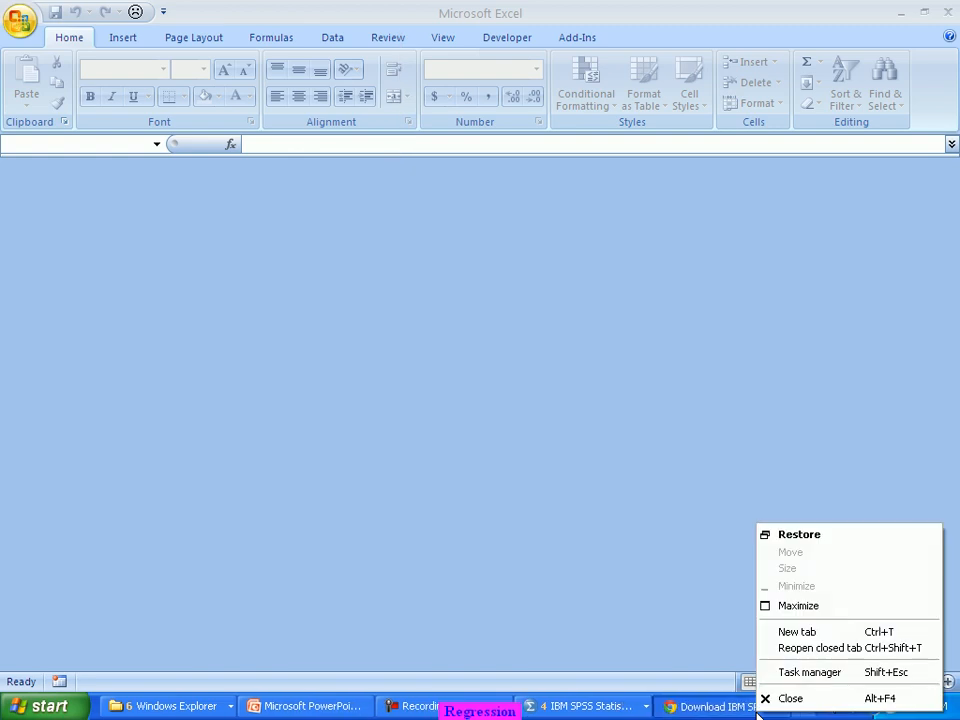
pyautogui.rightClick(657, 709)
pyautogui.click(676, 697)
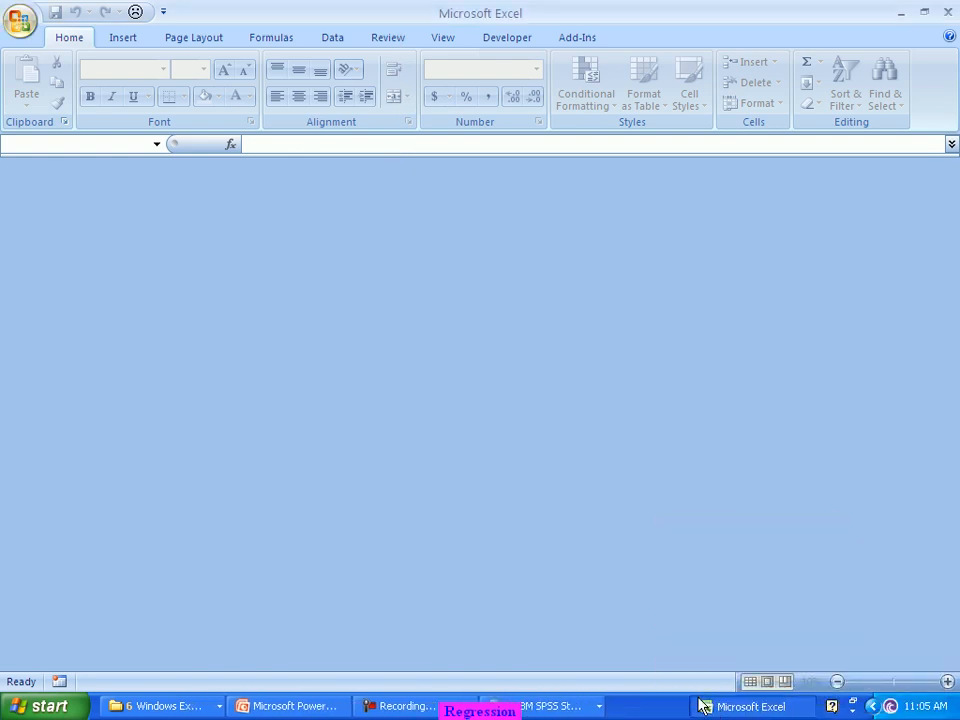
# Step: Create a blank Excel workbook and paste the copied coefficient row labels into column A starting at A1
pyautogui.click(21, 36)
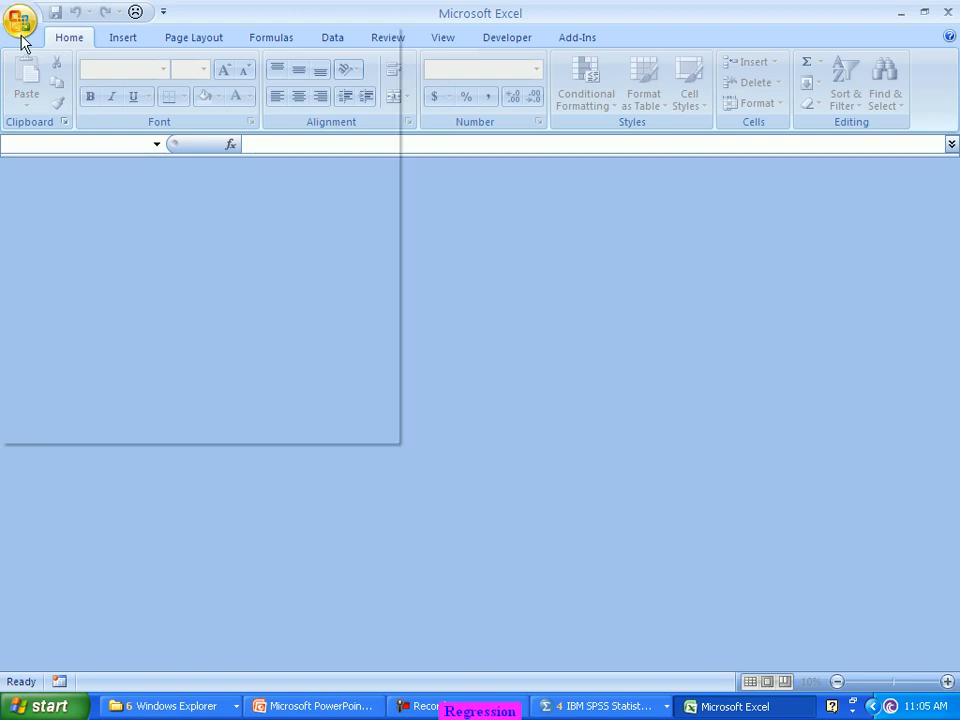
pyautogui.click(40, 70)
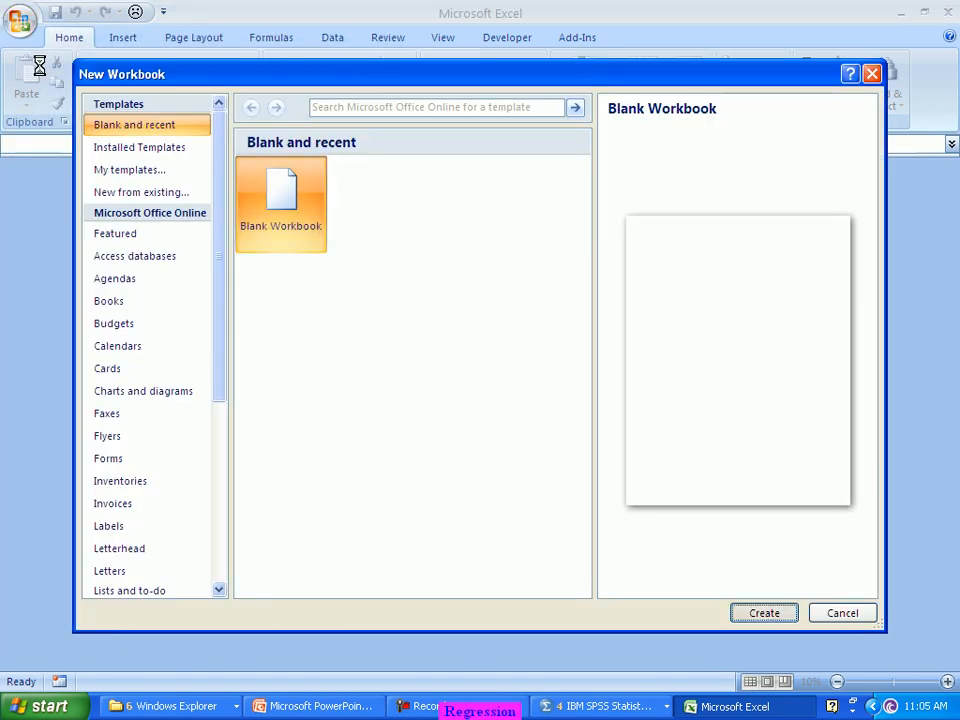
pyautogui.press('Return')
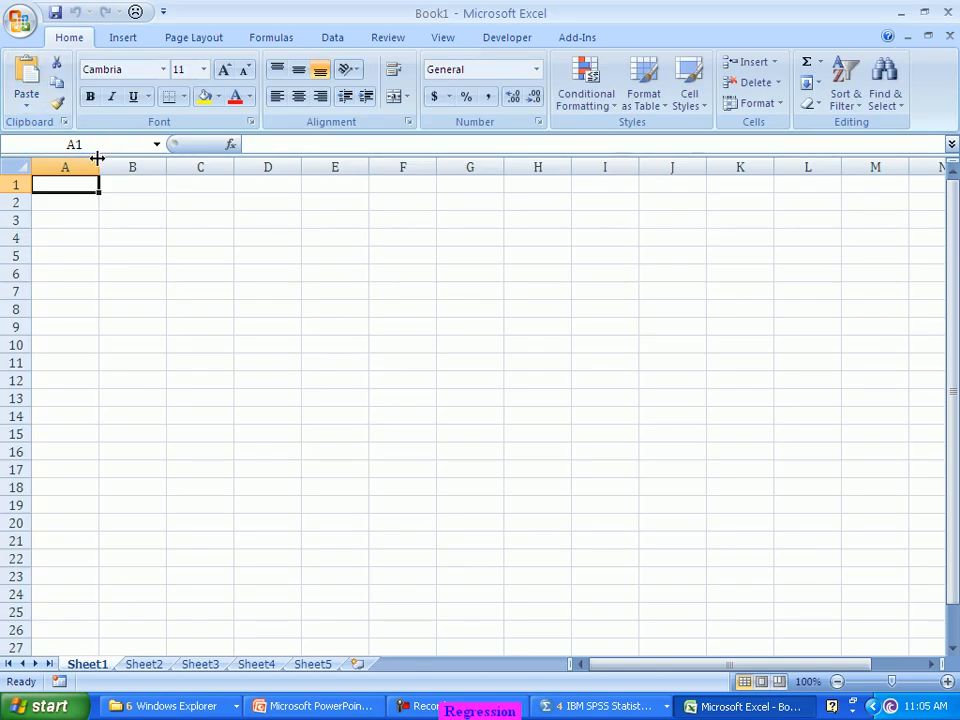
pyautogui.hotkey('ctrl', 'v')
pyautogui.doubleClick(101, 160)
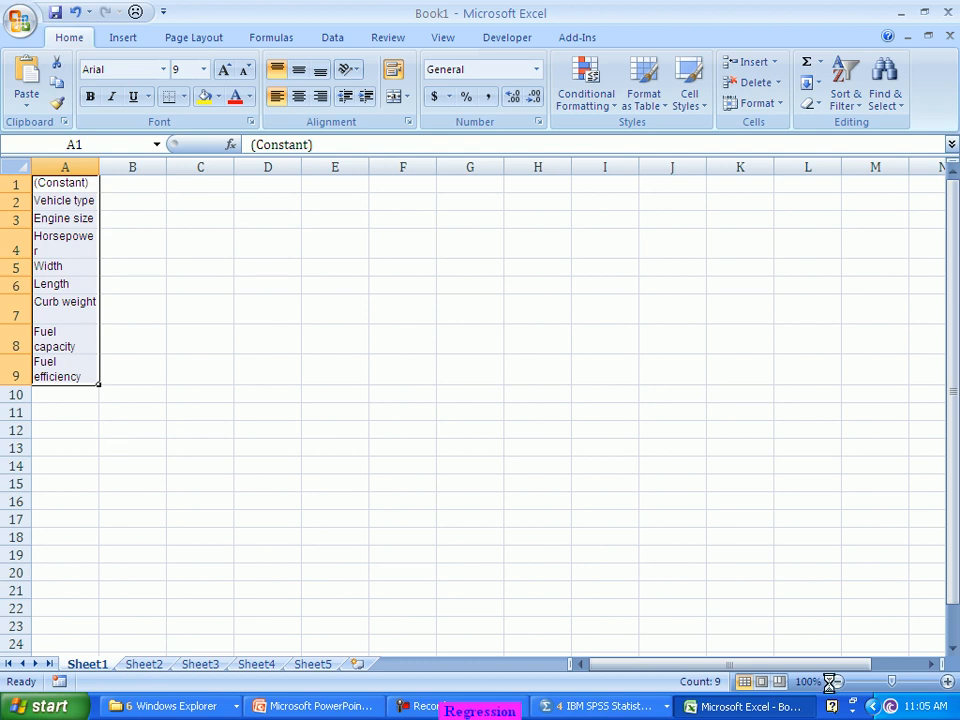
pyautogui.keyDown('ctrl'); pyautogui.scroll(2, 712, 518); pyautogui.keyUp('ctrl')
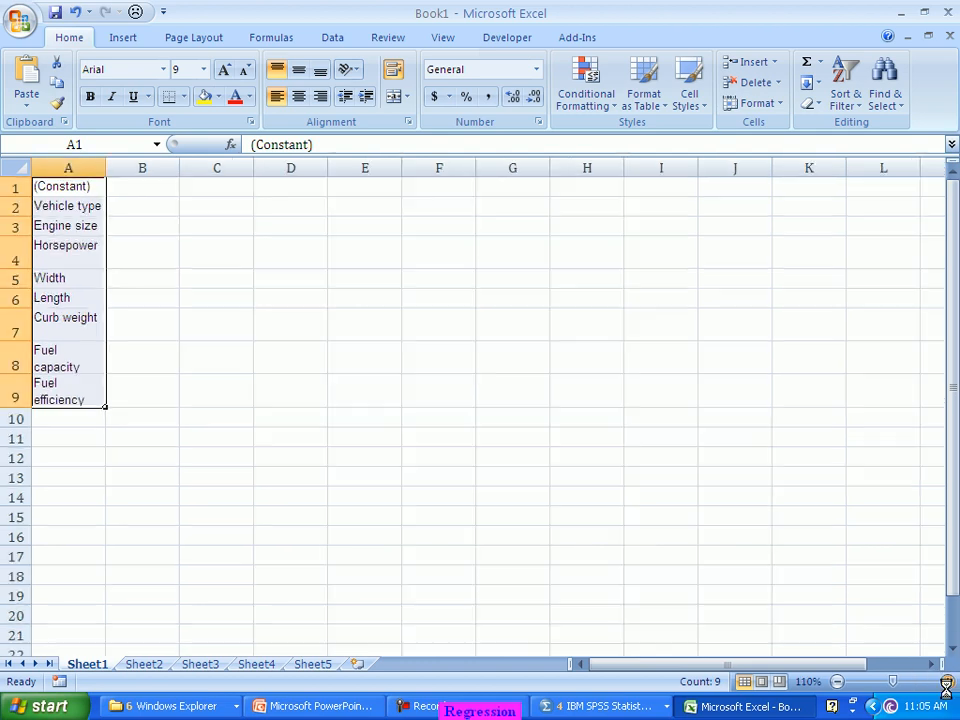
pyautogui.click(193, 447)
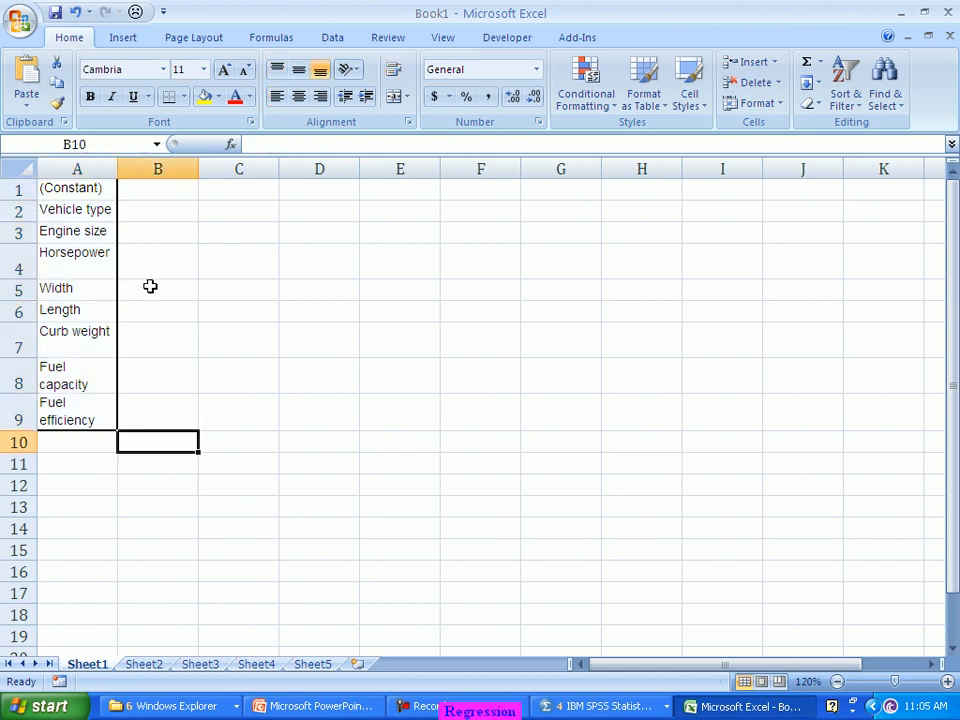
# Step: Copy the unstandardized B values from the SPSS Coefficients table and paste them beside the labels in Excel, starting at B1
pyautogui.hotkey('alt', 'Tab')
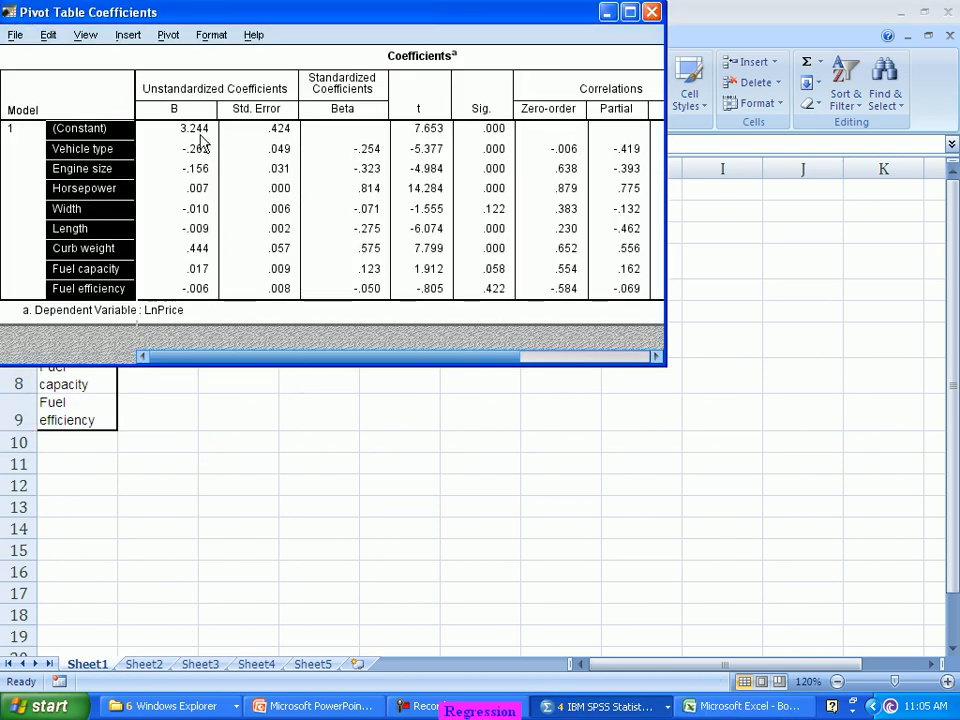
pyautogui.click(199, 134)
pyautogui.moveTo(199, 134); pyautogui.dragTo(184, 298)
pyautogui.hotkey('ctrl', 'c')
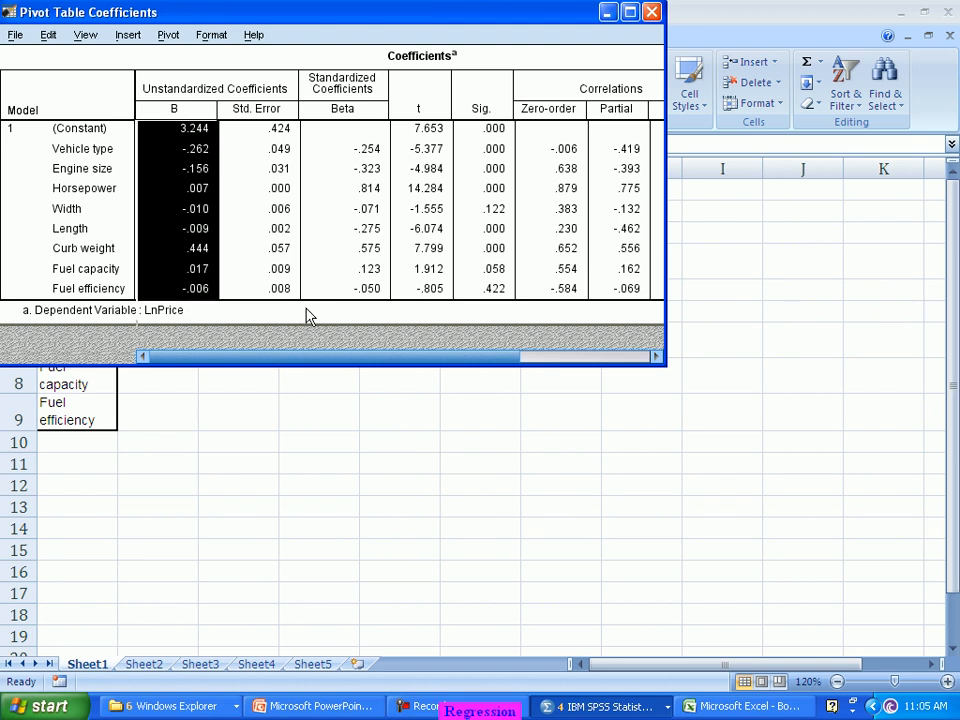
pyautogui.hotkey('alt', 'Tab')
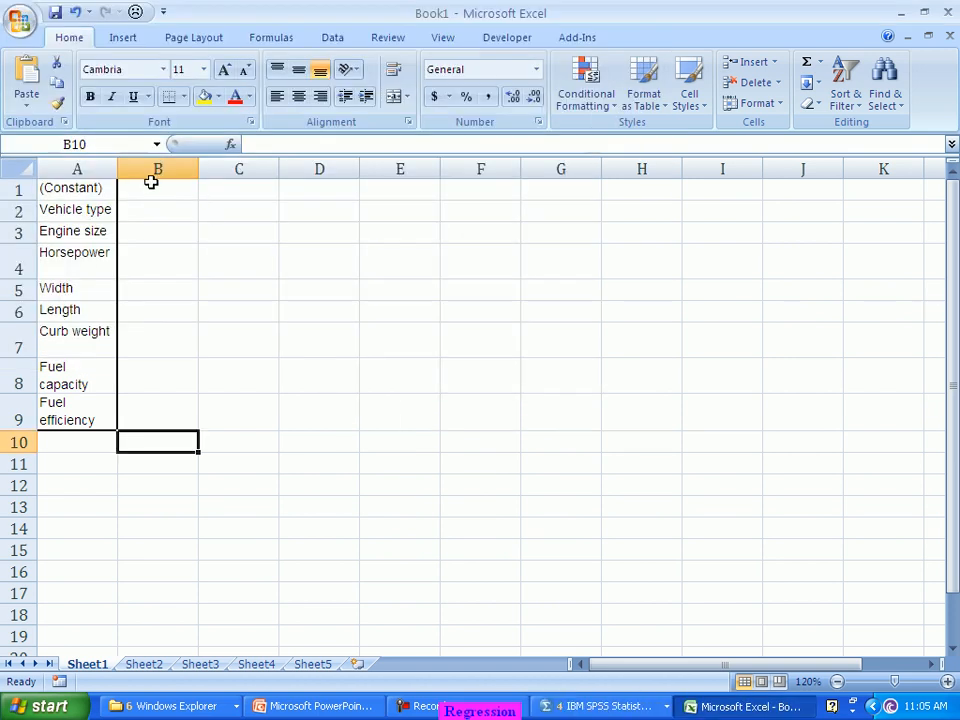
pyautogui.click(152, 195)
pyautogui.hotkey('ctrl', 'v')
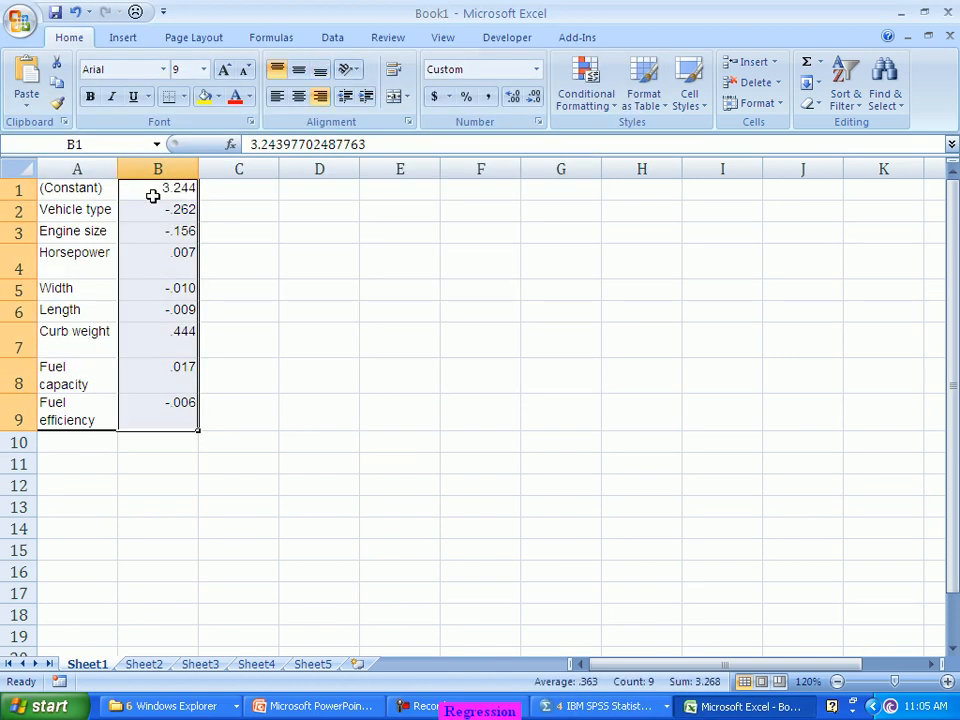
pyautogui.click(300, 232)
# Step: Set the whole worksheet's font to Cambria, size 11
pyautogui.click(20, 168)
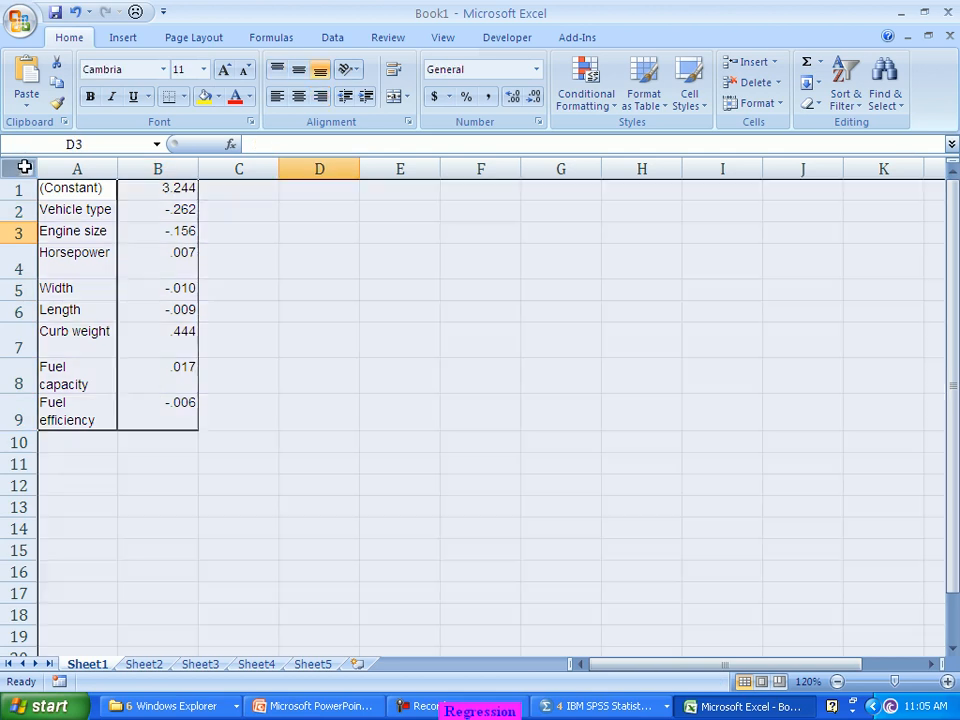
pyautogui.click(164, 72)
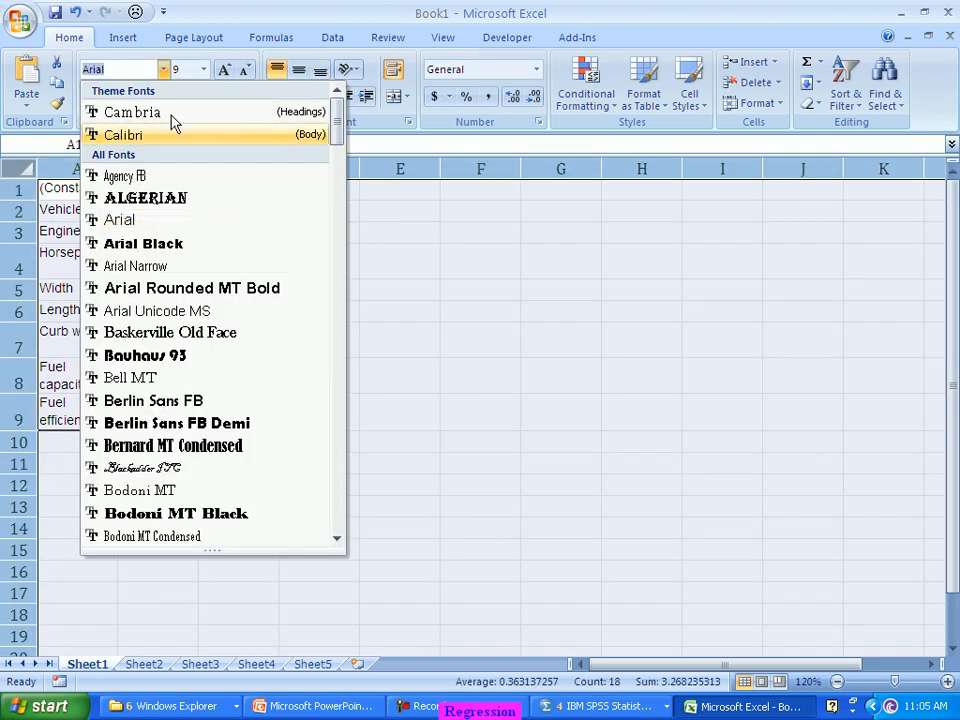
pyautogui.click(170, 115)
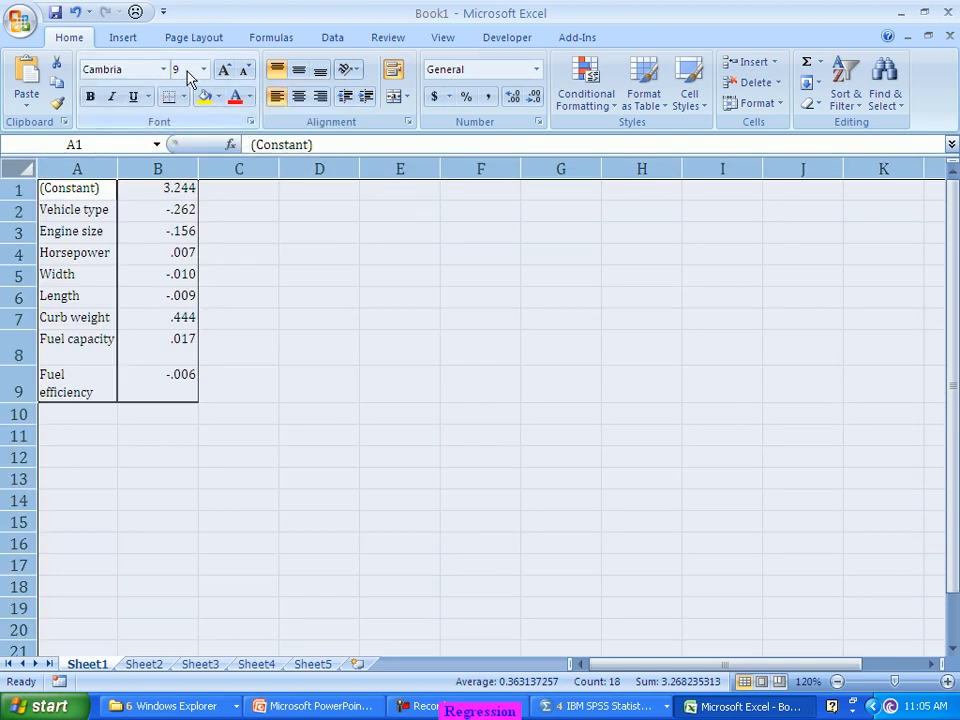
pyautogui.click(222, 73)
pyautogui.click(222, 73)
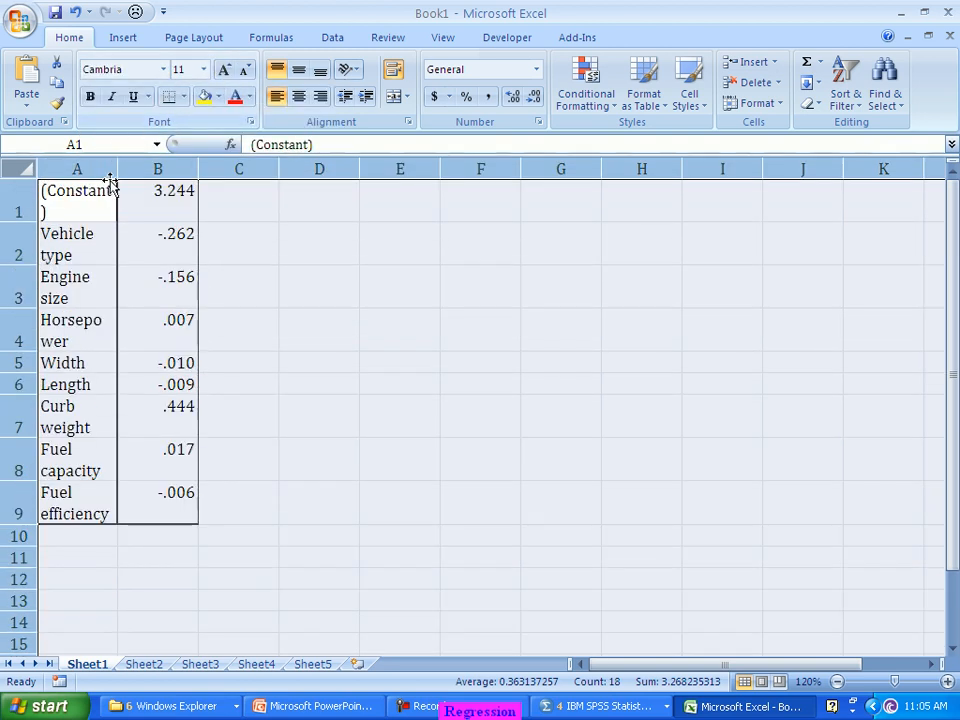
# Step: Widen the worksheet's columns so the labels fit on one line, and autofit the row heights
pyautogui.moveTo(117, 163); pyautogui.dragTo(166, 160)
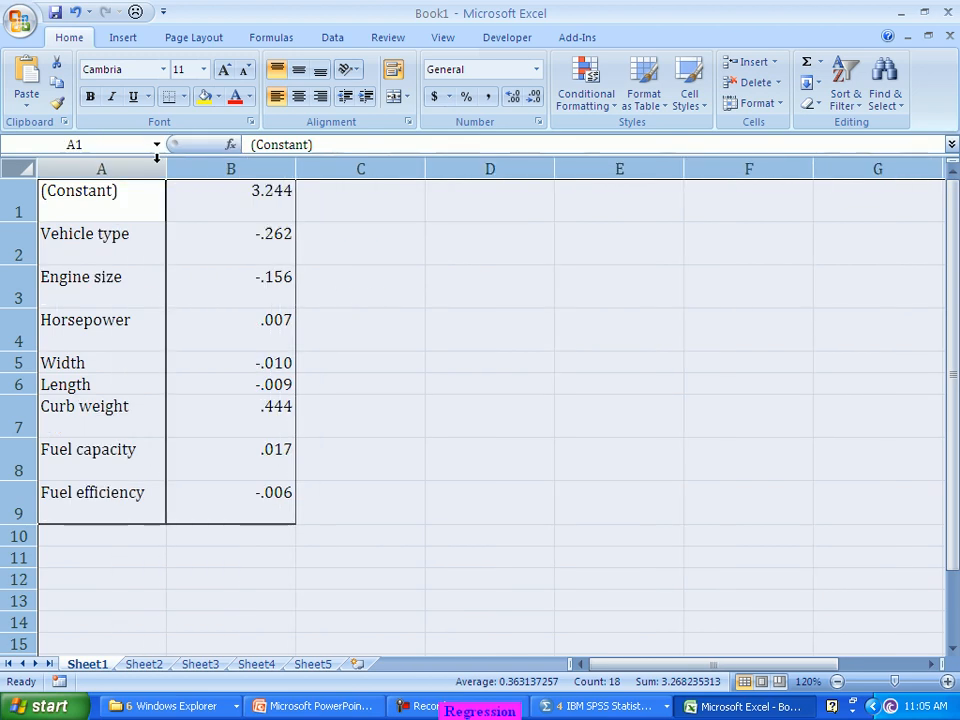
pyautogui.doubleClick(18, 220)
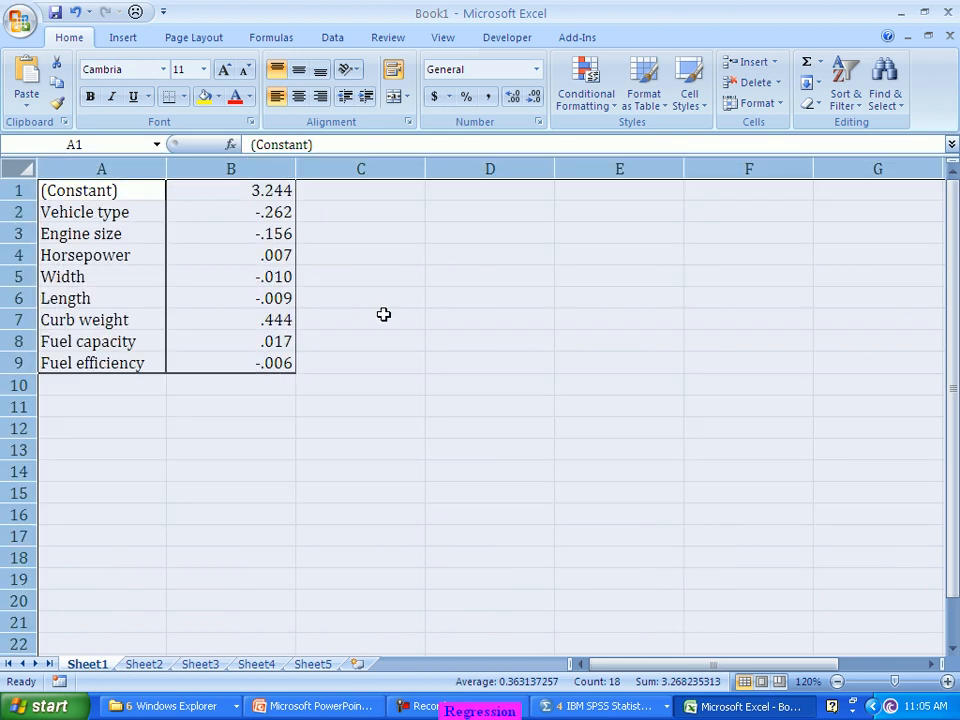
pyautogui.click(378, 318)
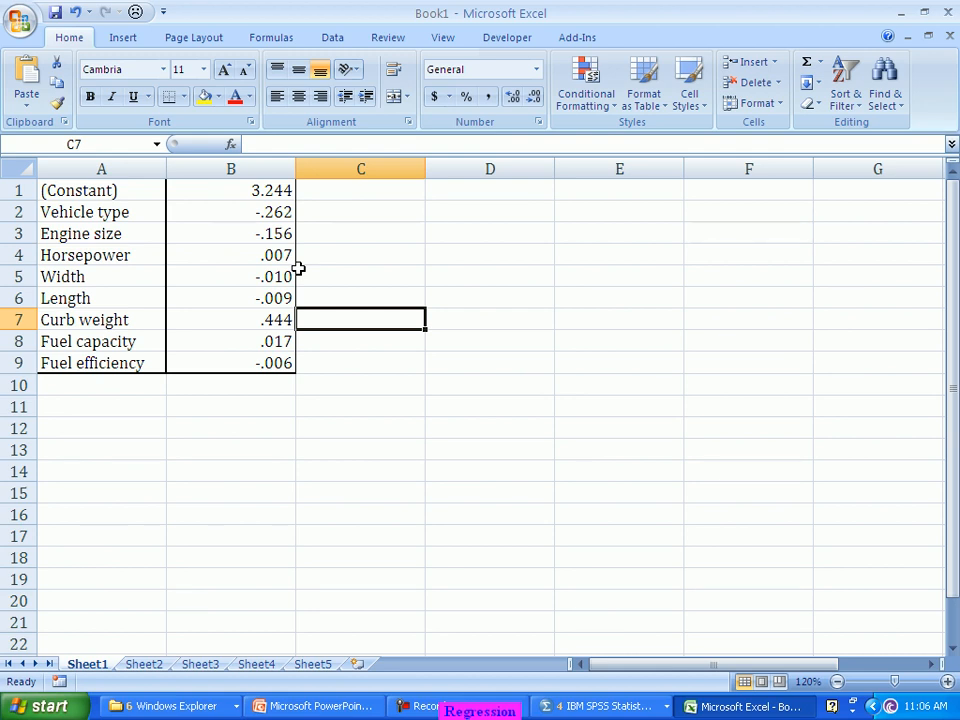
# Step: Examine the full-precision coefficients in column B, going through the variables from Vehicle type to Fuel efficiency
pyautogui.click(253, 210)
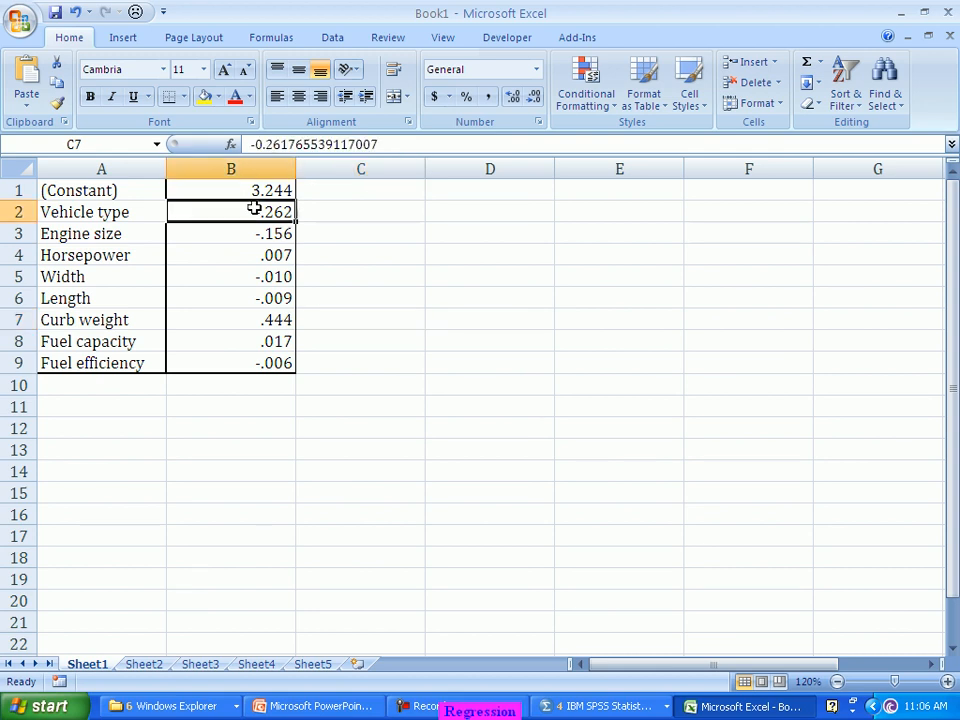
pyautogui.press('Down')
pyautogui.press('Down')
pyautogui.press('Down')
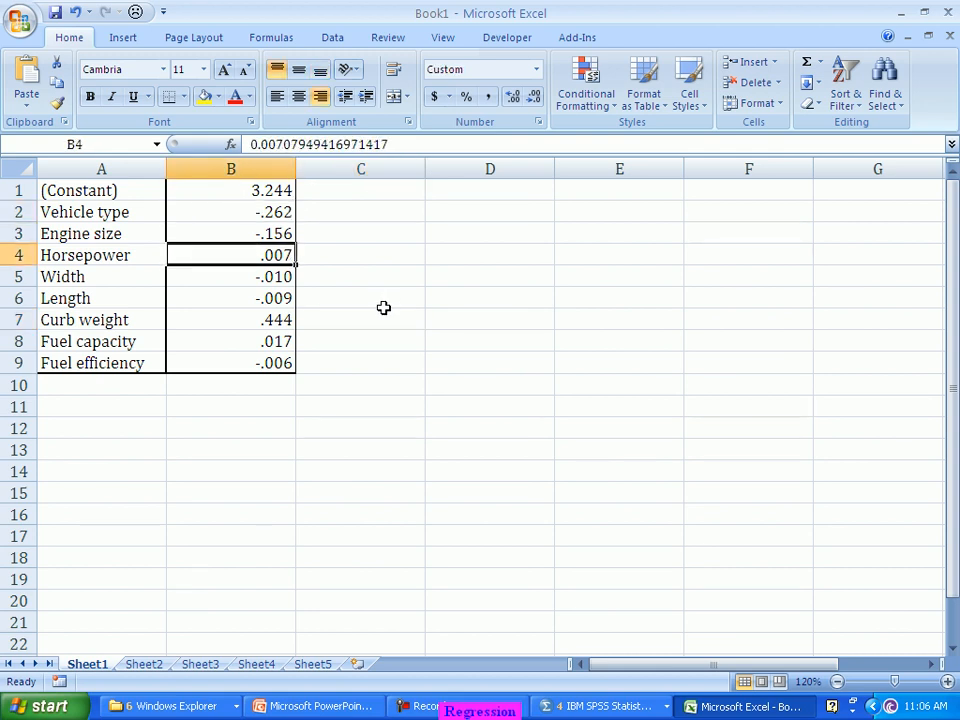
pyautogui.press('Down')
pyautogui.press('Down')
pyautogui.press('Down')
pyautogui.press('Down')
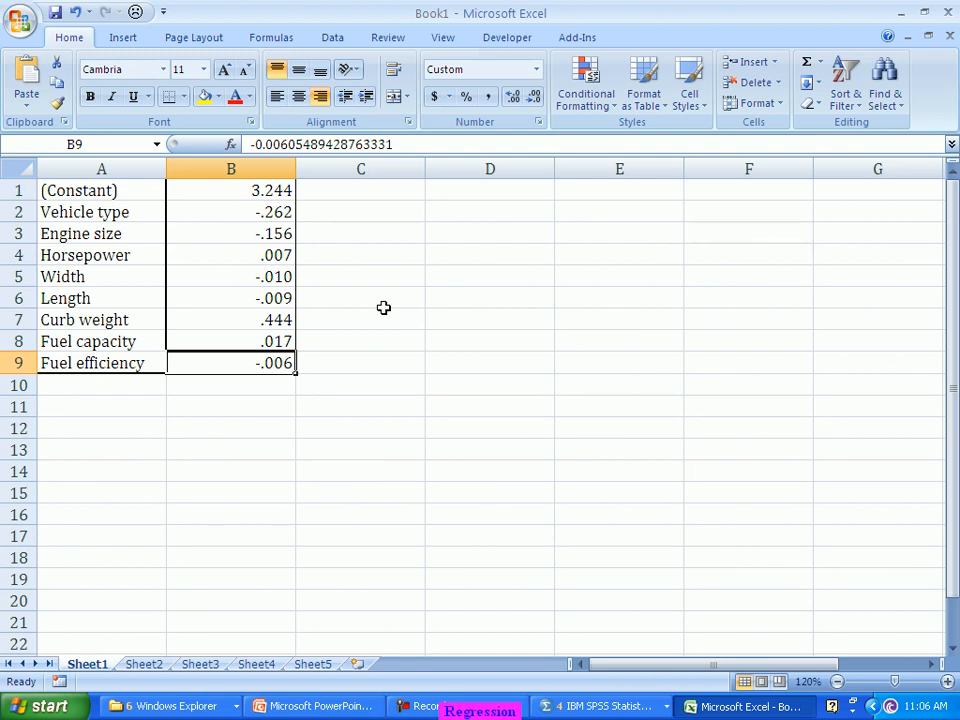
pyautogui.click(448, 213)
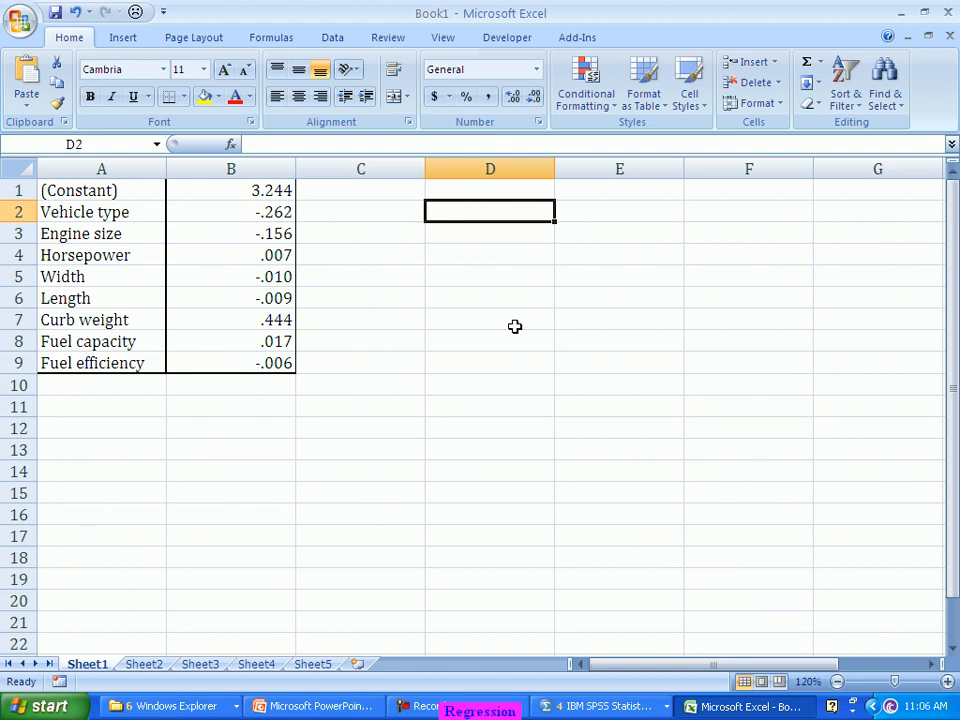
pyautogui.press('Left')
pyautogui.press('Left')
pyautogui.press('Down')
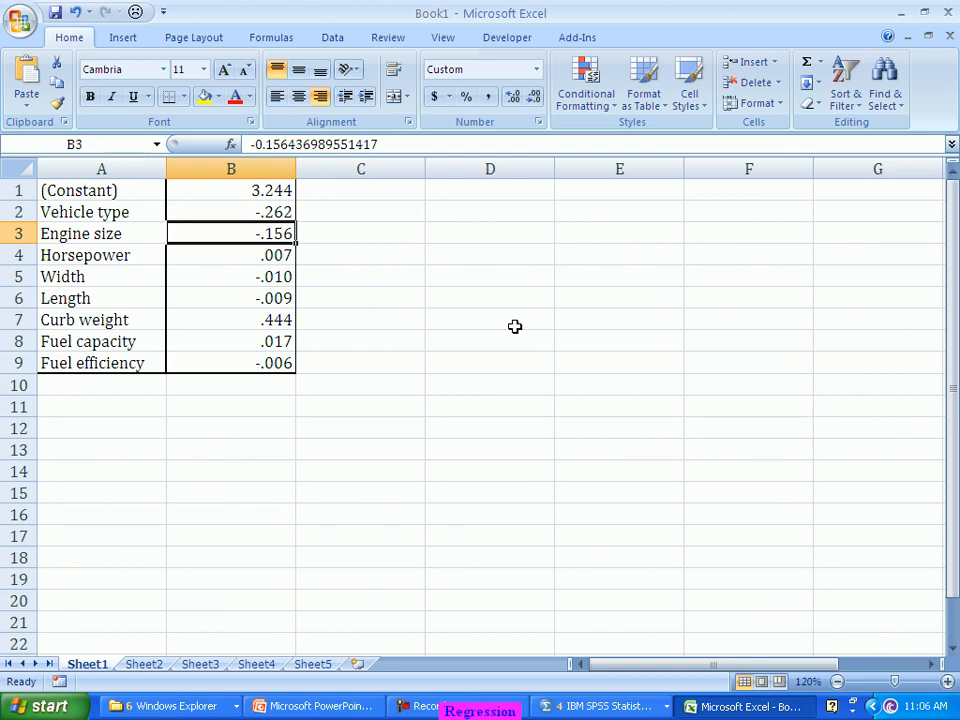
pyautogui.press('Down')
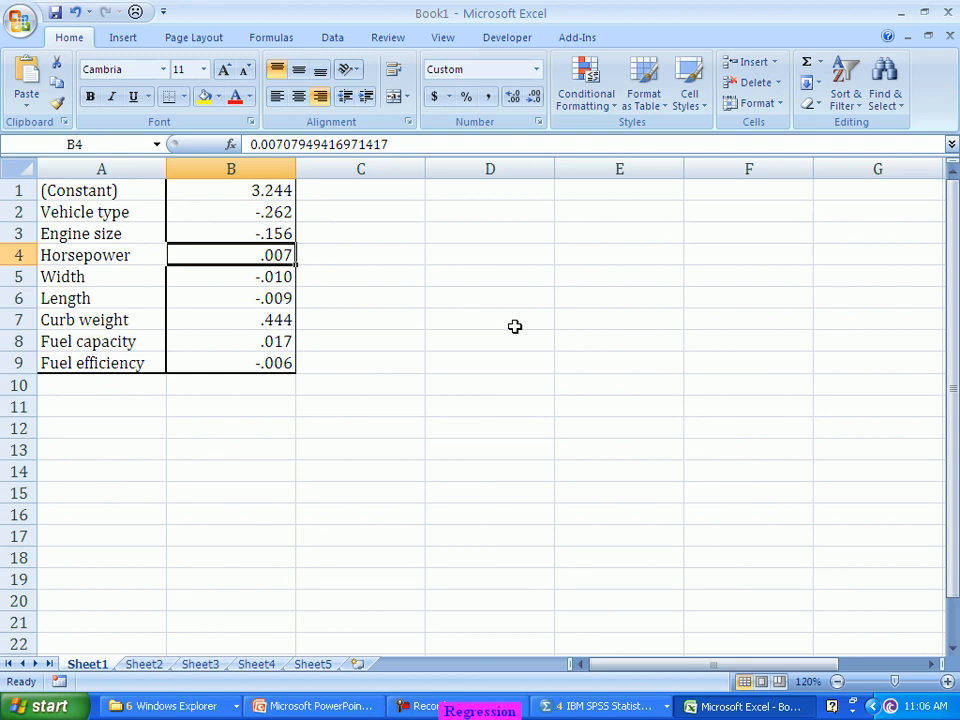
pyautogui.press('Down')
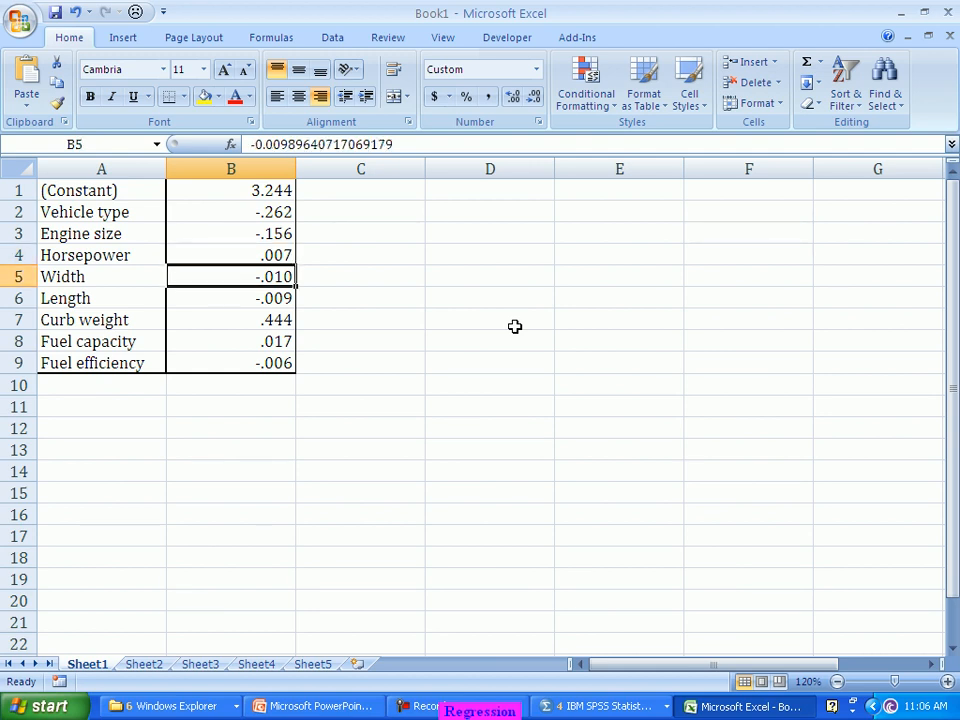
pyautogui.press('Down')
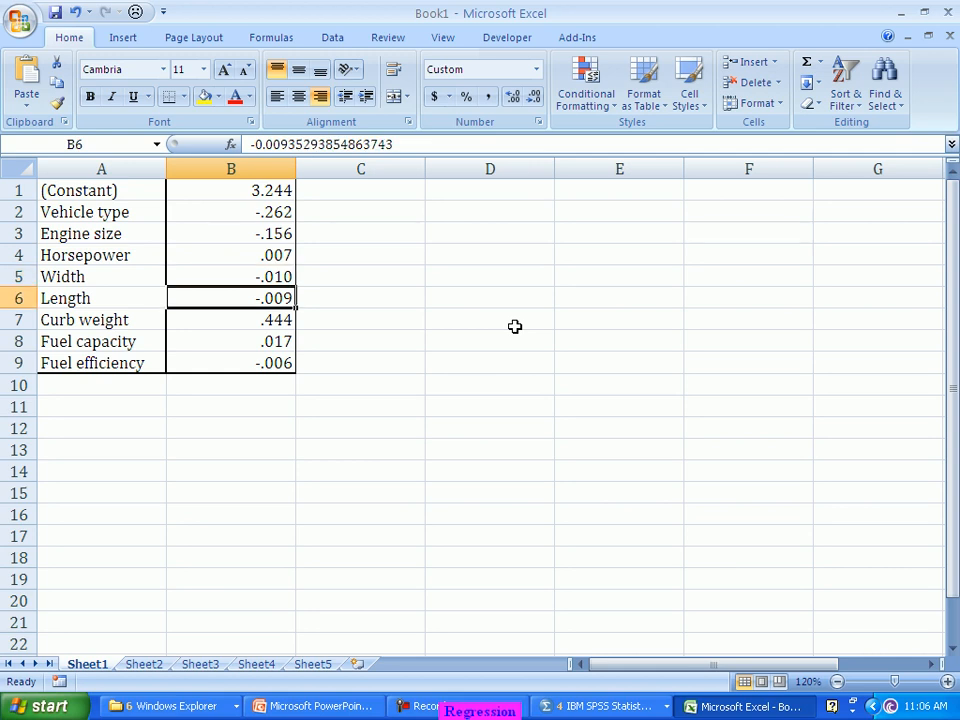
# Step: Close the Coefficients pivot table window and switch to the car_sales_unprepared.sav data in SPSS
pyautogui.hotkey('alt', 'Tab')
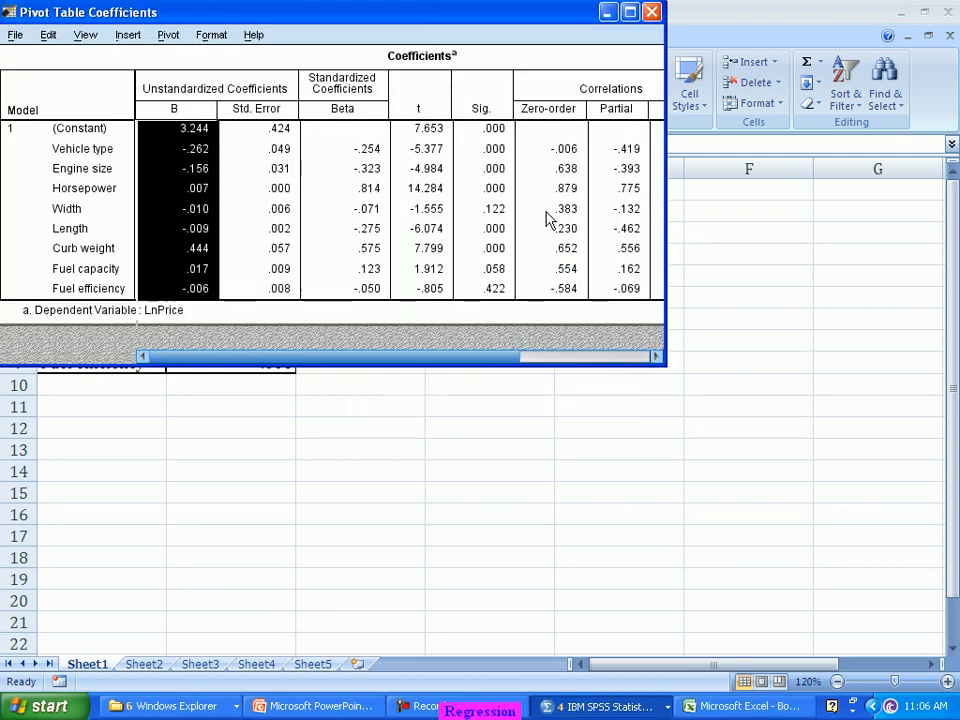
pyautogui.click(650, 13)
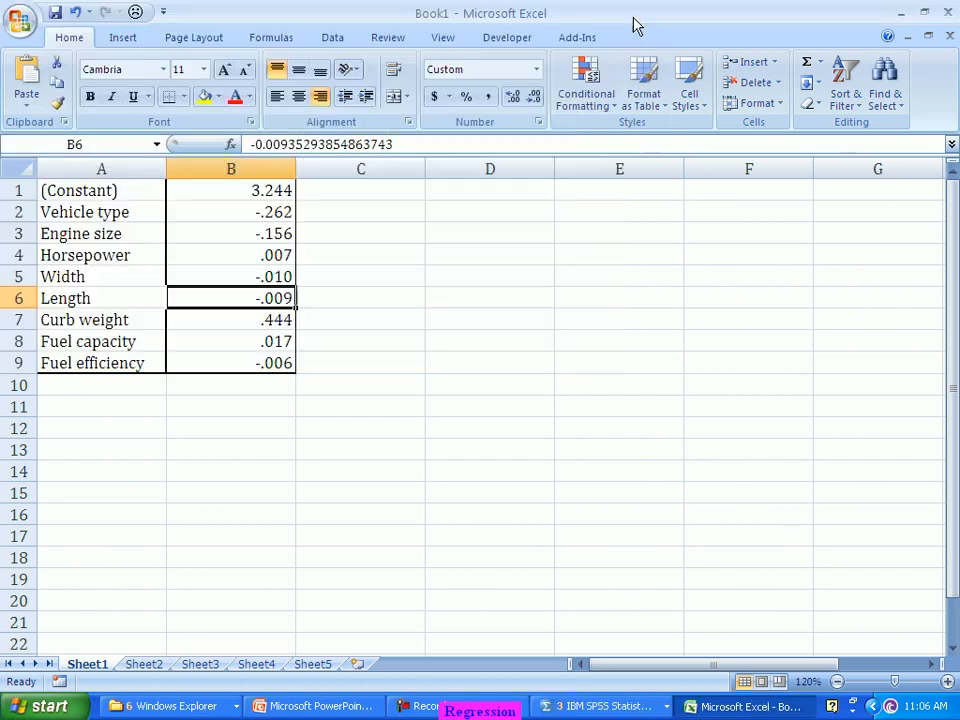
pyautogui.click(612, 707)
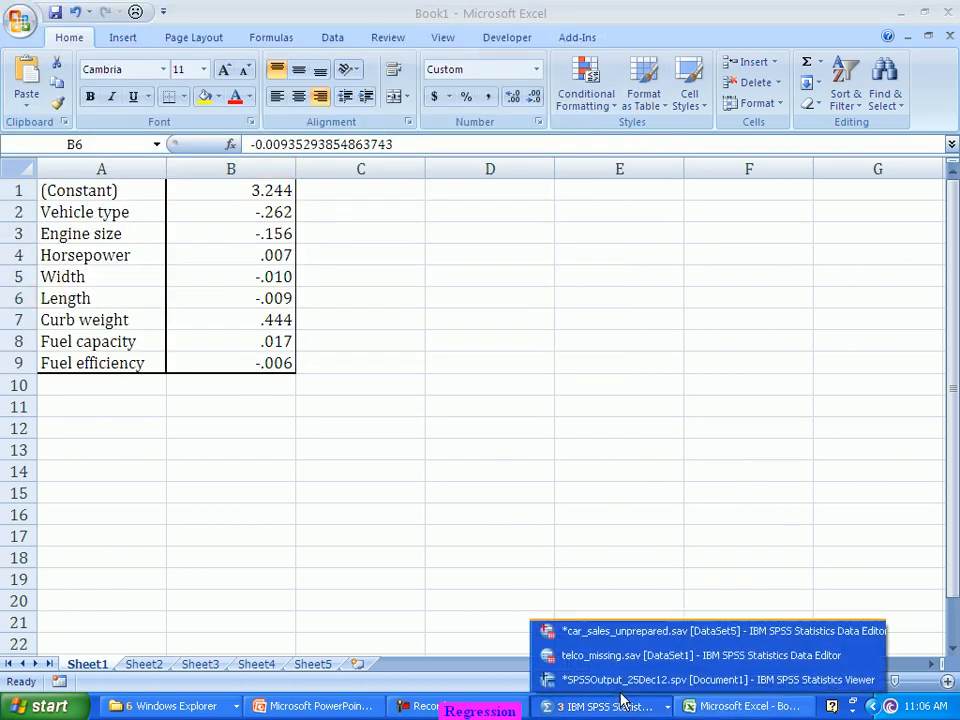
pyautogui.click(644, 638)
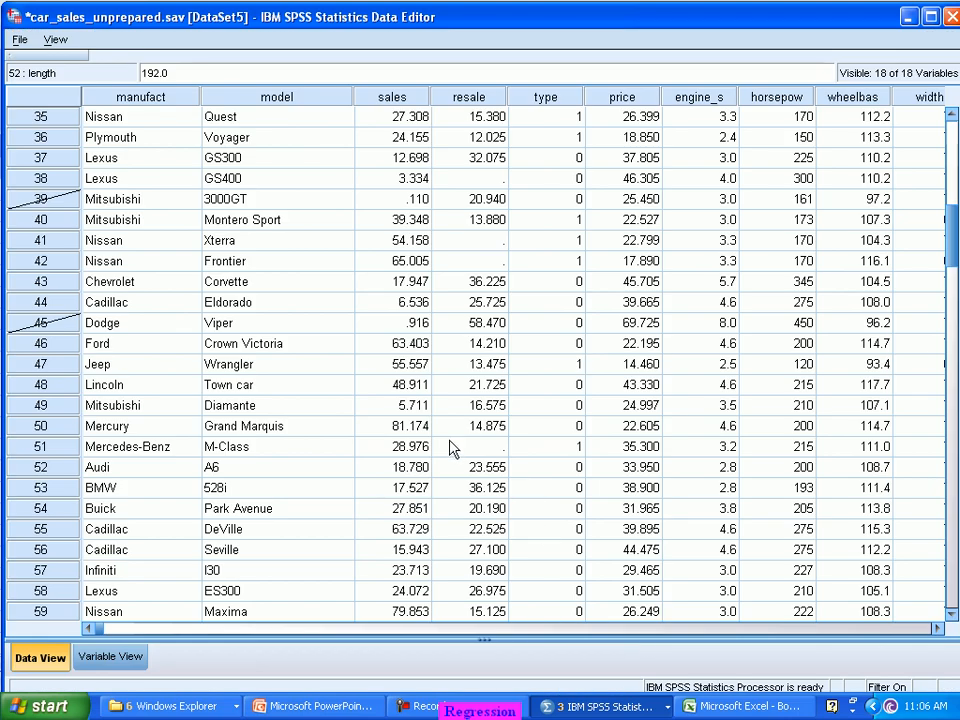
# Step: Examine the BMW 528i record from manufacturer through vehicle type in the car sales data, and switch back to Excel
pyautogui.scroll(-1, 450, 449)
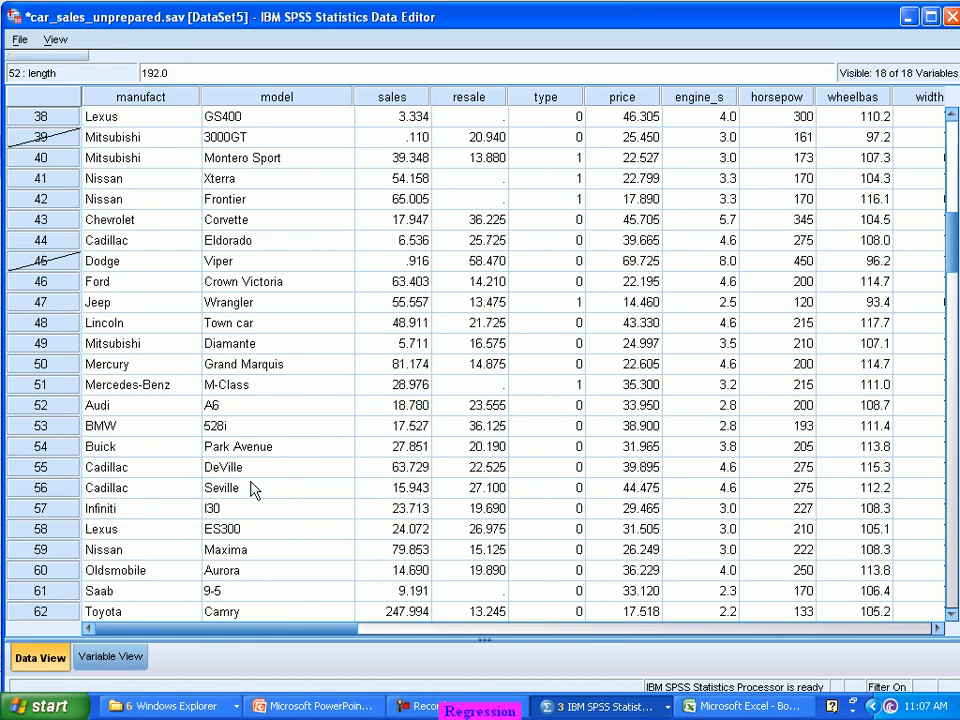
pyautogui.click(165, 432)
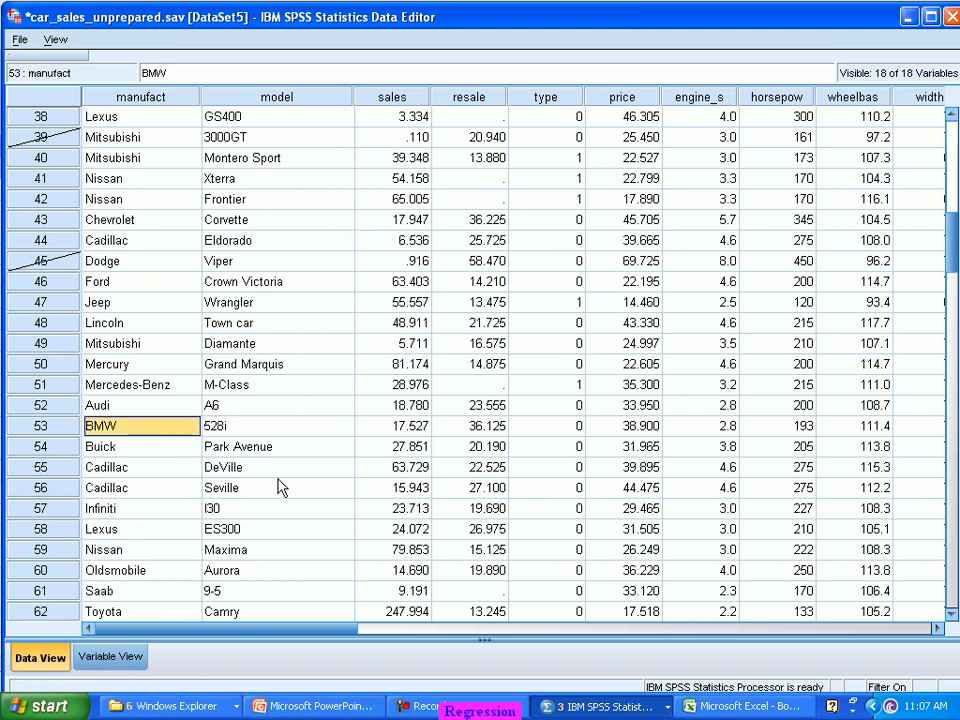
pyautogui.press('Right')
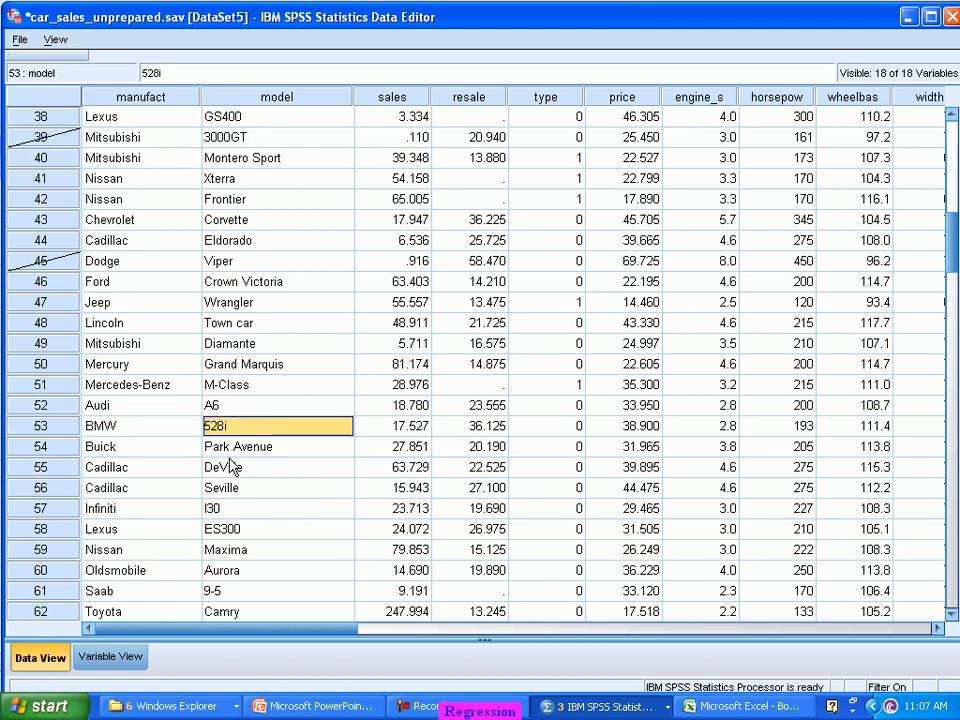
pyautogui.press('Right')
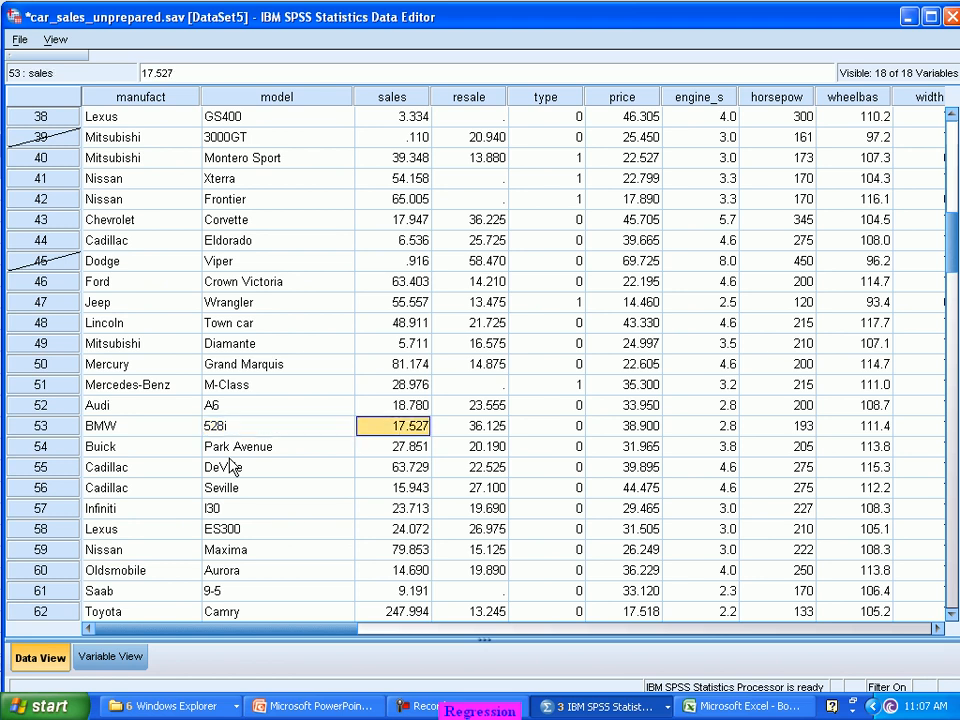
pyautogui.press('Right')
pyautogui.press('Right')
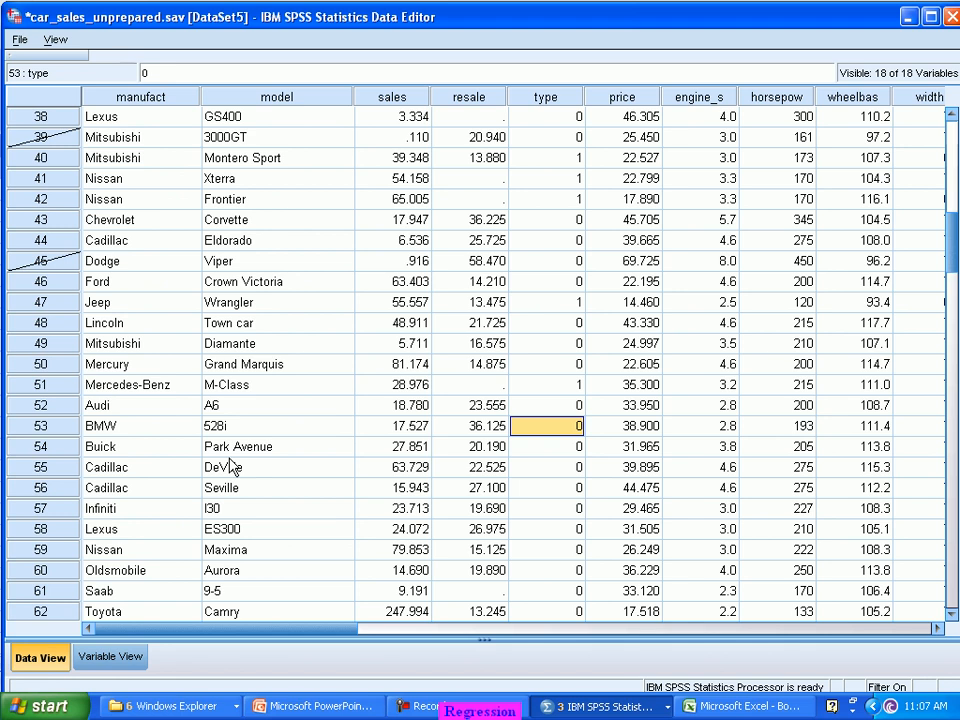
pyautogui.hotkey('alt', 'Tab')
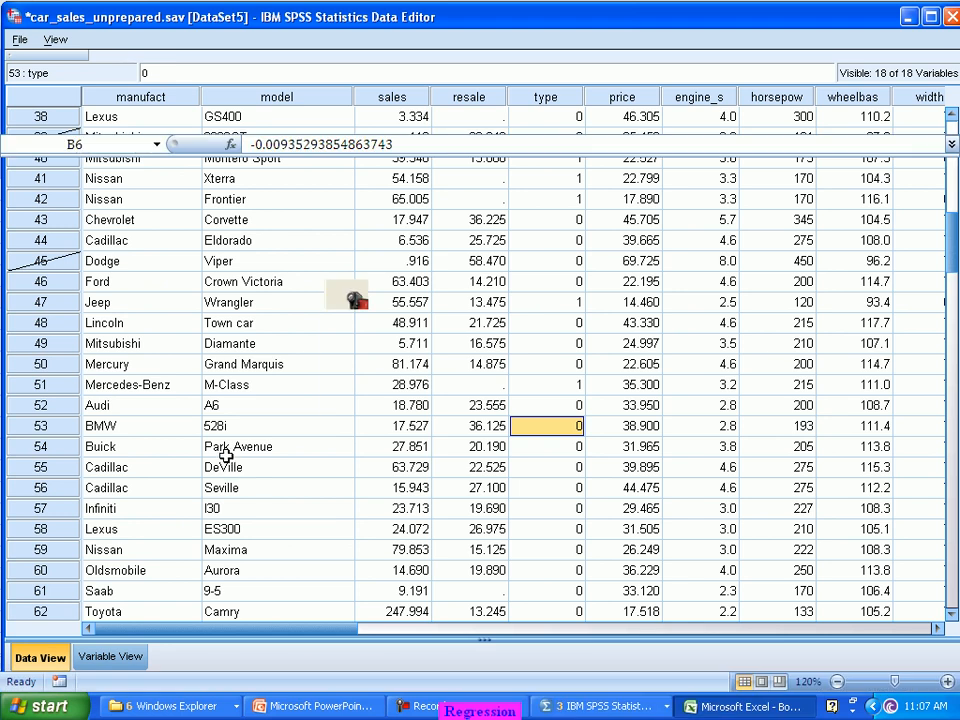
# Step: Enter the BMW 528i's vehicle type 0 in C2, look up its engine size in the SPSS data, and enter 2.8 in C3
pyautogui.click(340, 212)
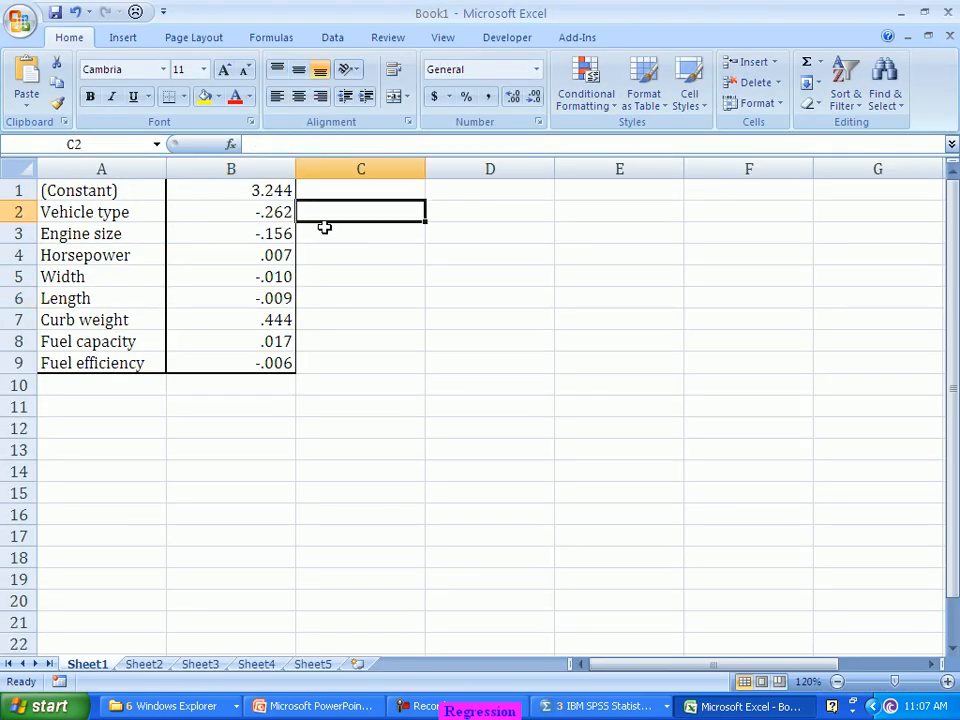
pyautogui.write('0')
pyautogui.press('Return')
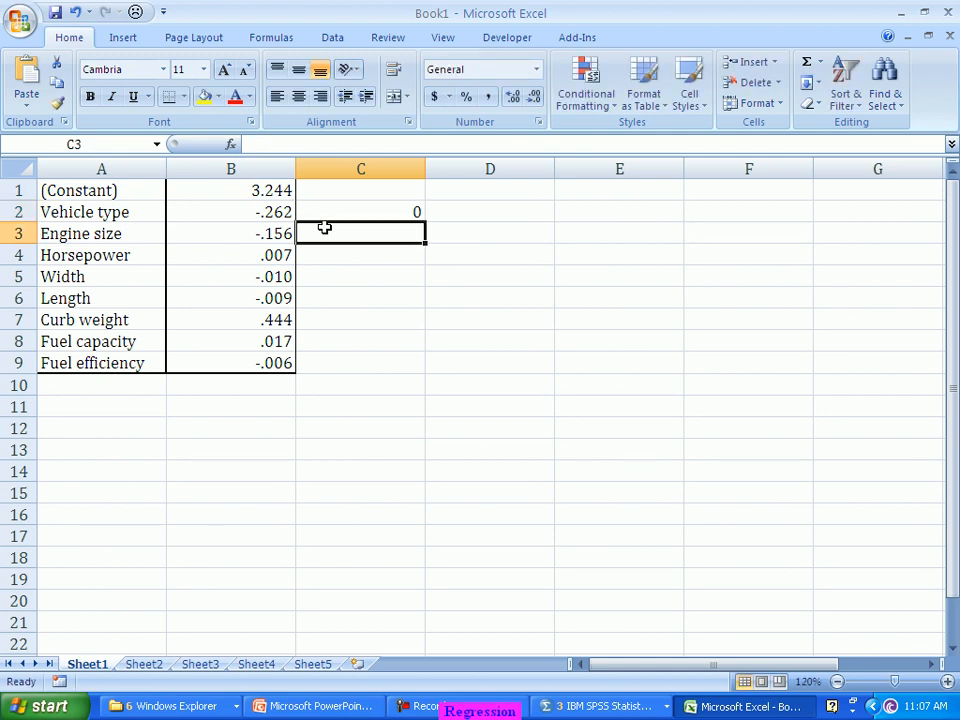
pyautogui.hotkey('alt', 'Tab')
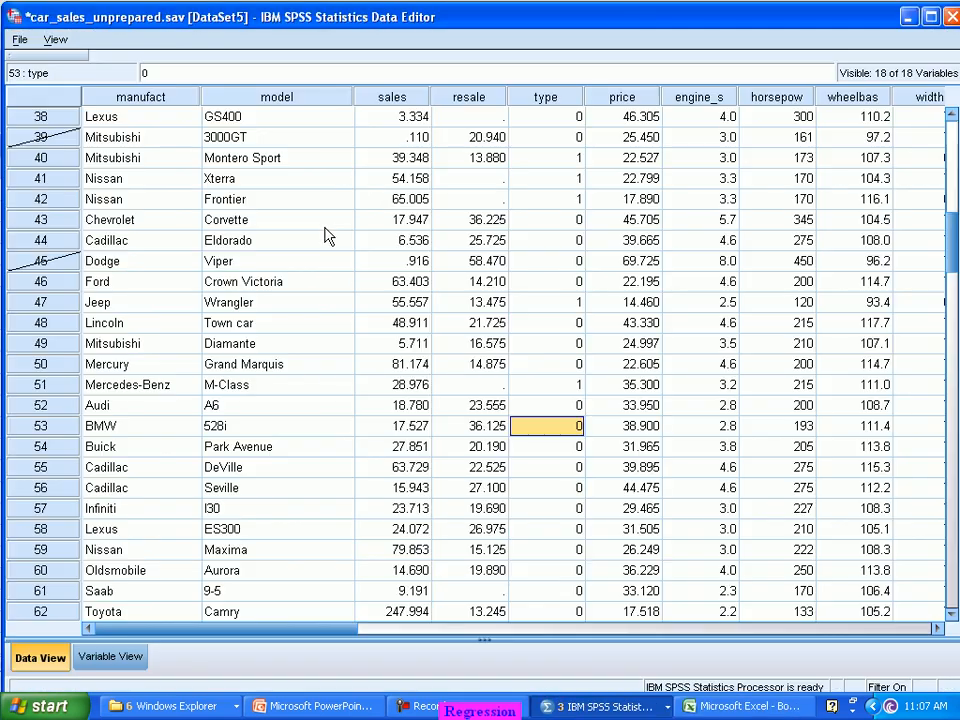
pyautogui.press('Right')
pyautogui.press('Right')
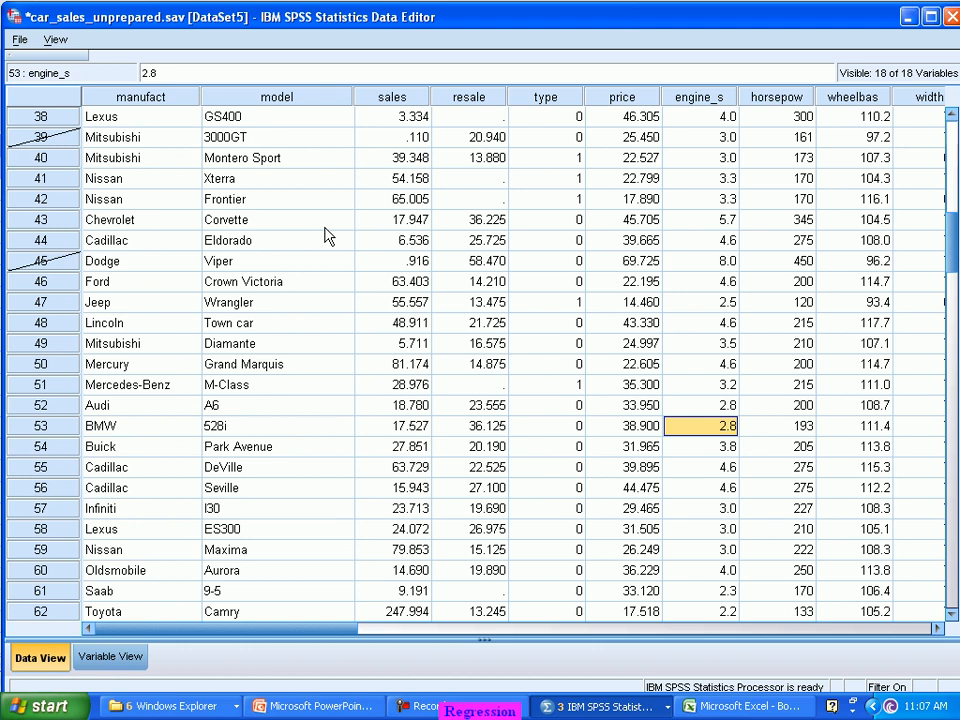
pyautogui.hotkey('alt', 'Tab')
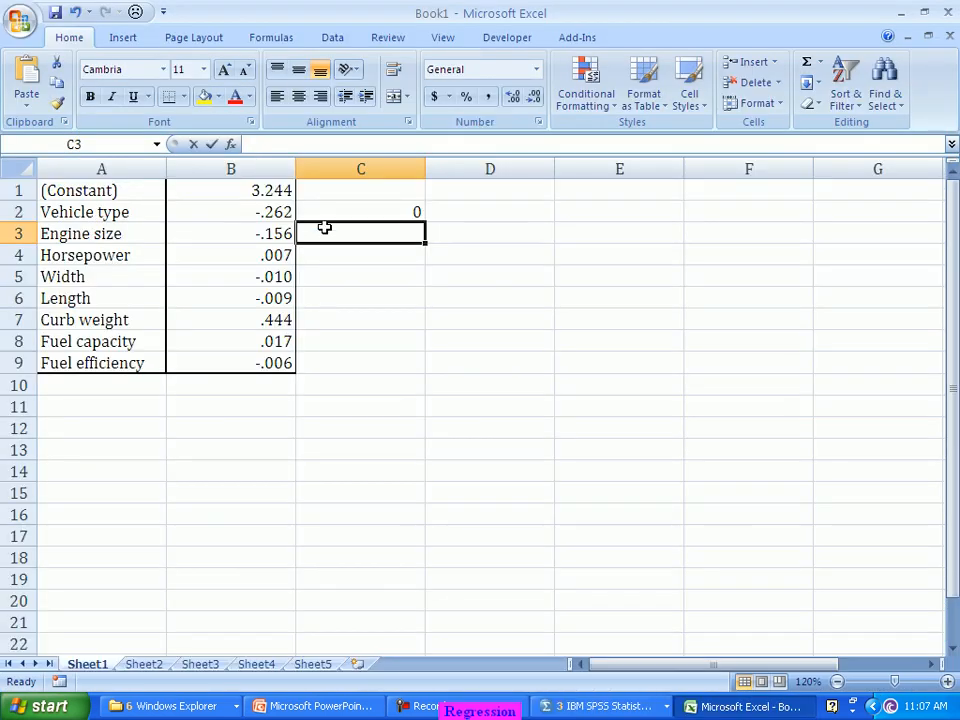
pyautogui.write('2.8')
pyautogui.press('Return')
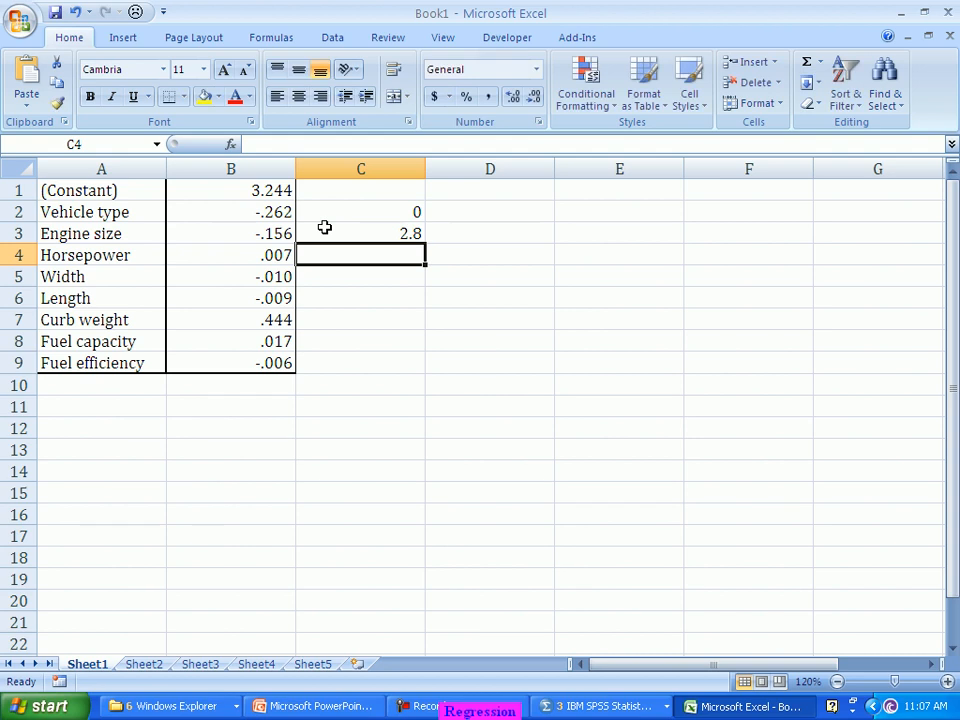
# Step: Look up the BMW 528i's horsepower in the SPSS data and enter 193 in Excel cell C4
pyautogui.hotkey('alt', 'Tab')
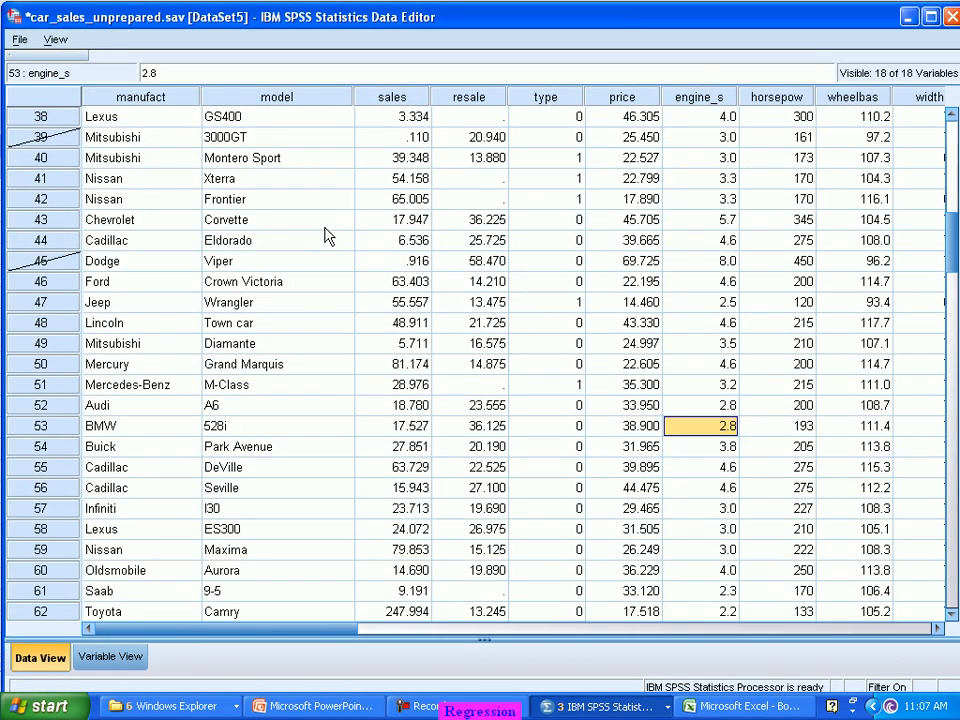
pyautogui.press('Right')
pyautogui.hotkey('alt', 'Tab')
pyautogui.write('19')
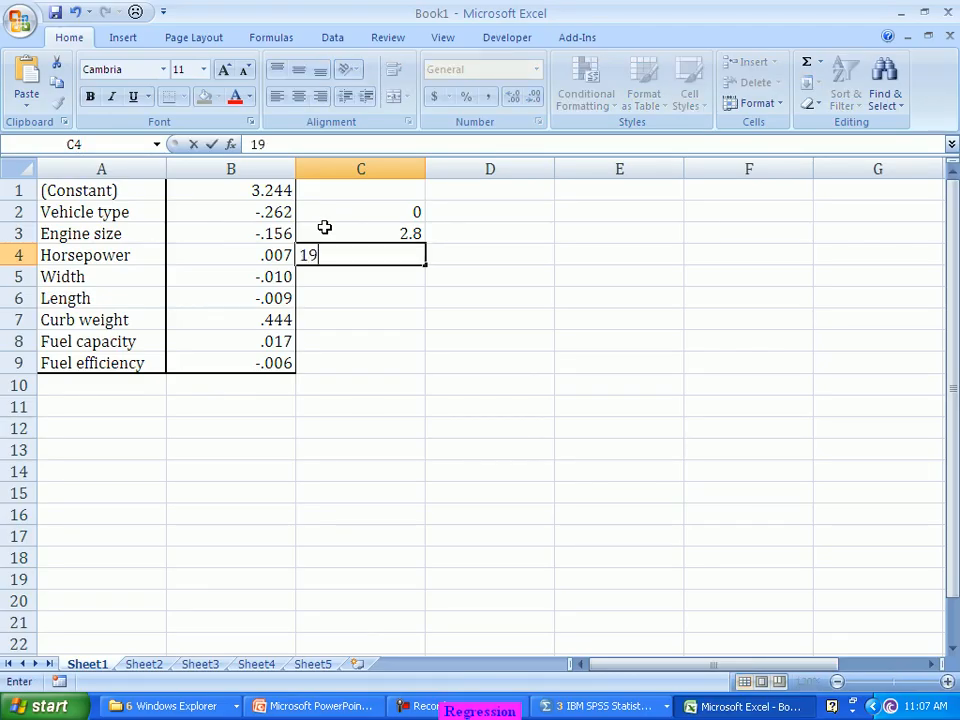
pyautogui.press('Return')
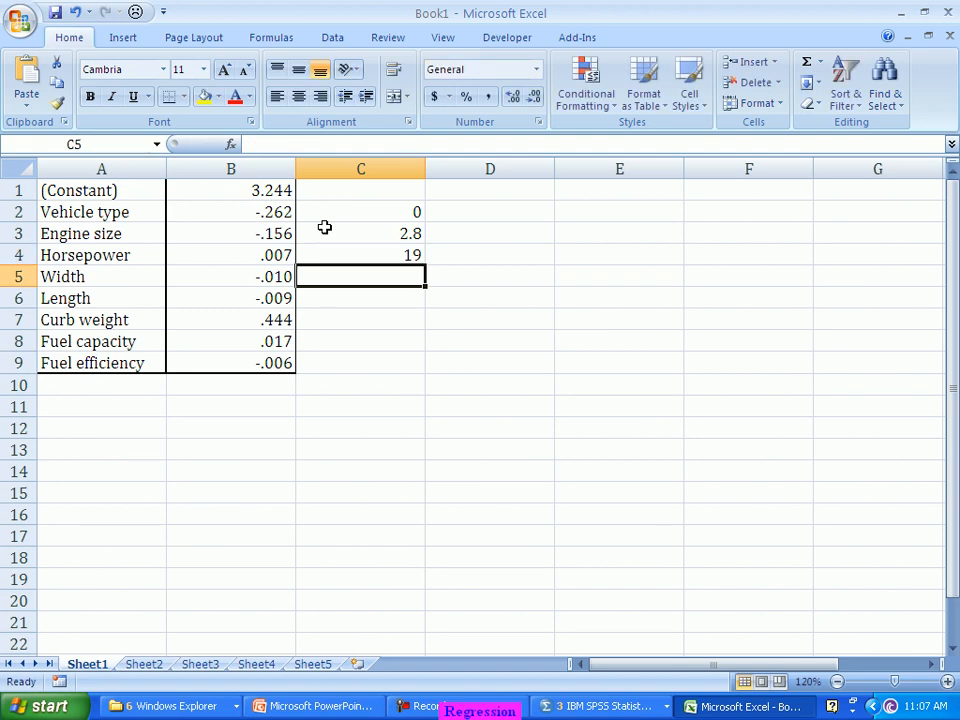
pyautogui.press('Up')
pyautogui.write('193')
pyautogui.press('Return')
# Step: Look up the BMW 528i's width in the SPSS data, skipping wheelbase, and enter 70.9 in Excel cell C5
pyautogui.hotkey('alt', 'Tab')
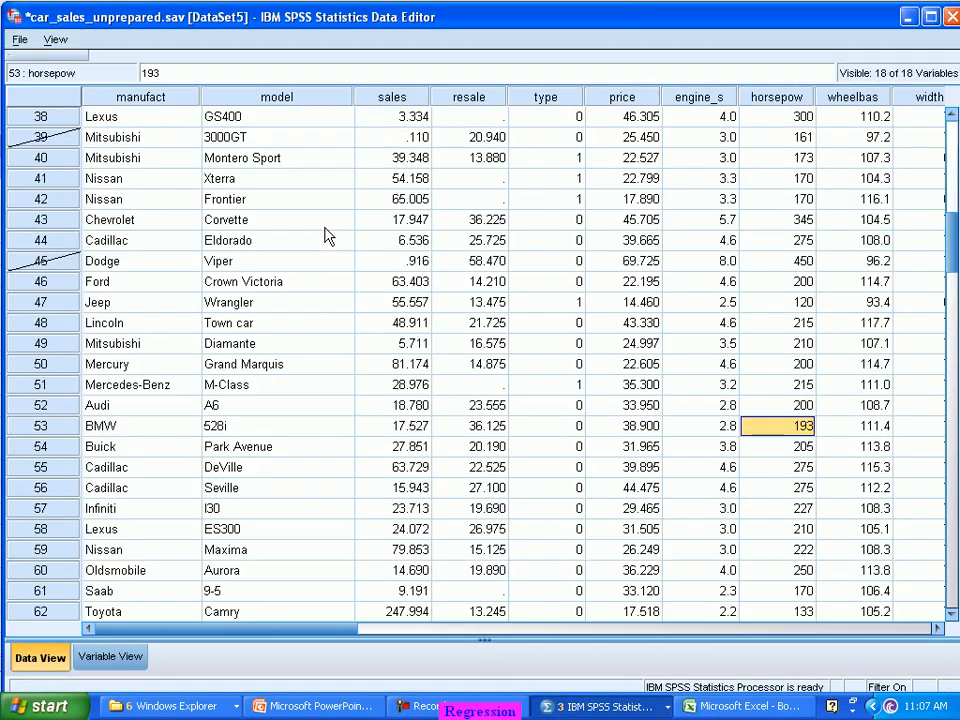
pyautogui.press('Right')
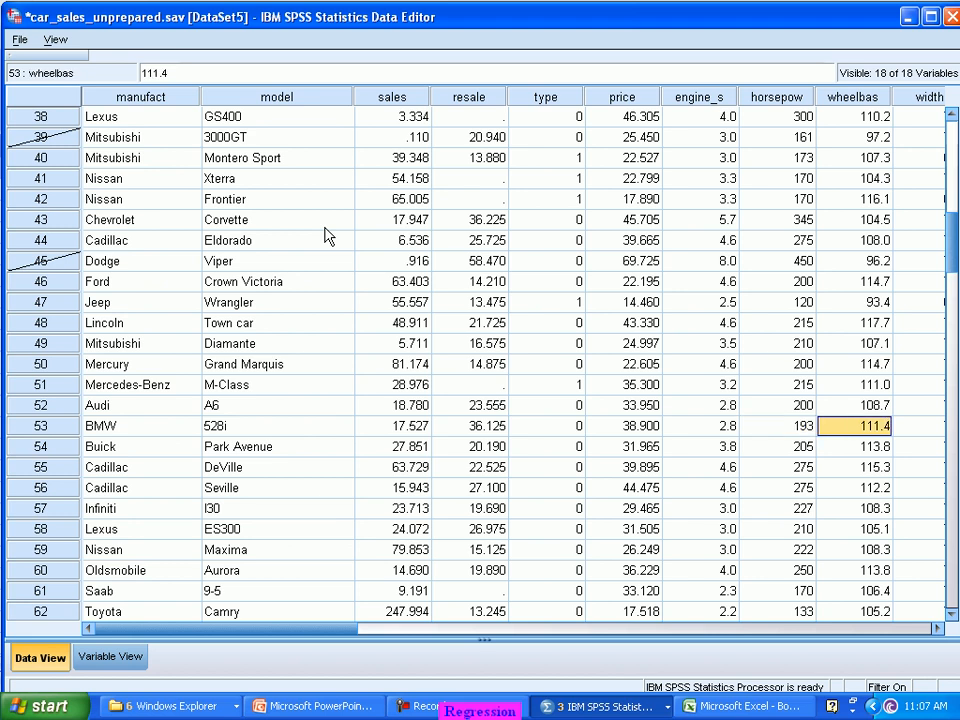
pyautogui.press('Right')
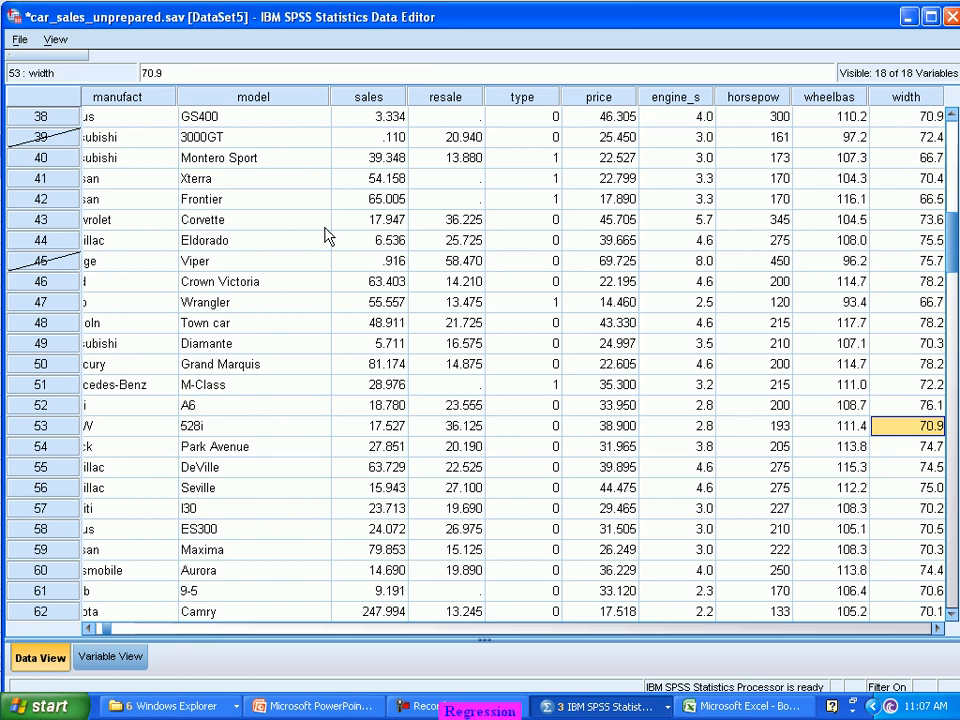
pyautogui.hotkey('alt', 'Tab')
pyautogui.write('70.9')
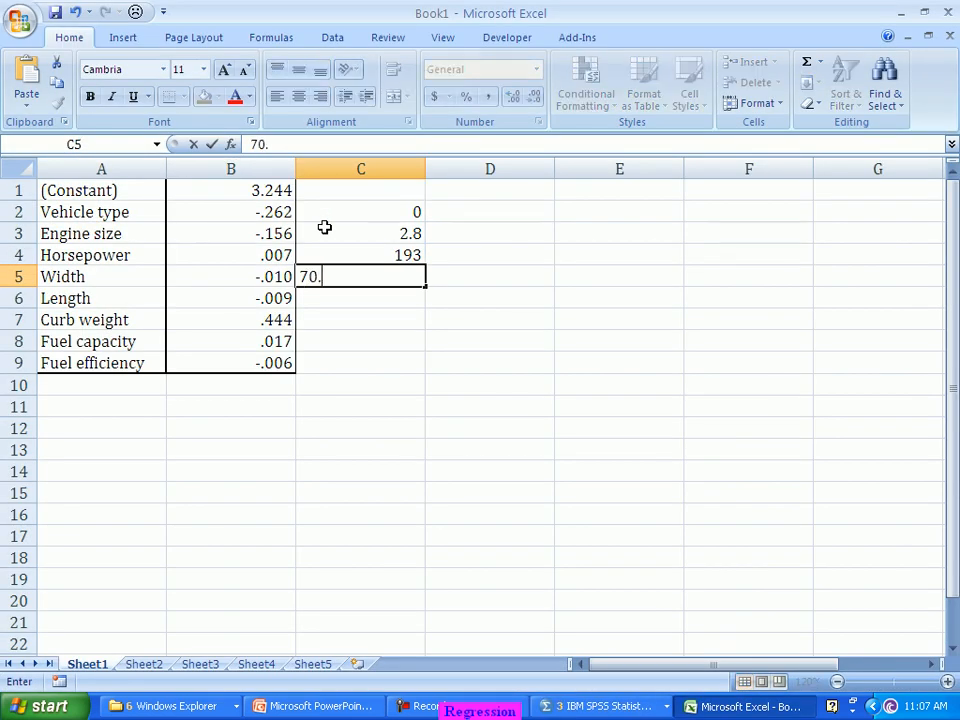
pyautogui.press('Return')
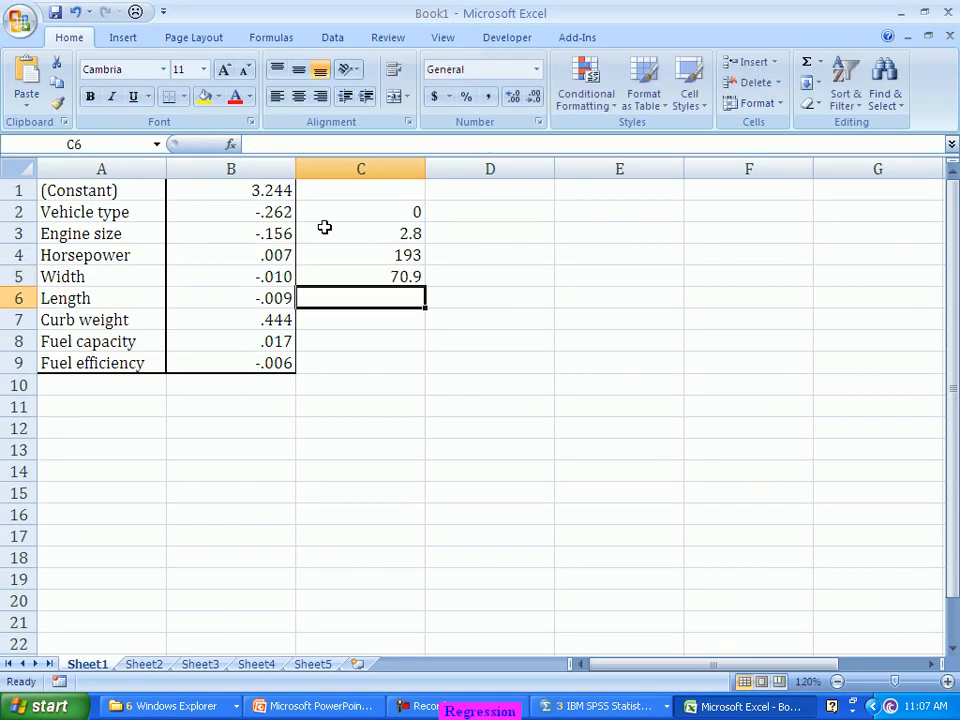
# Step: Copy the BMW 528i's length and curb weight from the SPSS data into Excel, entering 188 in C6 and 3.472 in C7
pyautogui.hotkey('alt', 'Tab')
pyautogui.press('Tab')
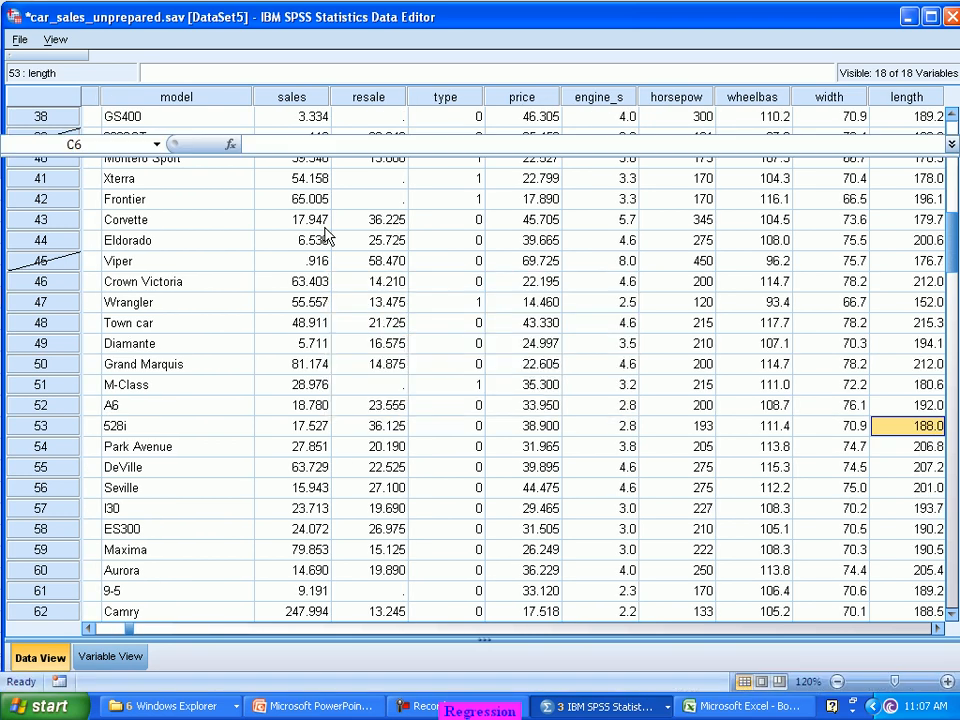
pyautogui.hotkey('alt', 'Tab')
pyautogui.write('188')
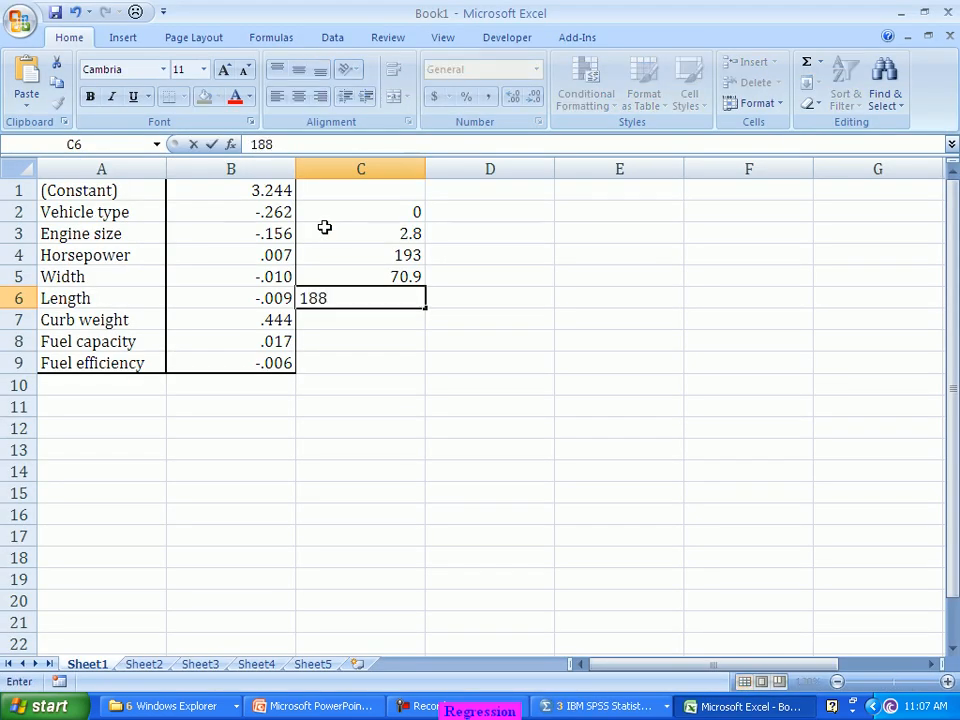
pyautogui.press('Return')
pyautogui.hotkey('alt', 'Tab')
pyautogui.press('Tab')
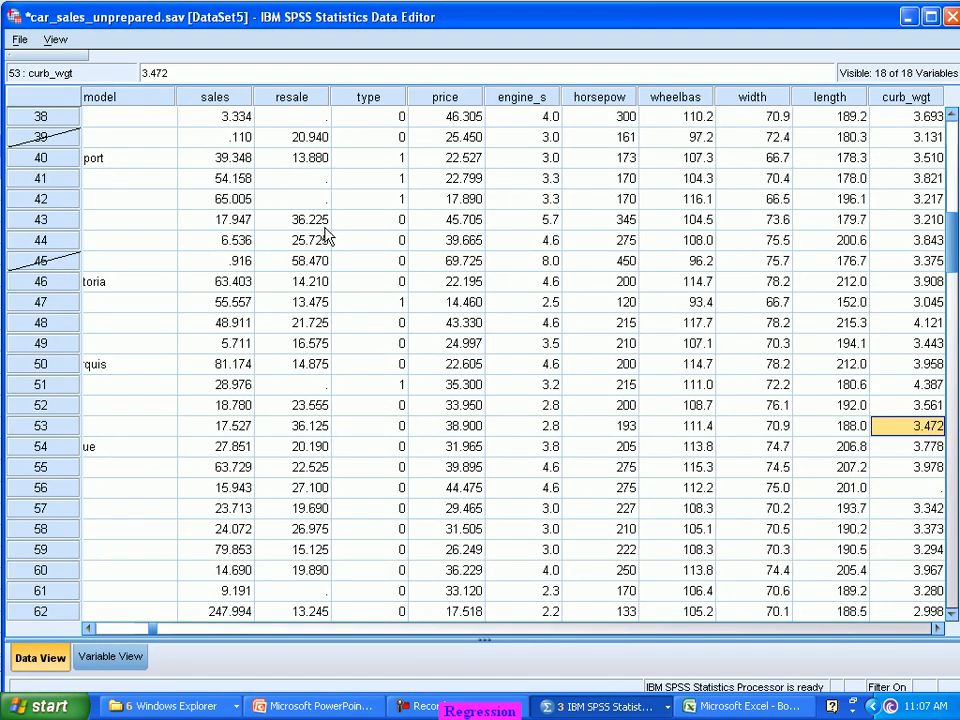
pyautogui.hotkey('alt', 'Tab')
pyautogui.write('3.472')
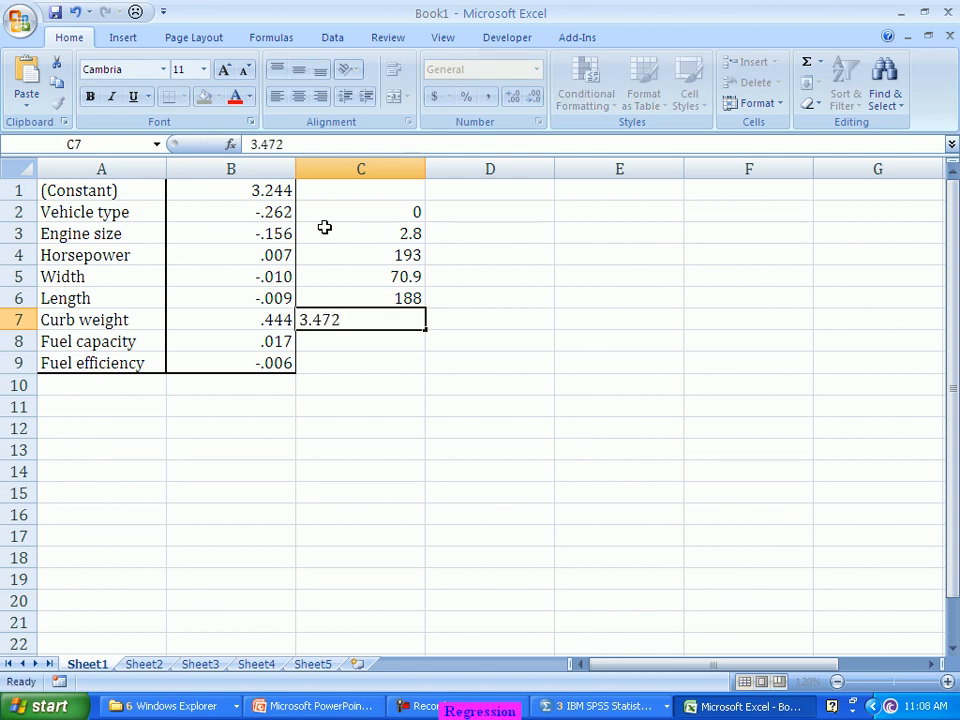
pyautogui.press('Return')
# Step: Copy the BMW 528i's fuel capacity and mpg from the SPSS data into Excel, entering 18.5 in C8 and 25 in C9
pyautogui.hotkey('alt', 'Tab')
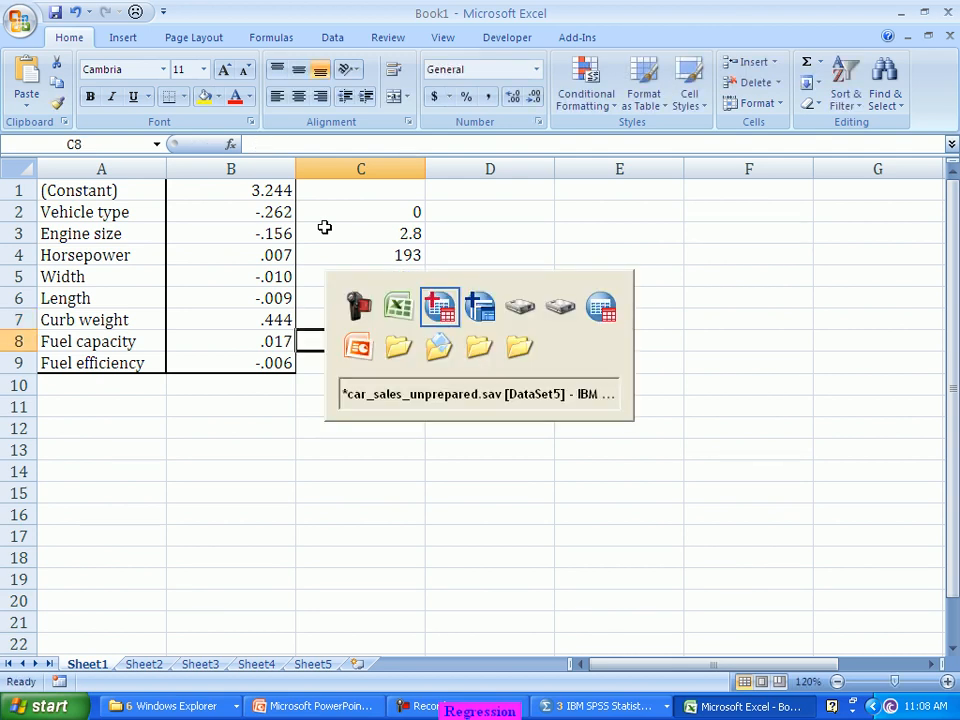
pyautogui.press('Right')
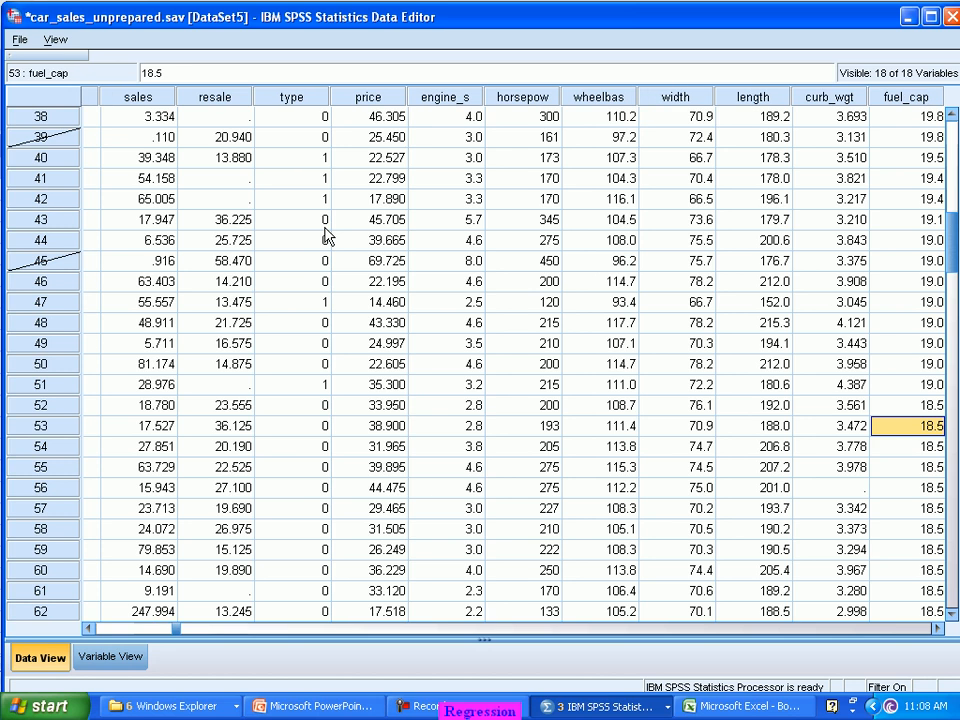
pyautogui.hotkey('alt', 'Tab')
pyautogui.write('18.5')
pyautogui.press('Return')
pyautogui.hotkey('alt', 'Tab')
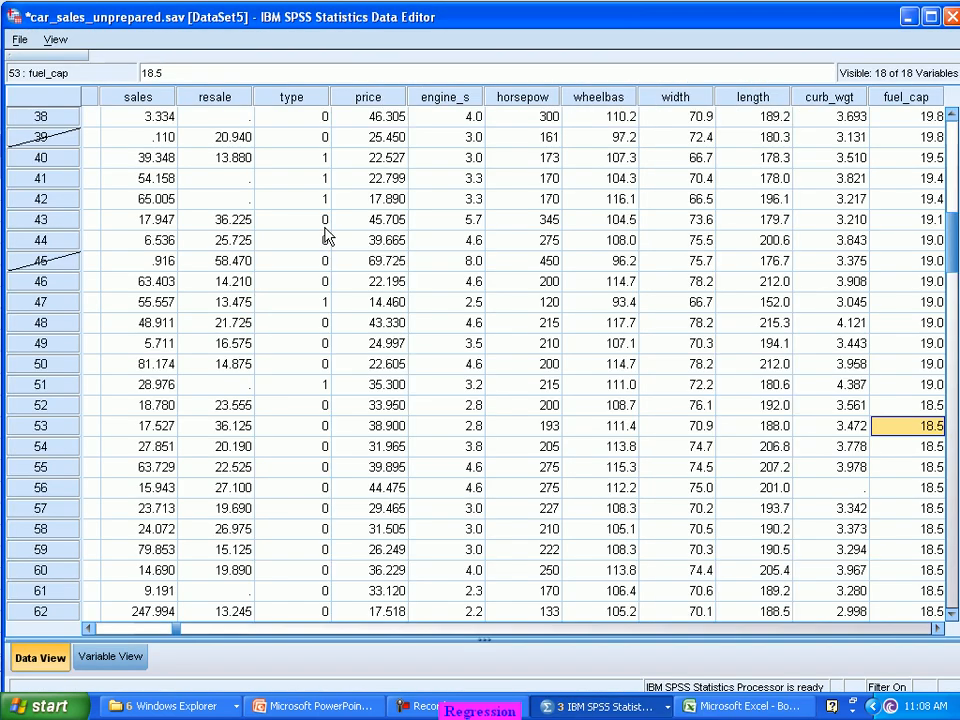
pyautogui.press('Right')
pyautogui.hotkey('alt', 'Tab')
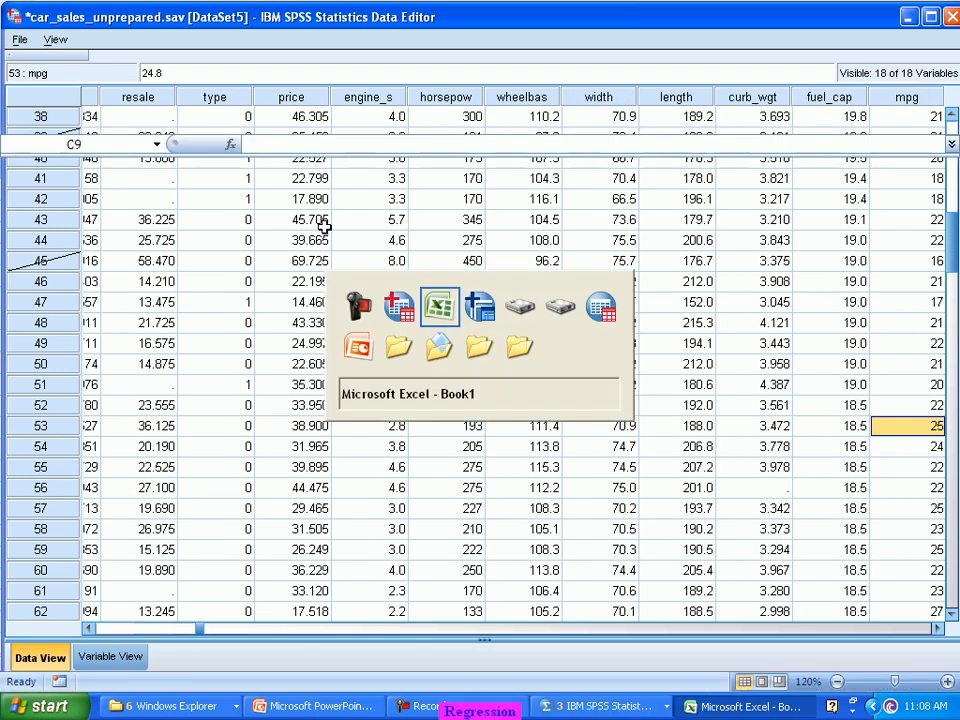
pyautogui.write('25')
pyautogui.press('Return')
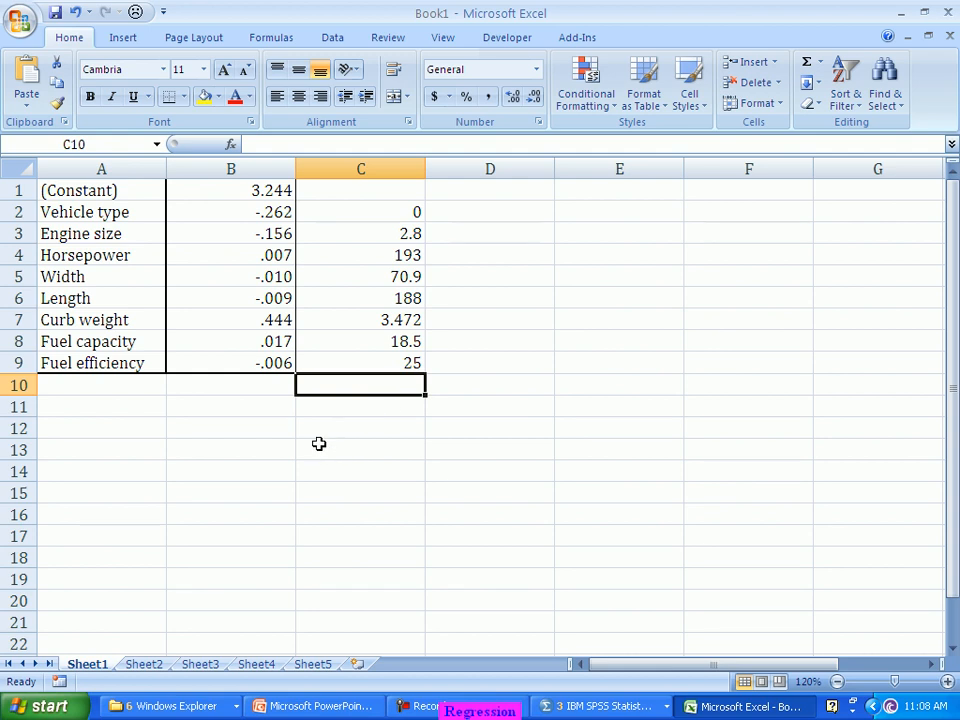
# Step: Calculate the predicted log price in C12 with the formula =B1+SUMPRODUCT(B2:B9,C2:C9)
pyautogui.click(350, 421)
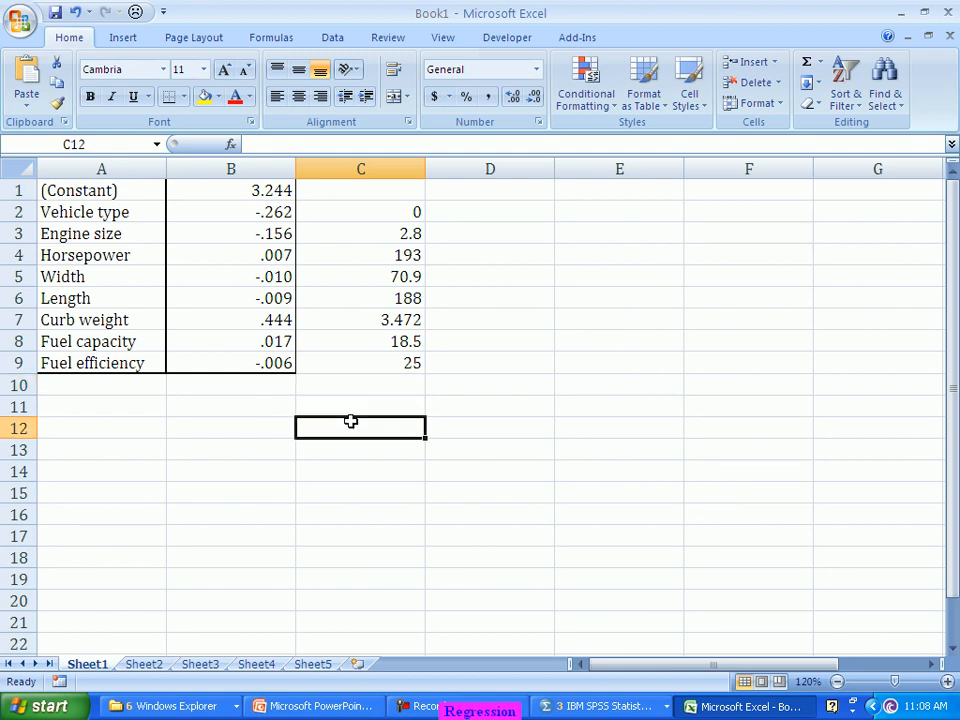
pyautogui.write('=')
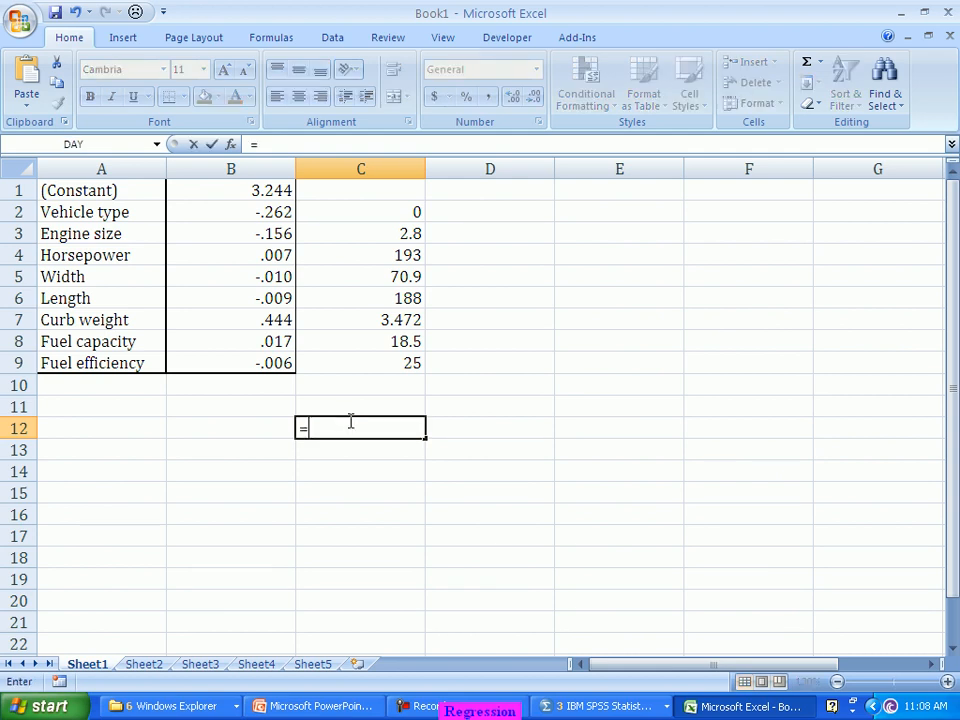
pyautogui.click(271, 190)
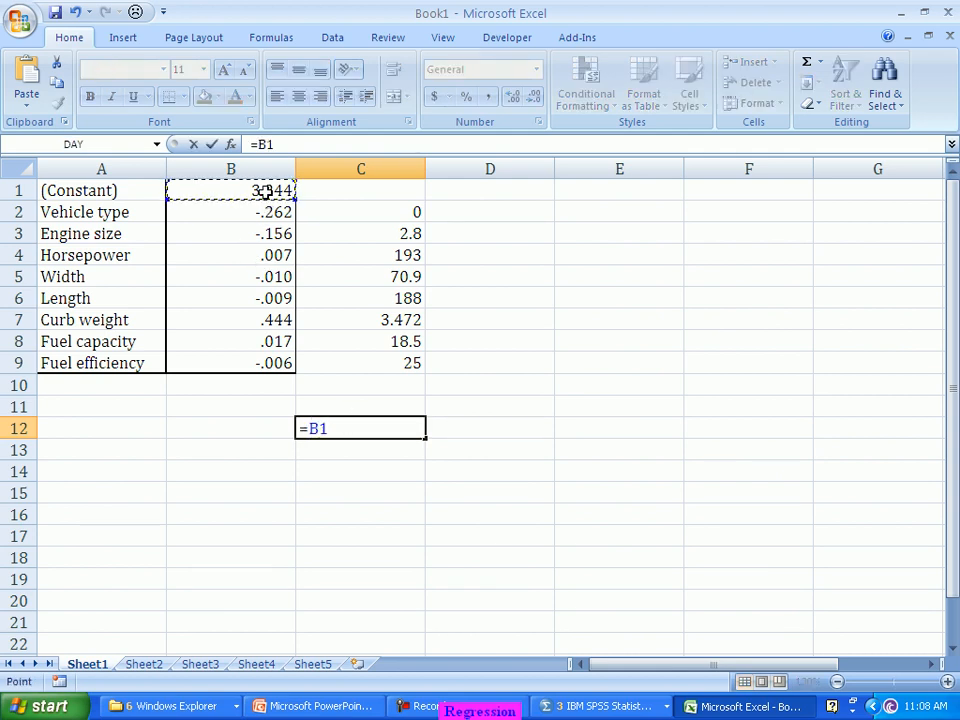
pyautogui.write('+S')
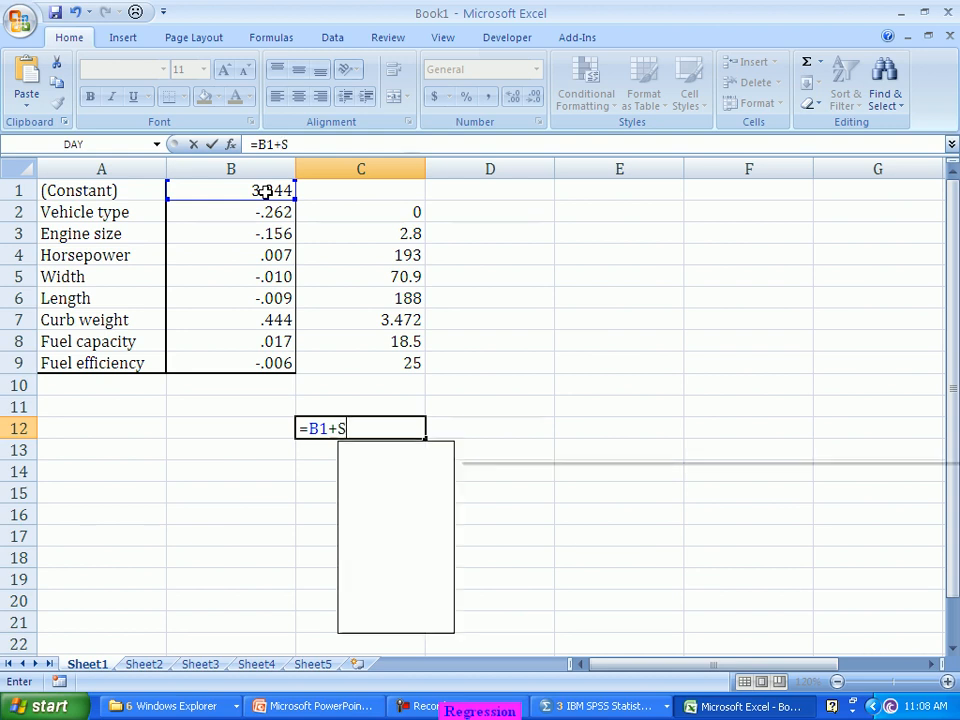
pyautogui.write('umpro')
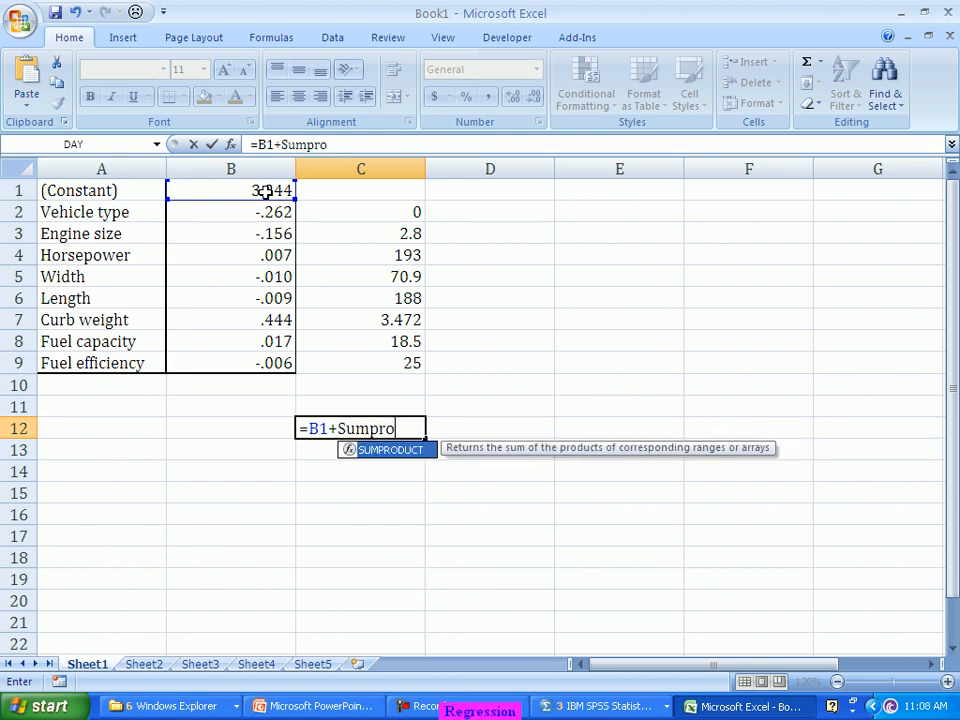
pyautogui.press('Tab')
pyautogui.moveTo(266, 210); pyautogui.dragTo(276, 360)
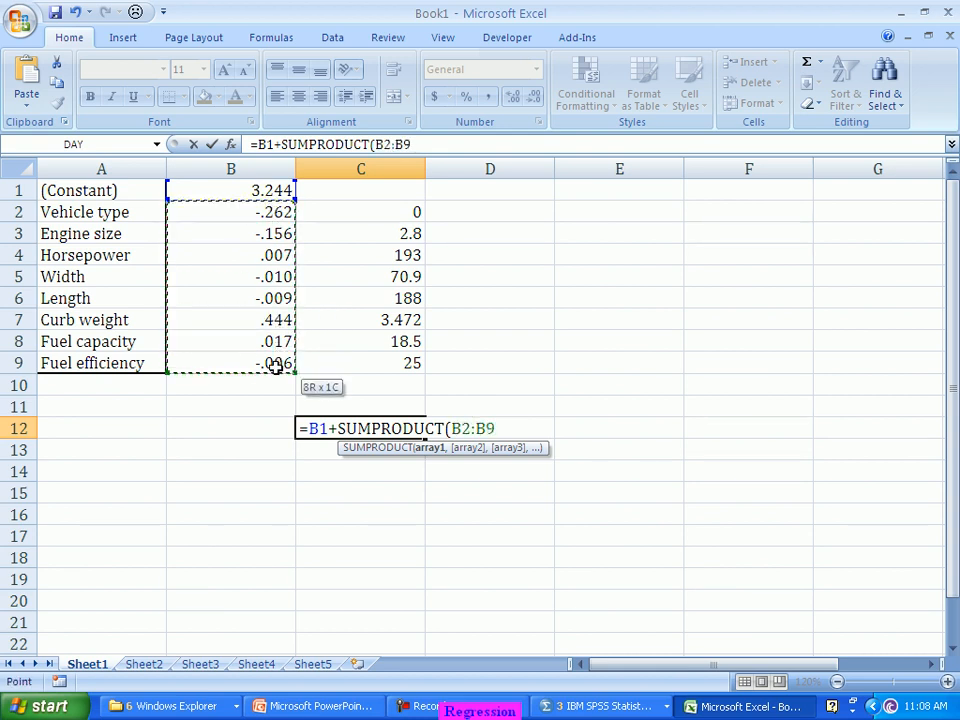
pyautogui.write(',')
pyautogui.moveTo(381, 206); pyautogui.dragTo(387, 364)
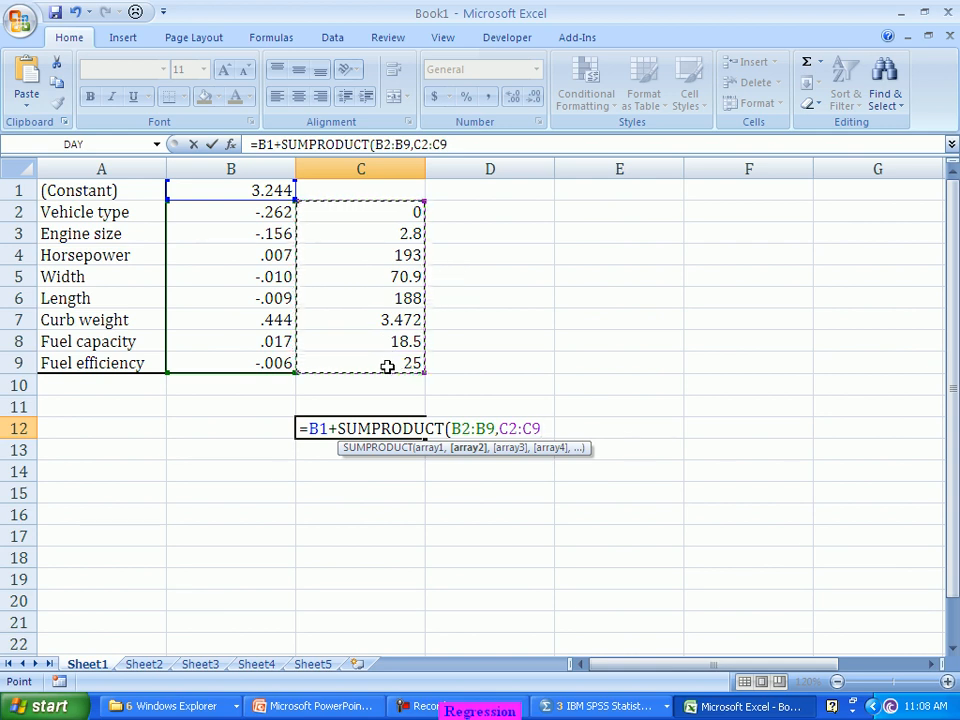
pyautogui.write(')')
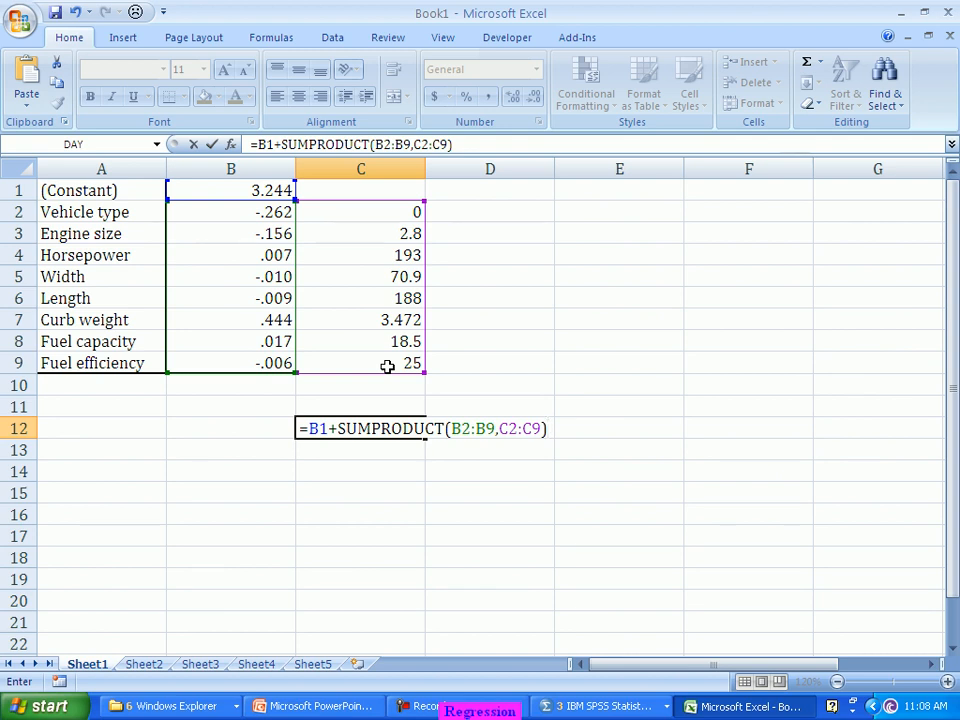
pyautogui.press('Return')
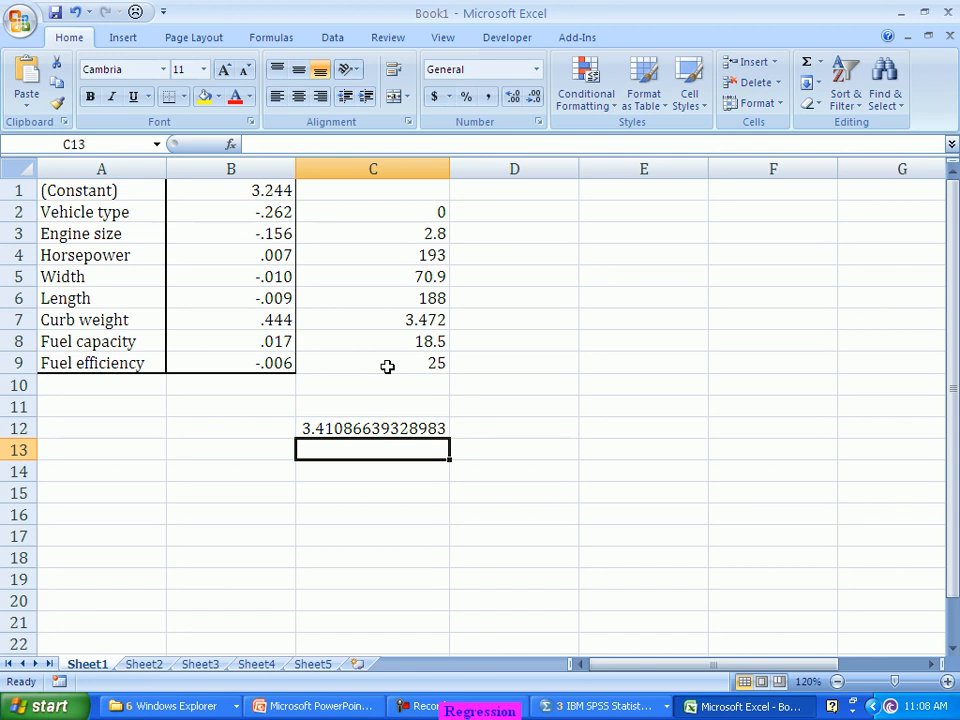
# Step: Format the predicted log price in C12 as a Number with 2 decimal places
pyautogui.click(380, 424)
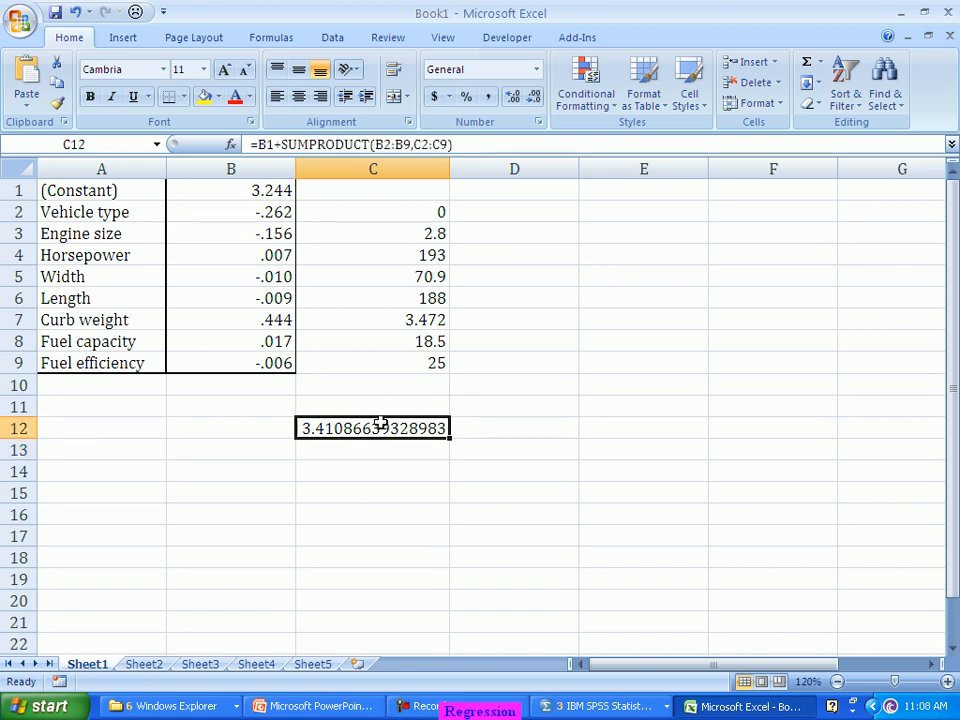
pyautogui.rightClick(378, 424)
pyautogui.click(443, 350)
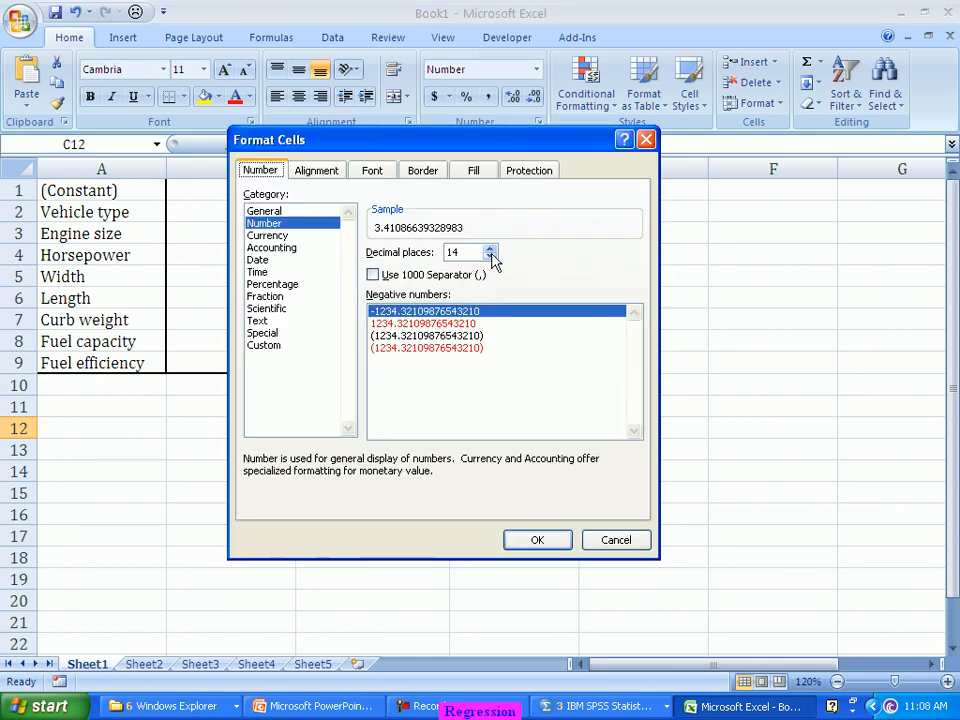
pyautogui.moveTo(475, 257); pyautogui.dragTo(381, 251)
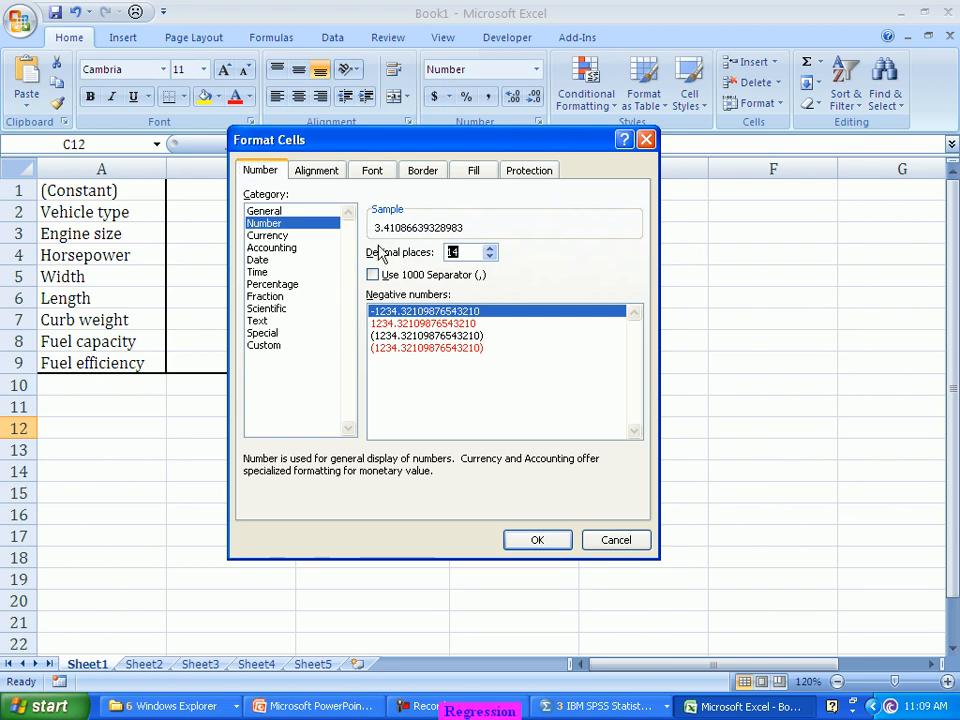
pyautogui.write('2')
pyautogui.press('Return')
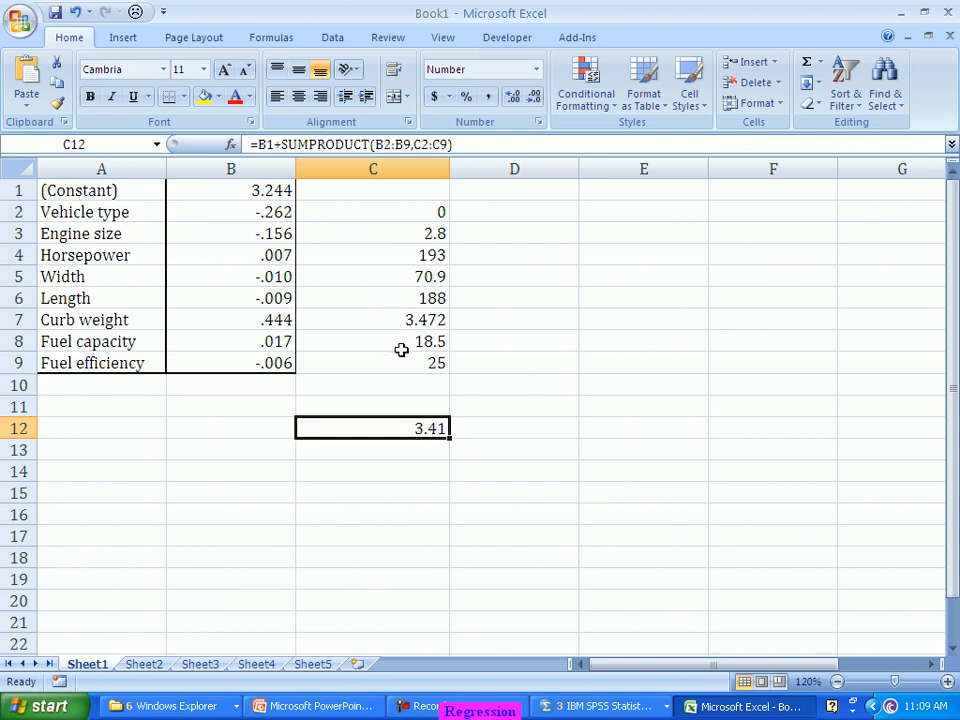
# Step: Convert the predicted log price back to a price in C13 with the formula =EXP(C12)
pyautogui.click(419, 457)
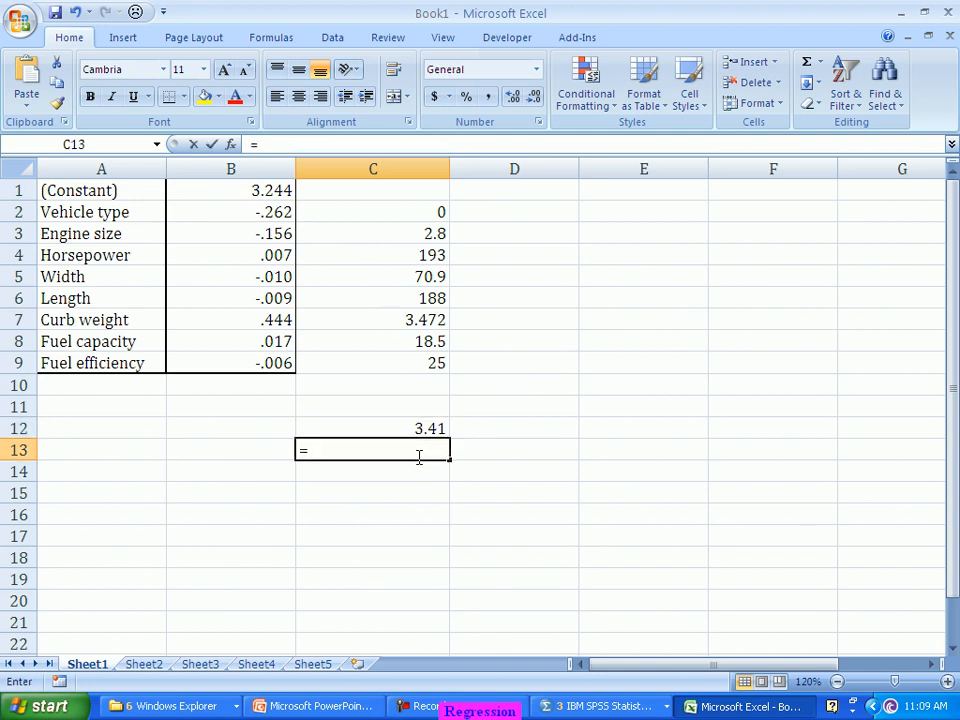
pyautogui.write('=exp')
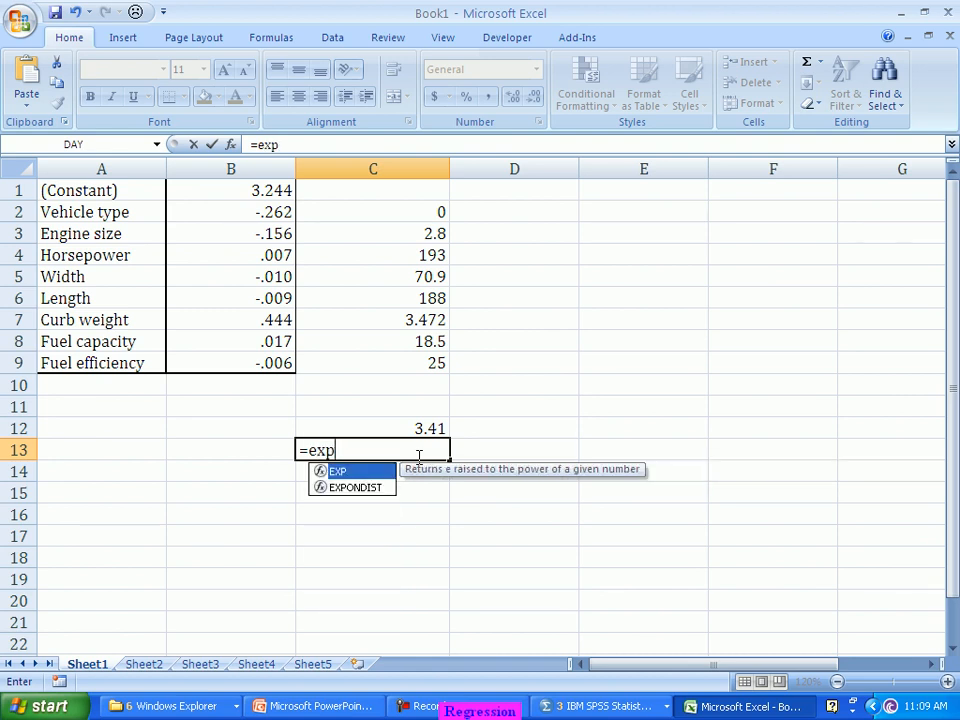
pyautogui.press('Tab')
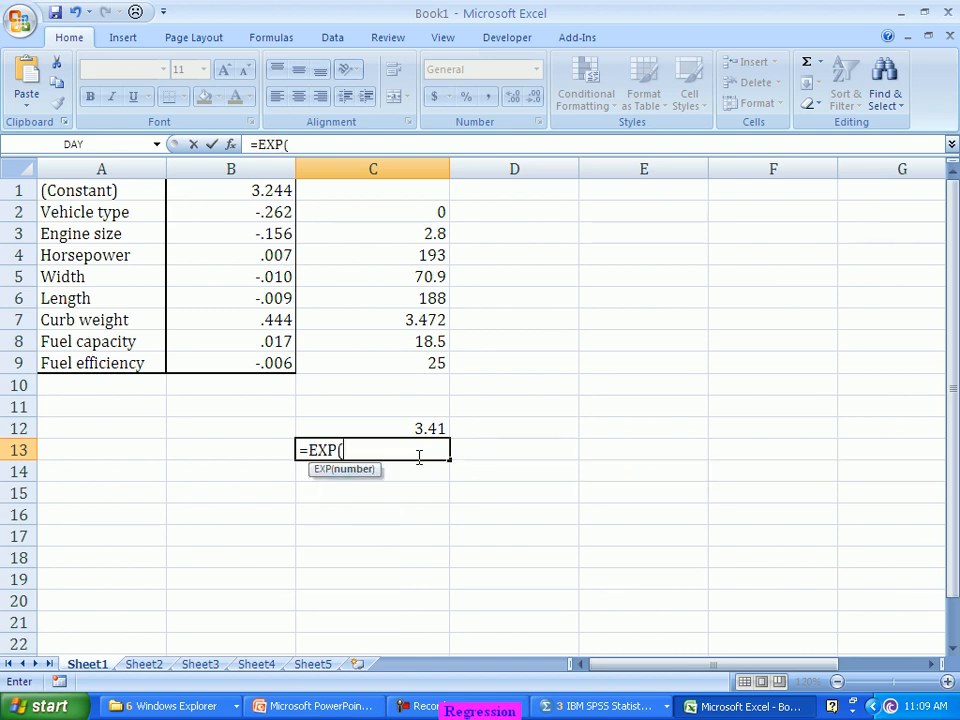
pyautogui.press('Up')
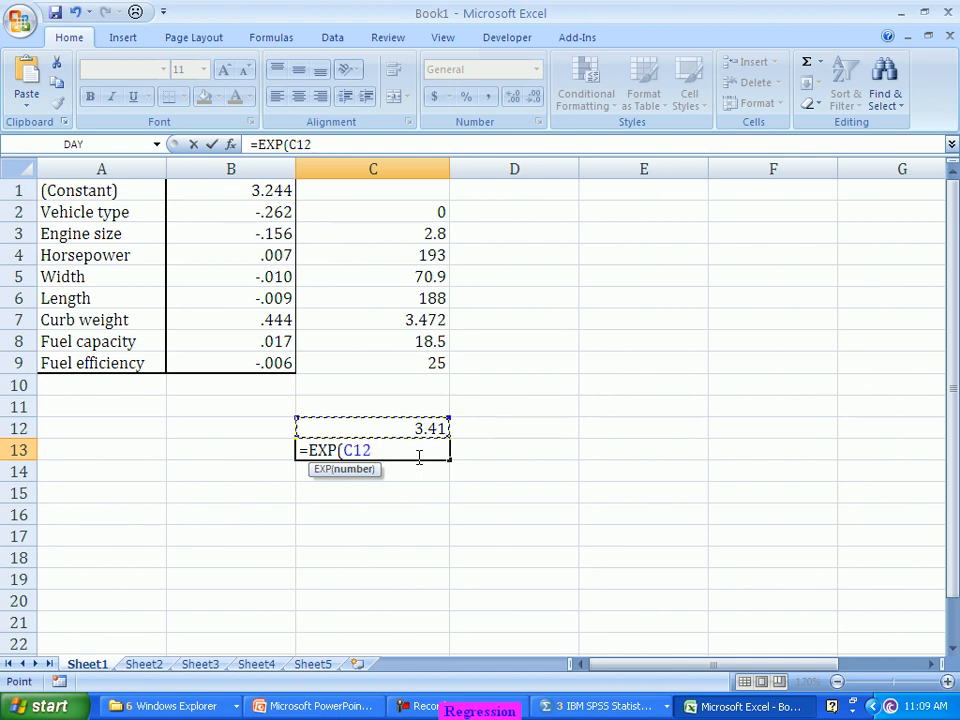
pyautogui.press('Return')
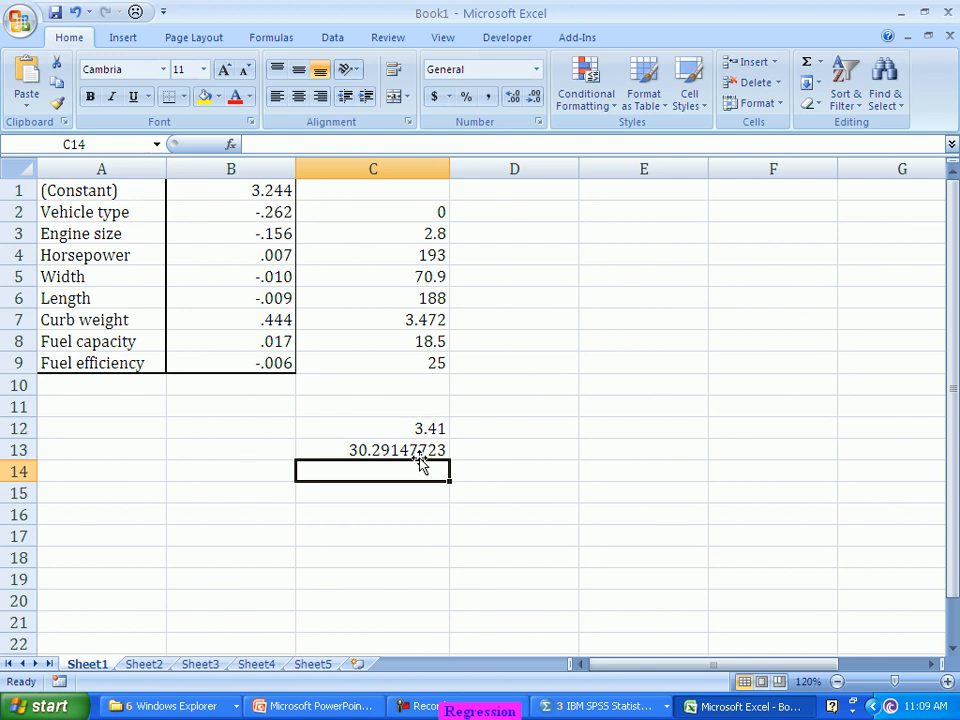
# Step: Switch to the SPSS data and look up the BMW 528i's actual price in row 53
pyautogui.hotkey('alt', 'Tab')
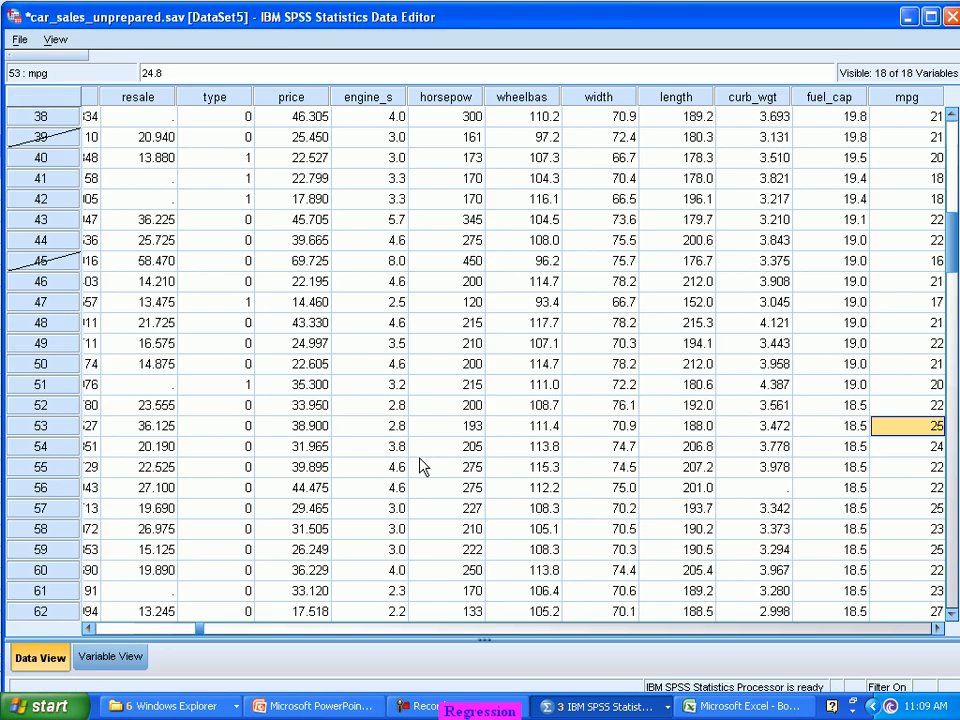
pyautogui.press('Left')
pyautogui.press('Left')
pyautogui.press('Left')
pyautogui.press('Left')
pyautogui.press('Left')
pyautogui.press('Left')
pyautogui.press('Left')
pyautogui.press('Left')
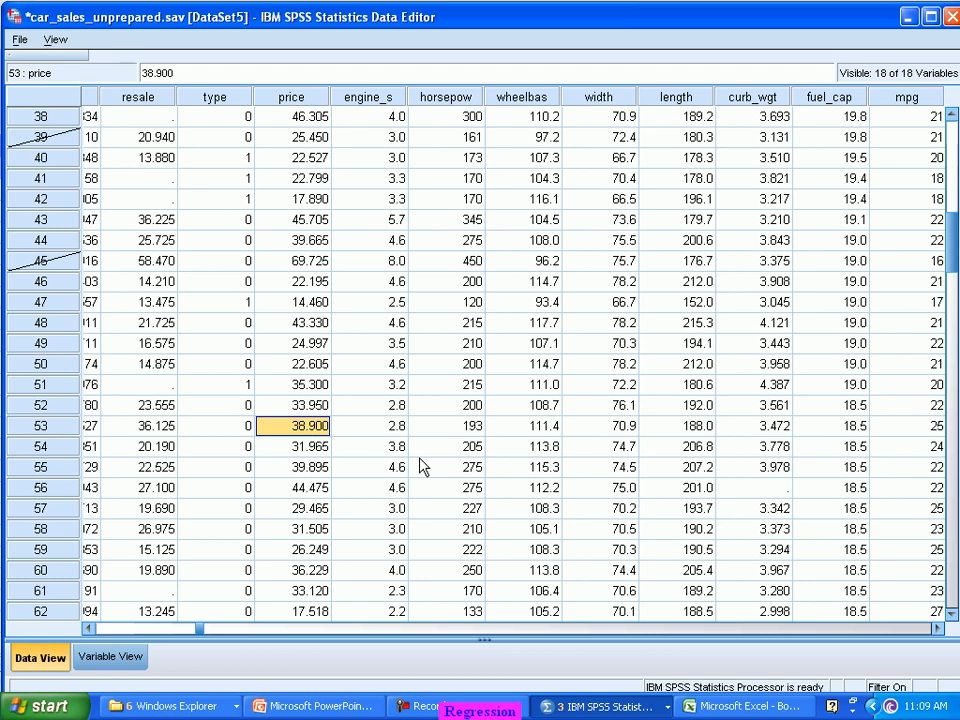
# Step: Look up the BMW 528i's actual LnPrice in SPSS and compare it with the predicted values in Excel
pyautogui.press('Right')
pyautogui.press('Right')
pyautogui.press('Right')
pyautogui.press('Right')
pyautogui.press('Right')
pyautogui.press('Right')
pyautogui.press('Right')
pyautogui.press('Right')
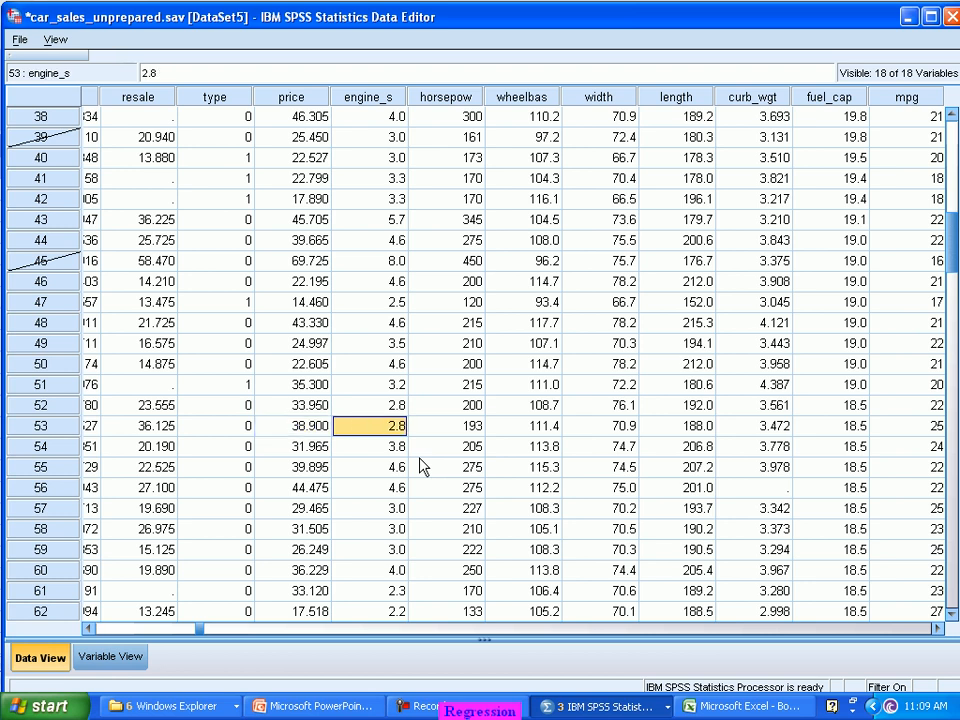
pyautogui.press('Right')
pyautogui.press('Right')
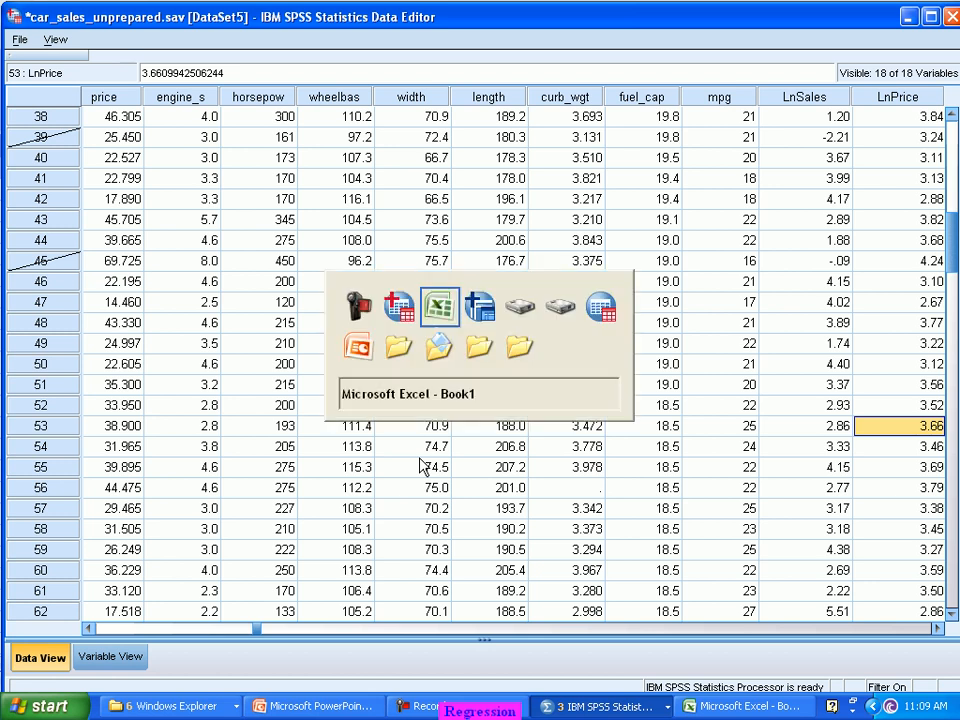
pyautogui.hotkey('alt', 'Tab')
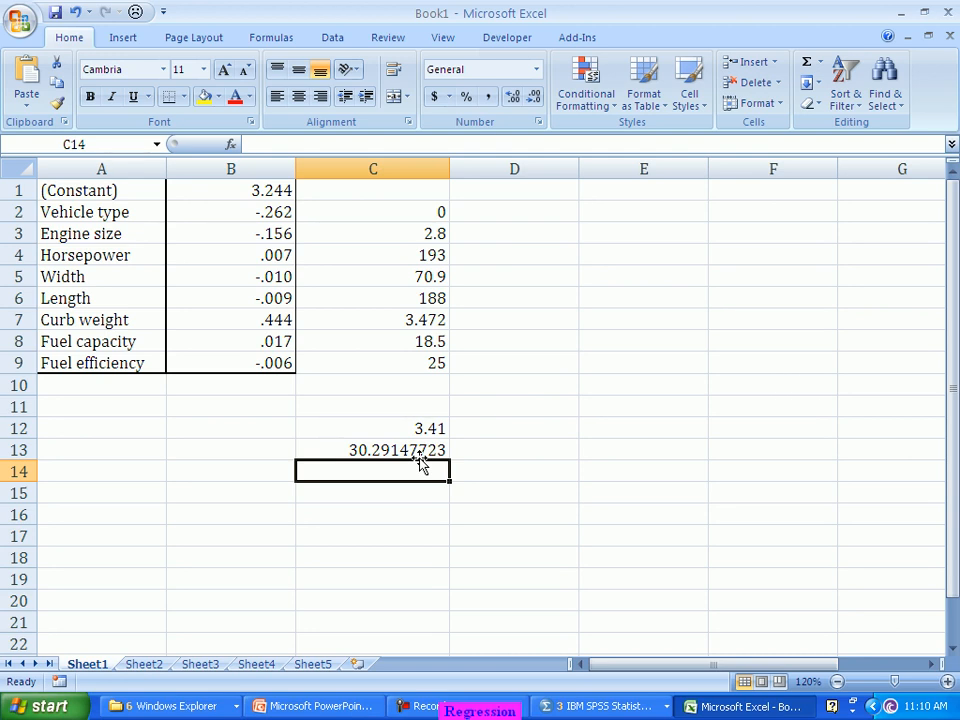
# Step: Look up the BMW 528i's PRE_1 value in SPSS and compare it with the prediction in Excel cell C12
pyautogui.hotkey('alt', 'Tab')
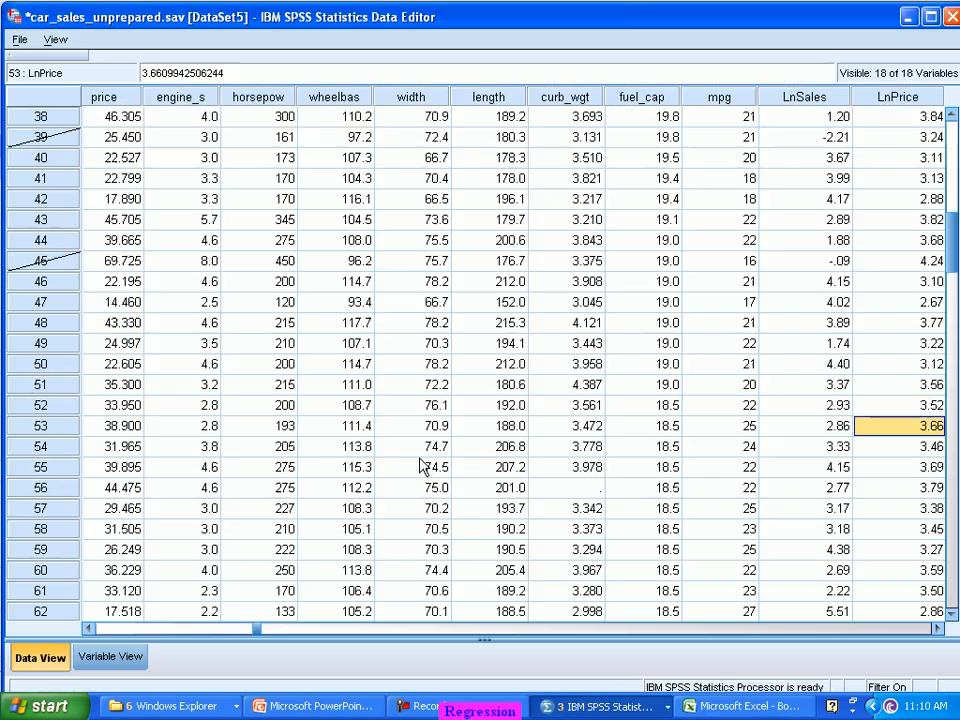
pyautogui.press('Right')
pyautogui.press('Right')
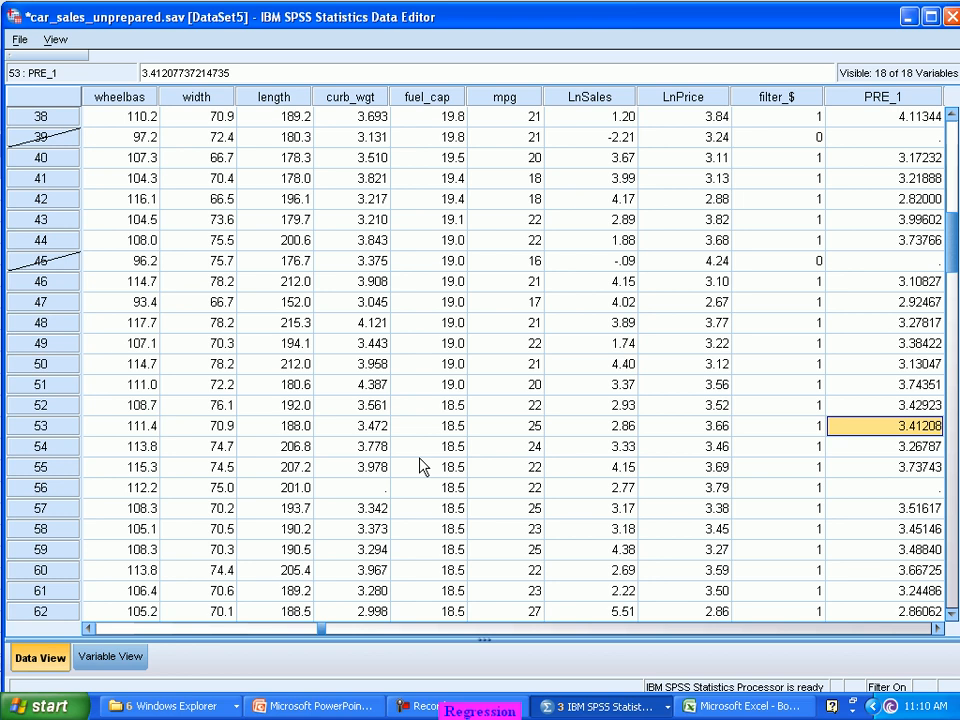
pyautogui.hotkey('alt', 'Tab')
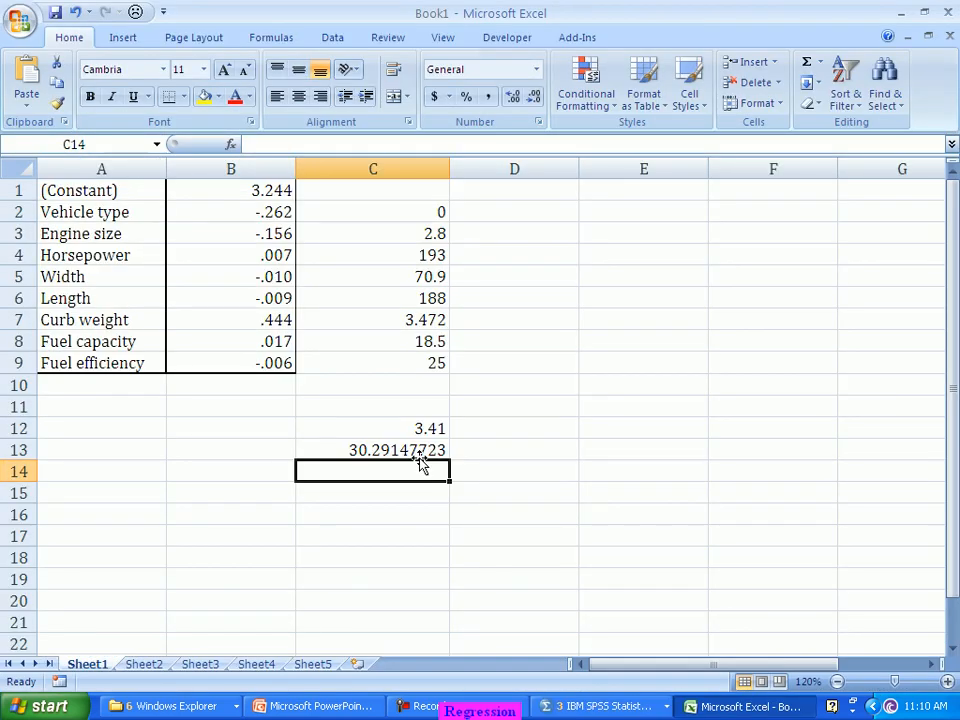
pyautogui.hotkey('alt', 'Tab')
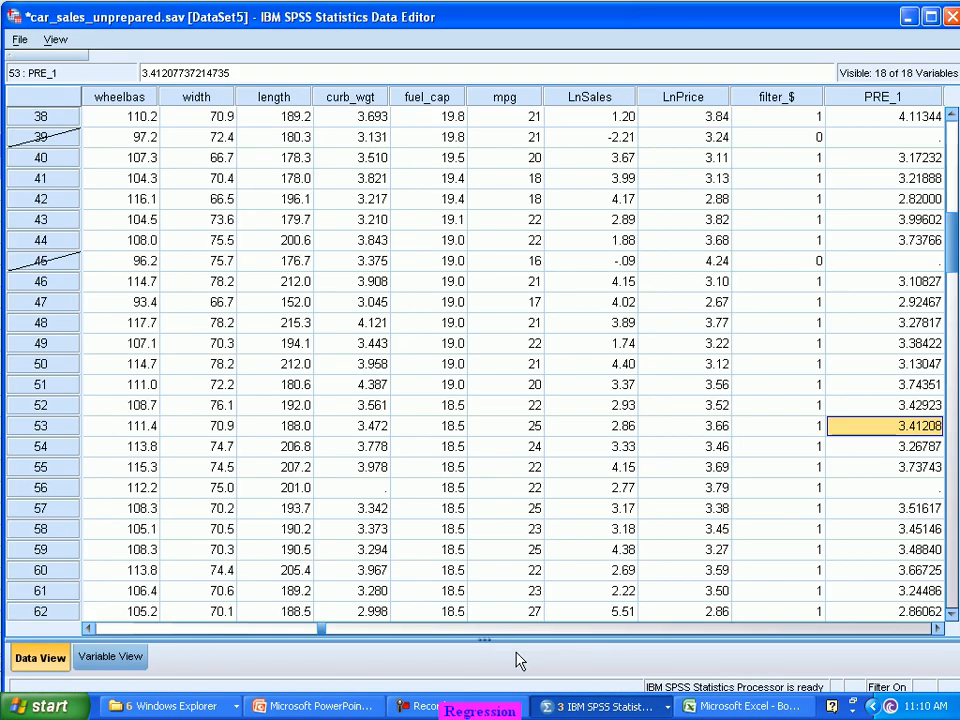
# Step: In the SPSS output viewer, reopen Linear Regression and remove Width from the independent variables
pyautogui.click(598, 706)
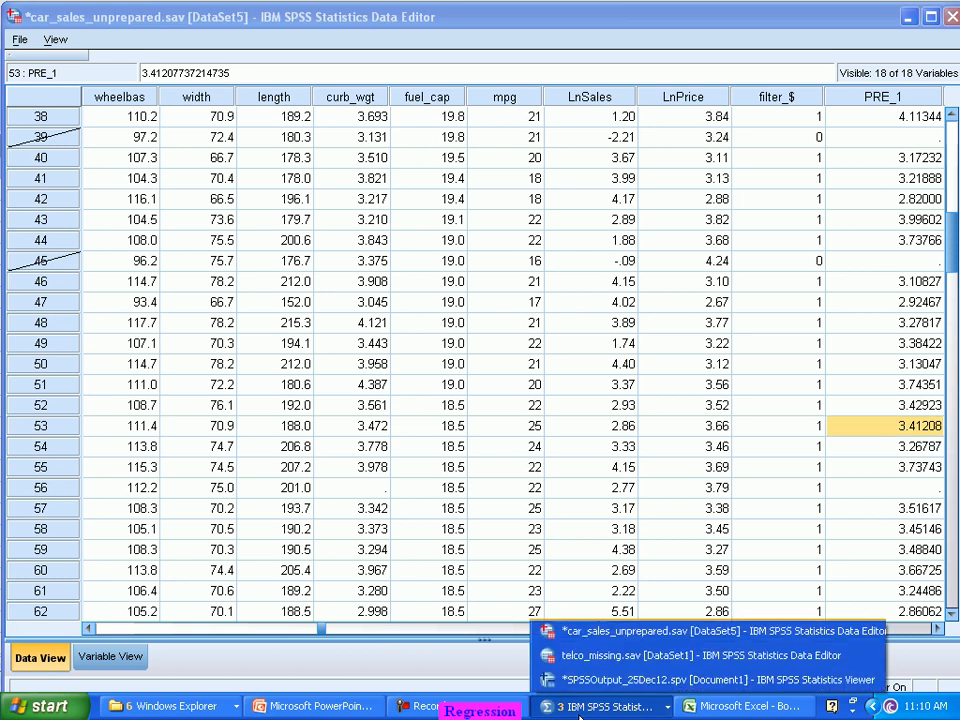
pyautogui.click(603, 681)
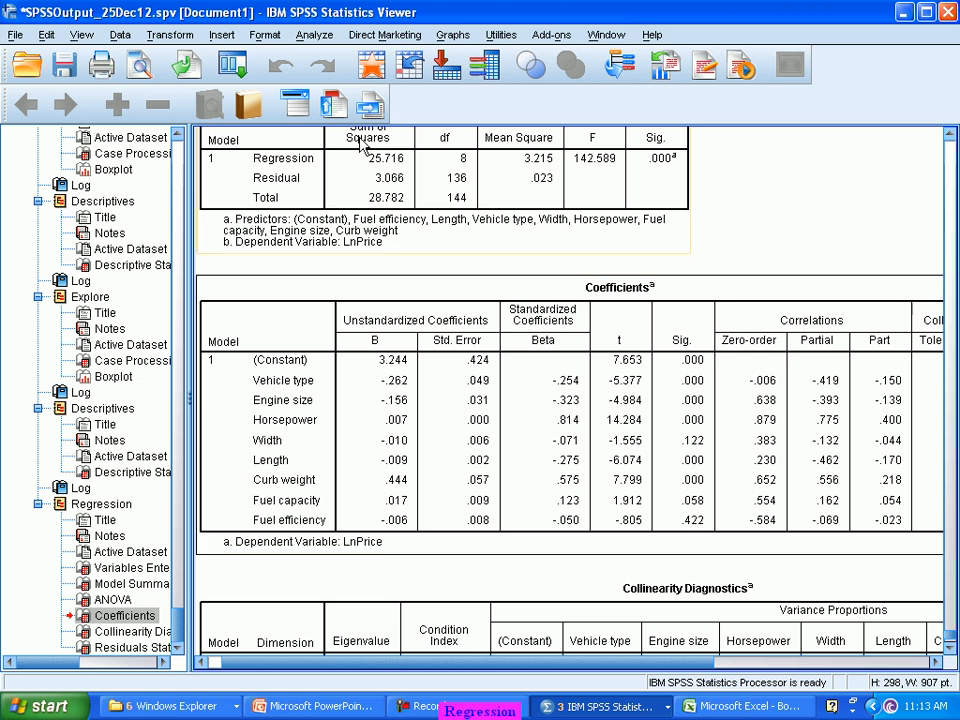
pyautogui.click(233, 70)
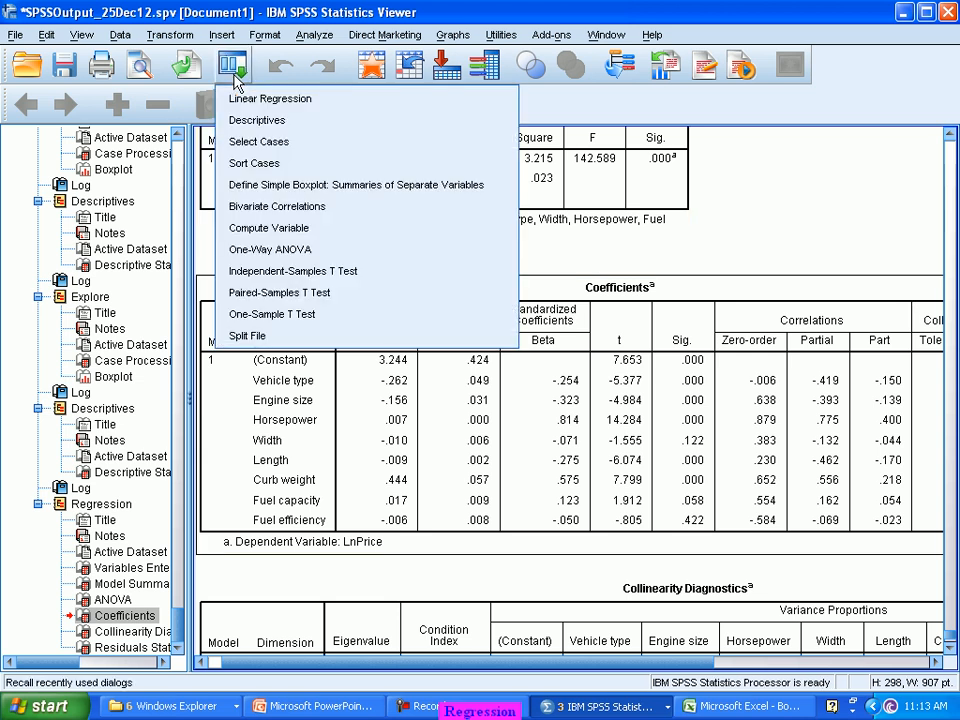
pyautogui.click(298, 106)
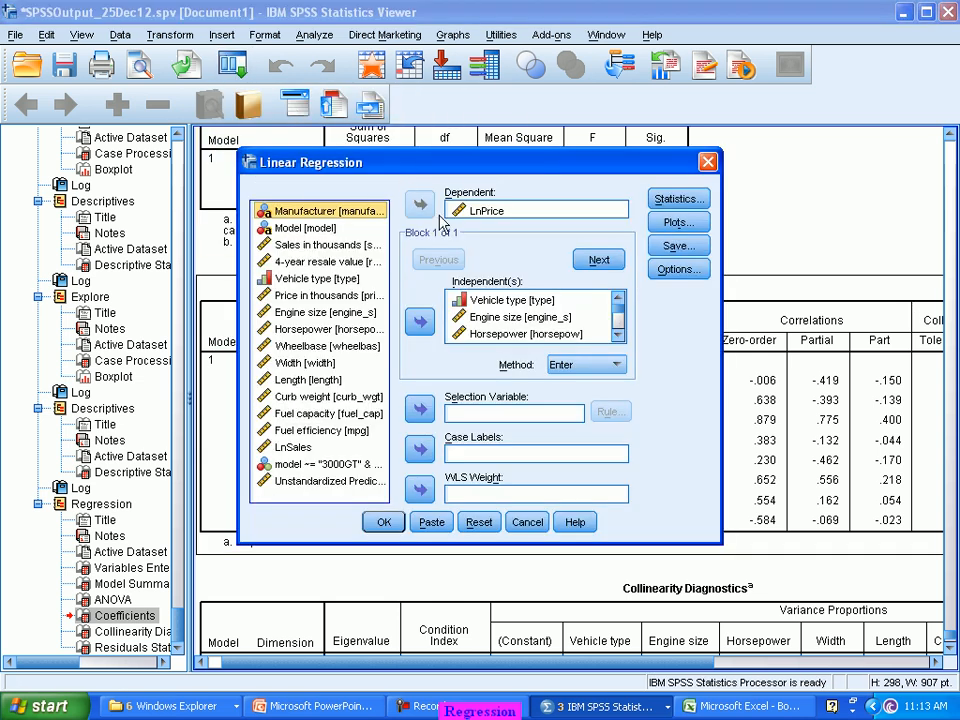
pyautogui.click(619, 337)
pyautogui.click(619, 337)
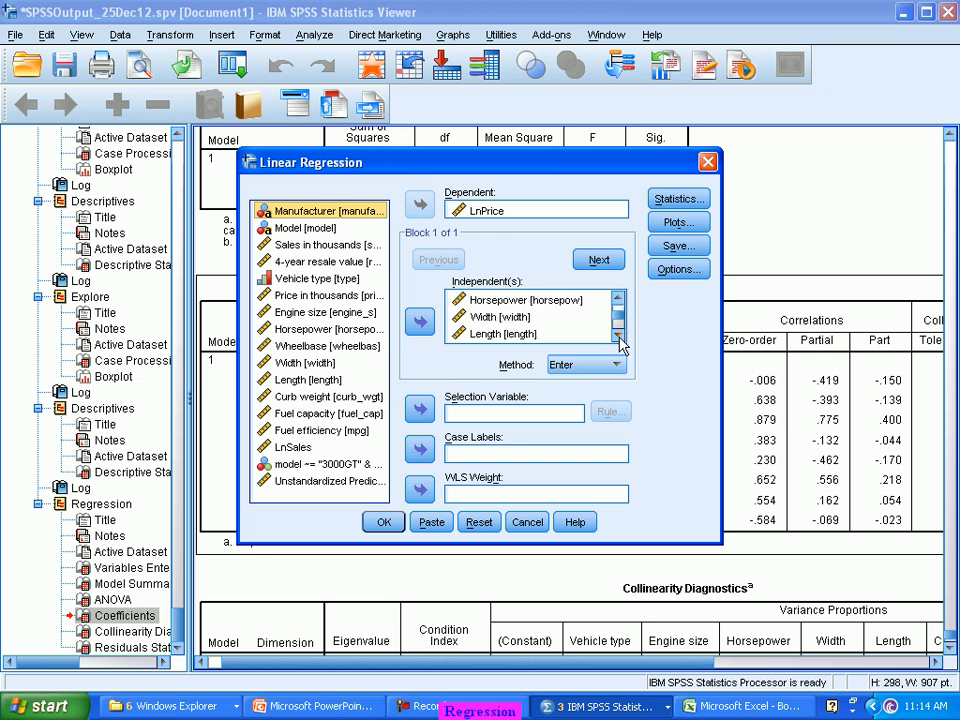
pyautogui.click(487, 318)
pyautogui.click(421, 321)
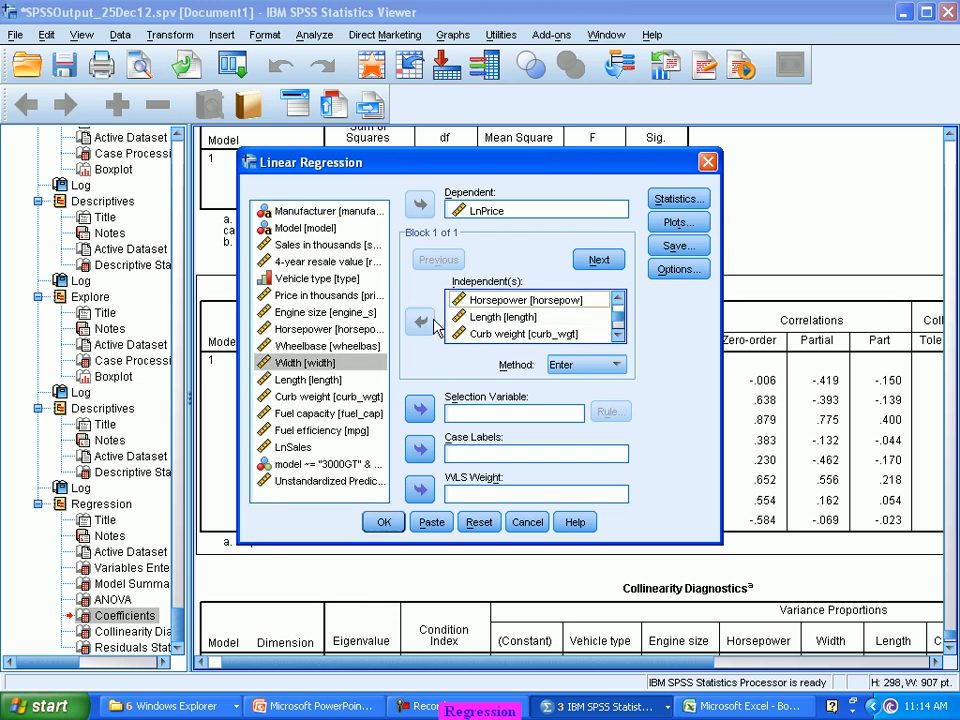
# Step: Remove Fuel efficiency and Fuel capacity from the independent variables and run the LnPrice regression
pyautogui.click(617, 336)
pyautogui.click(617, 336)
pyautogui.click(505, 335)
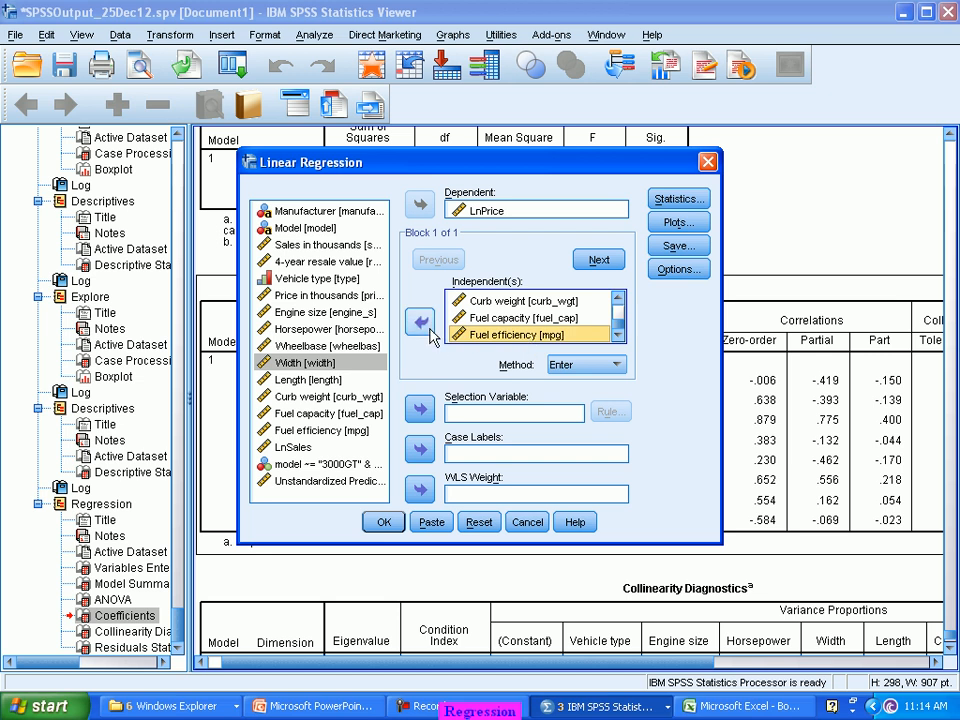
pyautogui.click(420, 321)
pyautogui.click(519, 338)
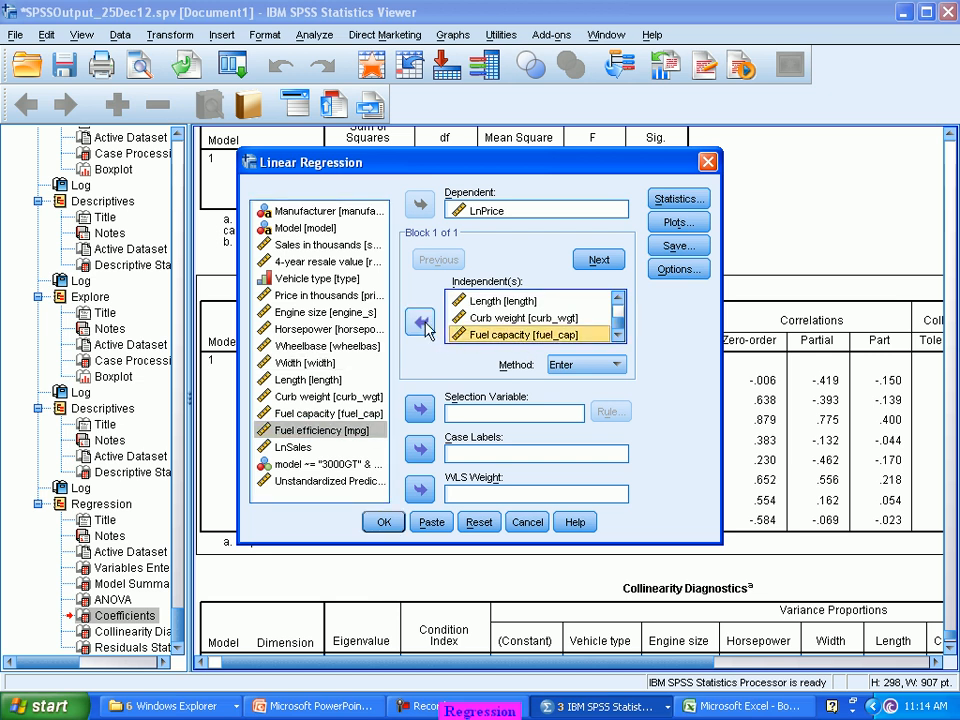
pyautogui.click(421, 321)
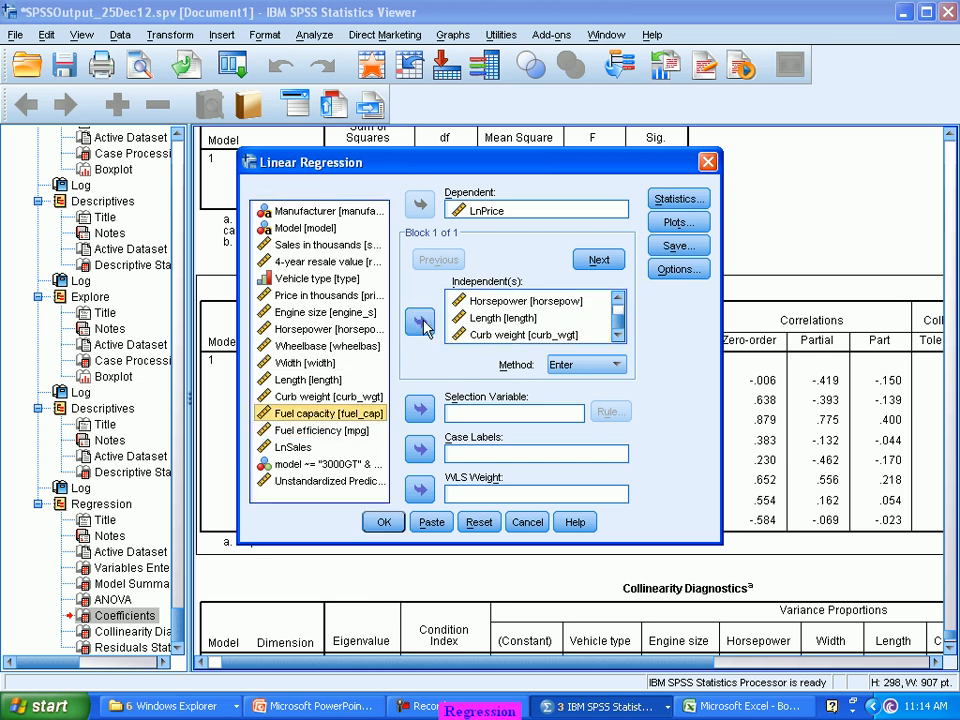
pyautogui.click(384, 524)
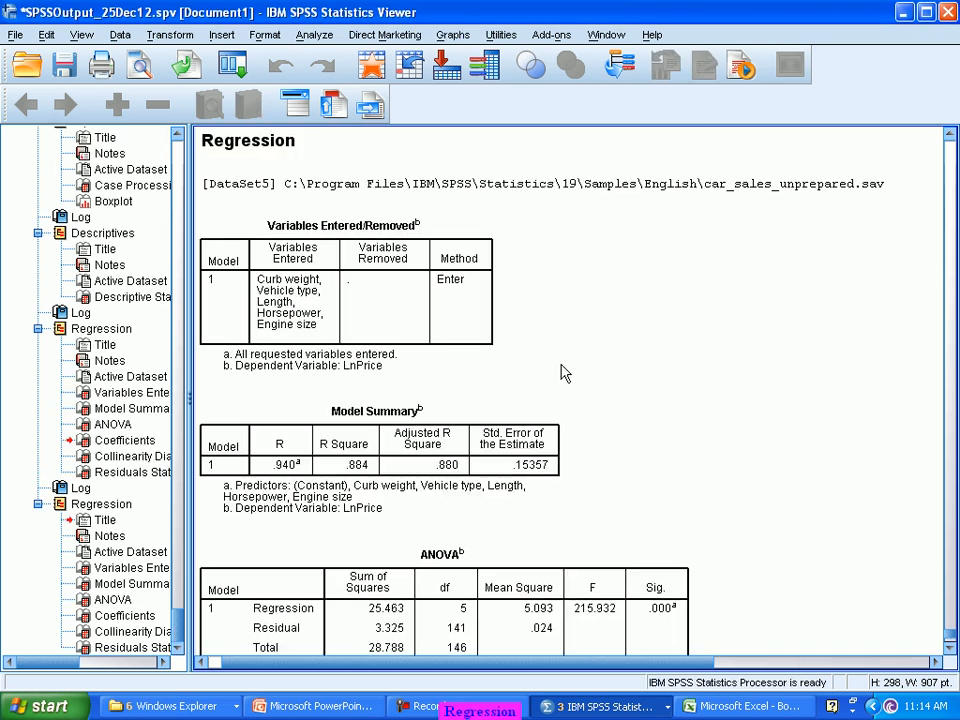
# Step: Examine the reduced regression's Model Summary, ANOVA and Coefficients tables
pyautogui.scroll(-5, 560, 371)
pyautogui.scroll(3, 497, 375)
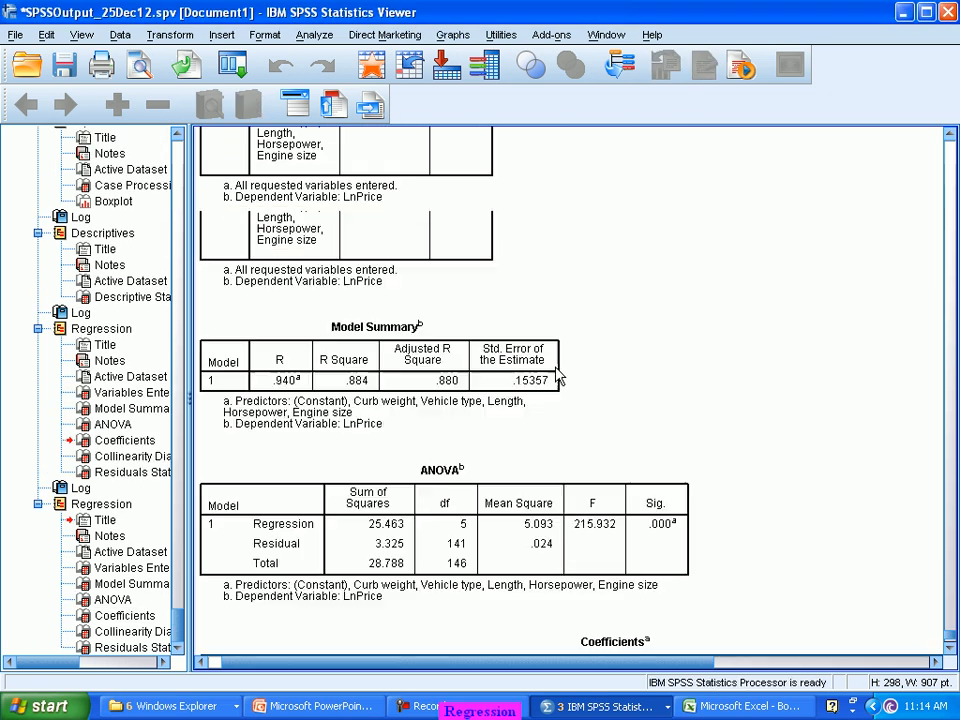
pyautogui.click(280, 392)
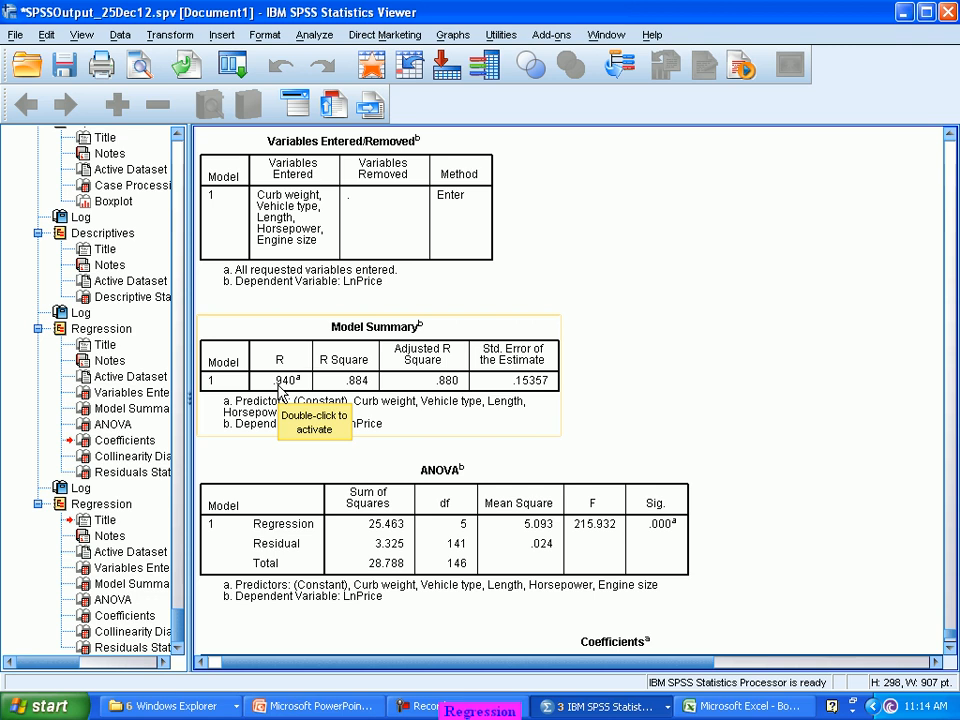
pyautogui.click(524, 274)
pyautogui.scroll(-3, 517, 277)
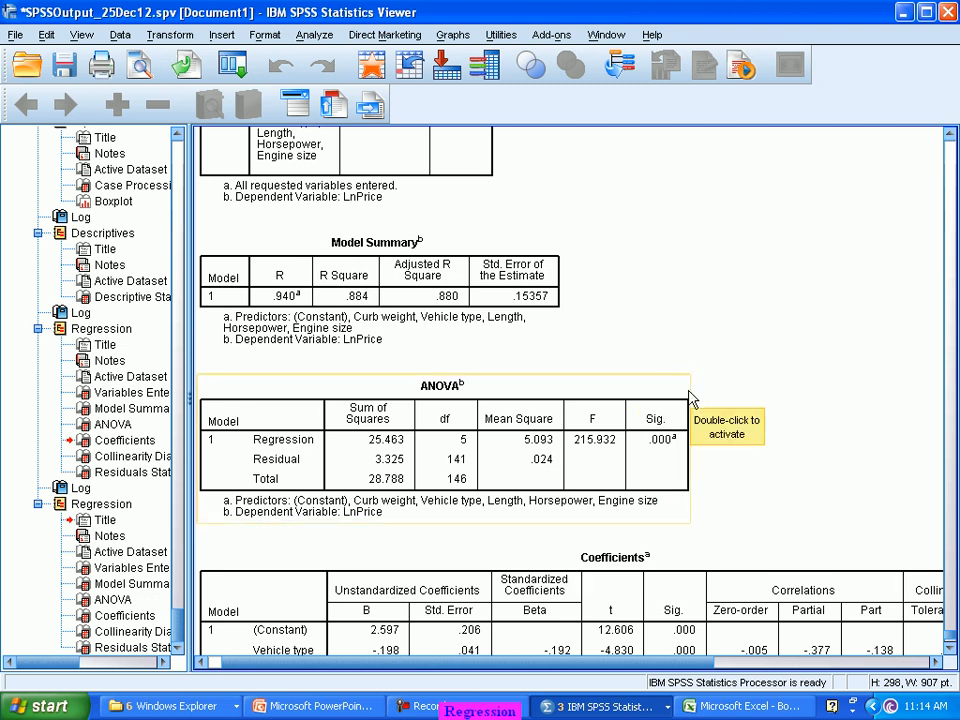
pyautogui.scroll(-9, 691, 405)
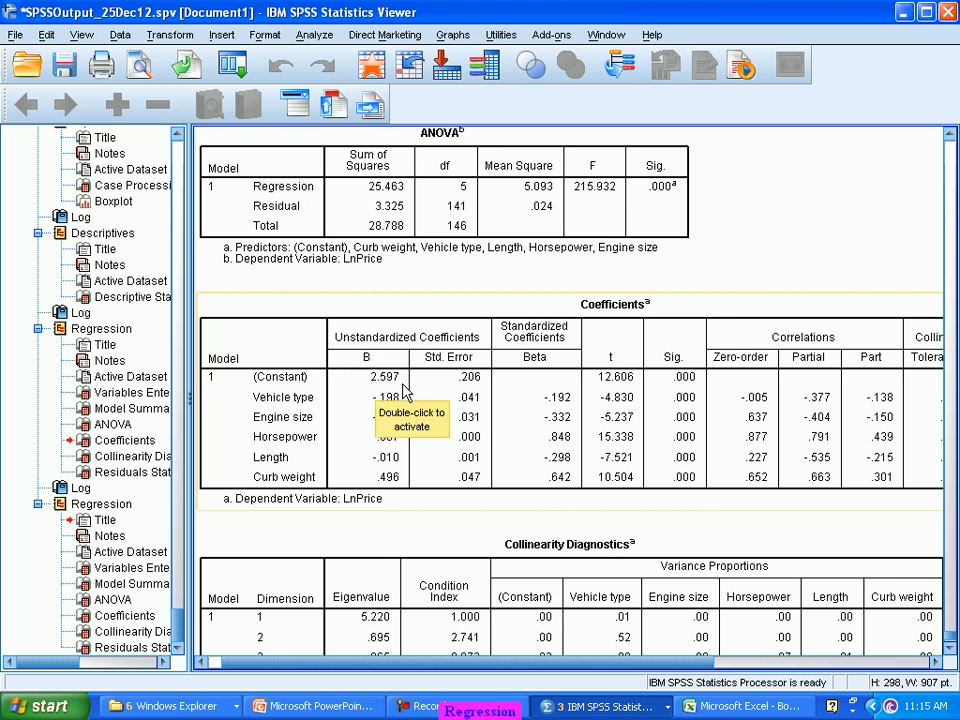
# Step: Switch to the Excel workbook and replace the Constant coefficient in B1 with 2.597 from the reduced model
pyautogui.hotkey('alt', 'Tab')
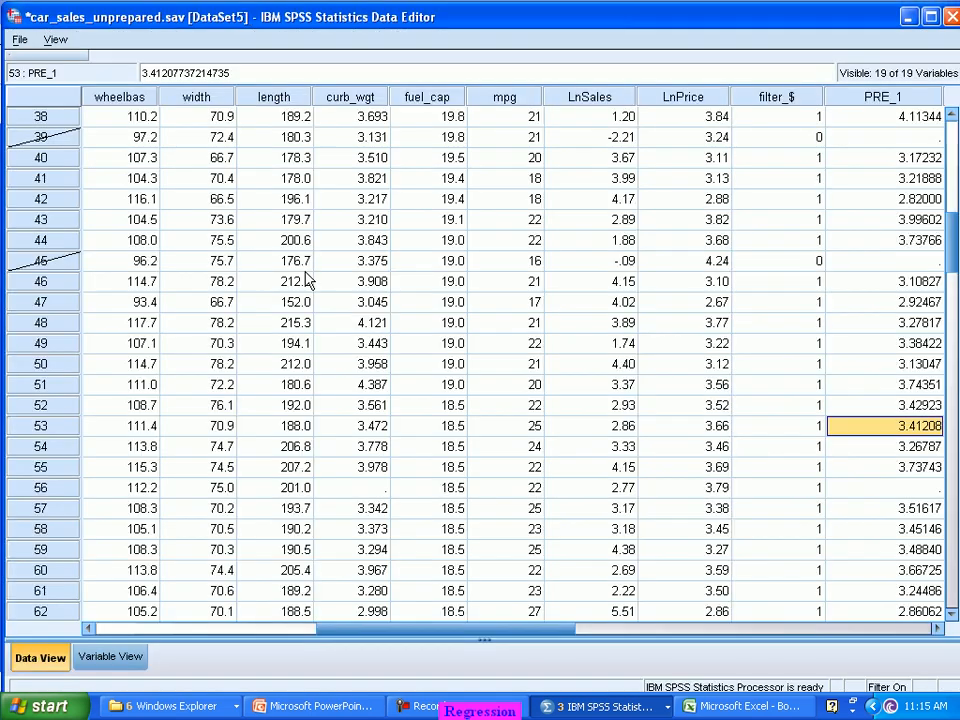
pyautogui.hotkey('alt', 'Tab')
pyautogui.click(700, 705)
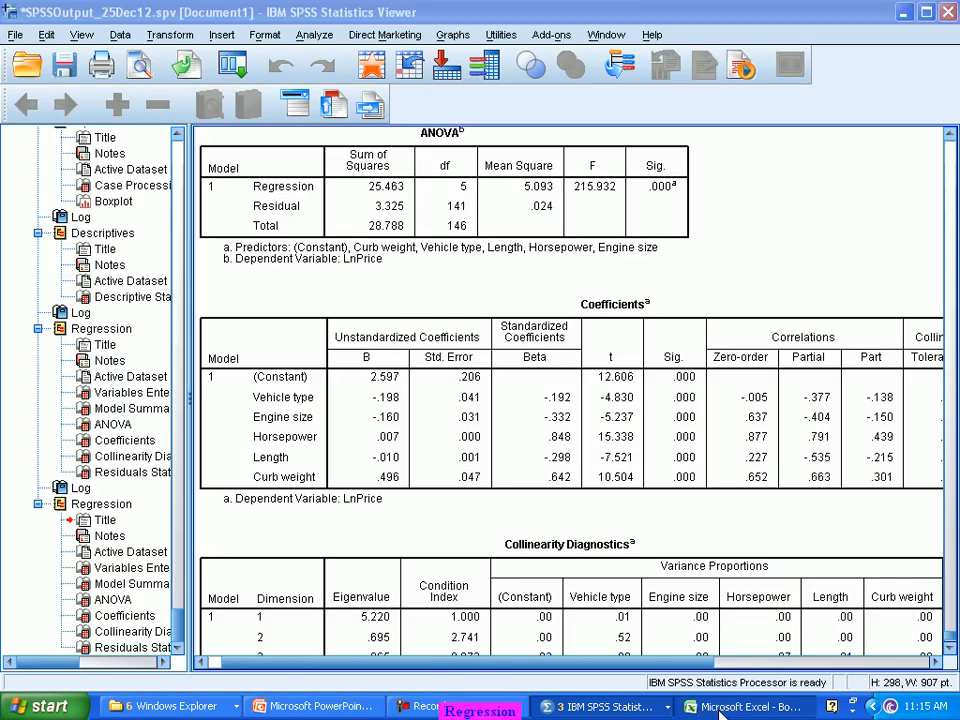
pyautogui.click(270, 189)
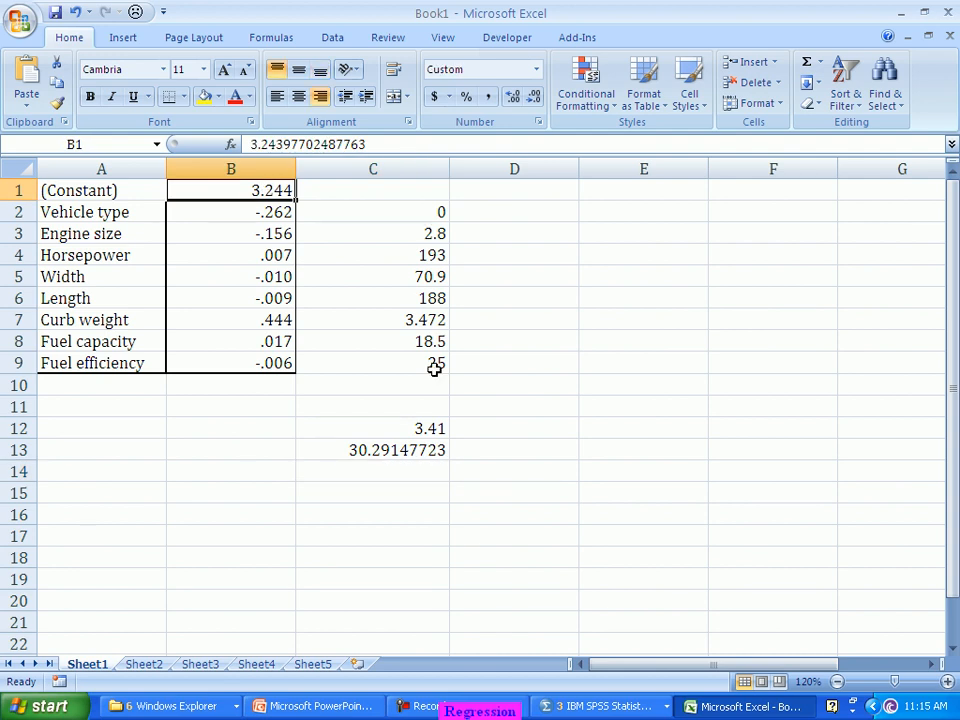
pyautogui.hotkey('alt', 'Tab')
pyautogui.hotkey('alt', 'Tab')
pyautogui.write('2.597')
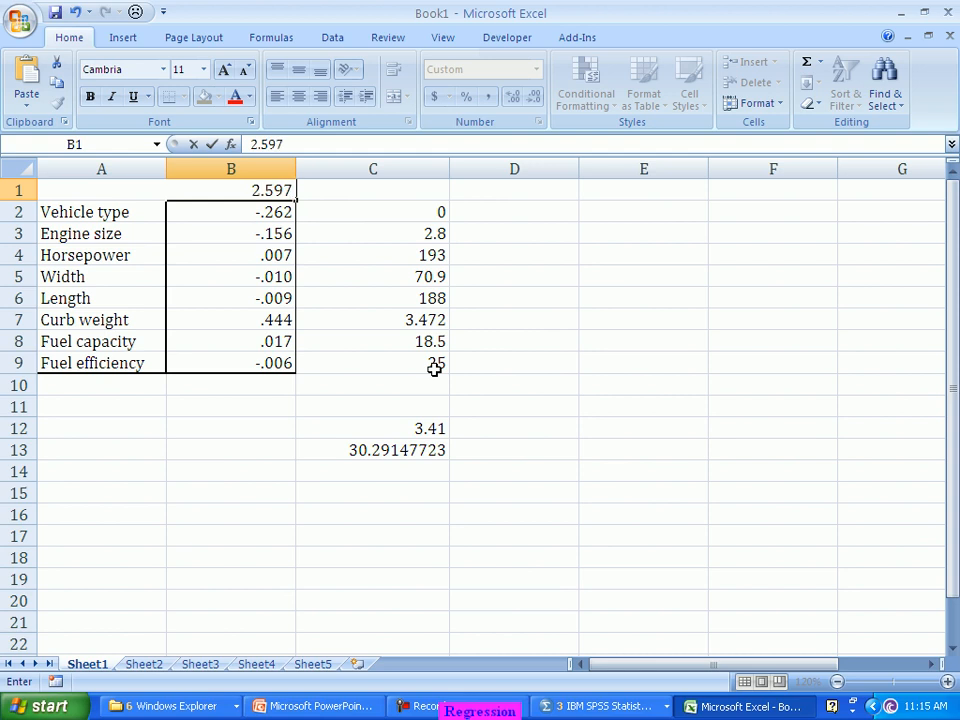
pyautogui.press('Return')
# Step: Copy the reduced model's SPSS coefficients for Vehicle type (-.198) and Engine size (-.16) into Excel cells B2 and B3
pyautogui.hotkey('alt', 'Tab')
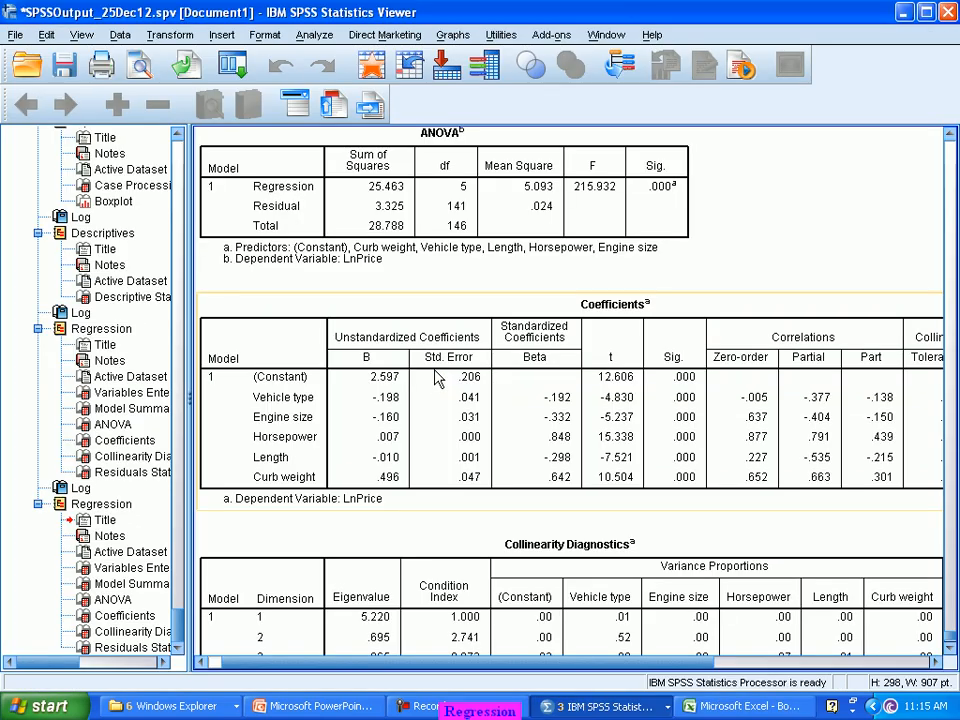
pyautogui.hotkey('alt', 'Tab')
pyautogui.write('-.198')
pyautogui.press('Return')
pyautogui.hotkey('alt', 'Tab')
pyautogui.click(440, 377)
pyautogui.hotkey('alt', 'Tab')
pyautogui.write('-')
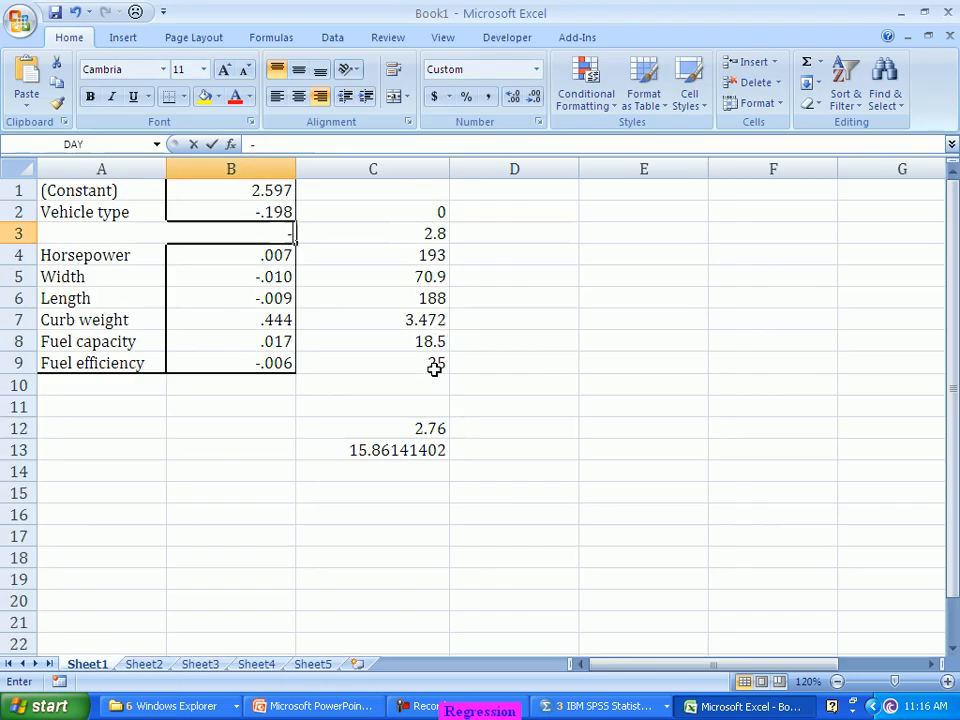
pyautogui.write('.16')
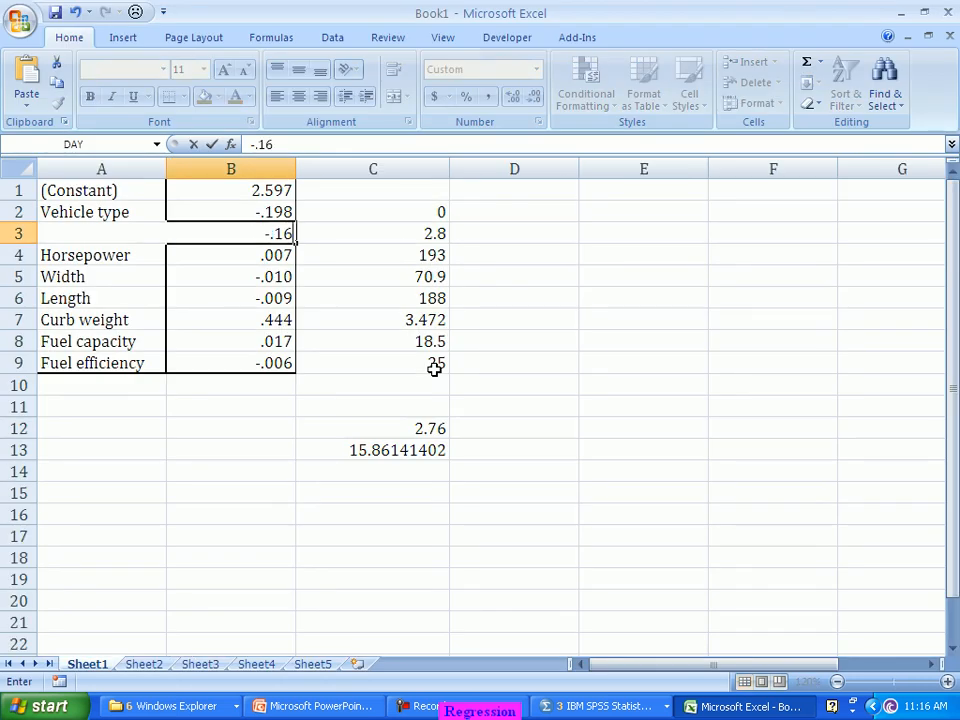
pyautogui.press('Return')
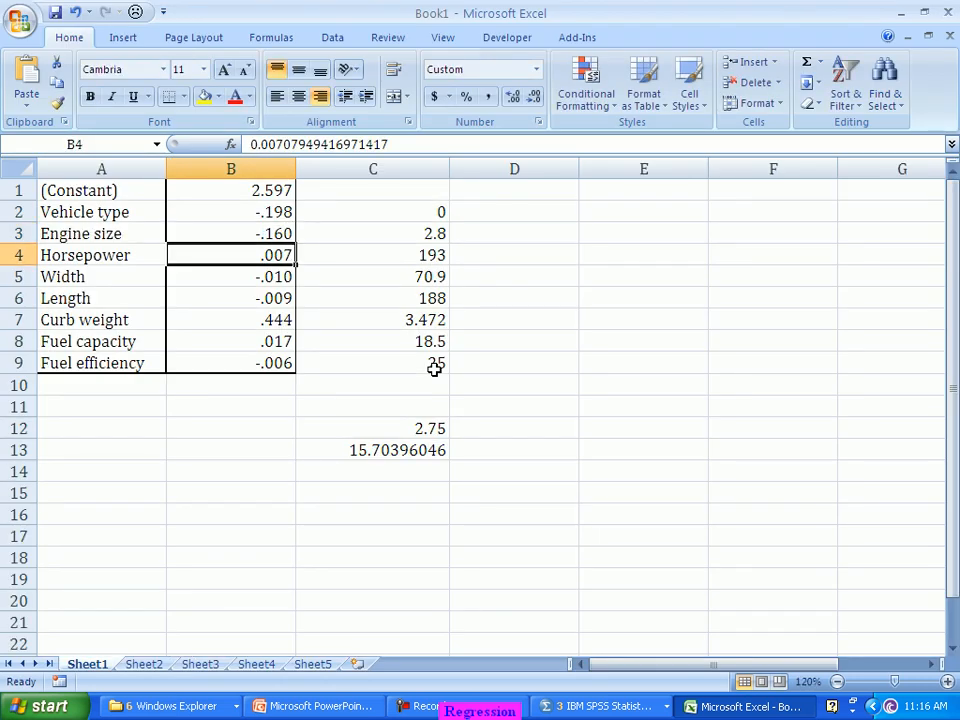
# Step: Check the remaining coefficients in SPSS, then set Excel's Width coefficient in B5 to 0 and Length in B6 to -.01
pyautogui.hotkey('alt', 'Tab')
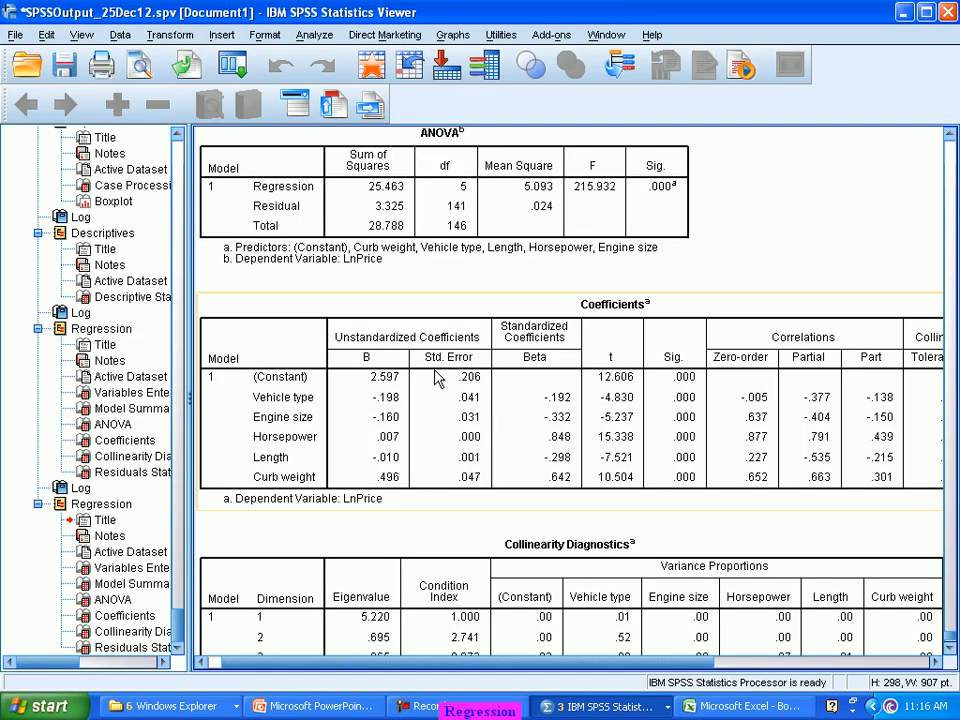
pyautogui.hotkey('alt', 'Tab')
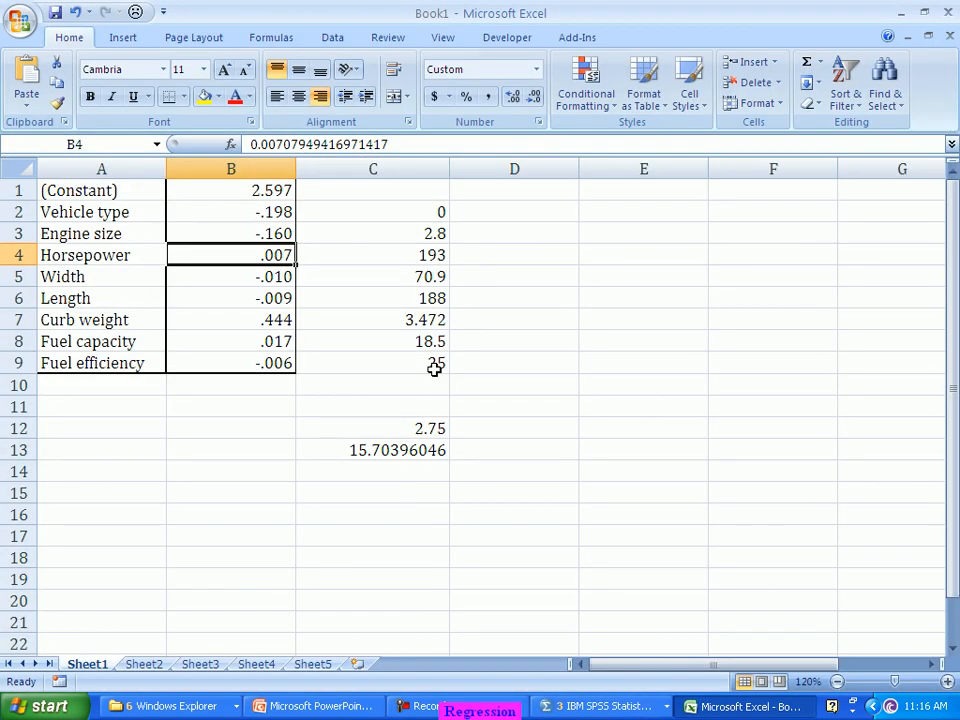
pyautogui.hotkey('alt', 'Tab')
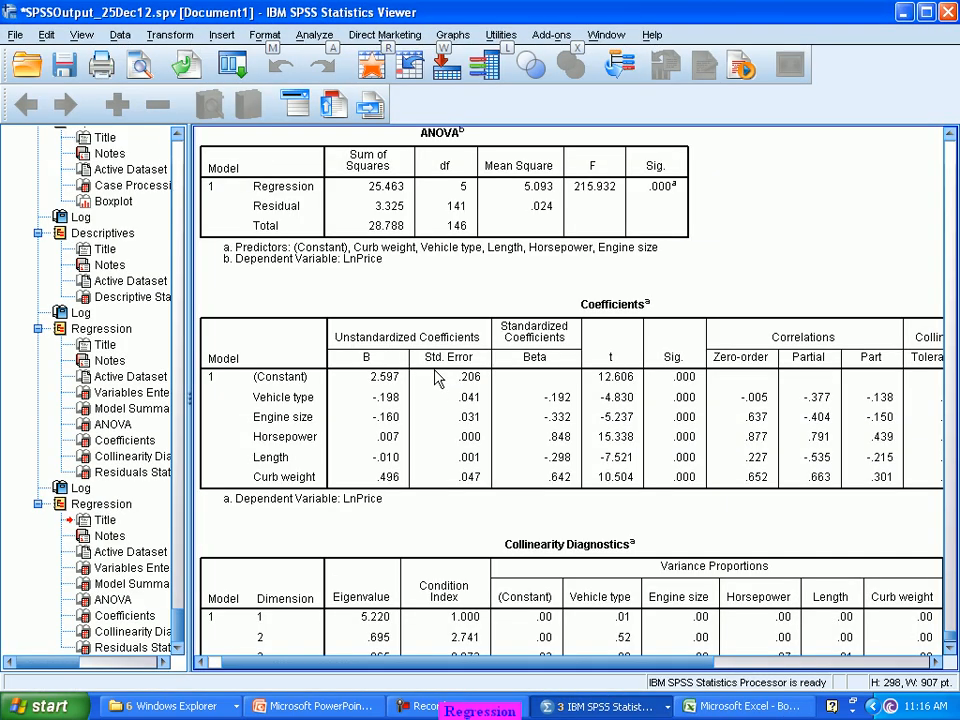
pyautogui.hotkey('alt', 'Tab')
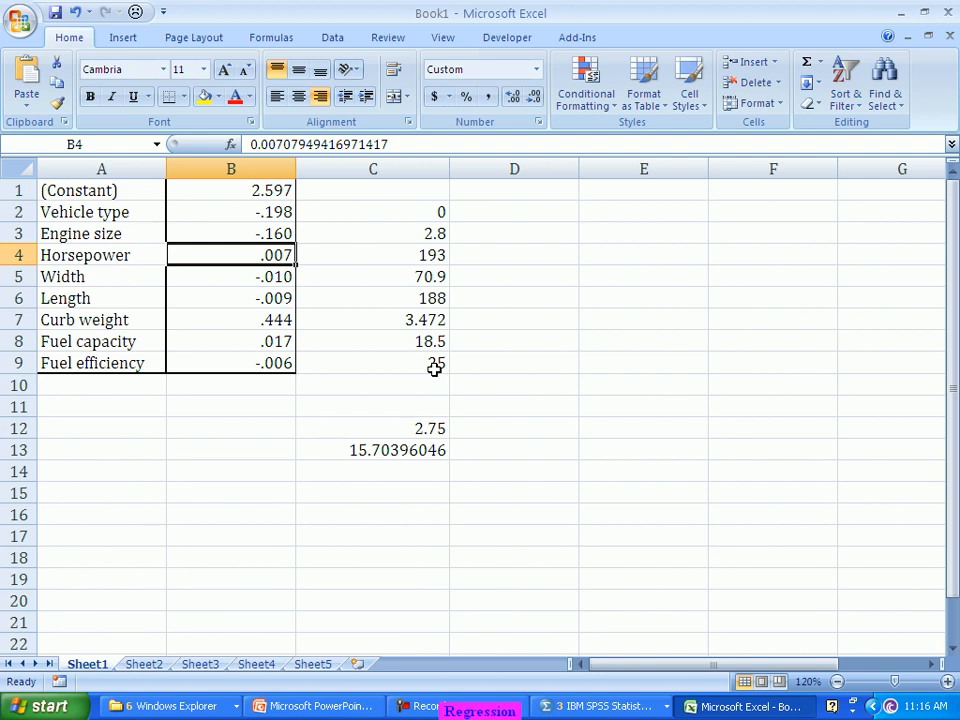
pyautogui.press('Down')
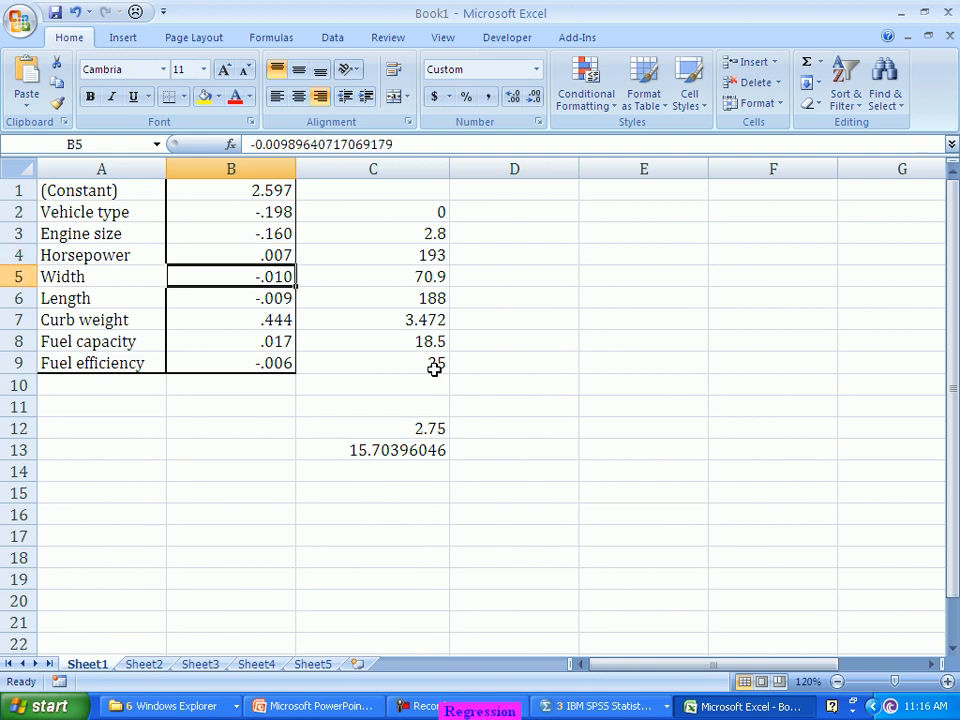
pyautogui.write('0')
pyautogui.press('Return')
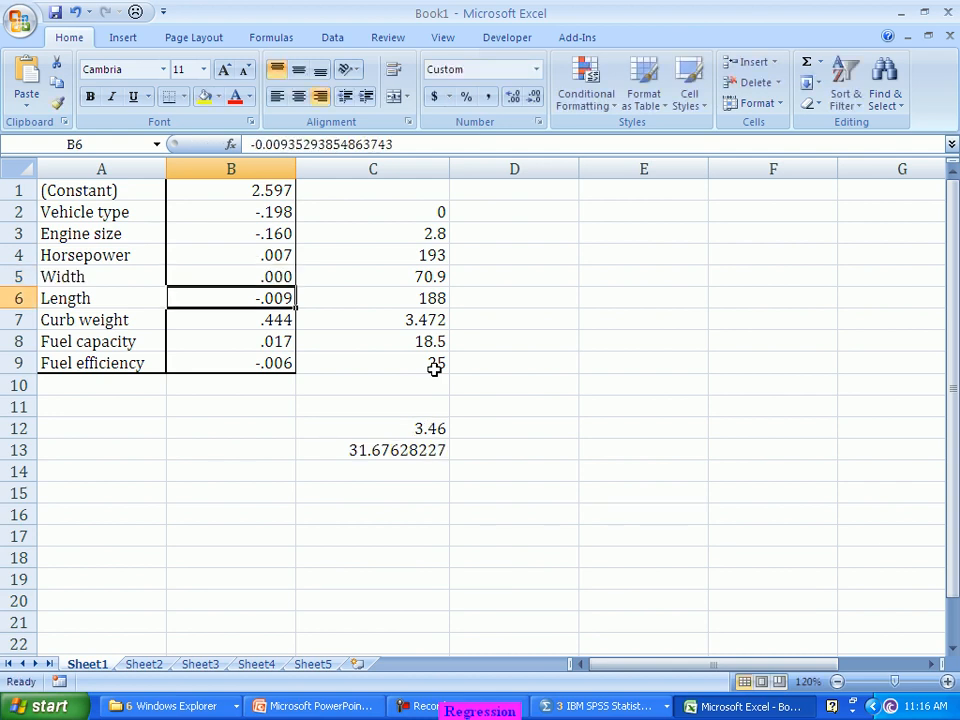
pyautogui.write('-.01')
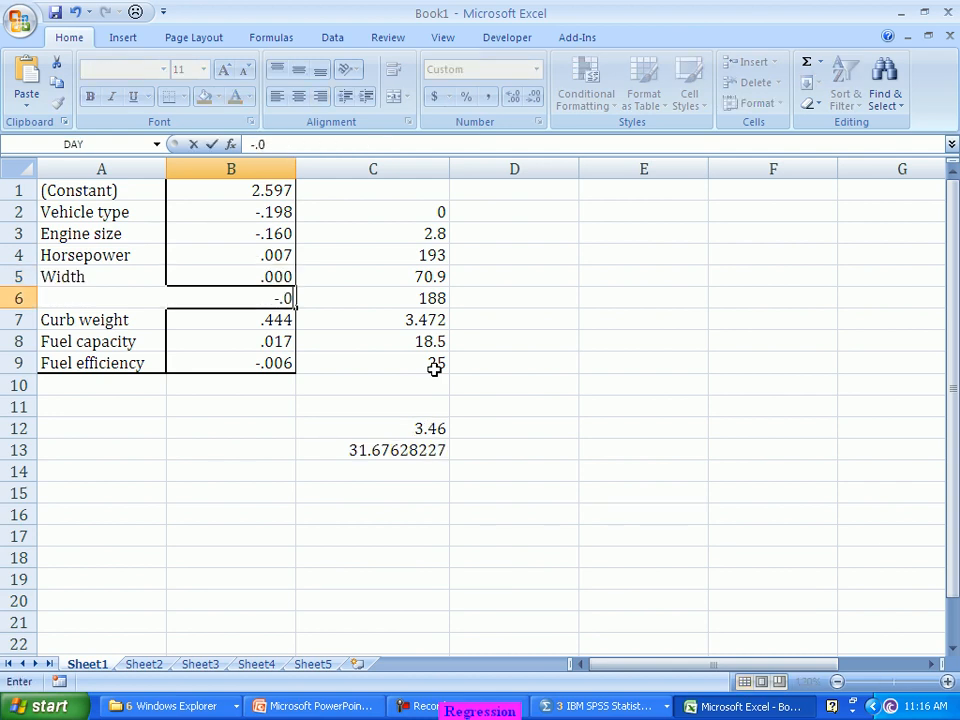
pyautogui.press('Return')
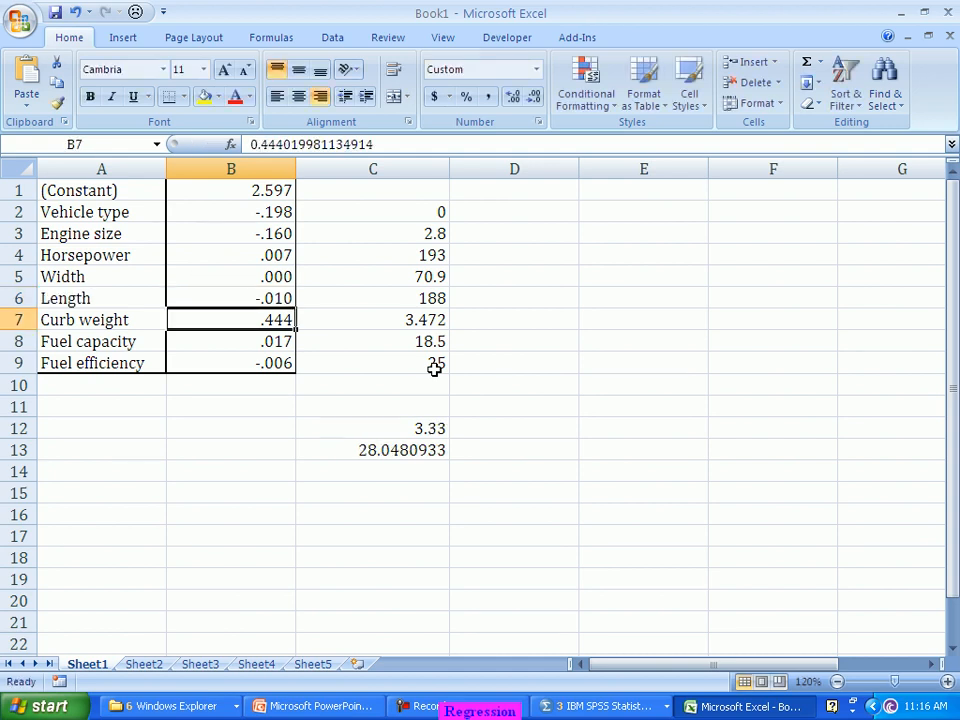
# Step: Set the Curb weight coefficient in Excel cell B7 to .496 and the Fuel capacity and Fuel efficiency coefficients to 0
pyautogui.hotkey('alt', 'Tab')
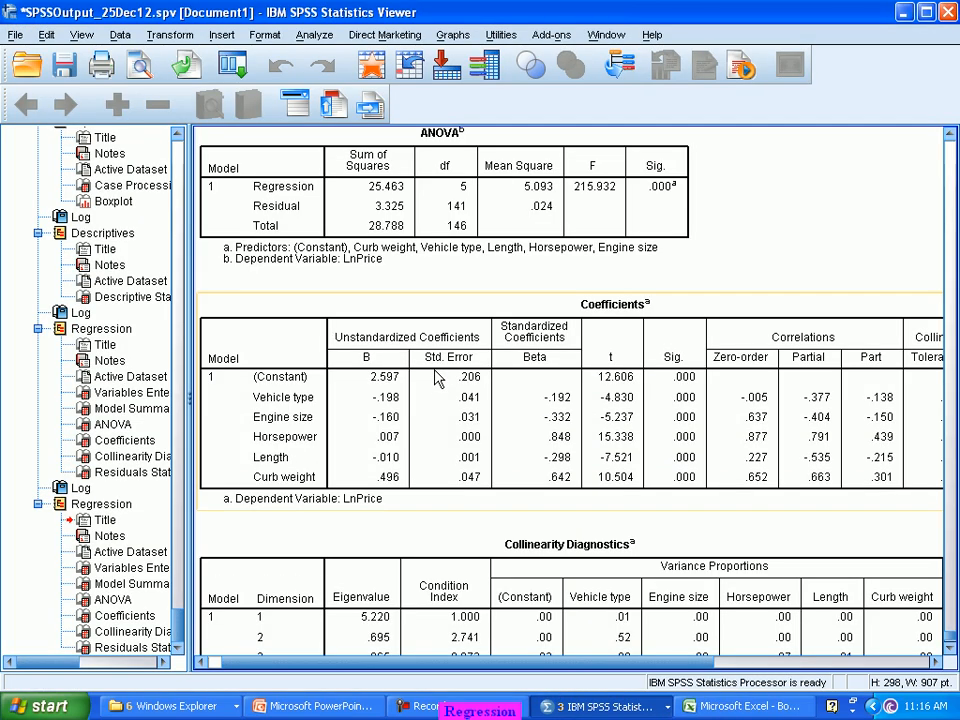
pyautogui.hotkey('alt', 'Tab')
pyautogui.write('.4')
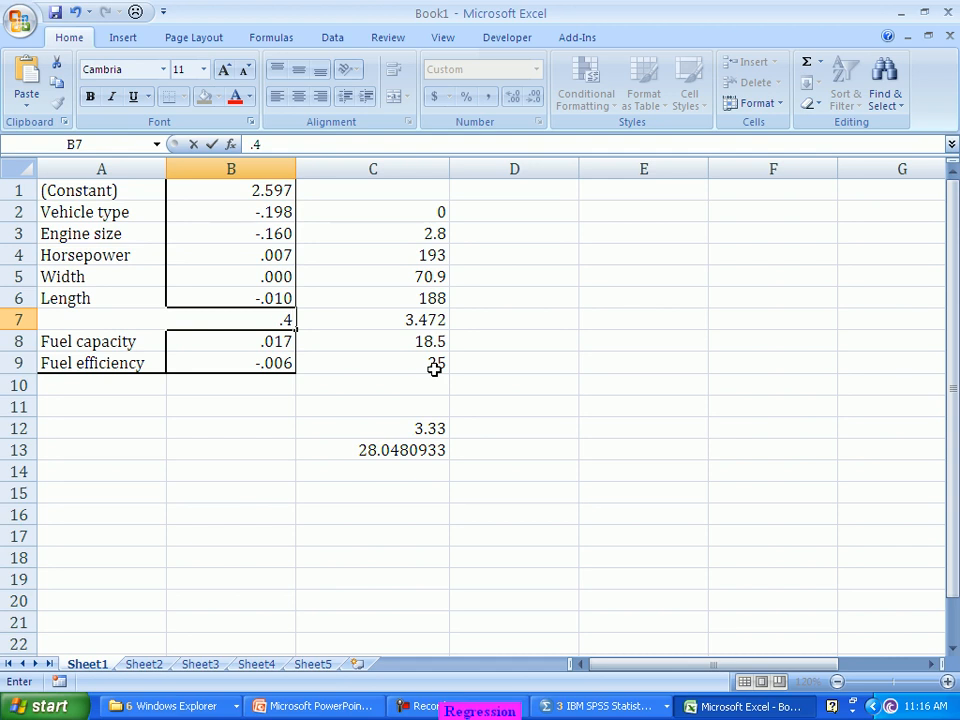
pyautogui.write('96')
pyautogui.press('Return')
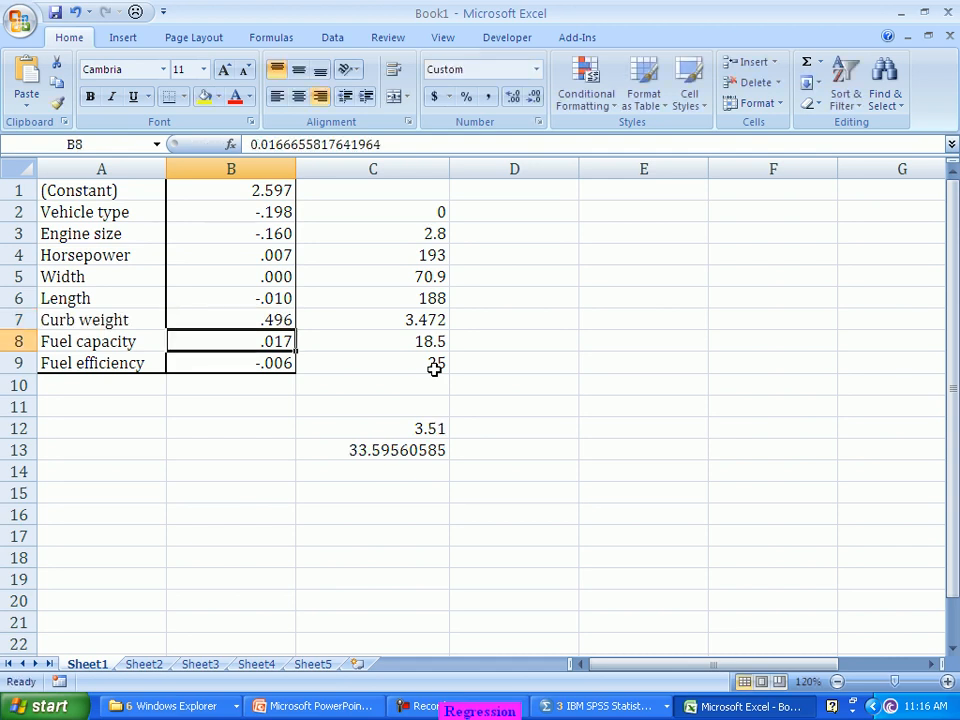
pyautogui.write('0')
pyautogui.press('Return')
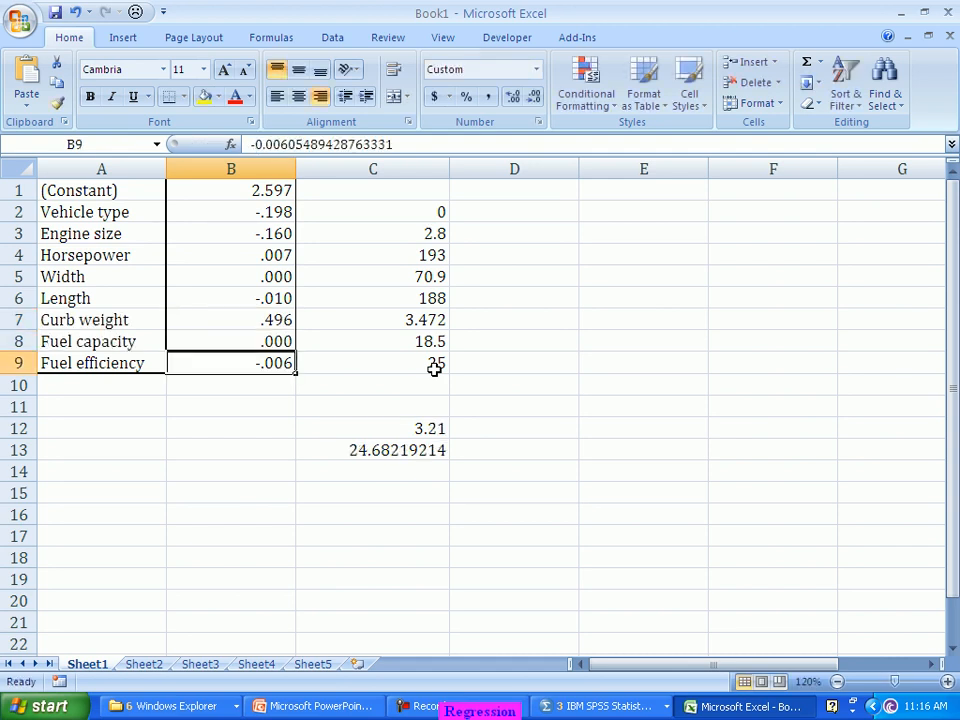
pyautogui.write('0')
pyautogui.press('Return')
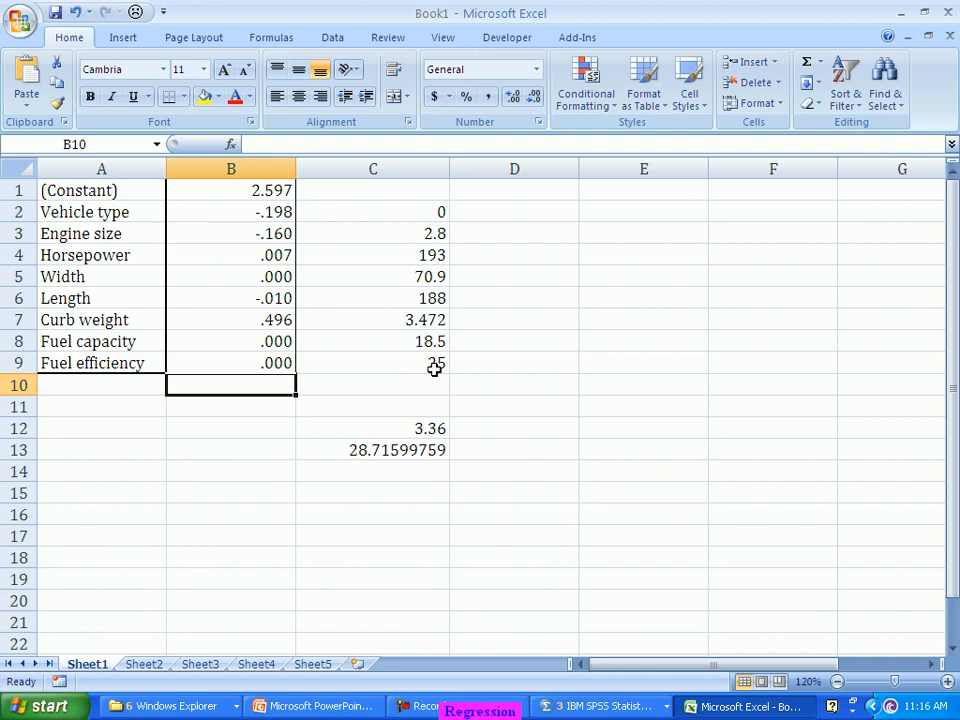
# Step: Return to the SPSS output and review the Coefficients table's Correlations and Collinearity Statistics columns
pyautogui.hotkey('alt', 'Tab')
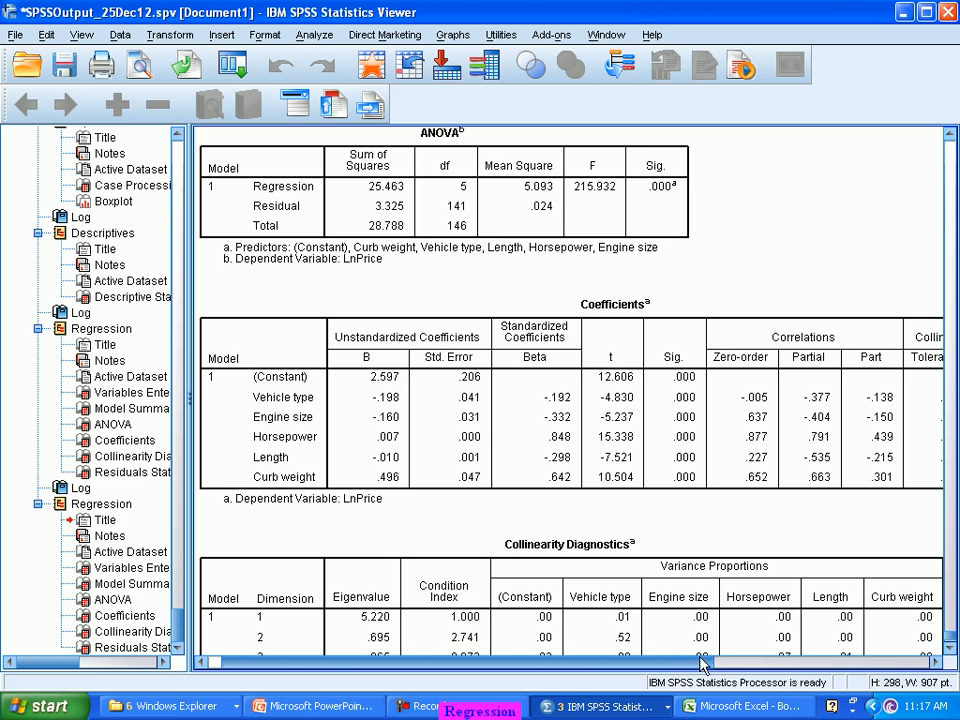
pyautogui.click(933, 663)
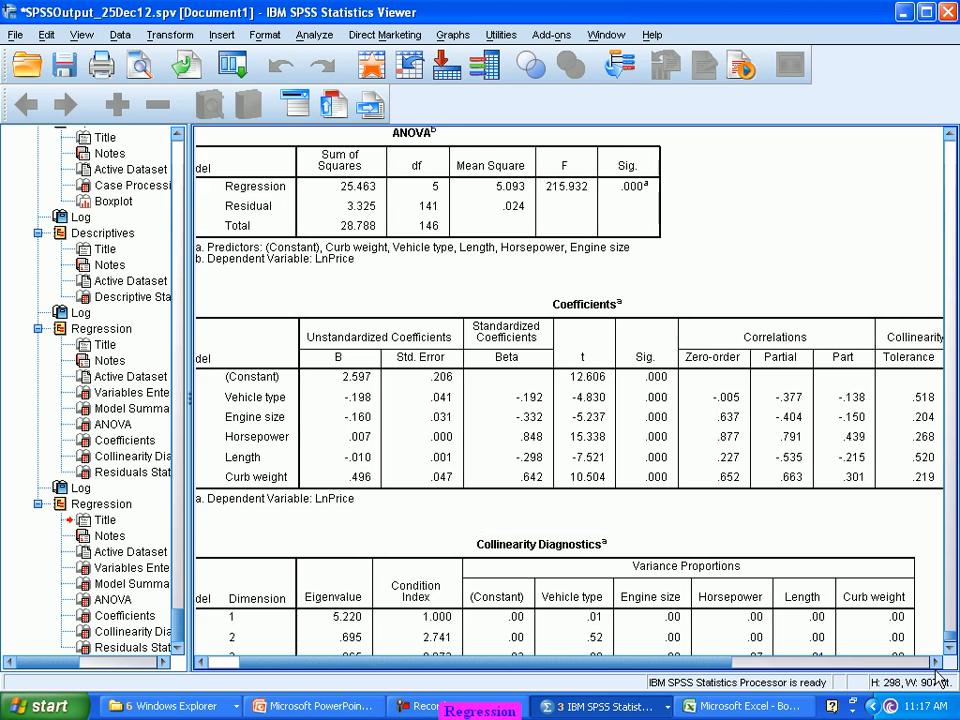
pyautogui.click(935, 663)
pyautogui.click(935, 663)
pyautogui.click(935, 663)
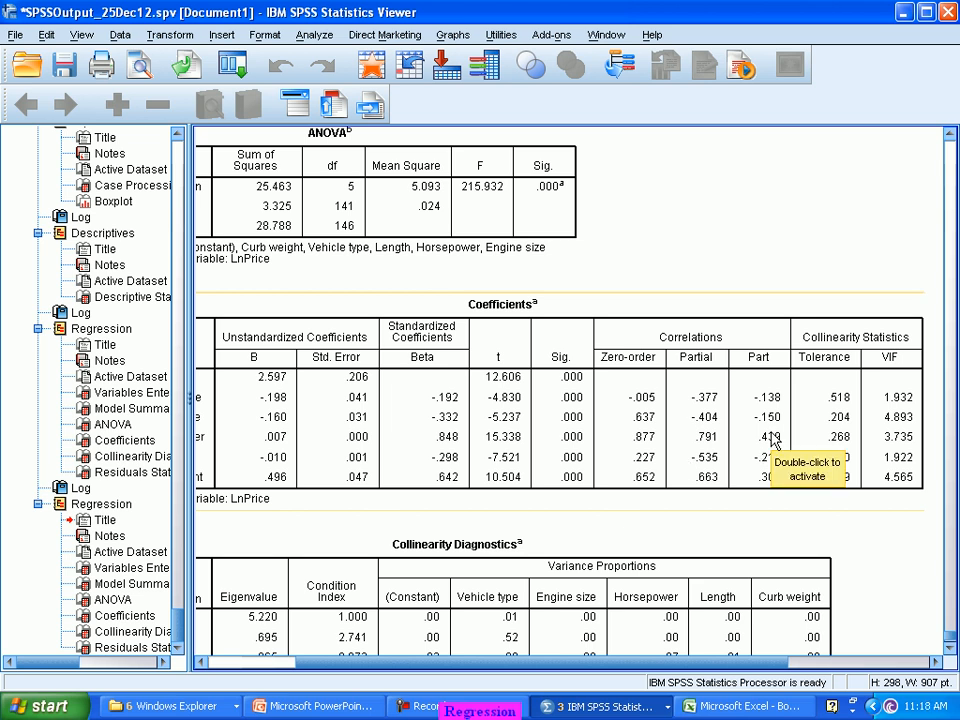
# Step: Open the Coefficients pivot table full-screen, compare Engine size's zero-order, partial and part correlations, and close it
pyautogui.doubleClick(655, 425)
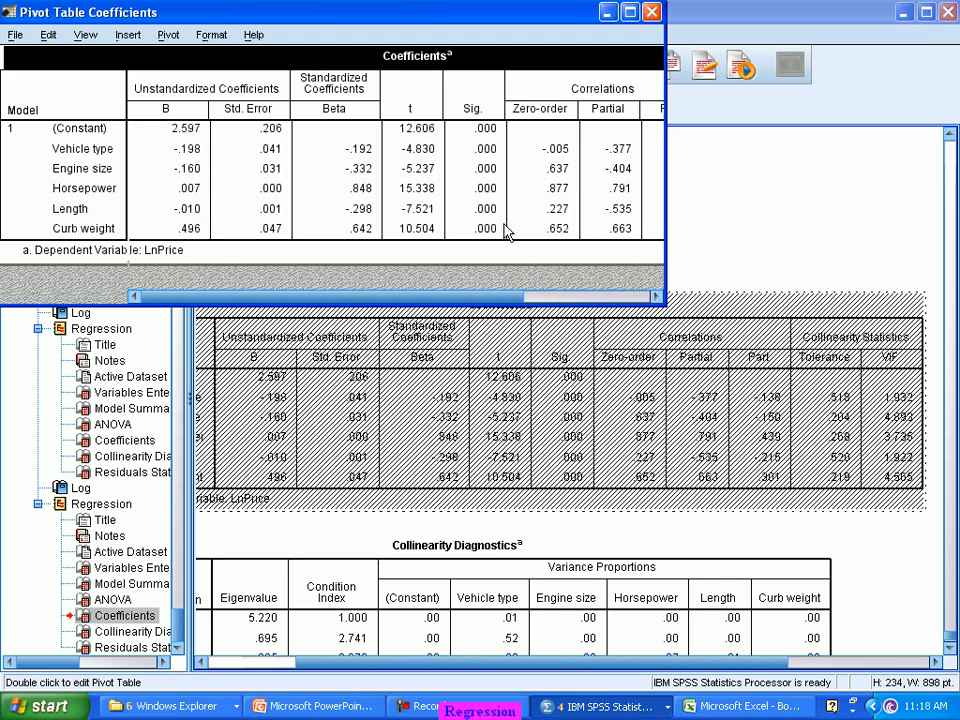
pyautogui.click(556, 172)
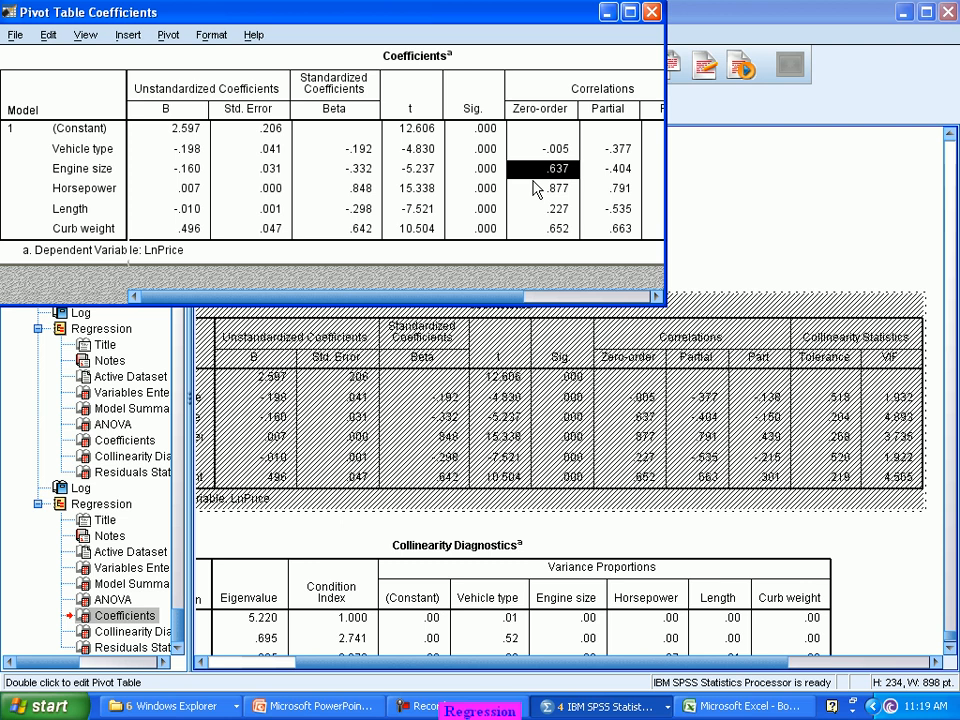
pyautogui.press('Right')
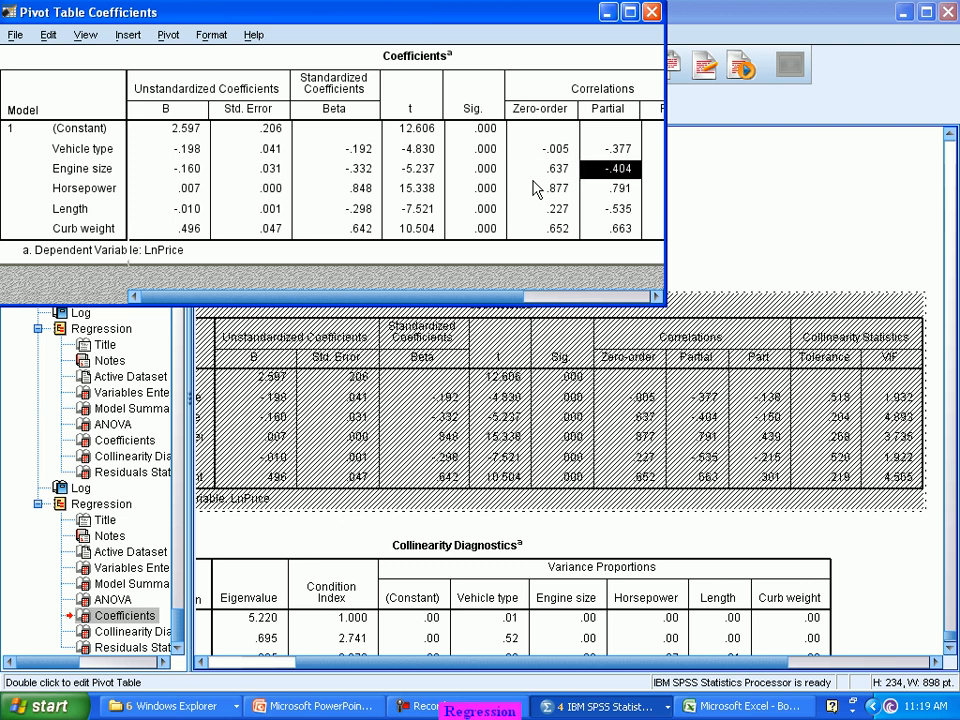
pyautogui.press('Right')
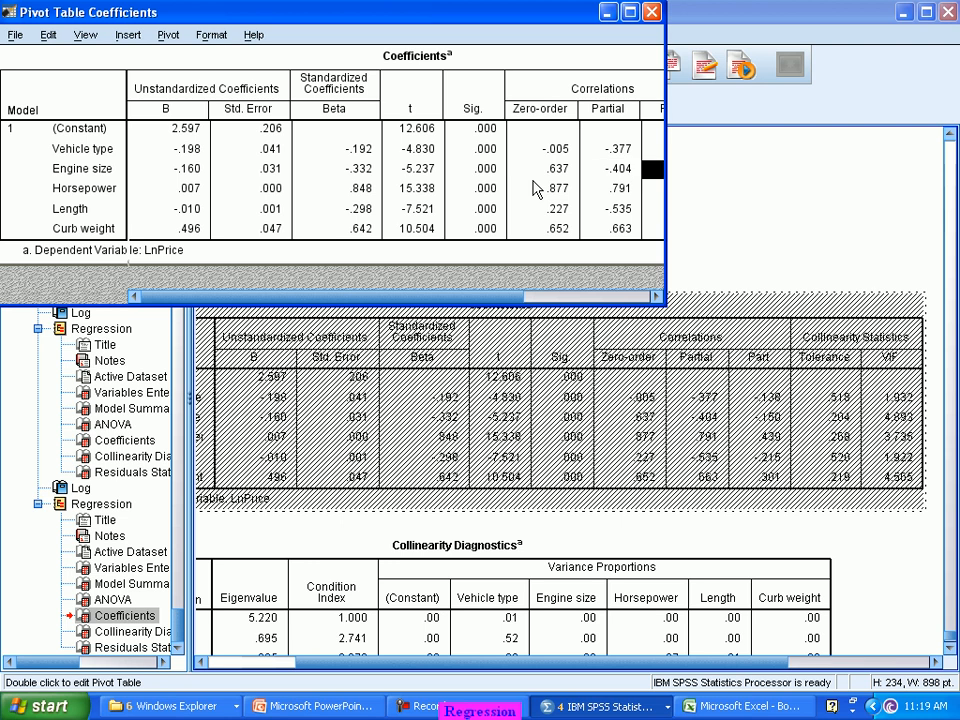
pyautogui.click(630, 12)
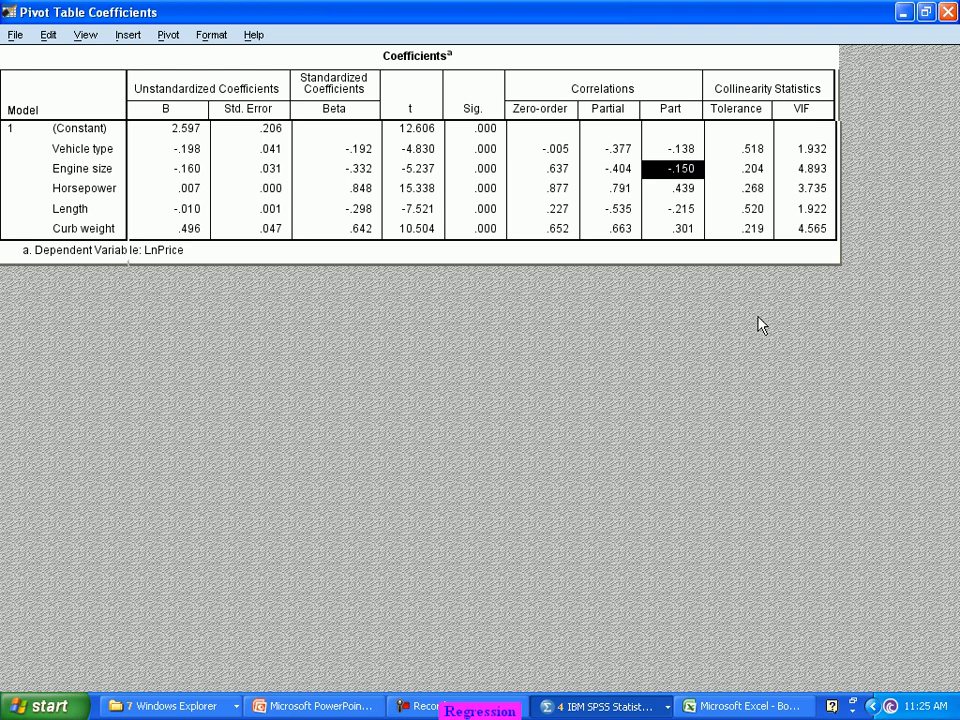
pyautogui.click(562, 172)
pyautogui.click(674, 172)
pyautogui.click(947, 12)
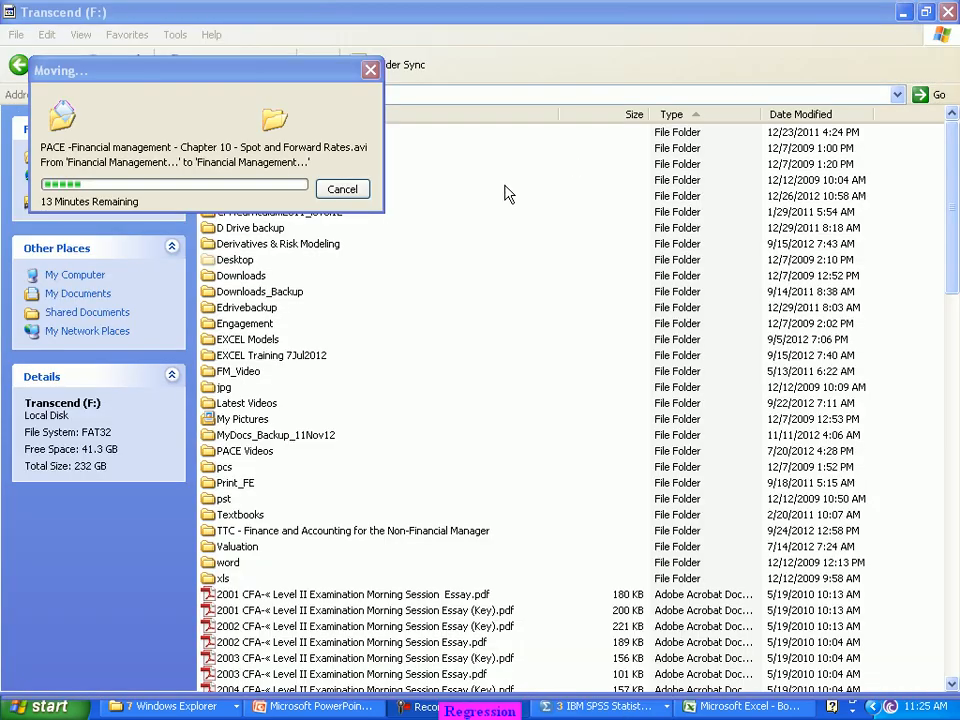
# Step: Switch back to the SPSS output viewer and examine the reduced model's Collinearity Diagnostics and Residuals Statistics tables
pyautogui.click(603, 706)
pyautogui.click(600, 681)
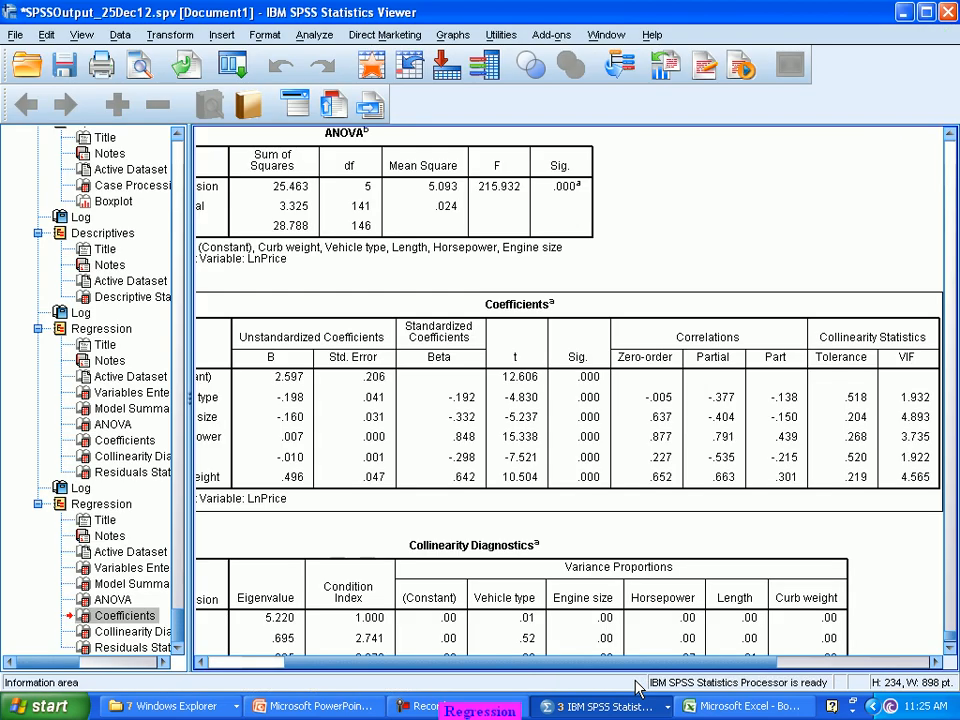
pyautogui.scroll(-5, 626, 456)
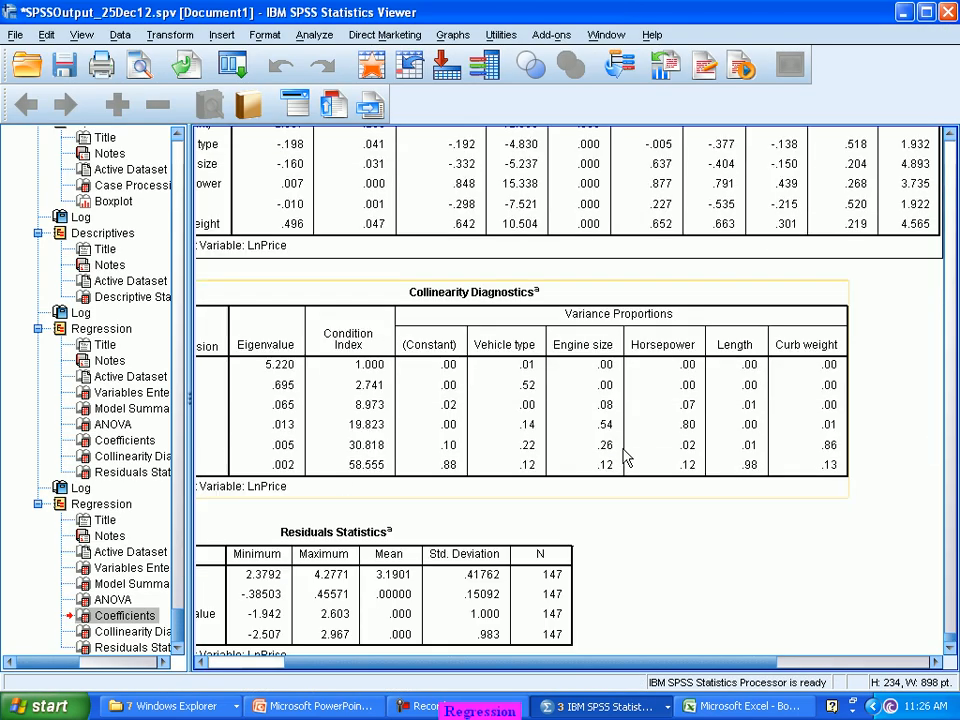
pyautogui.scroll(-1, 624, 456)
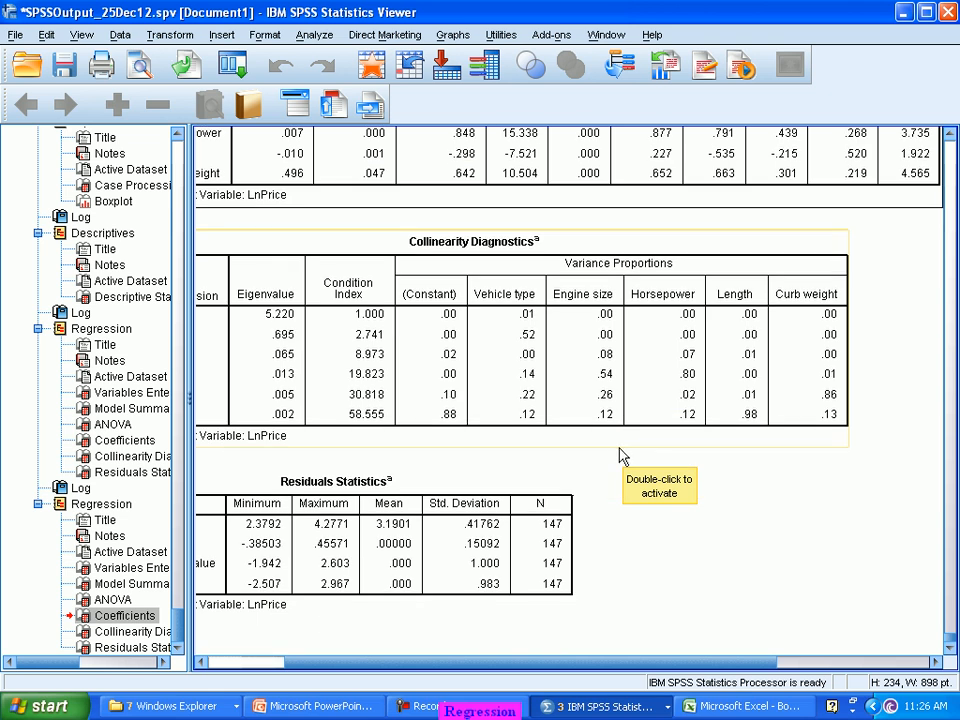
pyautogui.moveTo(536, 661); pyautogui.dragTo(428, 676)
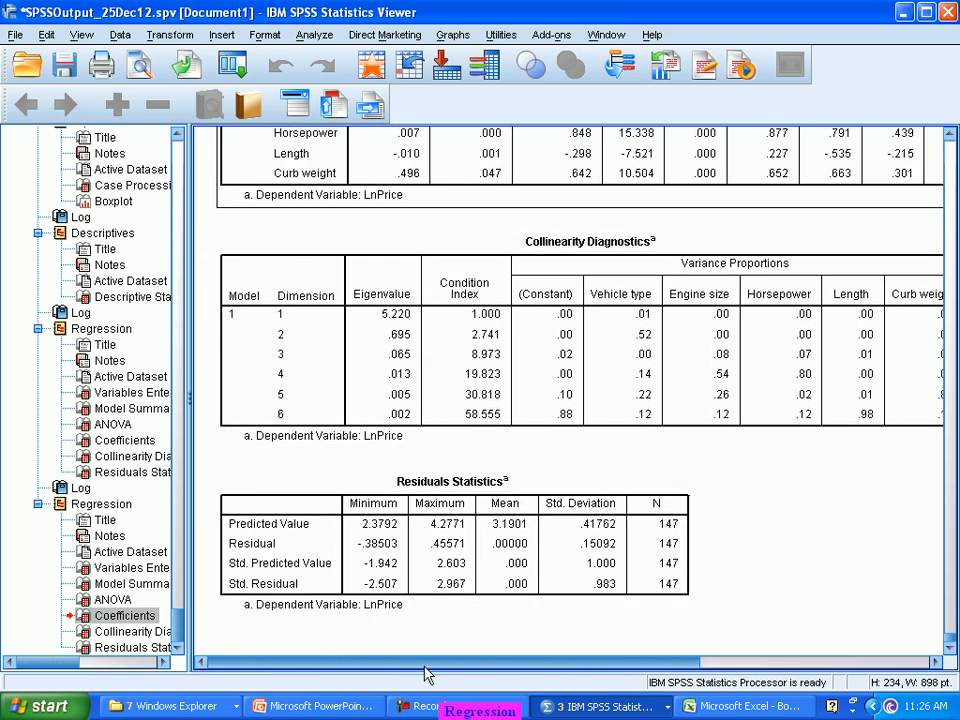
pyautogui.scroll(8, 463, 510)
pyautogui.scroll(-8, 463, 510)
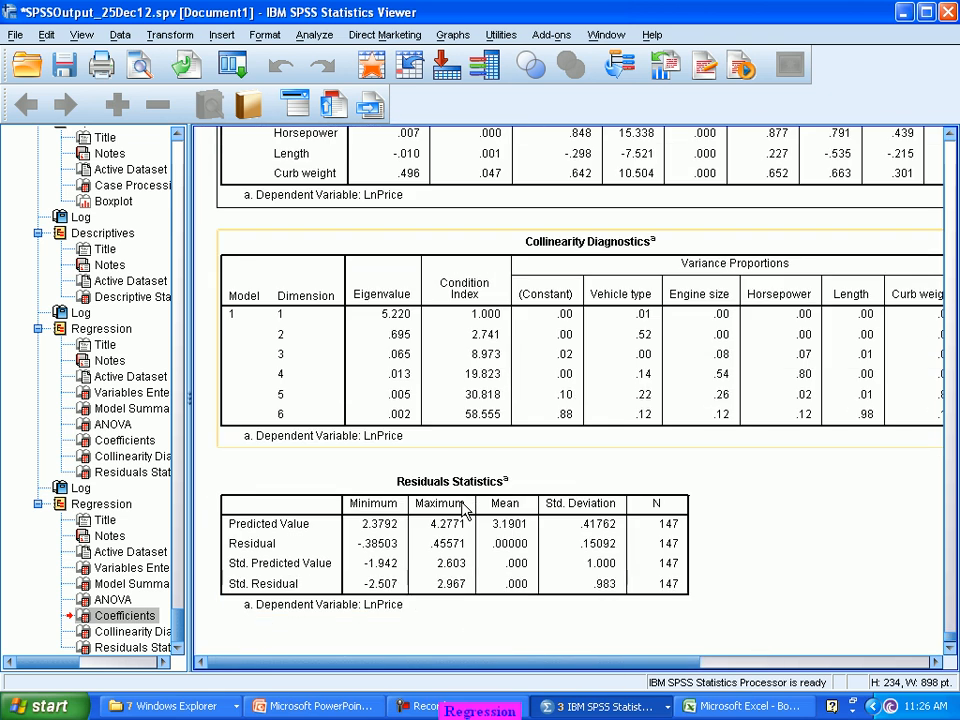
# Step: Recall the Bivariate Correlations dialog and remove Fuel efficiency and LnSales from its analysis variables
pyautogui.click(238, 76)
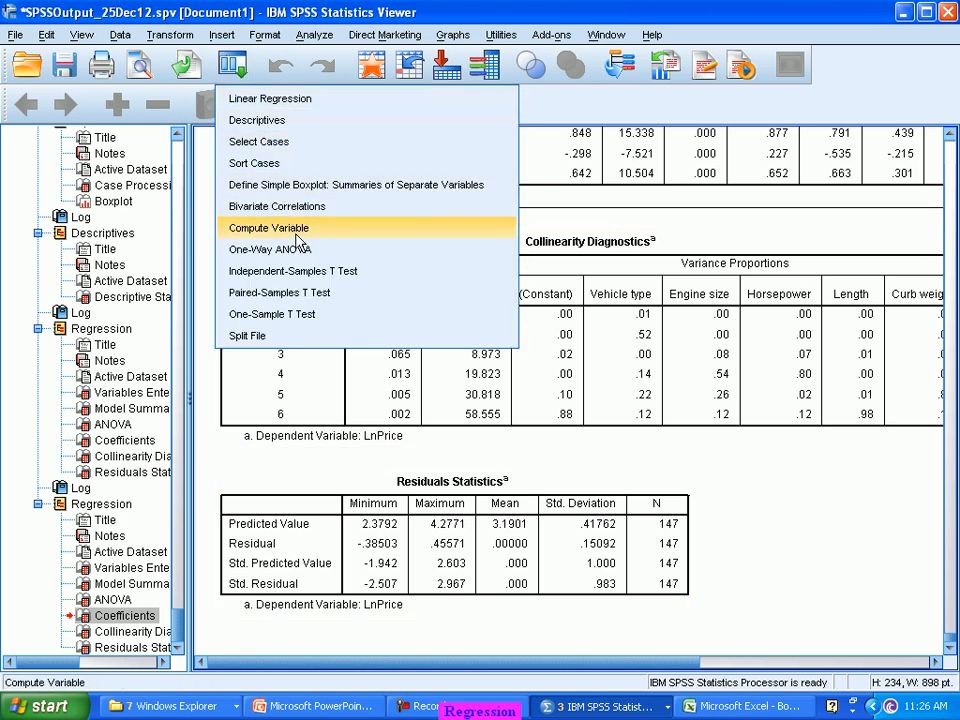
pyautogui.click(312, 207)
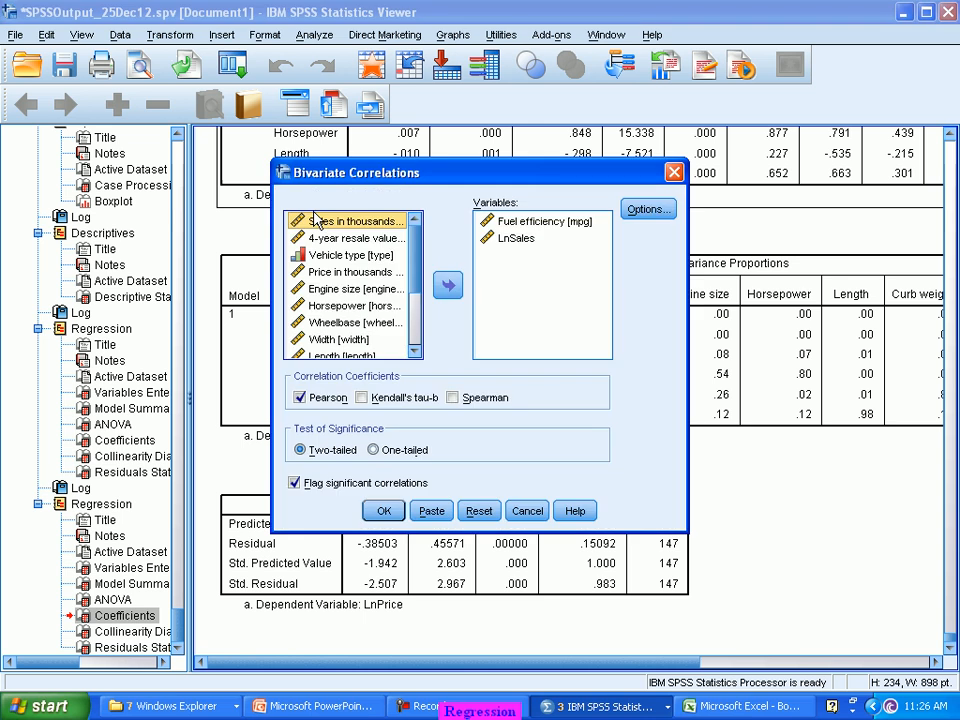
pyautogui.click(535, 224)
pyautogui.keyDown('shift'); pyautogui.click(529, 238); pyautogui.keyUp('shift')
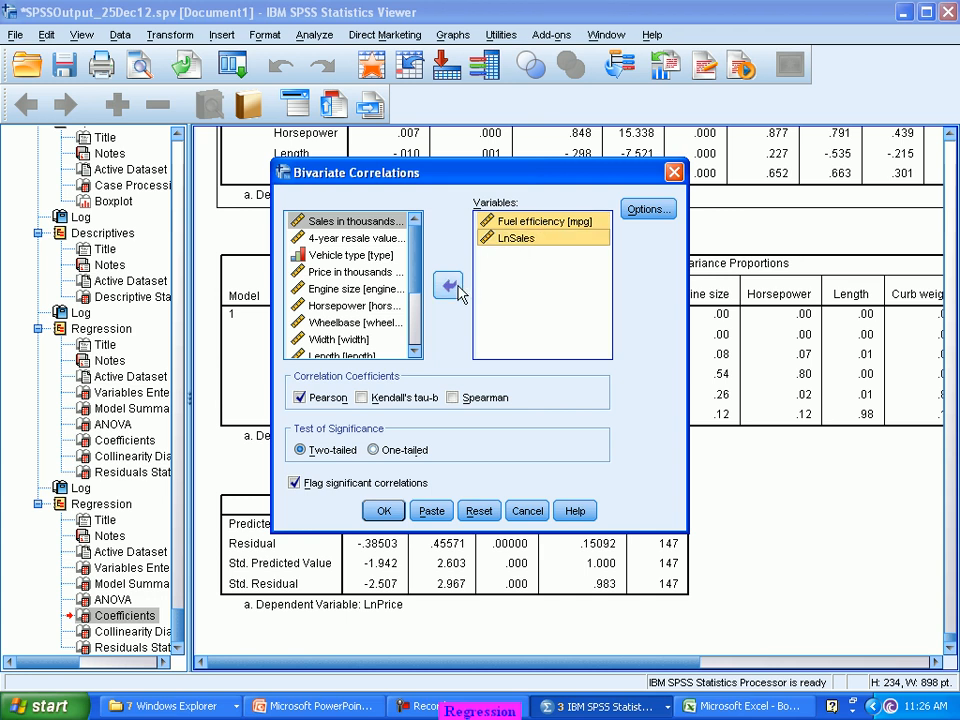
pyautogui.click(447, 286)
# Step: Select Engine size, Horsepower, Length and Curb weight together among the available variables for the bivariate correlation
pyautogui.moveTo(410, 262); pyautogui.dragTo(415, 242)
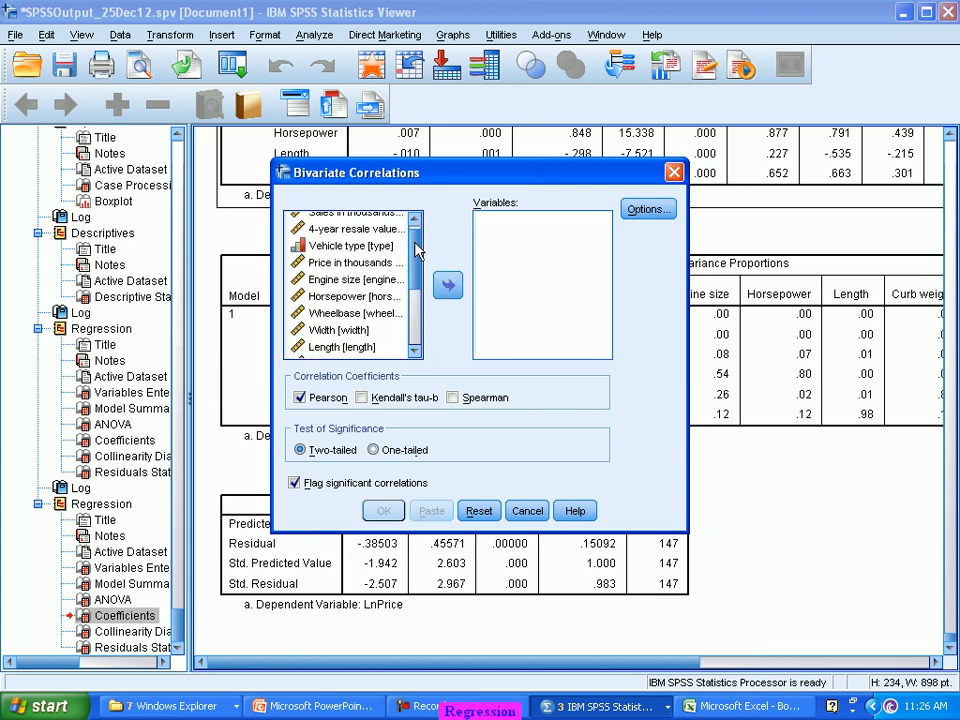
pyautogui.click(374, 283)
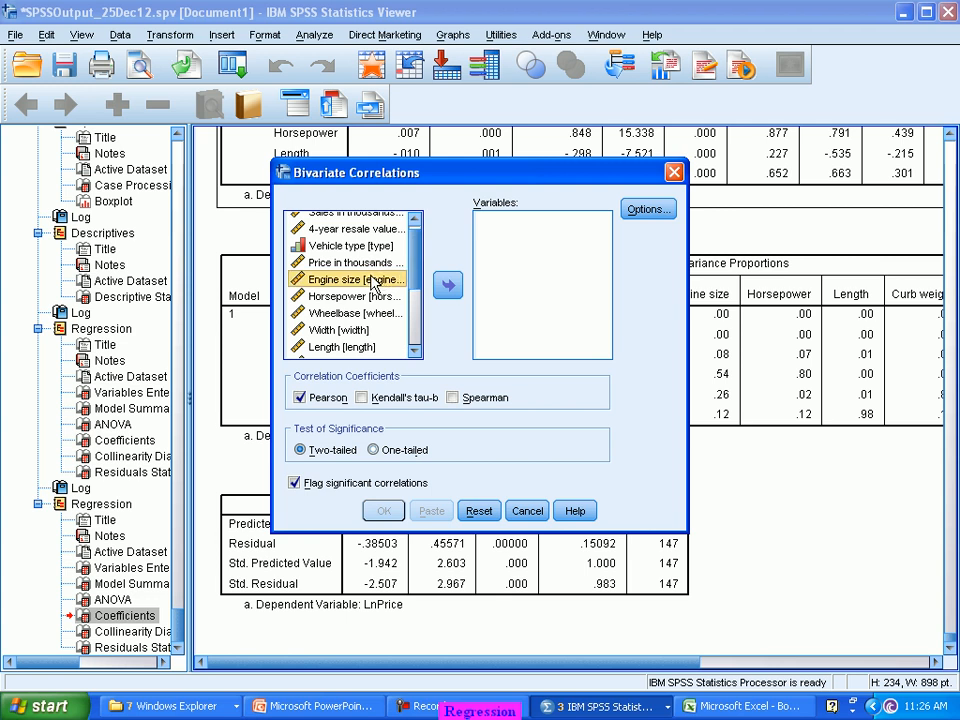
pyautogui.keyDown('ctrl'); pyautogui.click(376, 298); pyautogui.keyUp('ctrl')
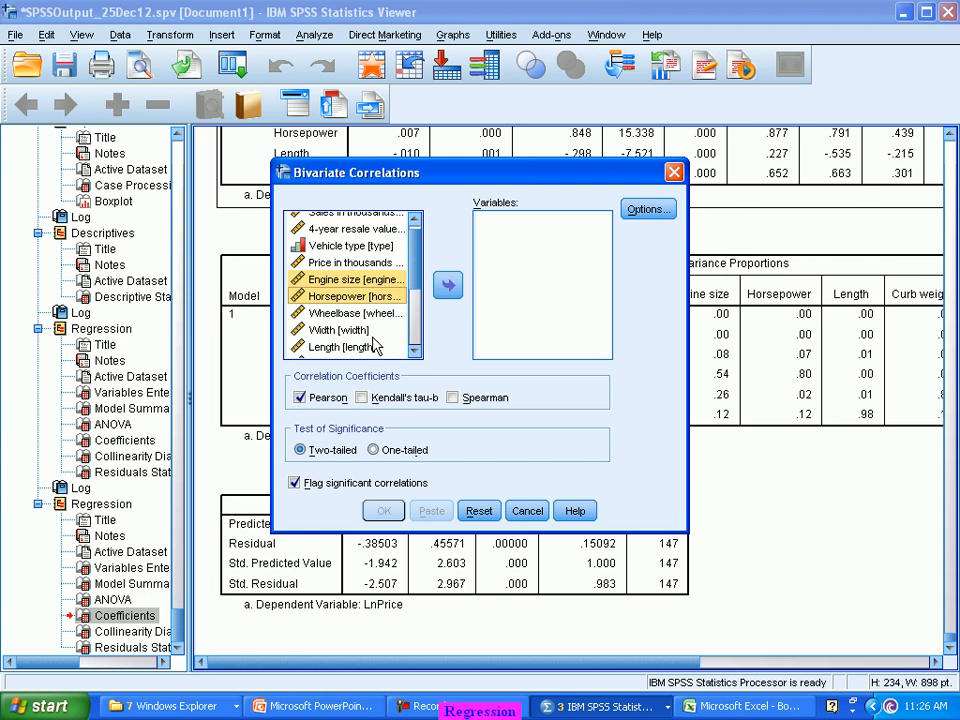
pyautogui.keyDown('ctrl'); pyautogui.click(360, 350); pyautogui.keyUp('ctrl')
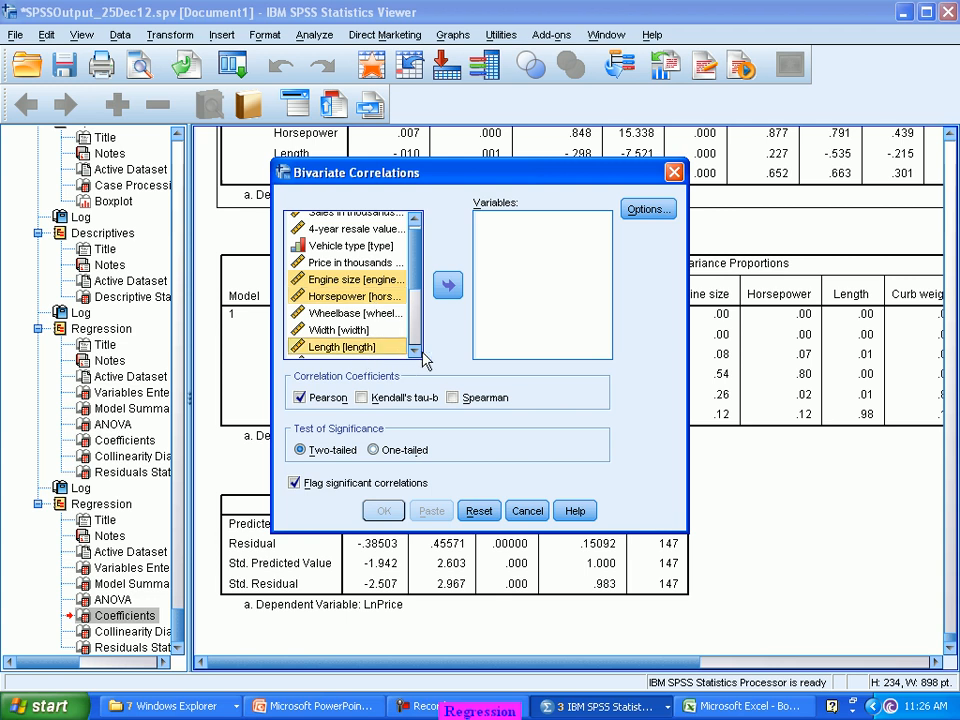
pyautogui.click(413, 355)
pyautogui.click(413, 356)
pyautogui.click(413, 356)
pyautogui.click(413, 356)
pyautogui.click(413, 356)
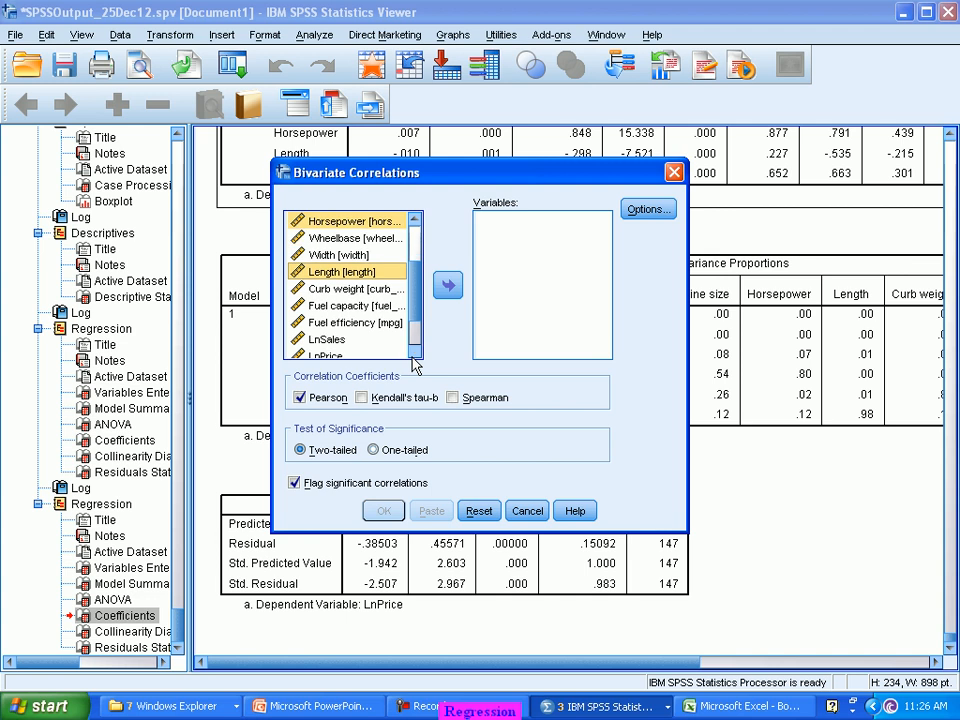
pyautogui.keyDown('ctrl'); pyautogui.click(371, 293); pyautogui.keyUp('ctrl')
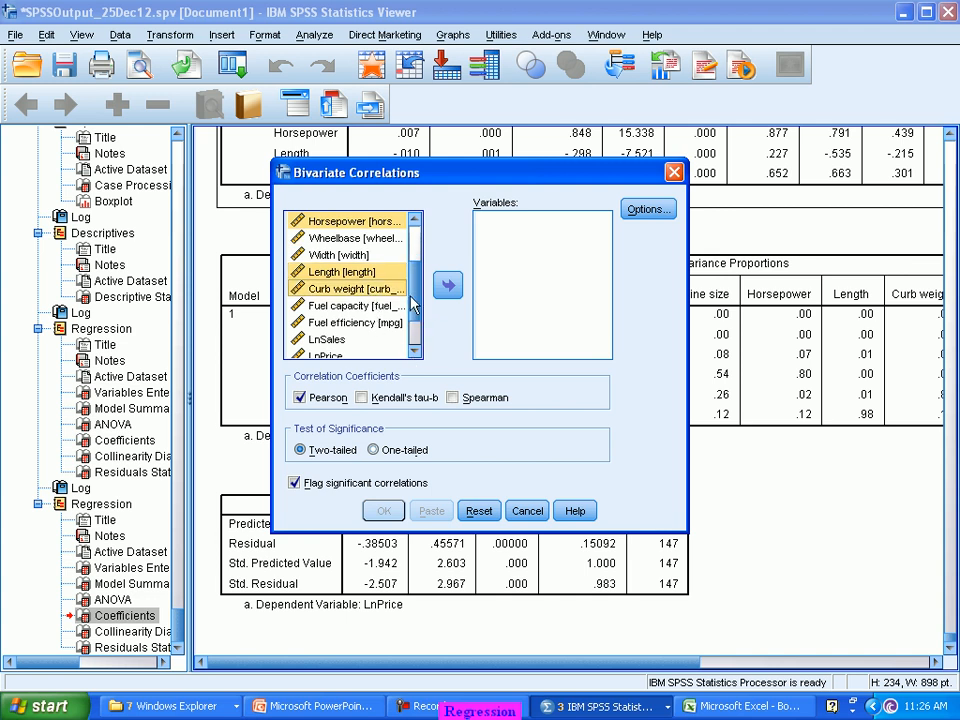
# Step: Switch to the Excel workbook to check which predictors the reduced model keeps, and return to the SPSS correlation setup
pyautogui.scroll(-1, 418, 330)
pyautogui.hotkey('alt', 'Tab')
pyautogui.hotkey('alt', 'Tab')
pyautogui.click(712, 706)
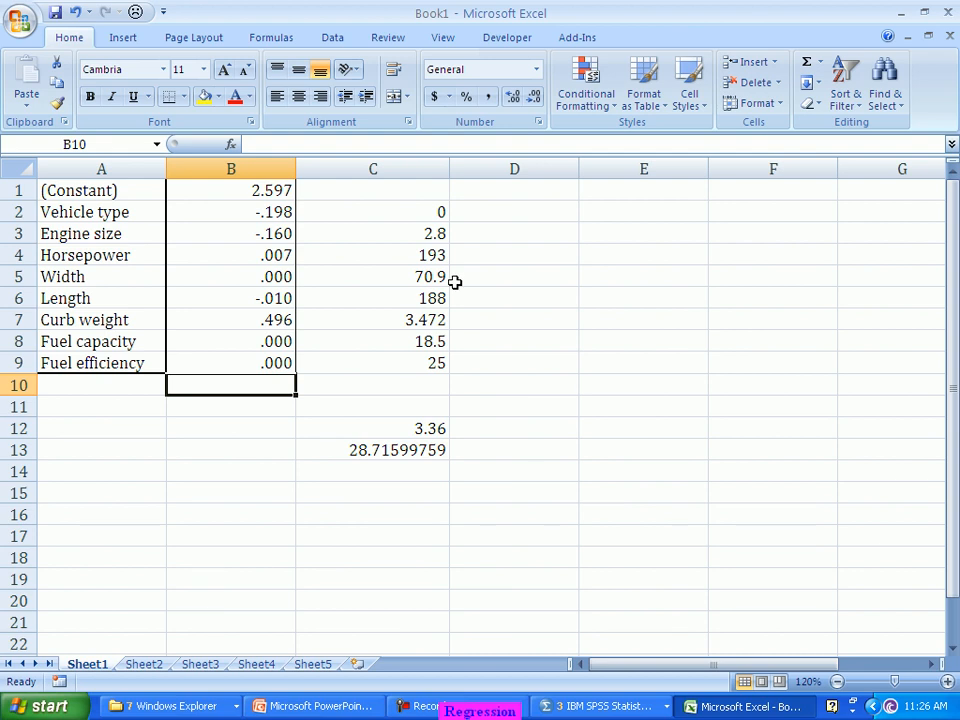
pyautogui.hotkey('alt', 'Tab')
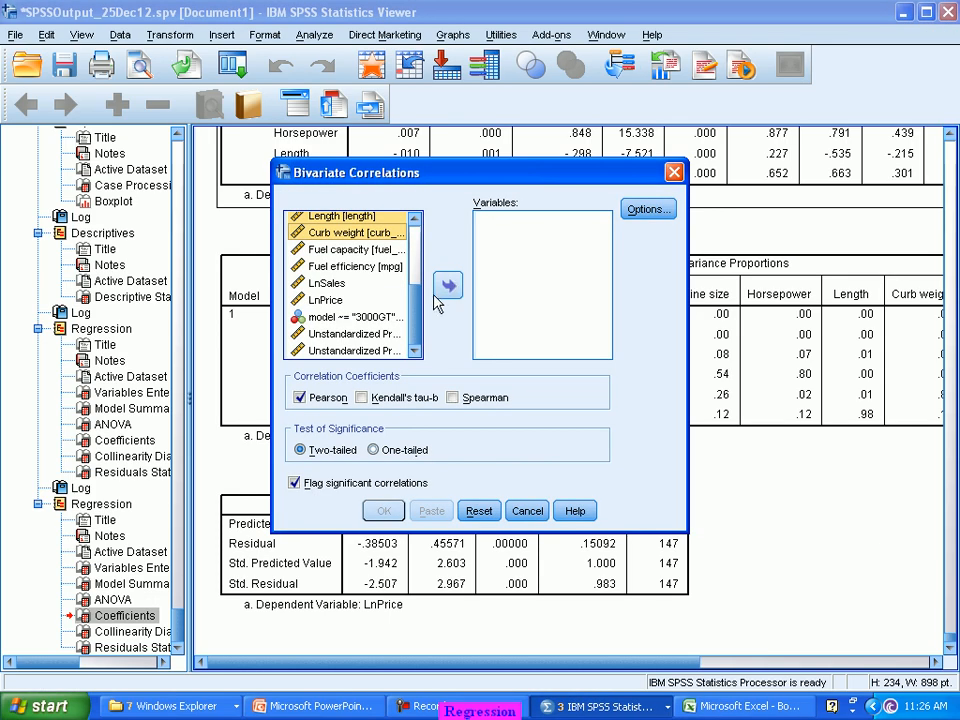
# Step: Add the four selected predictors to the analysis and run the two-tailed Pearson correlation
pyautogui.click(448, 287)
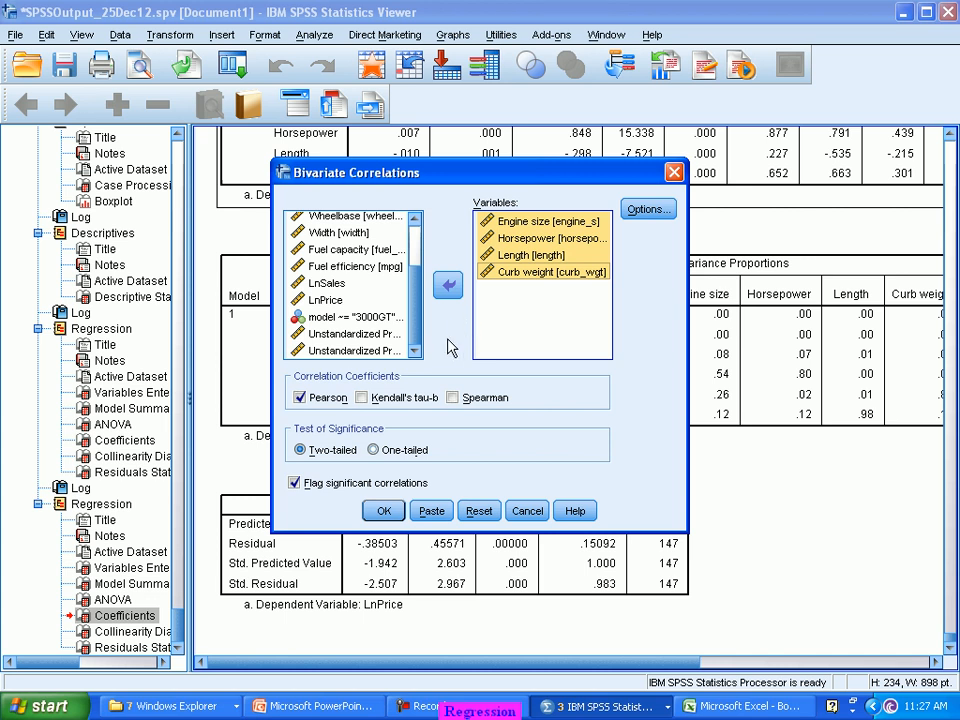
pyautogui.click(383, 511)
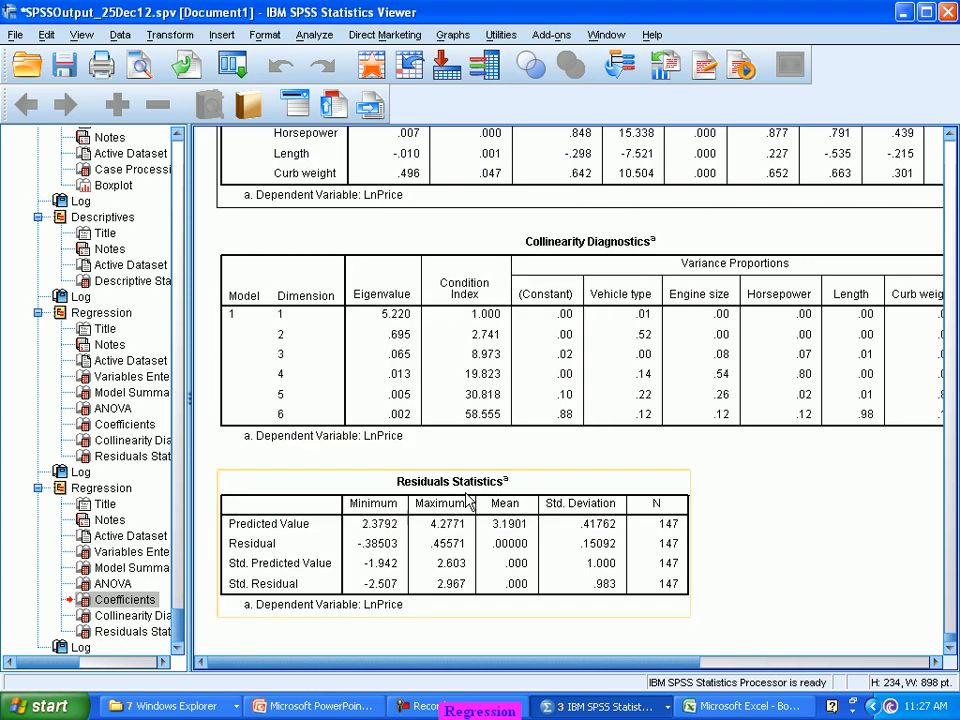